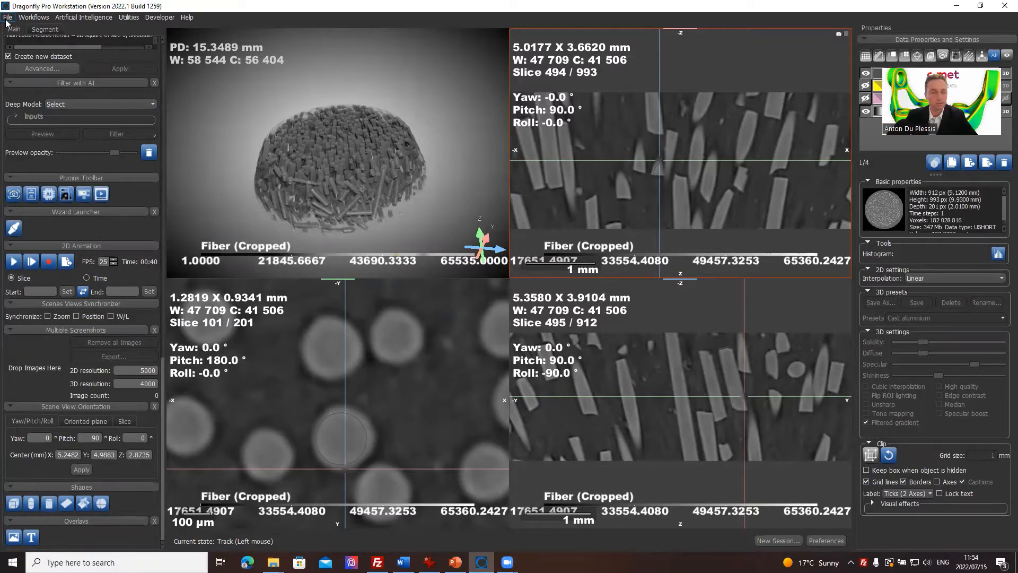
Step: Start a new session, dismissing the save prompt for the current one
{"action": "left_click", "coordinate": [7, 18]}
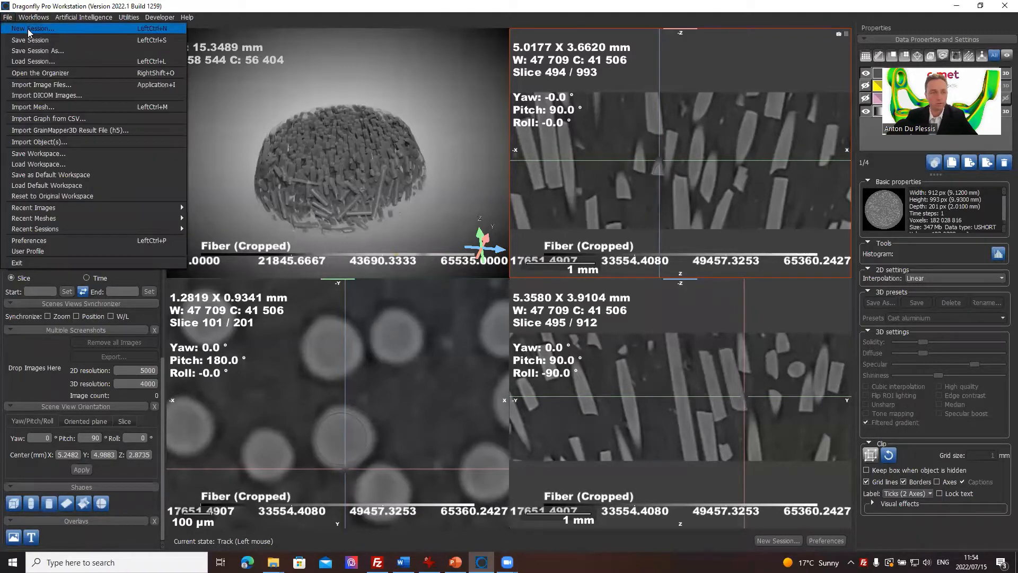
{"action": "left_click", "coordinate": [27, 28]}
{"action": "left_click", "coordinate": [470, 315]}
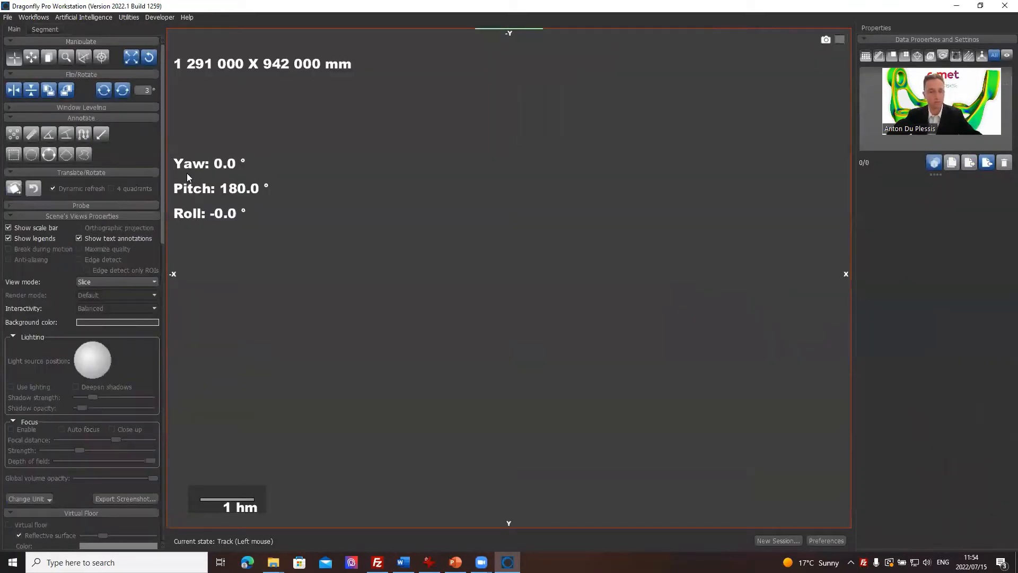
Step: Import the object file Fiber (Cropped).ORSObject from the 30 juin folder
{"action": "left_click", "coordinate": [8, 17]}
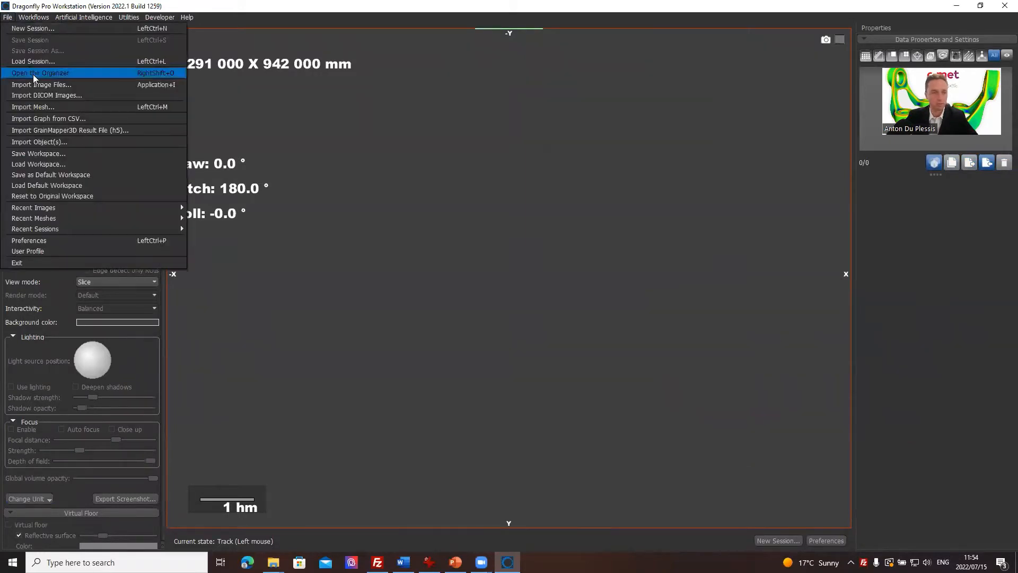
{"action": "left_click", "coordinate": [57, 140]}
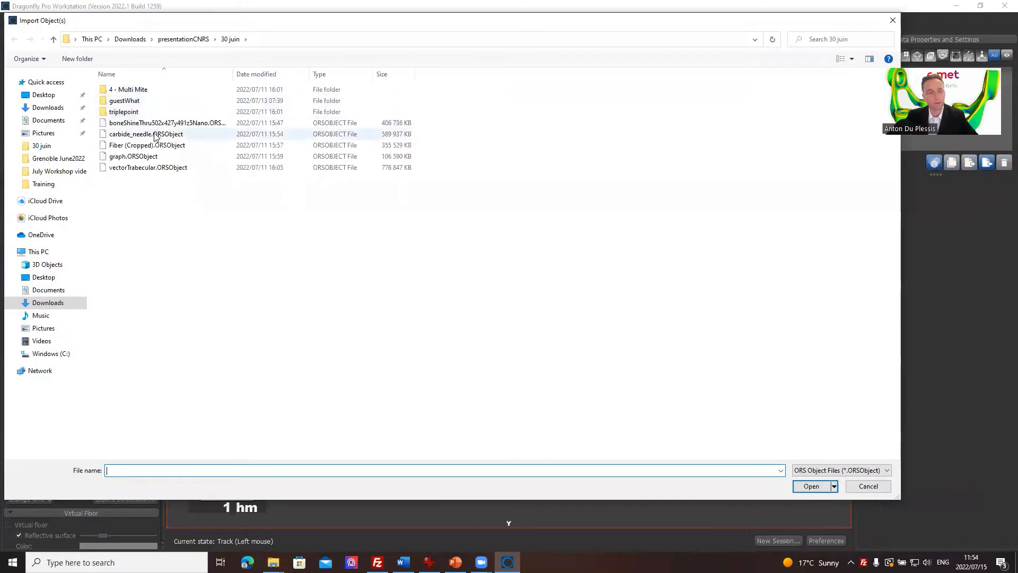
{"action": "left_click", "coordinate": [152, 145]}
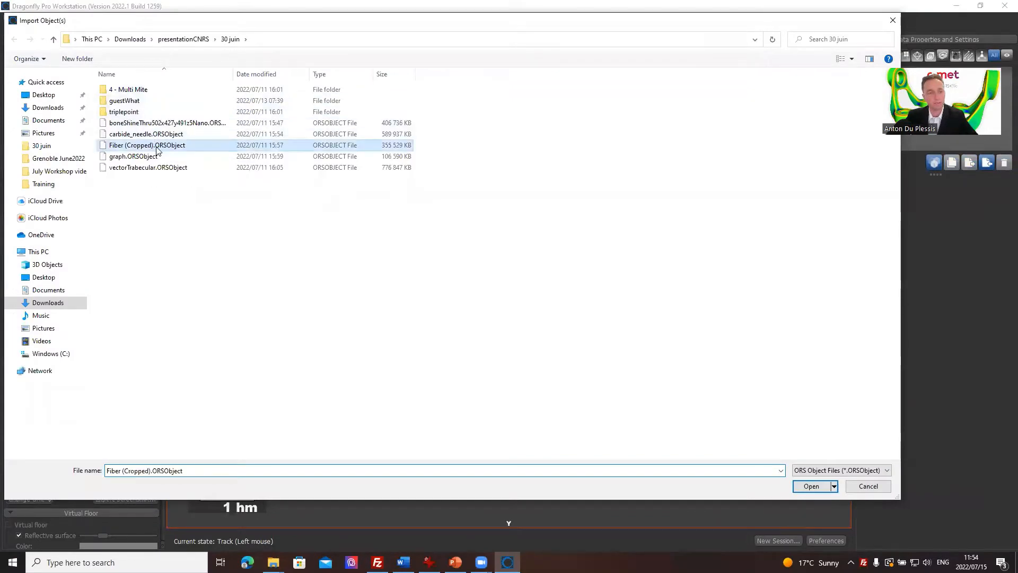
{"action": "left_click", "coordinate": [811, 486]}
{"action": "left_click", "coordinate": [559, 352]}
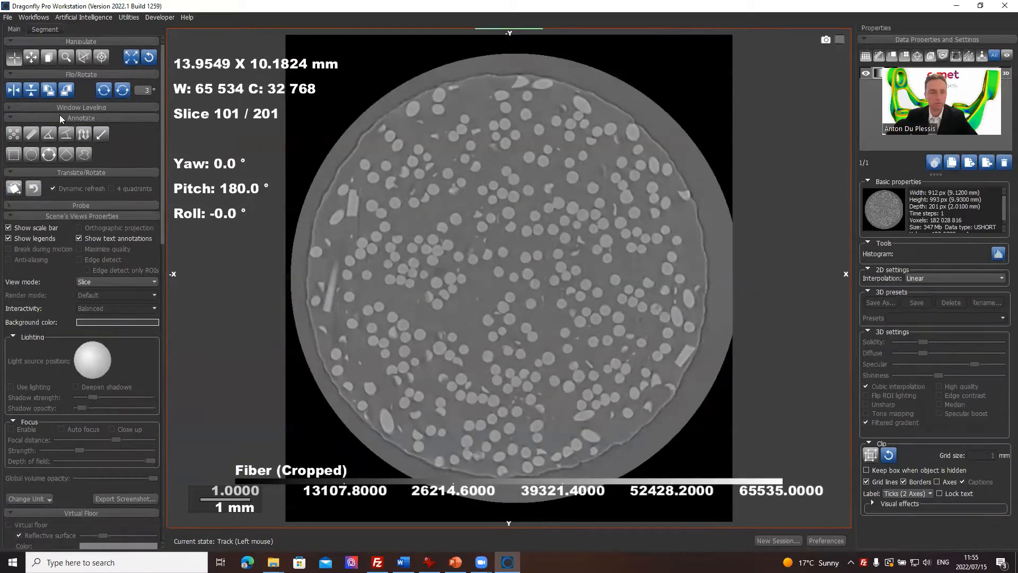
Step: Switch the scene to the four-view layout with one 3D view and three slice views
{"action": "left_click_drag", "start_coordinate": [160, 71], "coordinate": [130, 335]}
{"action": "scroll", "coordinate": [130, 335], "scroll_direction": "down", "scroll_amount": 3}
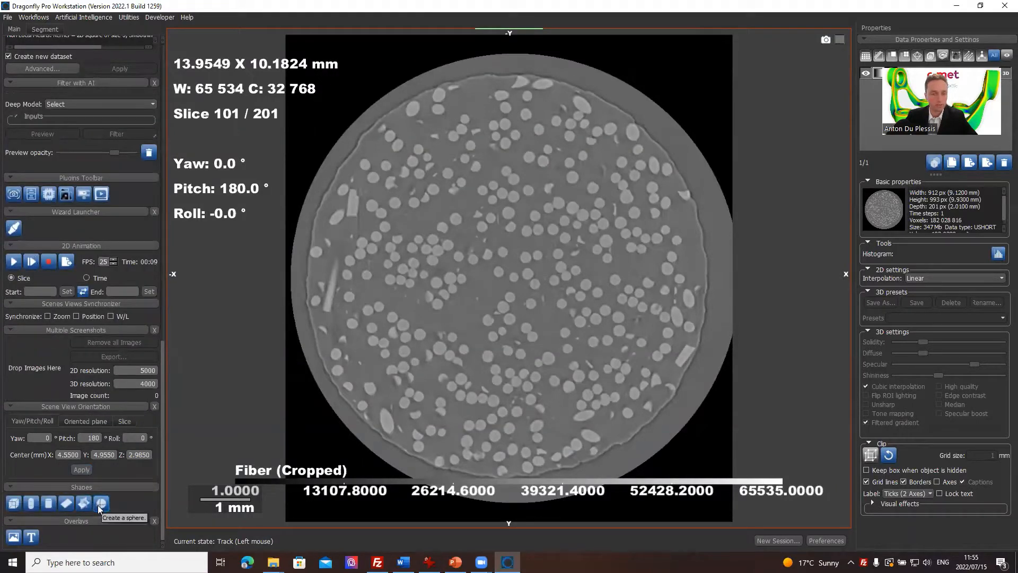
{"action": "scroll", "coordinate": [122, 350], "scroll_direction": "up", "scroll_amount": 7}
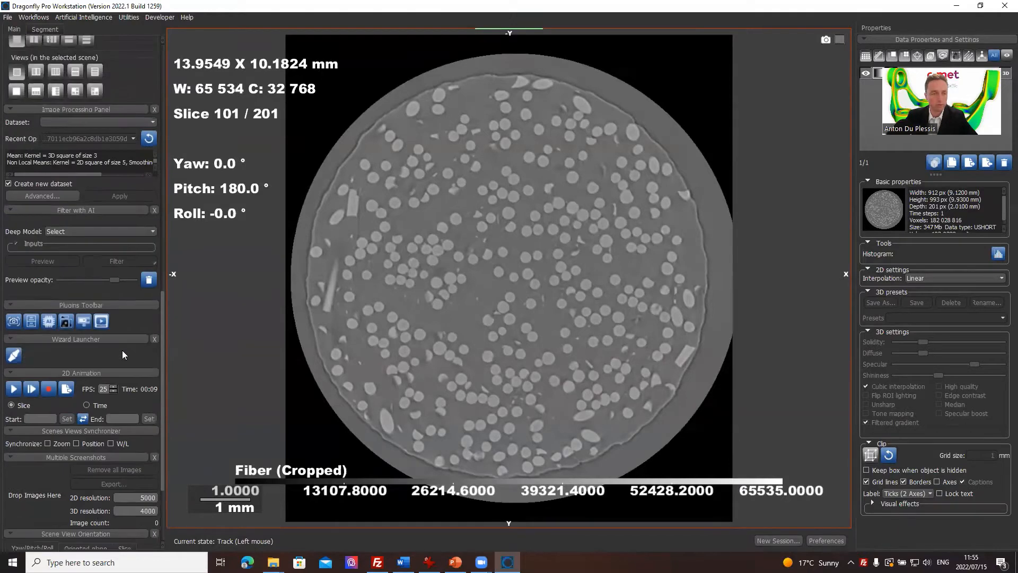
{"action": "left_click", "coordinate": [72, 221]}
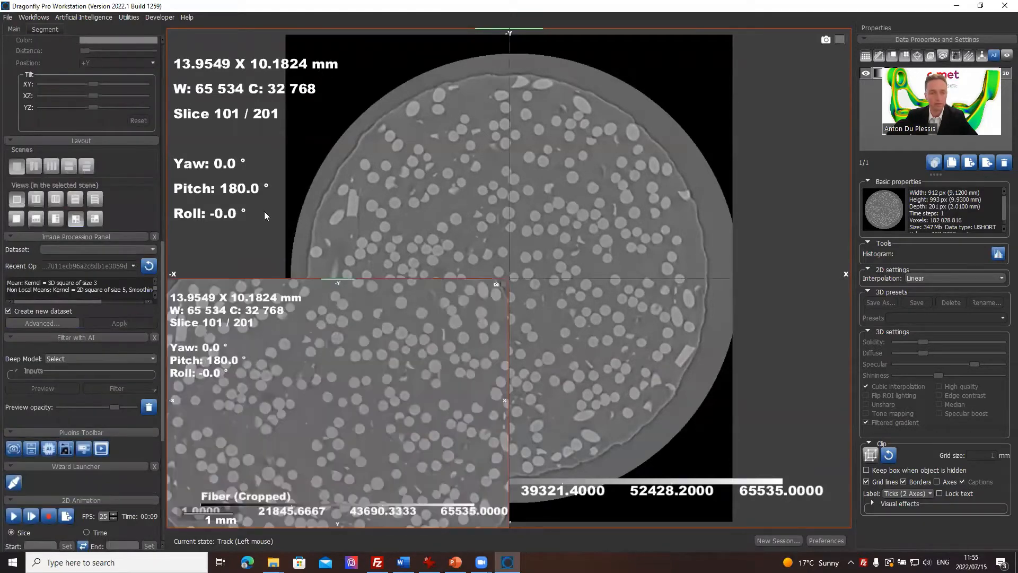
Step: Adjust the 3D view's window leveling to about W 66 451 and C 62 433 to isolate the fibers from the surrounding material
{"action": "left_click_drag", "start_coordinate": [313, 140], "coordinate": [333, 268]}
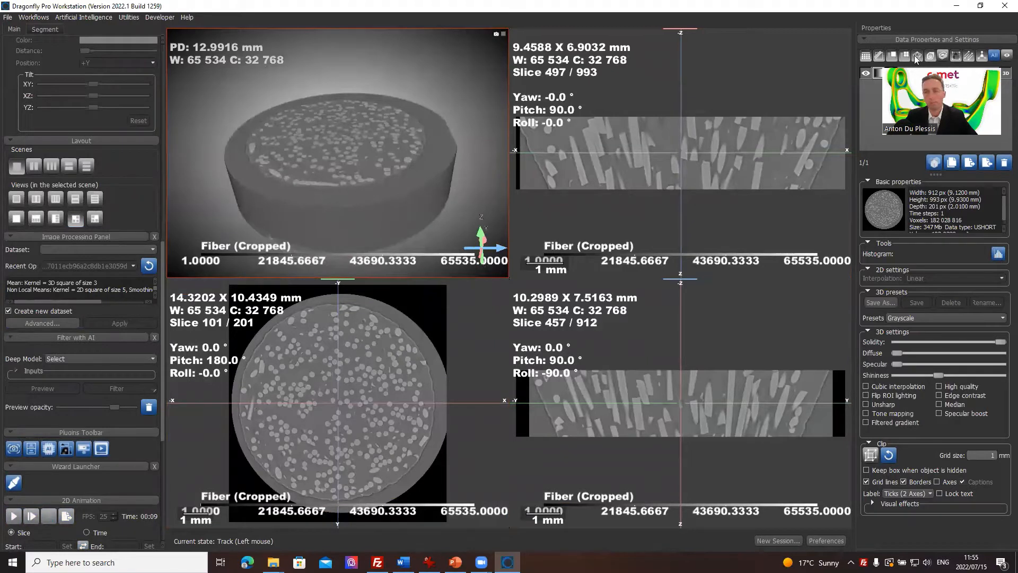
{"action": "left_click_drag", "start_coordinate": [914, 56], "coordinate": [888, 166]}
{"action": "left_click_drag", "start_coordinate": [196, 57], "coordinate": [351, 218]}
{"action": "middle_click_drag", "start_coordinate": [379, 207], "coordinate": [378, 173]}
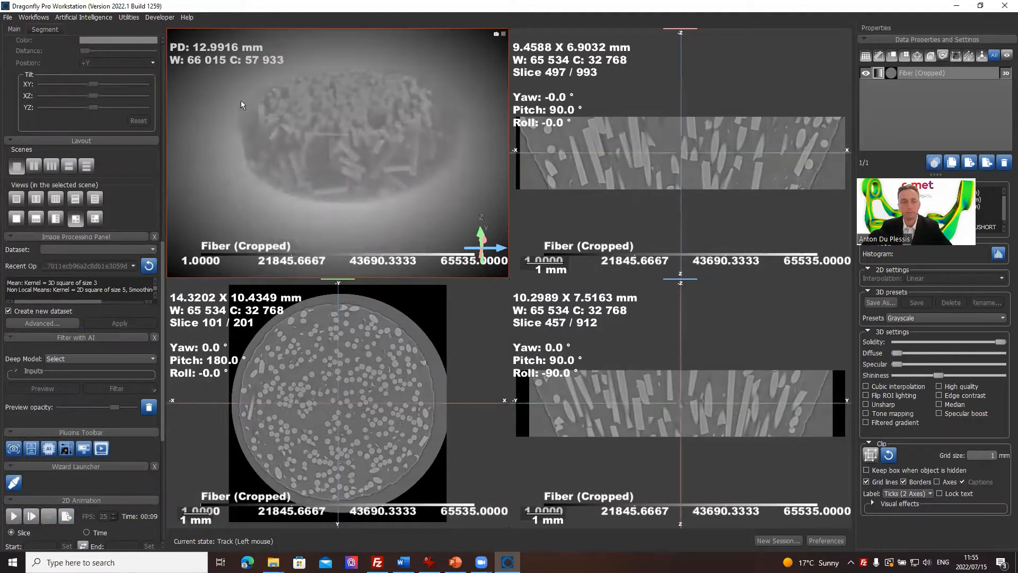
{"action": "left_click_drag", "start_coordinate": [236, 61], "coordinate": [243, 118]}
{"action": "left_click_drag", "start_coordinate": [363, 173], "coordinate": [366, 183]}
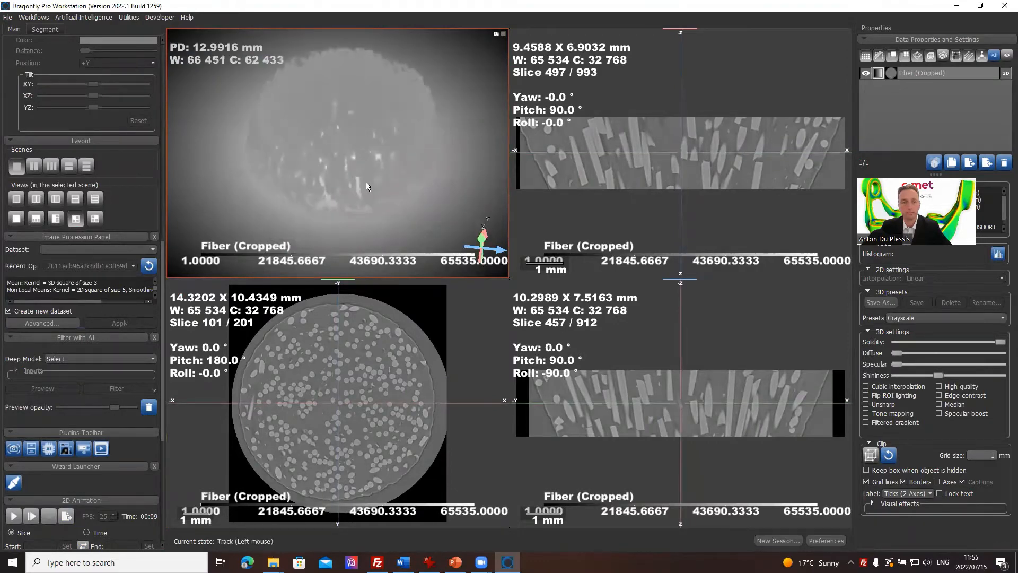
Step: Try the Mummy (Anthropogenic) preset on the 3D rendering and inspect the fibers from another angle
{"action": "left_click", "coordinate": [981, 317]}
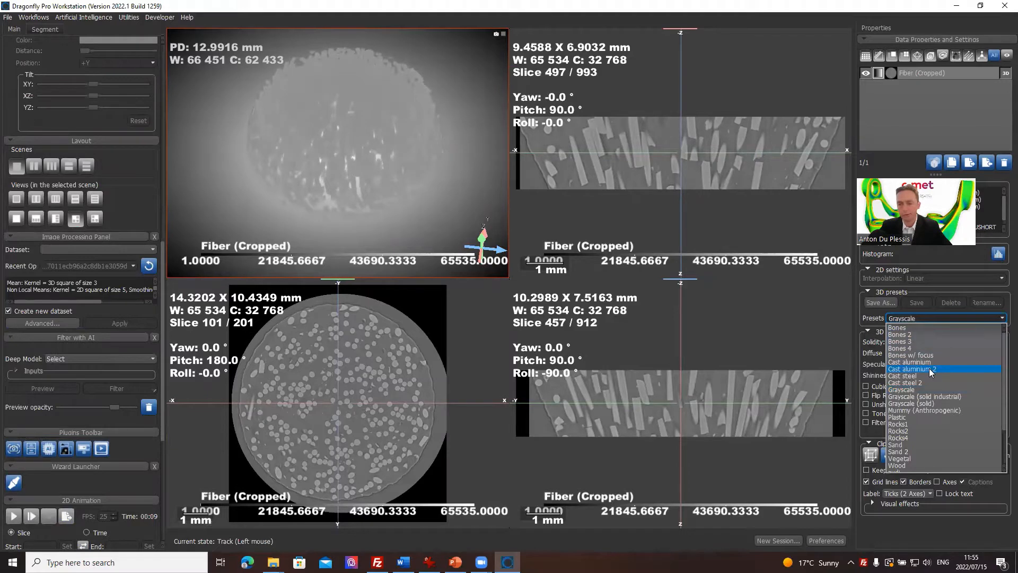
{"action": "left_click", "coordinate": [933, 409]}
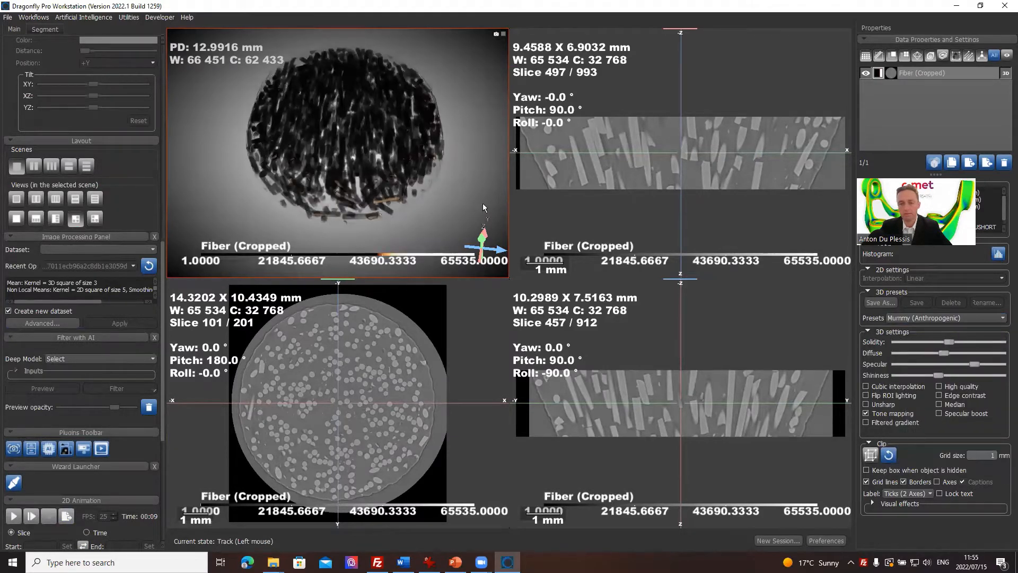
{"action": "left_click_drag", "start_coordinate": [483, 205], "coordinate": [445, 172]}
Step: Apply the Bones 2 preset to the 3D rendering and orbit the fibers to inspect them
{"action": "left_click", "coordinate": [938, 317]}
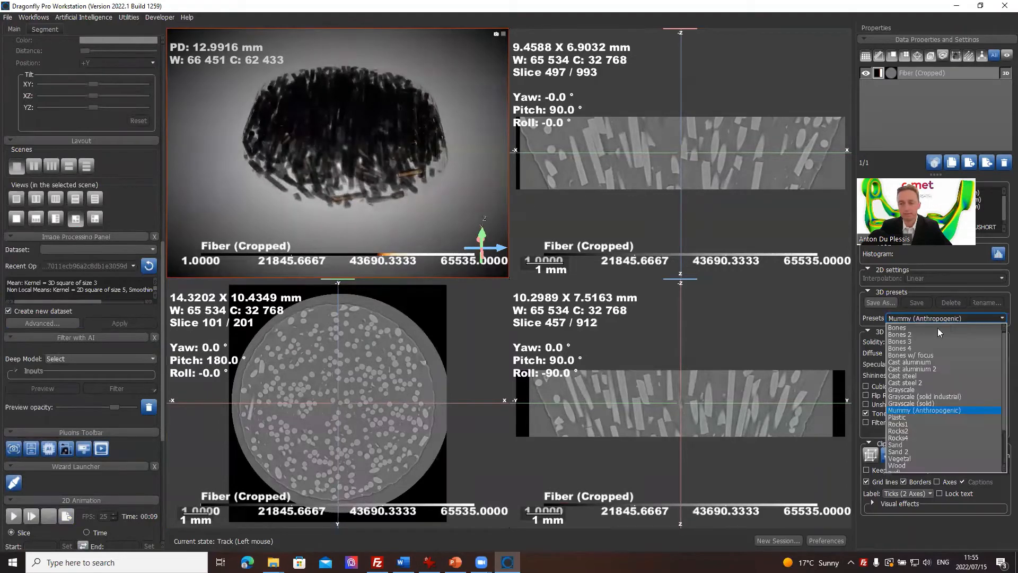
{"action": "left_click", "coordinate": [926, 335]}
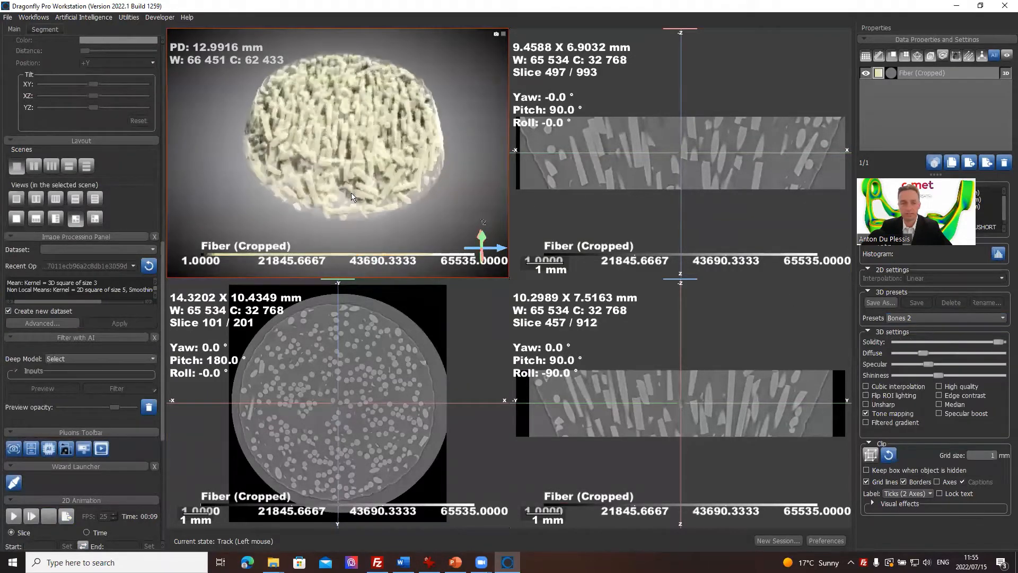
{"action": "left_click_drag", "start_coordinate": [351, 198], "coordinate": [342, 153]}
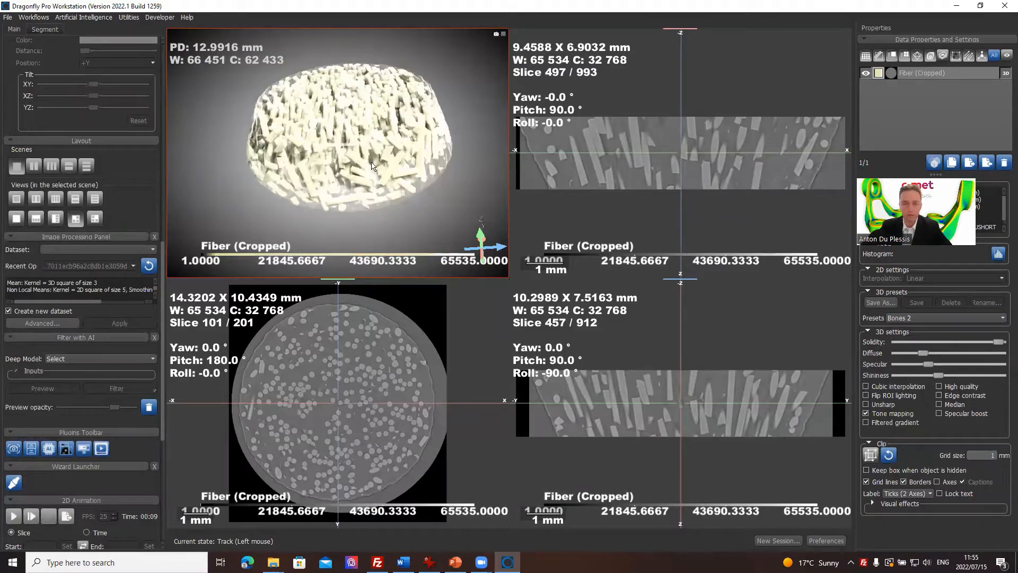
Step: Maximize the XY slice view and define a segmentation range on Fiber (Cropped) using Upper Otsu
{"action": "double_click", "coordinate": [395, 370]}
{"action": "middle_click_drag", "start_coordinate": [587, 228], "coordinate": [602, 213]}
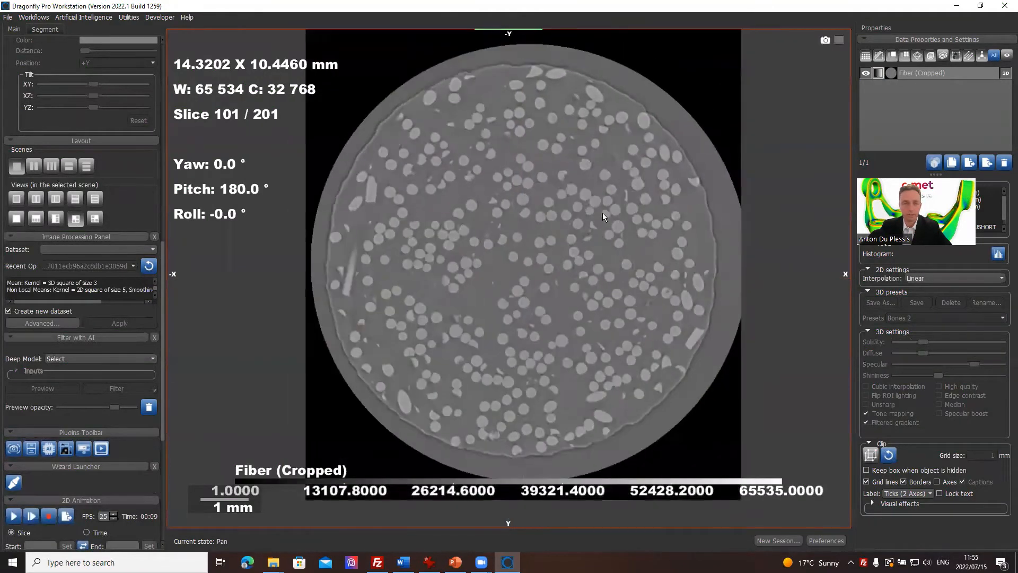
{"action": "left_click", "coordinate": [45, 29]}
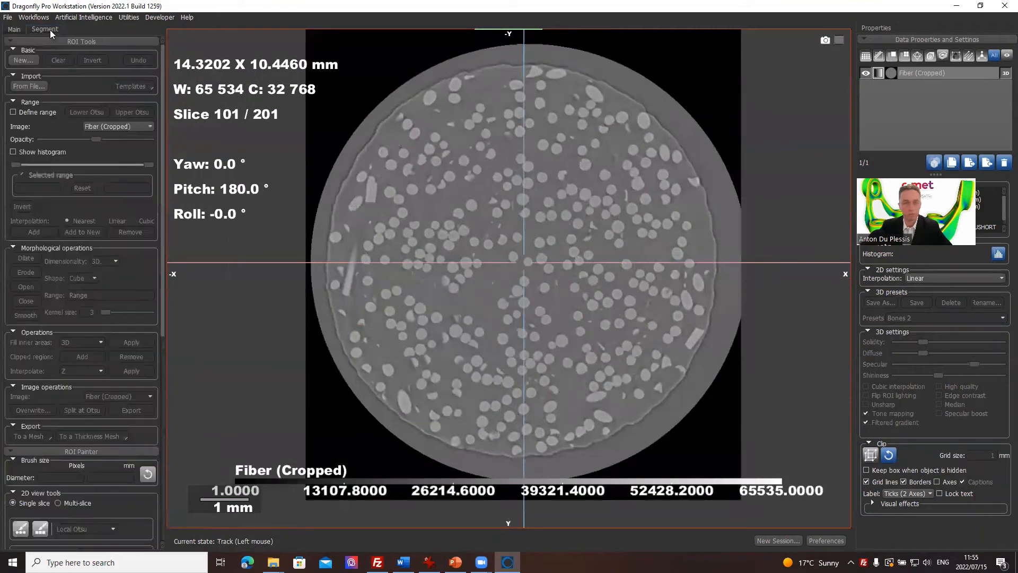
{"action": "left_click", "coordinate": [39, 112]}
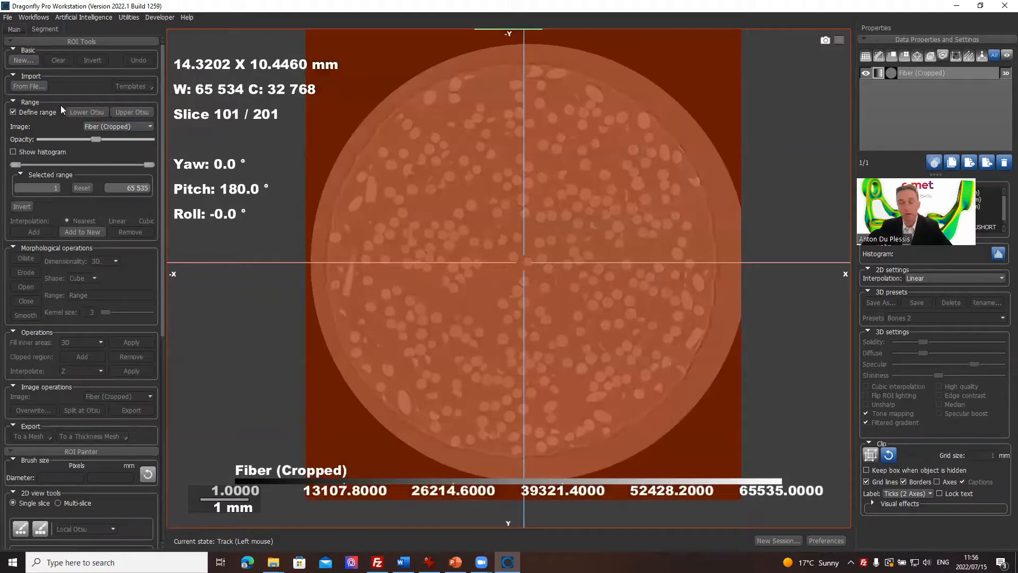
{"action": "left_click", "coordinate": [137, 110]}
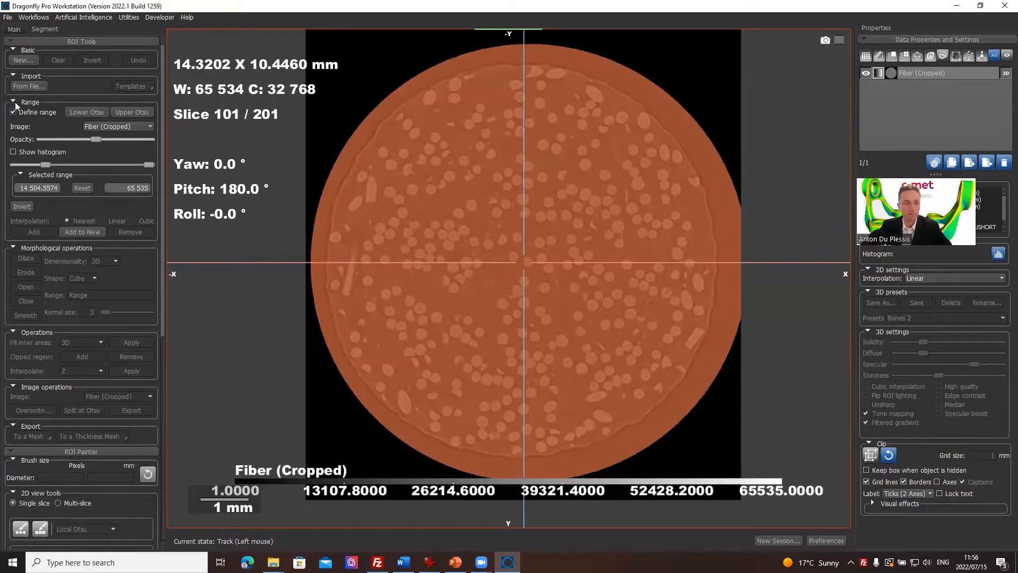
Step: Probe the gray values of the black background outside the sample with a disk probe about 0.68 mm in diameter
{"action": "left_click", "coordinate": [20, 40]}
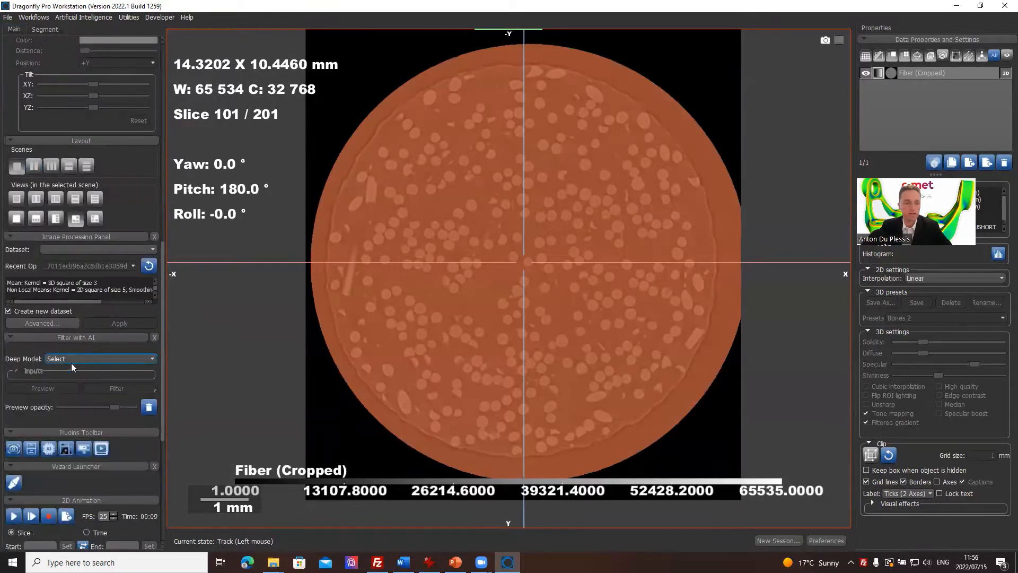
{"action": "scroll", "coordinate": [117, 335], "scroll_direction": "up", "scroll_amount": 10}
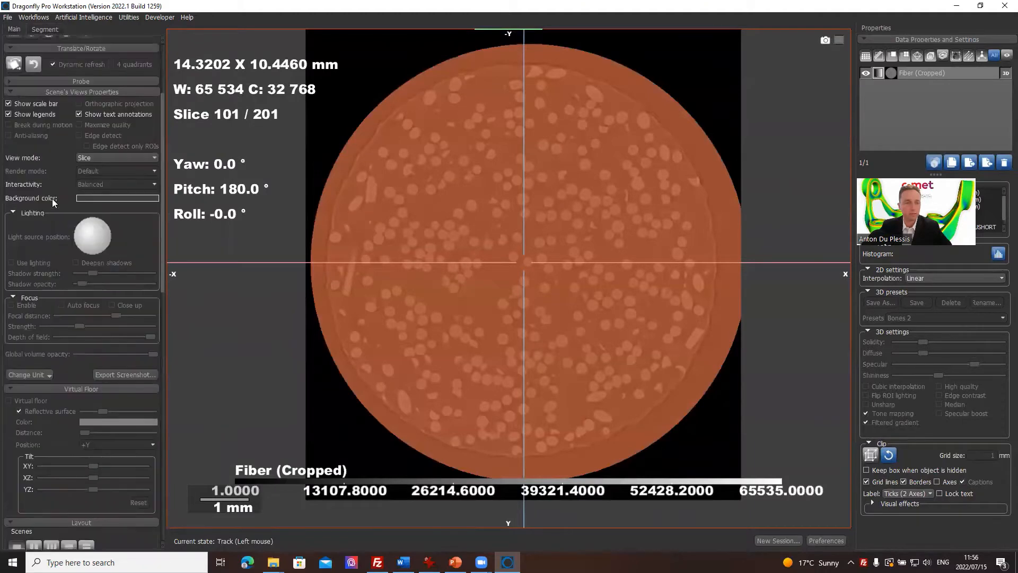
{"action": "left_click", "coordinate": [82, 81]}
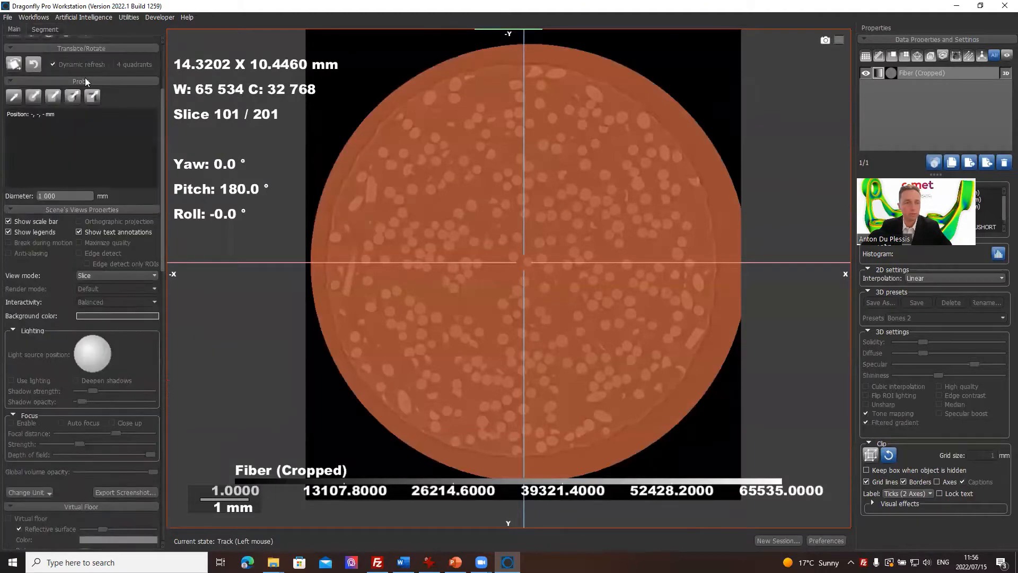
{"action": "left_click", "coordinate": [27, 96]}
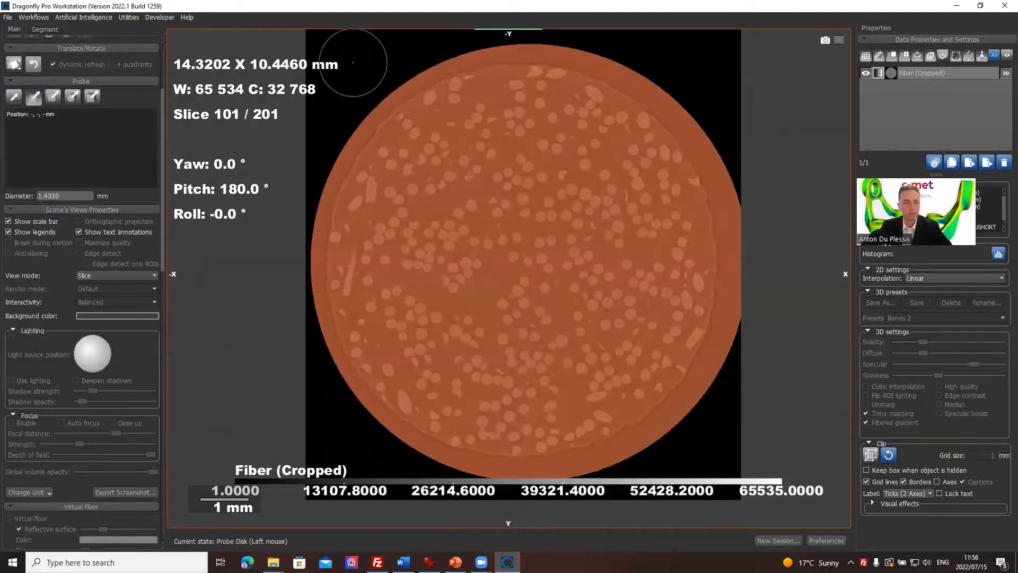
{"action": "left_click", "coordinate": [358, 61]}
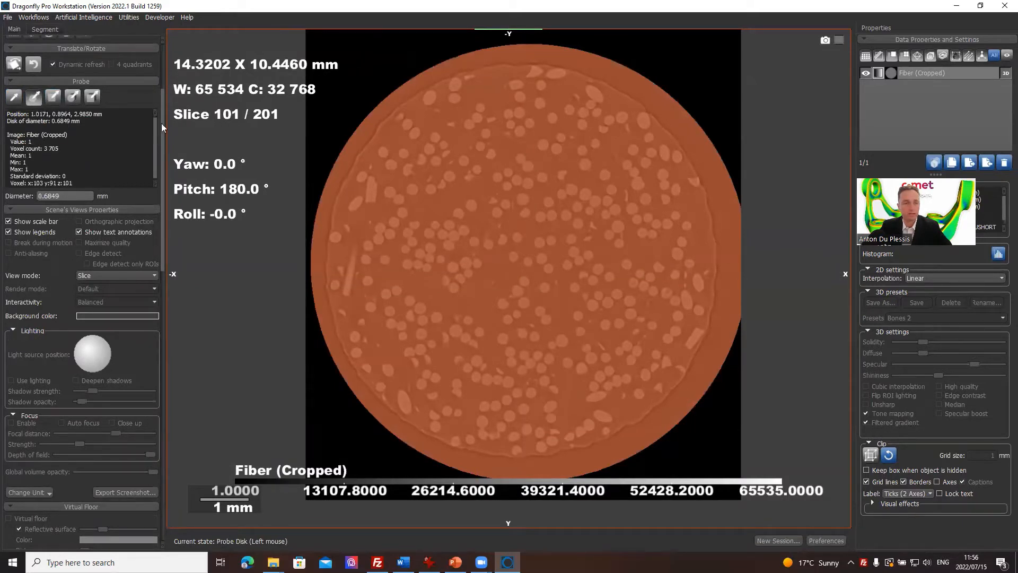
{"action": "left_click", "coordinate": [373, 57]}
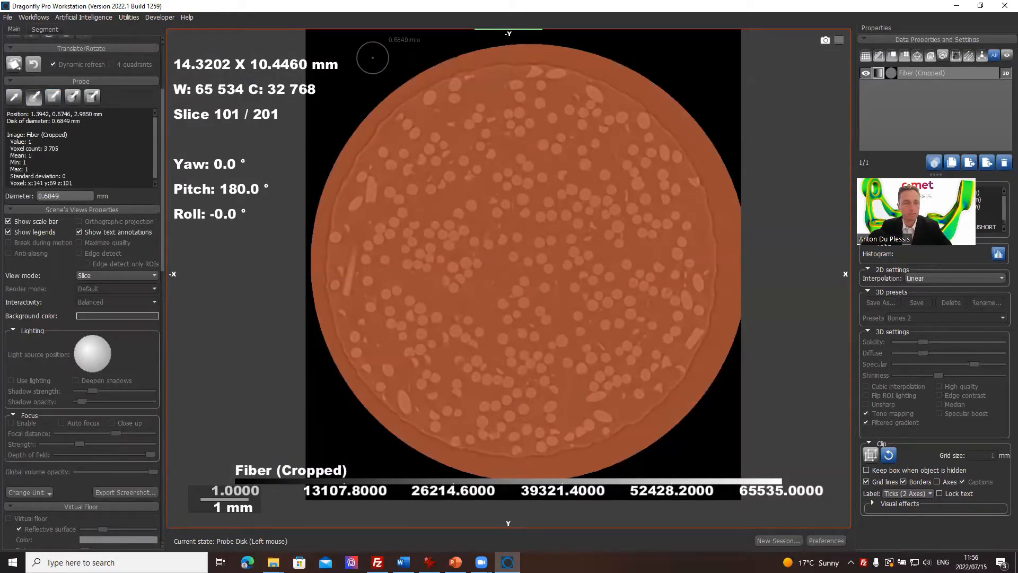
{"action": "left_click", "coordinate": [32, 140]}
{"action": "left_click_drag", "start_coordinate": [32, 141], "coordinate": [33, 135]}
{"action": "left_click", "coordinate": [34, 136]}
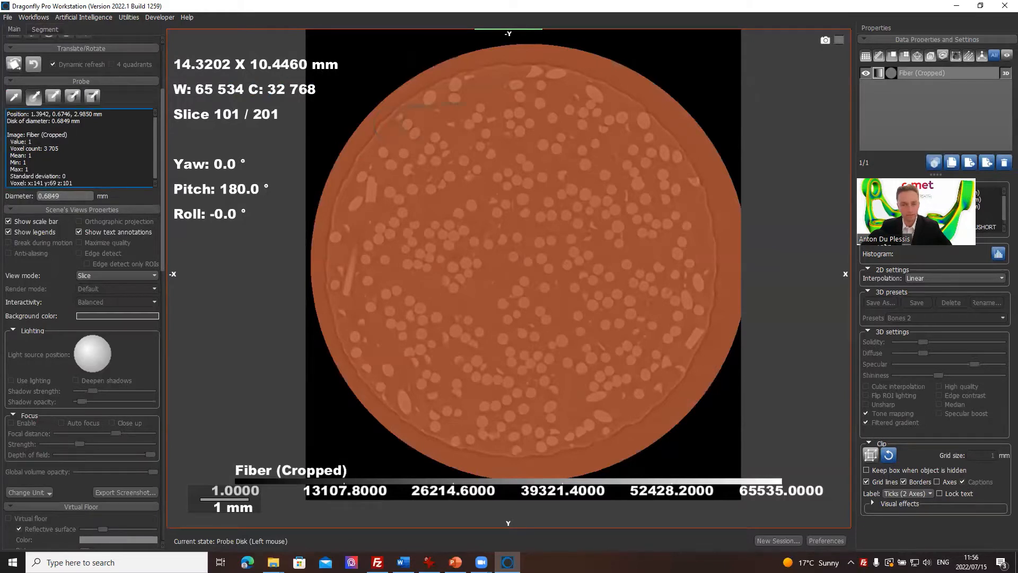
Step: Probe the outer ring with a disk about 0.33 mm in diameter and a single fiber with one about 0.16 mm
{"action": "scroll", "coordinate": [415, 122], "scroll_direction": "down", "scroll_amount": 5, "text": "ctrl"}
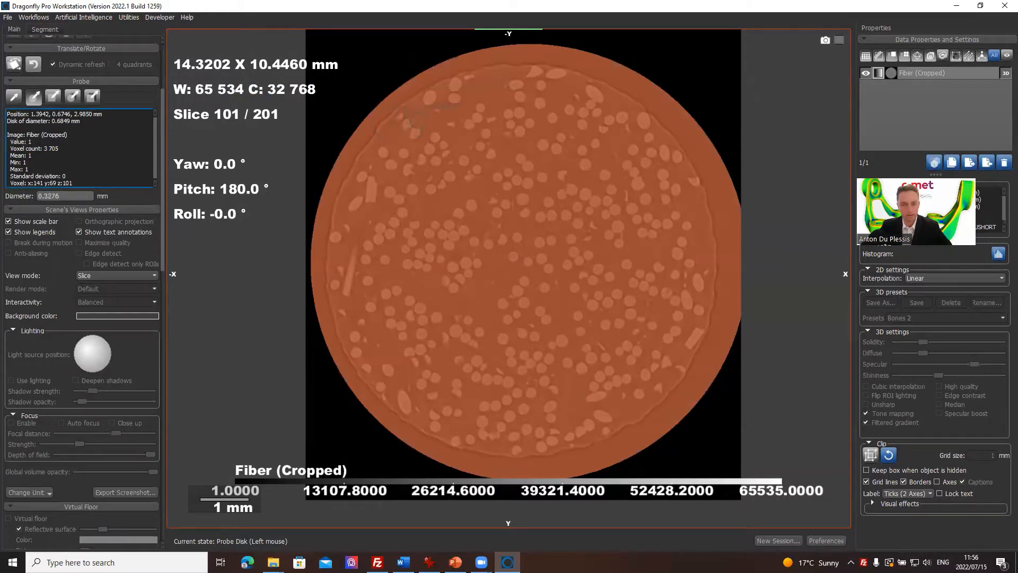
{"action": "left_click", "coordinate": [645, 91]}
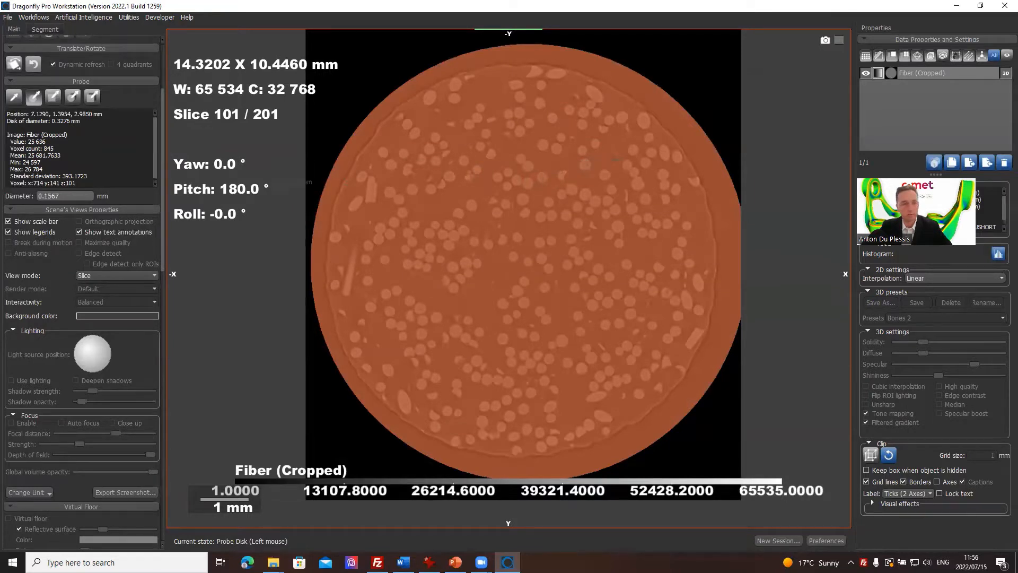
{"action": "left_click", "coordinate": [584, 164]}
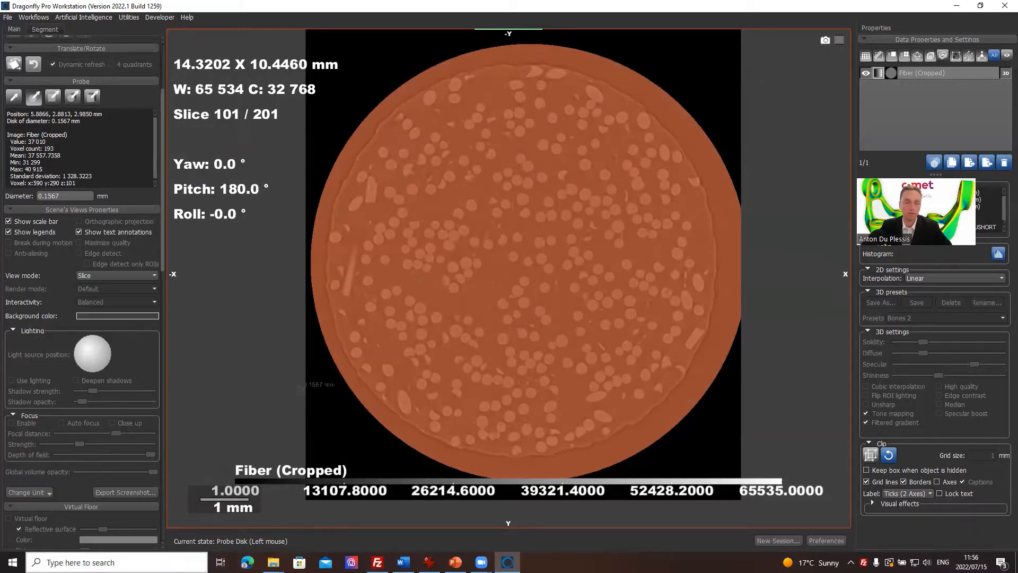
Step: Set the lower limit of the selected segmentation range to 35 000 so that it covers only the fibers
{"action": "left_click", "coordinate": [44, 28]}
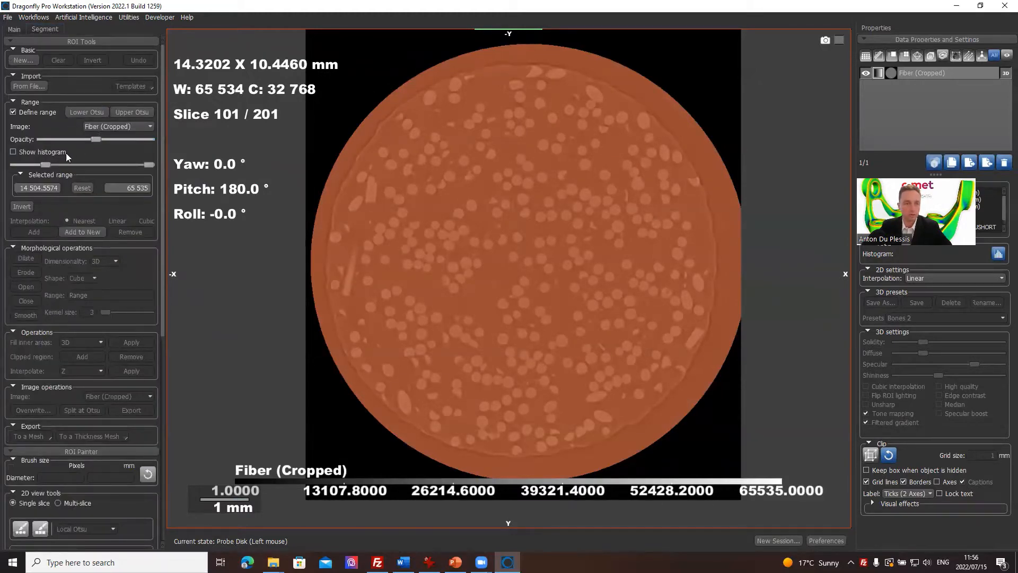
{"action": "left_click_drag", "start_coordinate": [47, 164], "coordinate": [82, 166]}
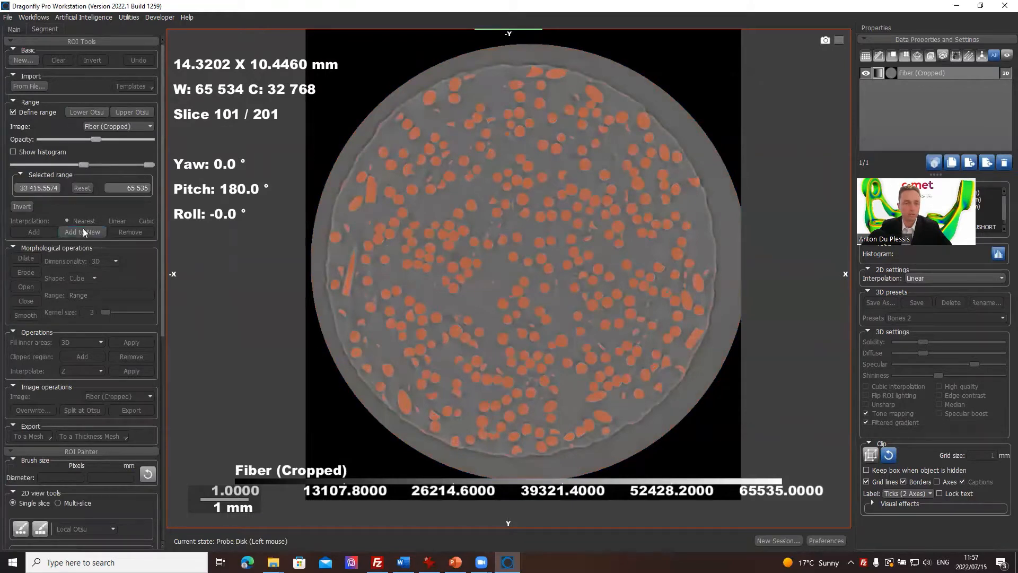
{"action": "left_click", "coordinate": [49, 185]}
{"action": "type", "text": "35 "}
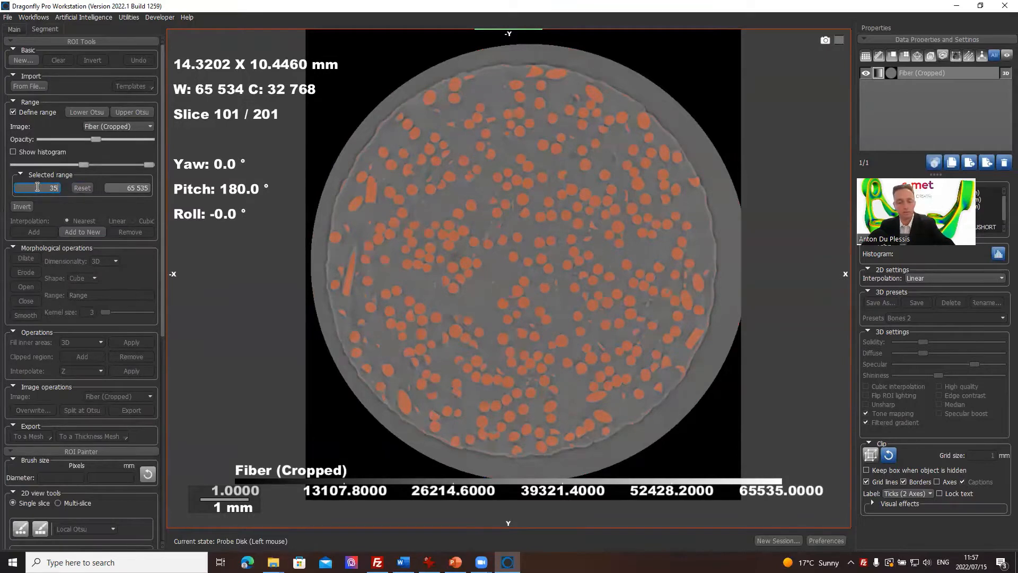
{"action": "type", "text": "000"}
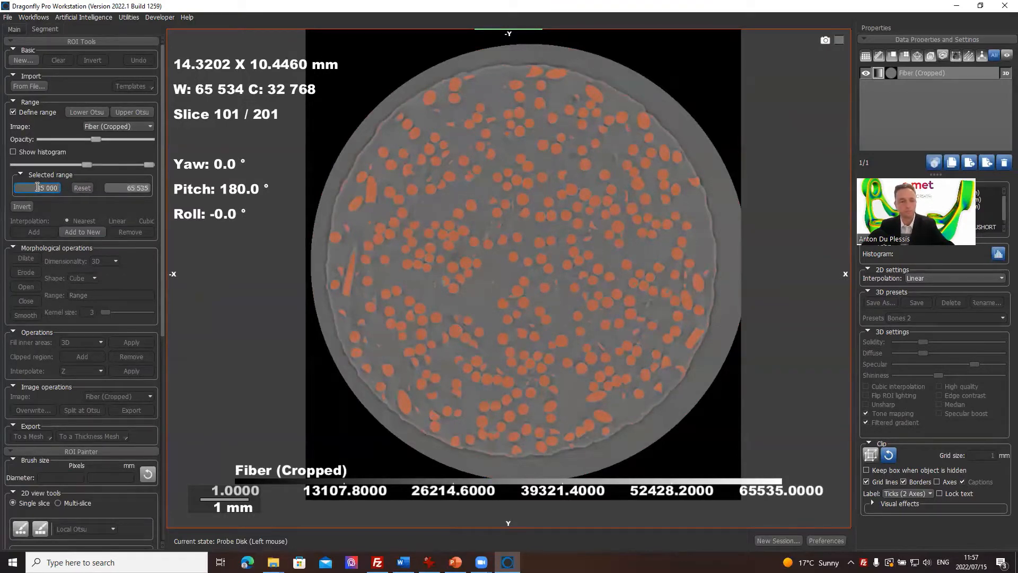
{"action": "key", "text": "Return"}
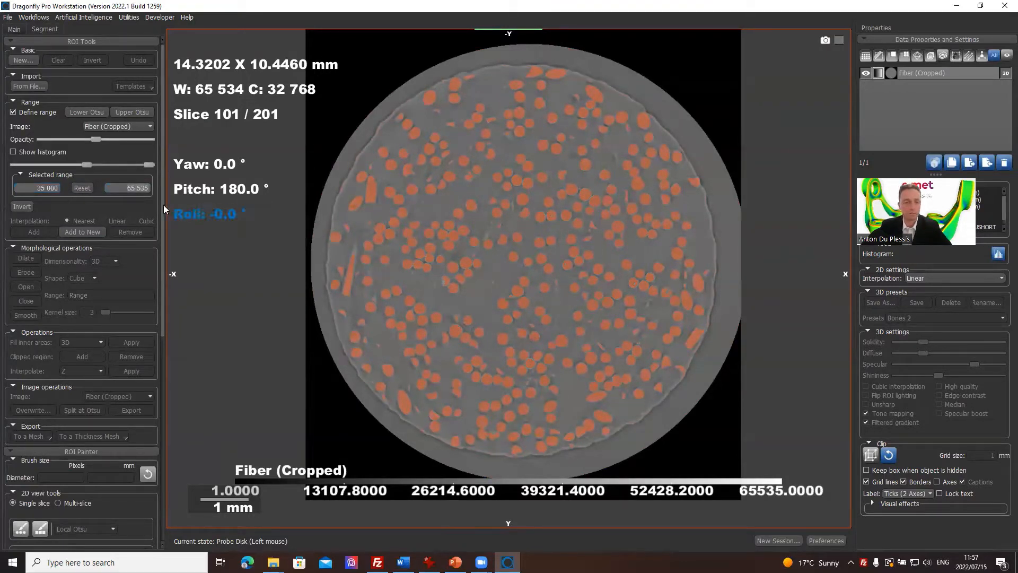
Step: Redefine the segmentation range on Fiber (Cropped) using Upper Otsu and add it to a new ROI
{"action": "double_click", "coordinate": [129, 187]}
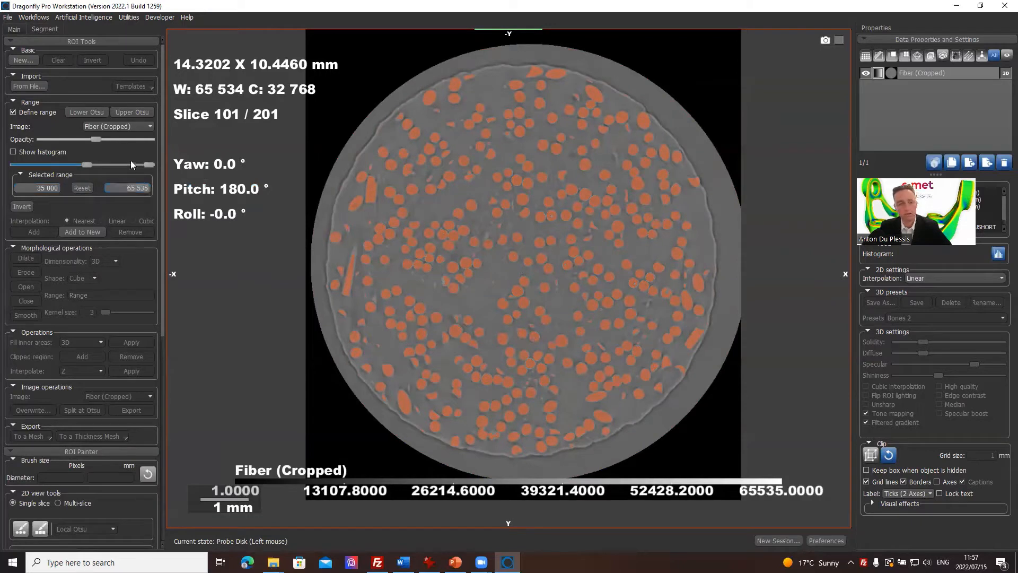
{"action": "key", "text": "Return"}
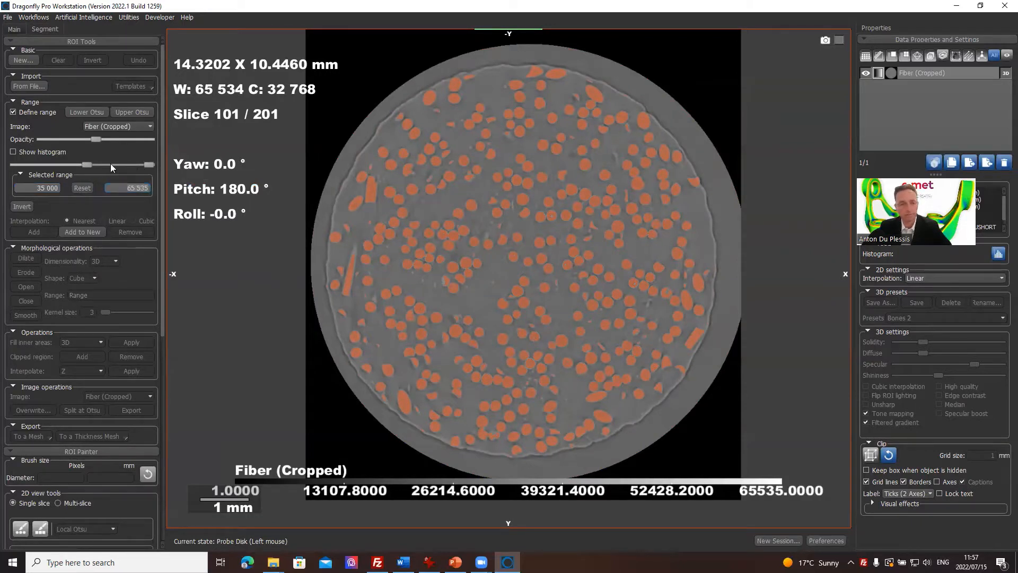
{"action": "left_click", "coordinate": [146, 112]}
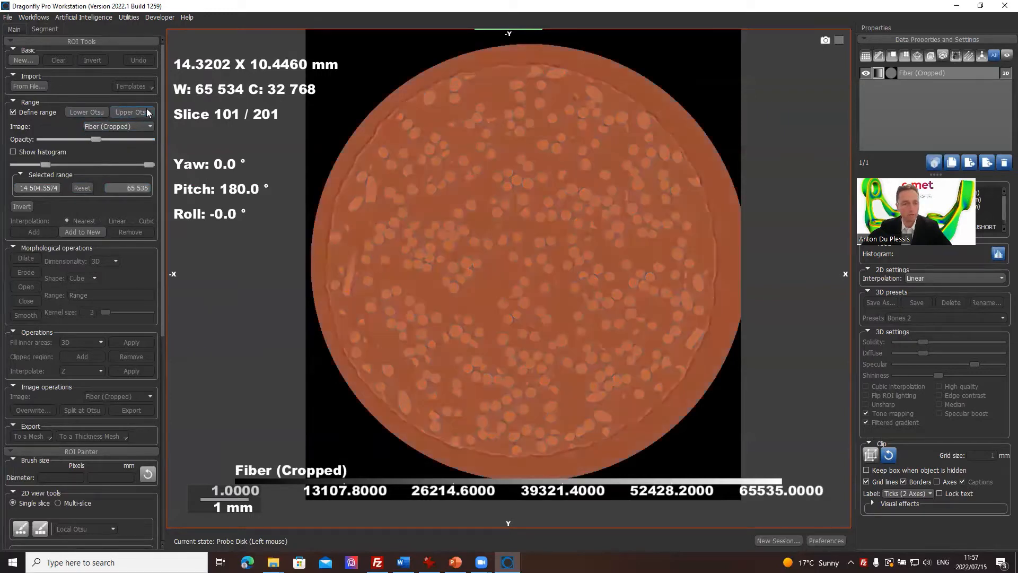
{"action": "left_click", "coordinate": [86, 231]}
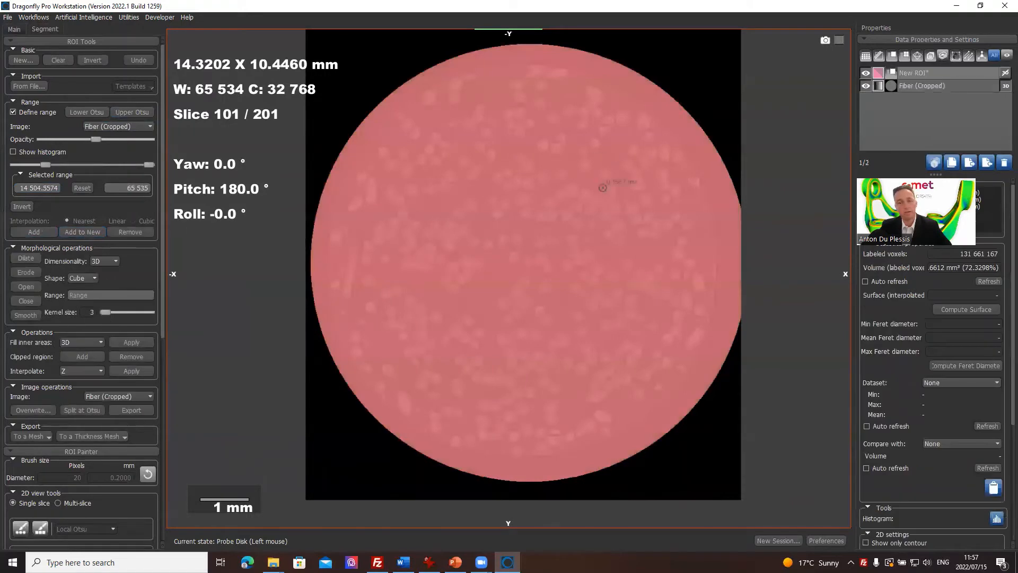
Step: Split the new ROI at Otsu based on Fiber (Cropped), then show its foreground part and hide the original ROI
{"action": "scroll", "coordinate": [80, 373], "scroll_direction": "down", "scroll_amount": 10}
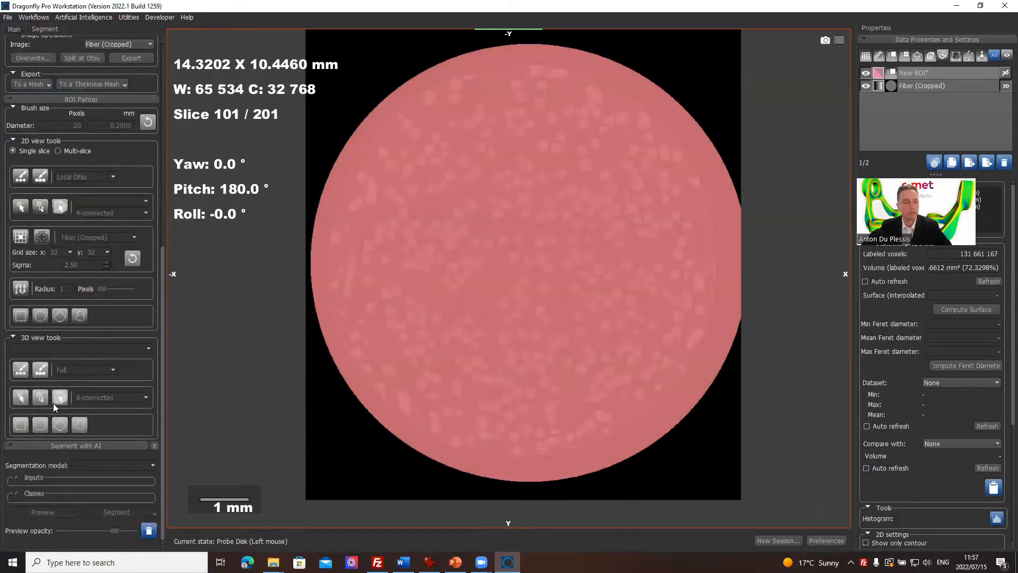
{"action": "scroll", "coordinate": [82, 200], "scroll_direction": "up", "scroll_amount": 3}
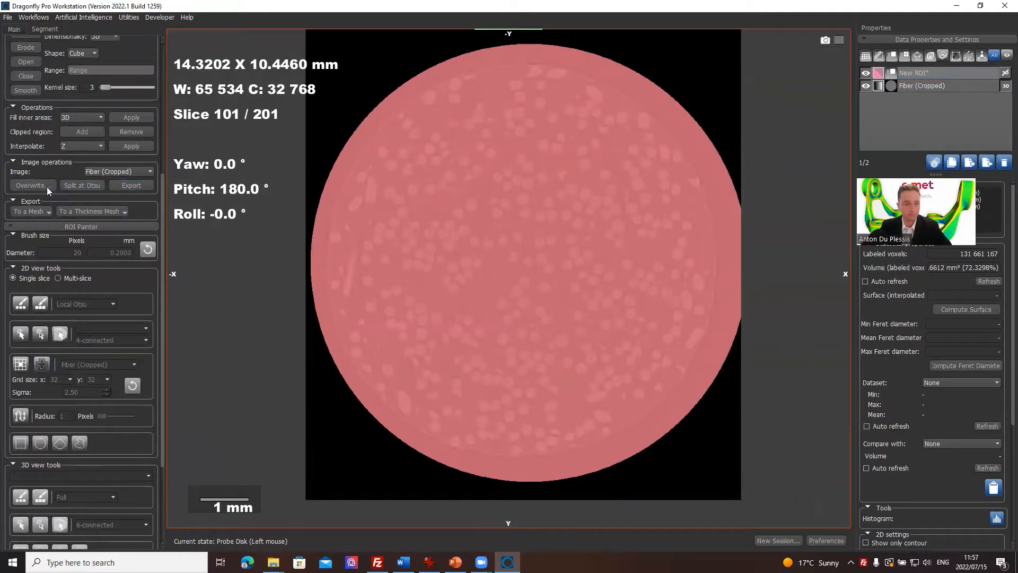
{"action": "left_click", "coordinate": [83, 184]}
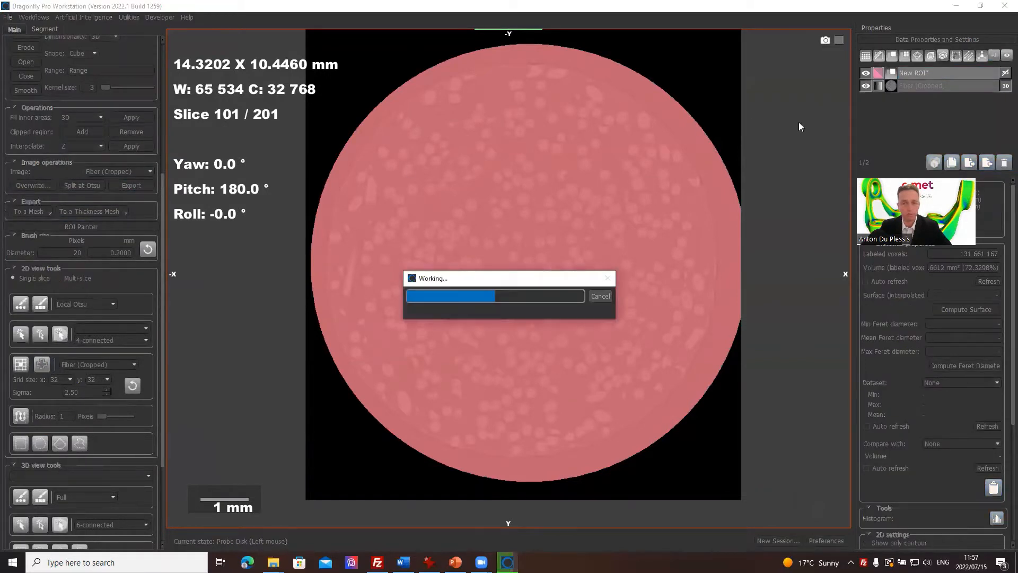
{"action": "left_click", "coordinate": [865, 73]}
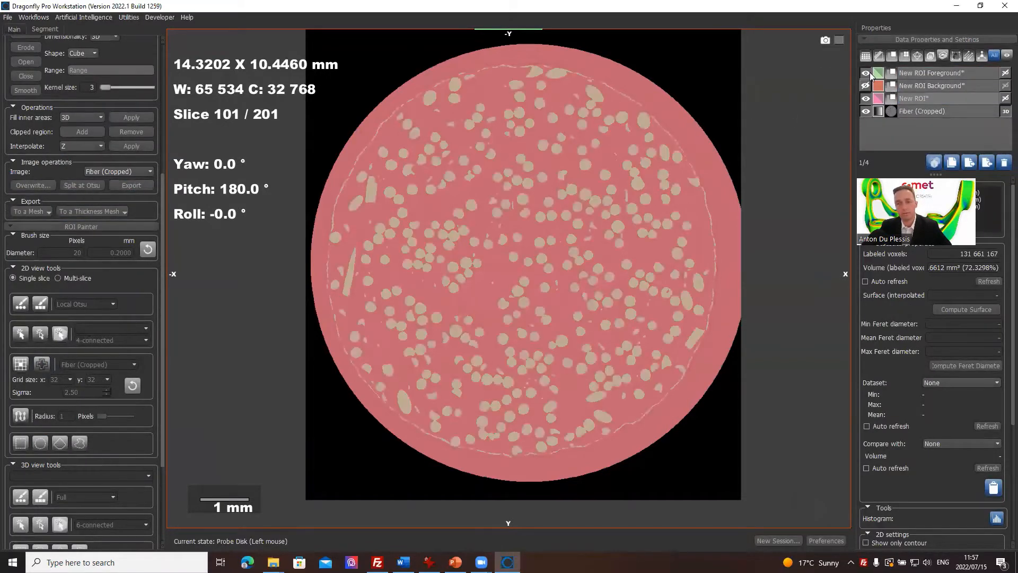
{"action": "left_click", "coordinate": [865, 98]}
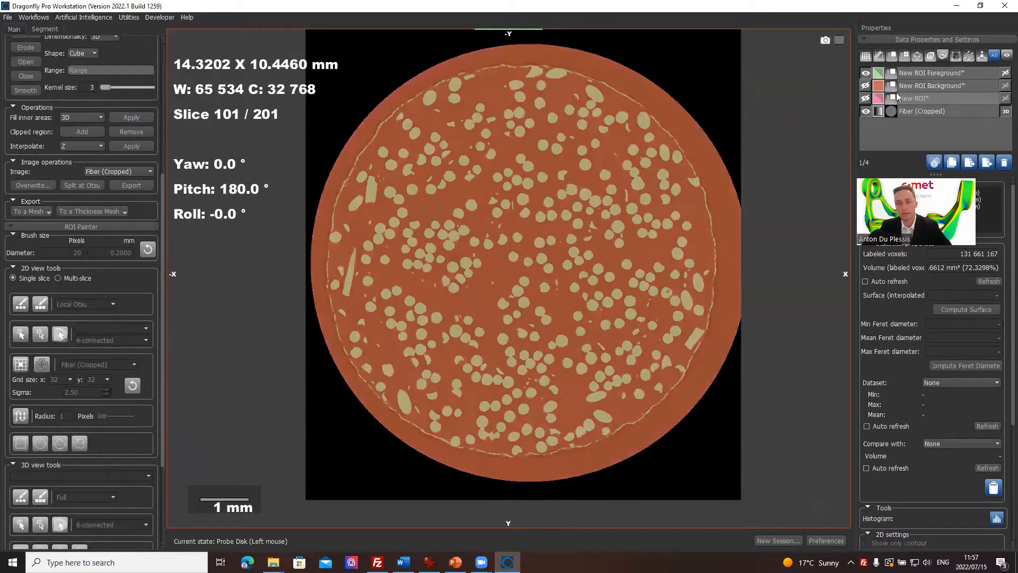
Step: Delete New ROI Background and the original New ROI, keeping New ROI Foreground
{"action": "left_click", "coordinate": [916, 86]}
{"action": "left_click", "coordinate": [866, 135]}
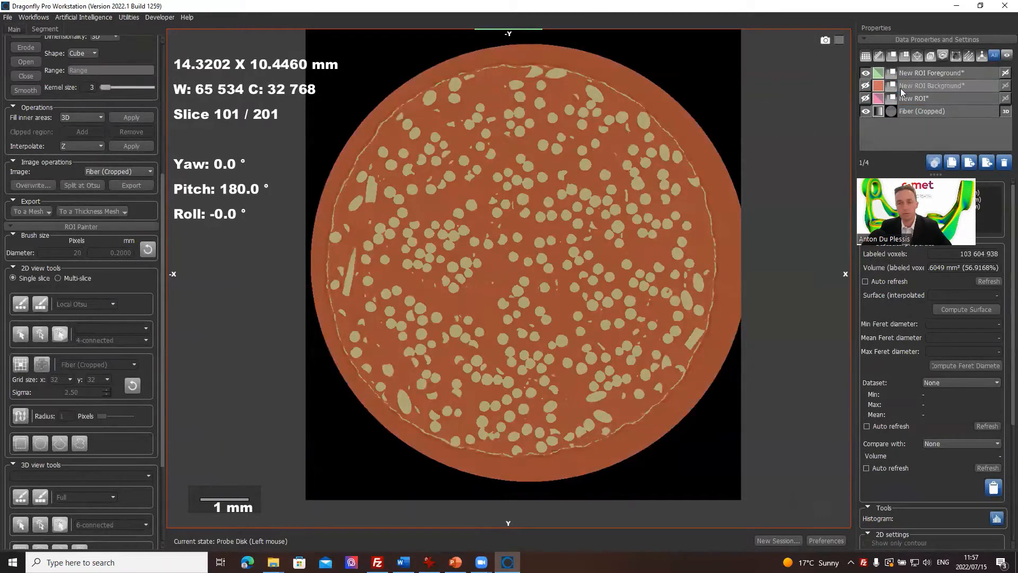
{"action": "left_click", "coordinate": [927, 96], "text": "ctrl"}
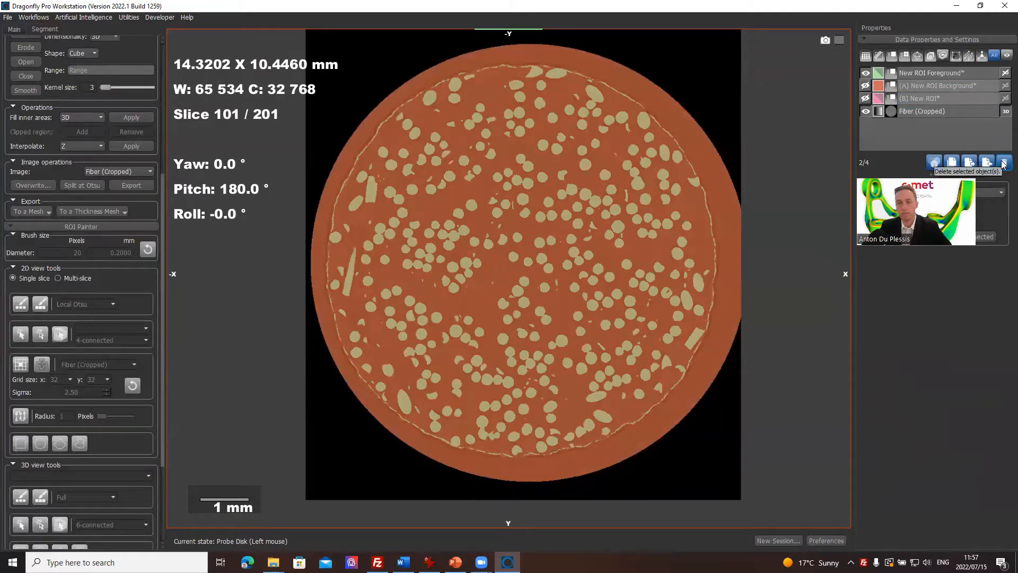
{"action": "left_click", "coordinate": [1004, 165]}
Step: Select New ROI Foreground and turn off the range definition to remove the range overlay from the slice
{"action": "left_click", "coordinate": [920, 73]}
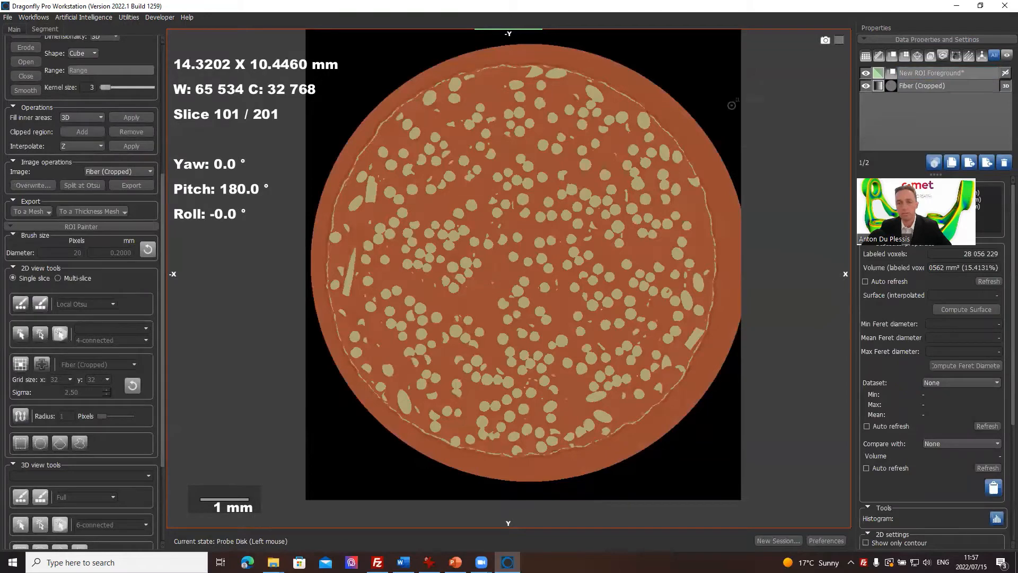
{"action": "right_click_drag", "start_coordinate": [574, 205], "coordinate": [566, 279]}
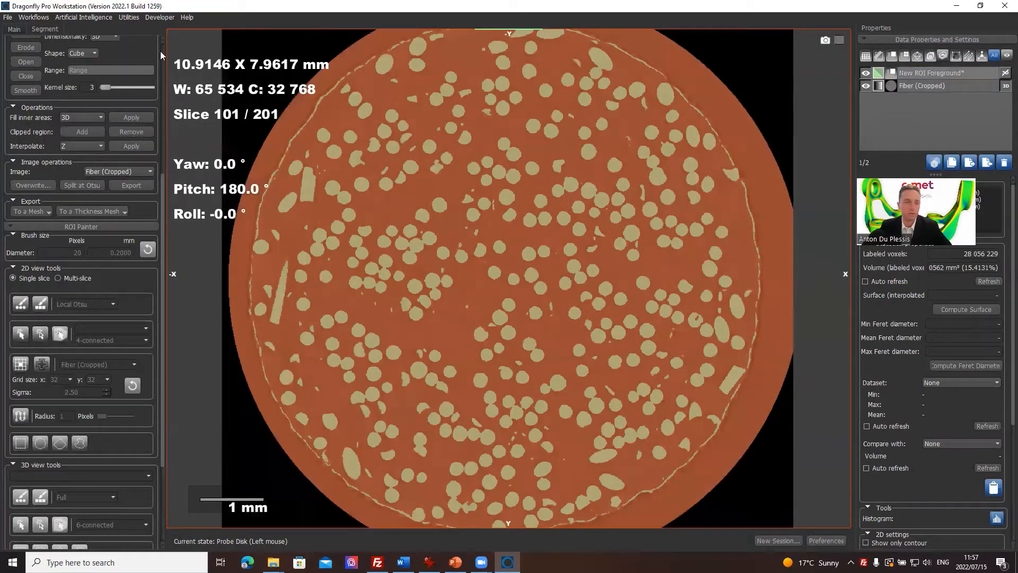
{"action": "scroll", "coordinate": [162, 47], "scroll_direction": "up", "scroll_amount": 5}
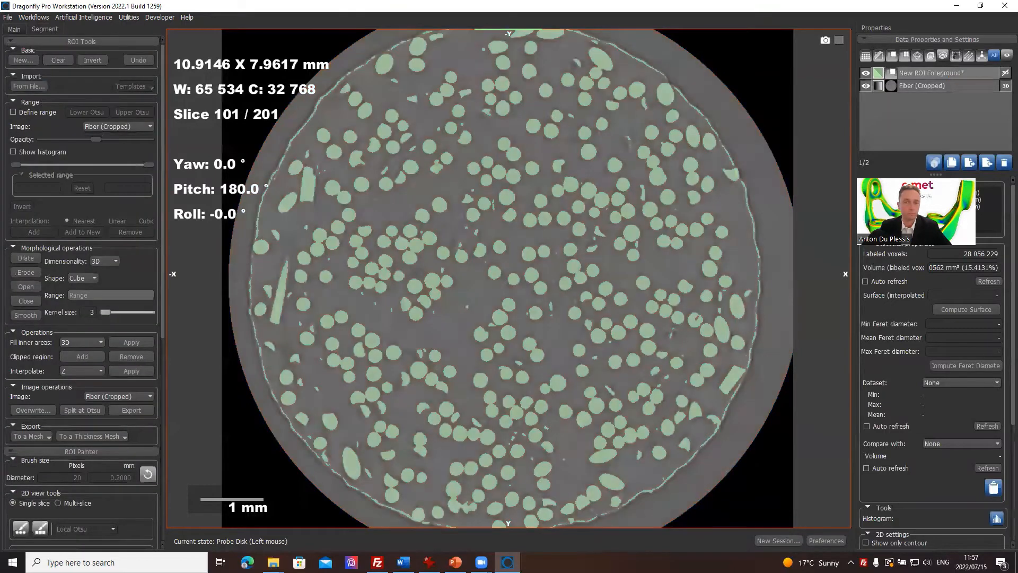
{"action": "right_click_drag", "start_coordinate": [643, 284], "coordinate": [605, 263]}
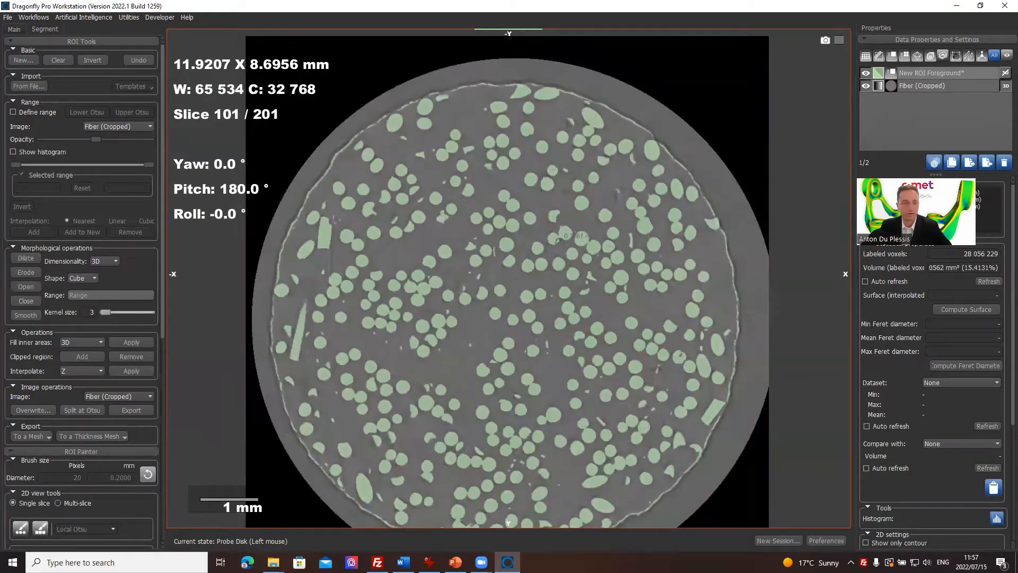
Step: Apply a 3D morphological Open with a cube kernel of size 3 to New ROI Foreground
{"action": "left_click", "coordinate": [959, 73]}
{"action": "right_click_drag", "start_coordinate": [619, 115], "coordinate": [588, 110]}
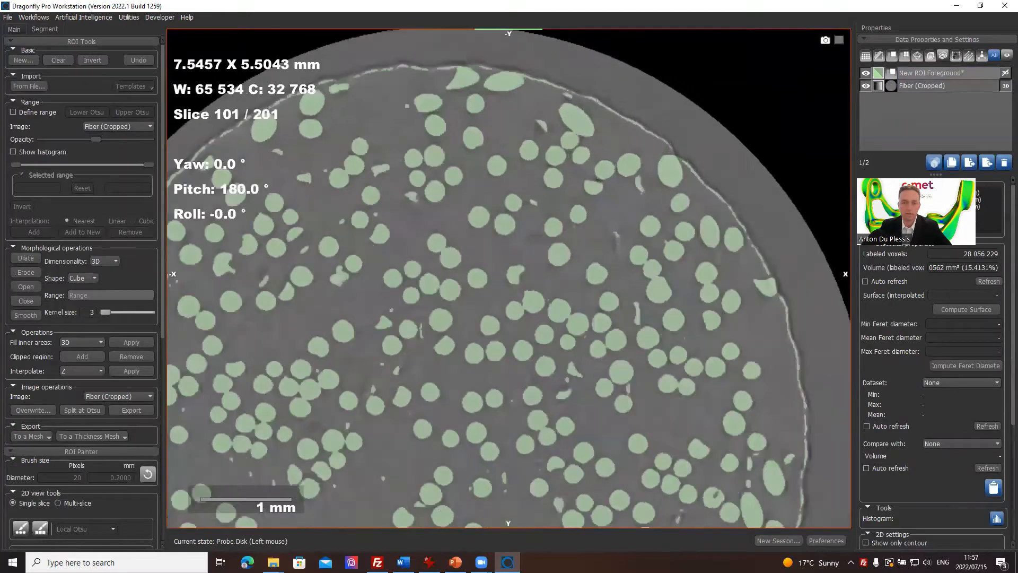
{"action": "left_click", "coordinate": [33, 290]}
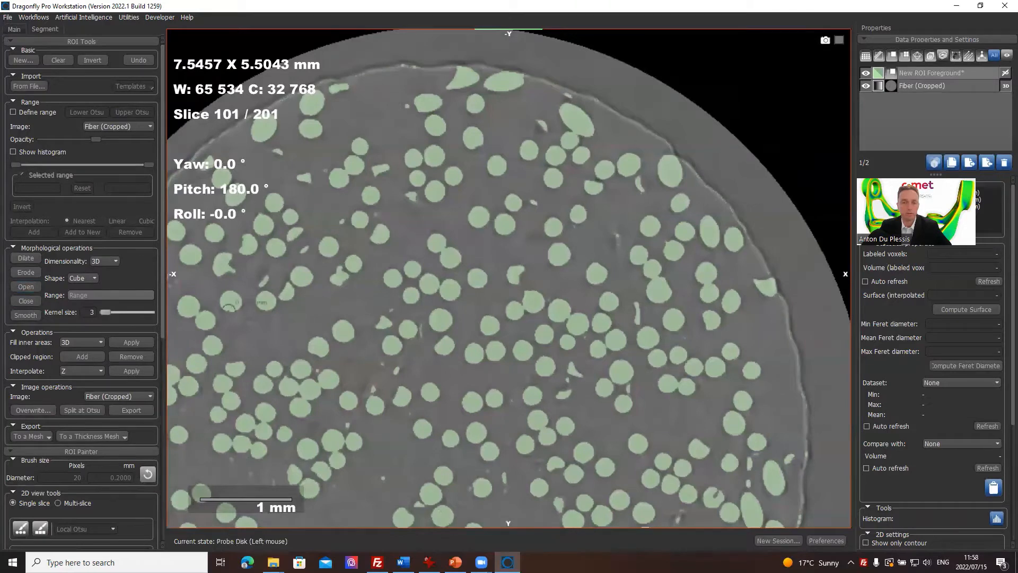
Step: Examine the opened foreground ROI through the slices from 101 down to 2, including a close view of individual fibers
{"action": "right_click_drag", "start_coordinate": [472, 251], "coordinate": [510, 385]}
{"action": "middle_click_drag", "start_coordinate": [524, 371], "coordinate": [596, 257]}
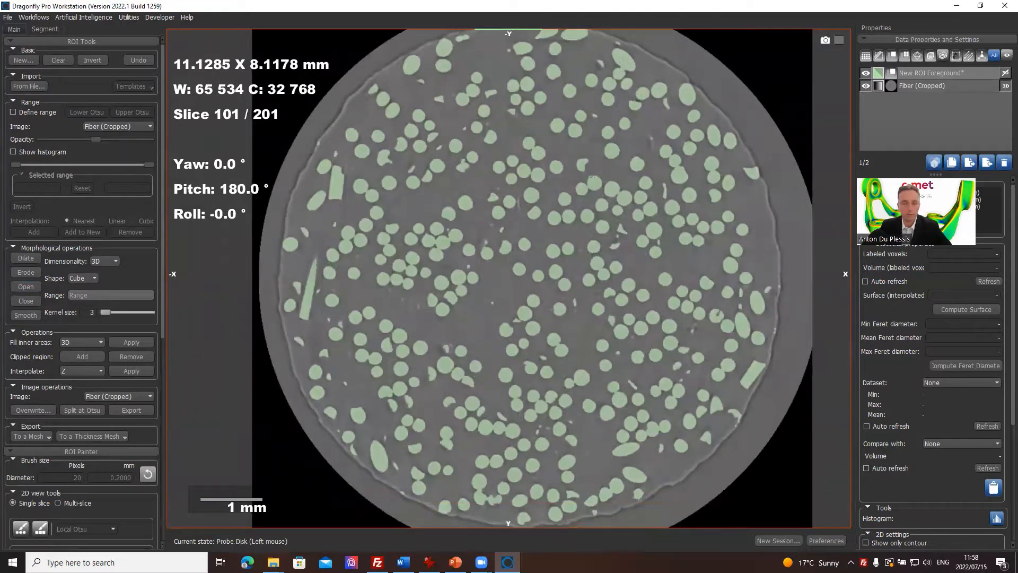
{"action": "right_click_drag", "start_coordinate": [558, 269], "coordinate": [570, 356]}
{"action": "scroll", "coordinate": [656, 297], "scroll_direction": "down", "scroll_amount": 19}
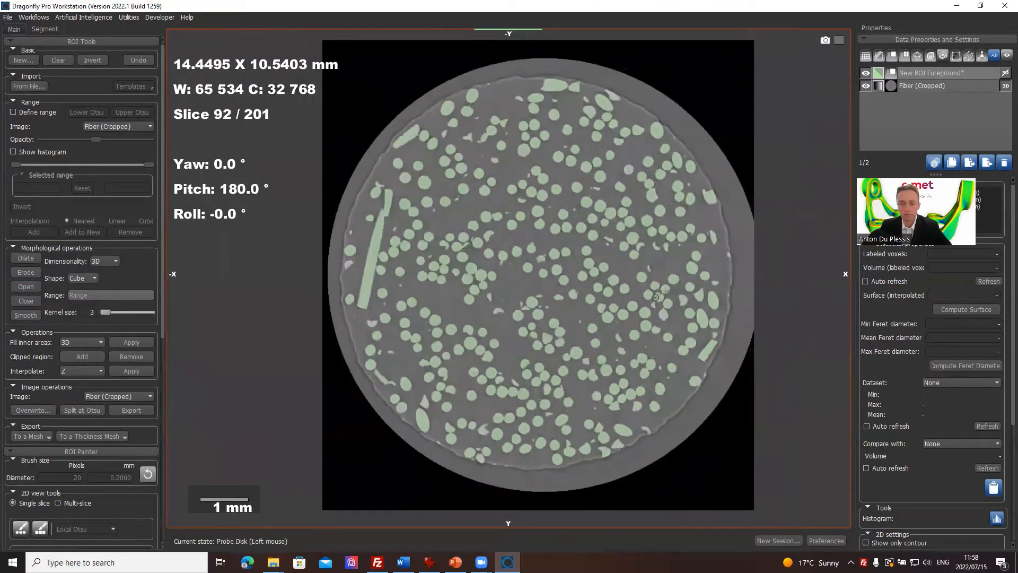
{"action": "scroll", "coordinate": [656, 297], "scroll_direction": "down", "scroll_amount": 20}
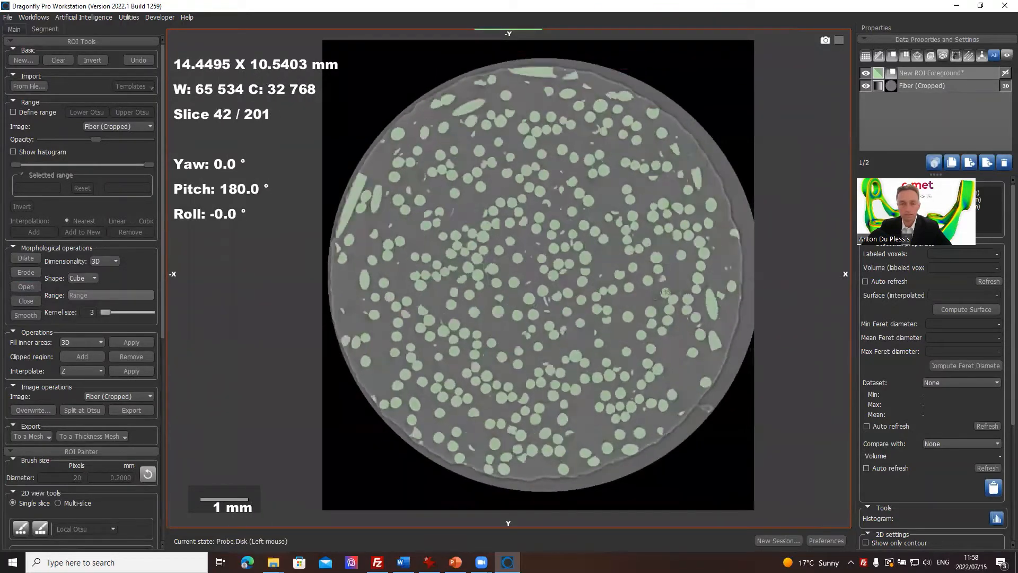
{"action": "scroll", "coordinate": [663, 294], "scroll_direction": "down", "scroll_amount": 8}
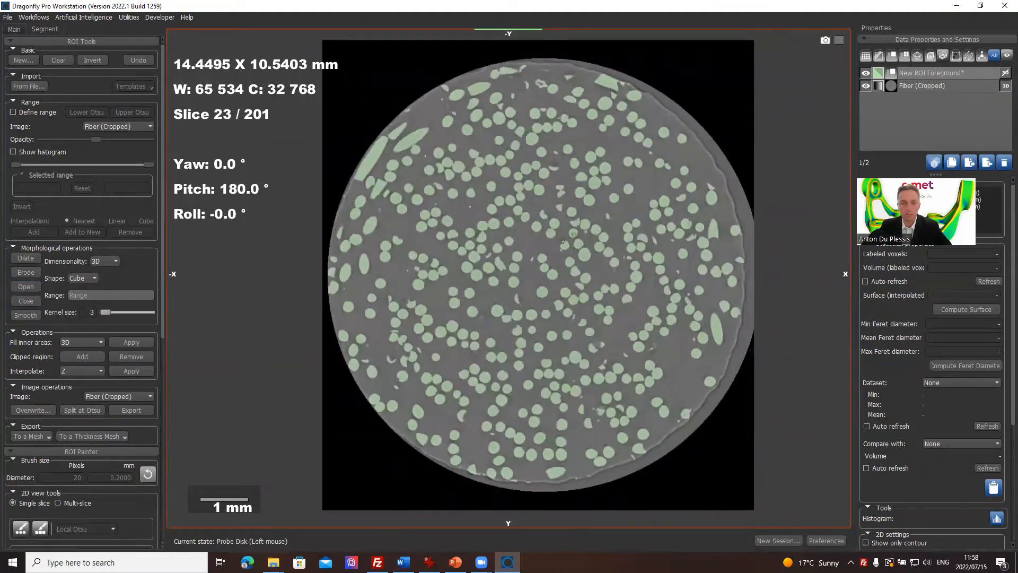
{"action": "scroll", "coordinate": [554, 265], "scroll_direction": "down", "scroll_amount": 9}
{"action": "scroll", "coordinate": [553, 268], "scroll_direction": "down", "scroll_amount": 6}
{"action": "right_click_drag", "start_coordinate": [467, 279], "coordinate": [457, 140]}
{"action": "scroll", "coordinate": [455, 166], "scroll_direction": "down", "scroll_amount": 6}
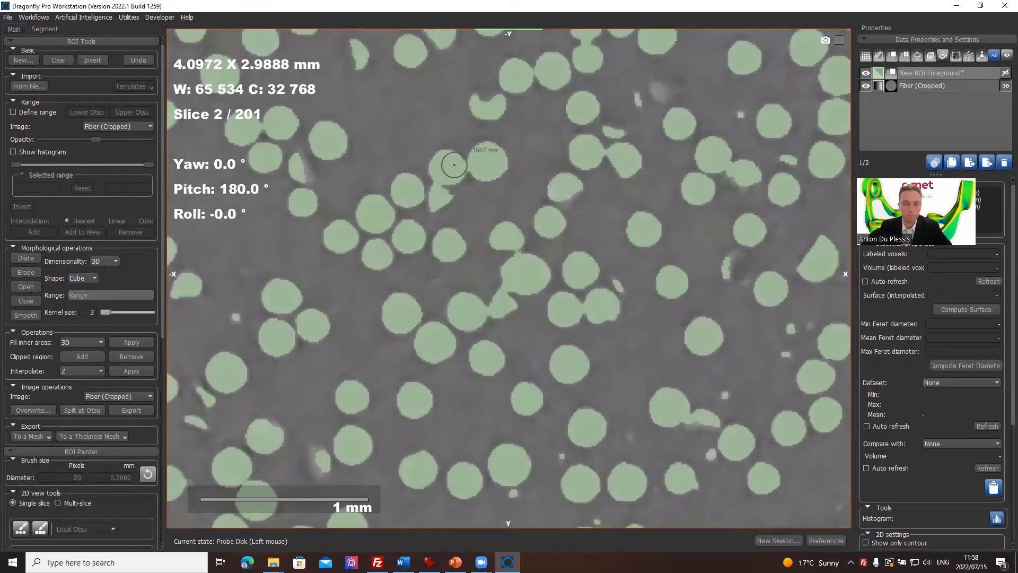
{"action": "scroll", "coordinate": [454, 166], "scroll_direction": "up", "scroll_amount": 1}
{"action": "right_click_drag", "start_coordinate": [457, 212], "coordinate": [455, 264]}
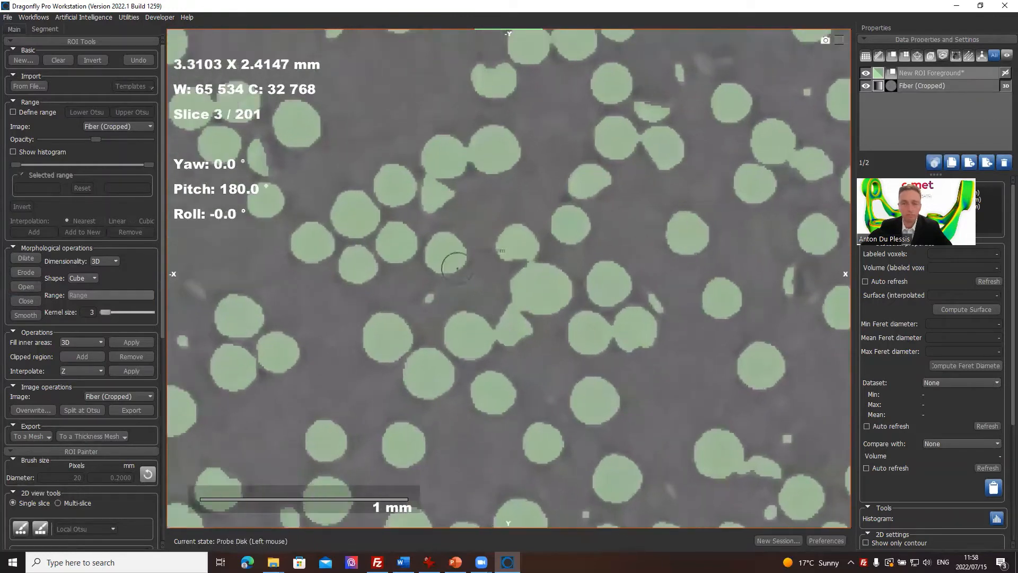
Step: Hide New ROI Foreground and adjust the window leveling of Fiber (Cropped) to width 43 252 and center 38 579
{"action": "left_click", "coordinate": [866, 73]}
{"action": "left_click", "coordinate": [865, 74]}
{"action": "left_click", "coordinate": [865, 73]}
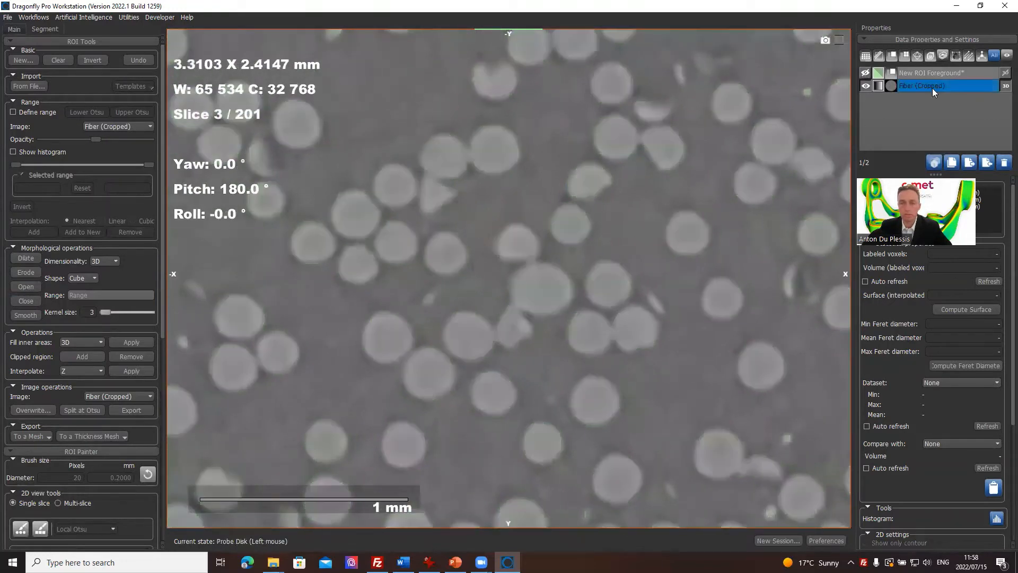
{"action": "left_click", "coordinate": [932, 86]}
{"action": "left_click_drag", "start_coordinate": [236, 88], "coordinate": [960, 160]}
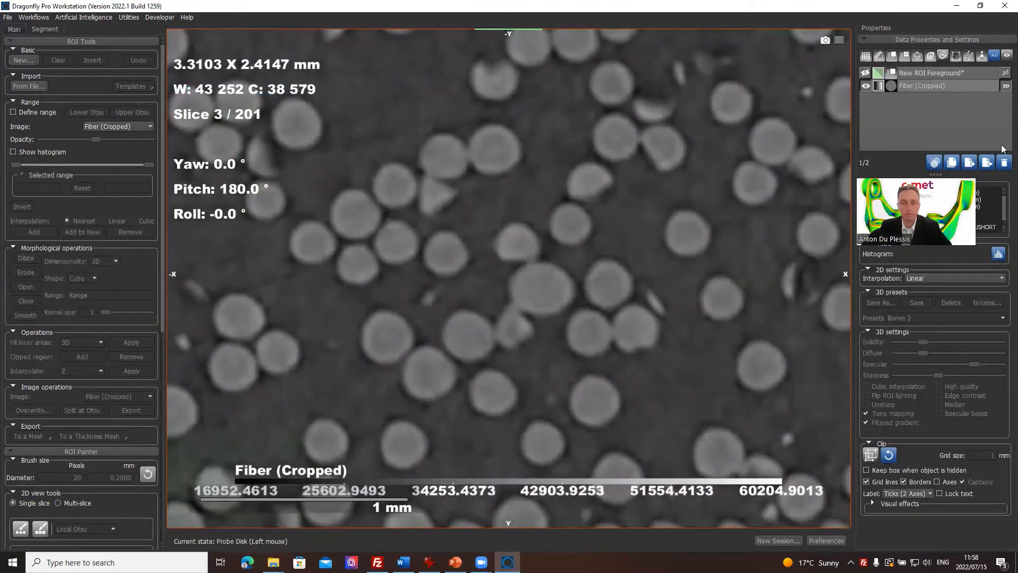
Step: Show New ROI Foreground again and slightly lower its highlight opacity
{"action": "left_click", "coordinate": [865, 74]}
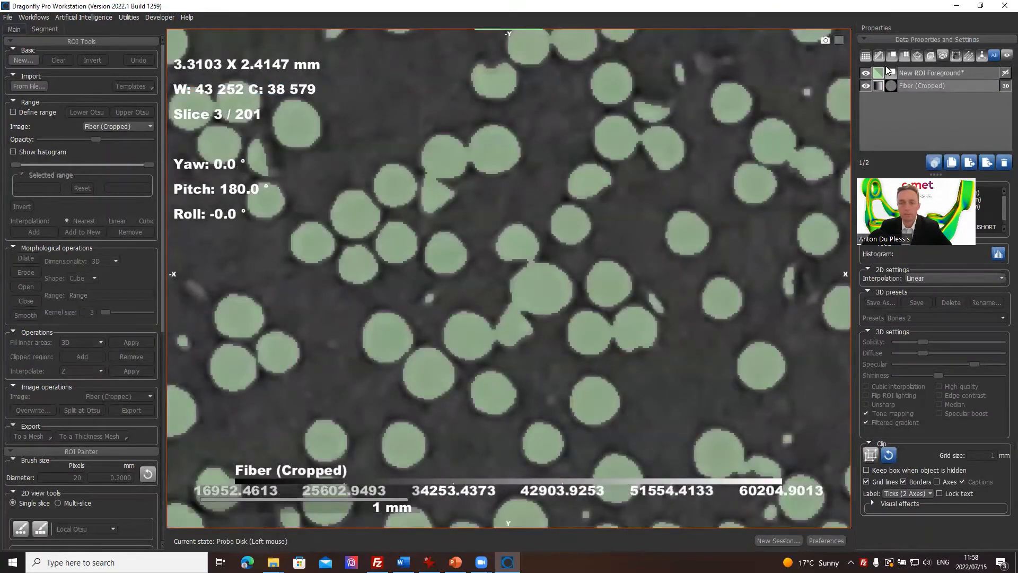
{"action": "left_click", "coordinate": [910, 73]}
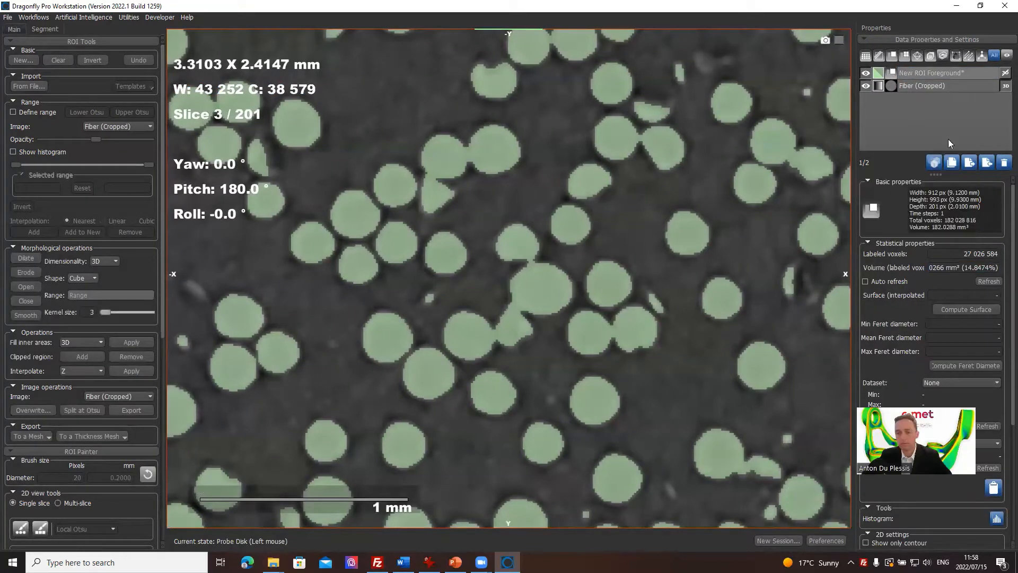
{"action": "scroll", "coordinate": [959, 375], "scroll_direction": "down", "scroll_amount": 3}
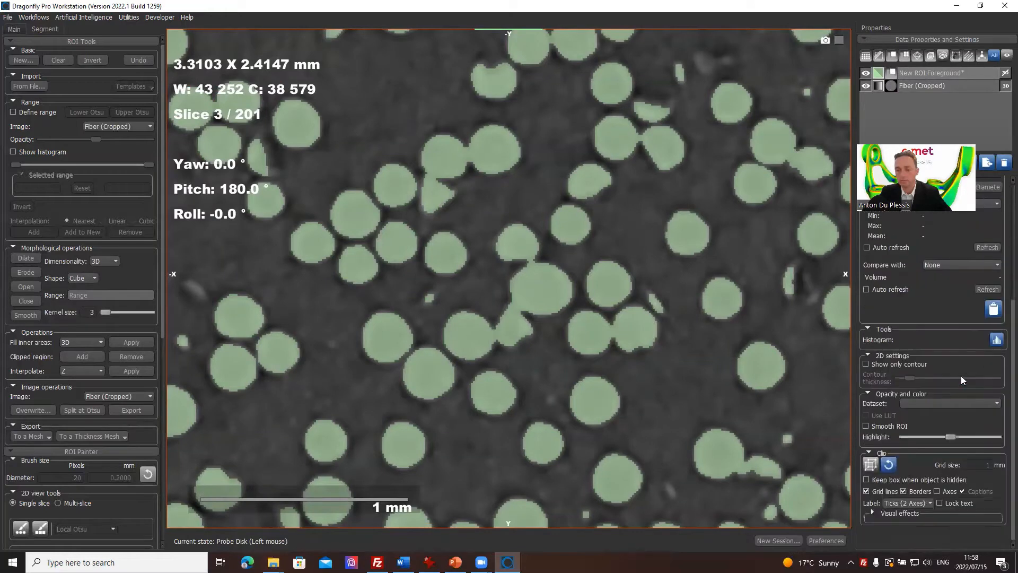
{"action": "mouse_move", "coordinate": [952, 435]}
{"action": "left_mouse_down"}
{"action": "mouse_move", "coordinate": [924, 440]}
{"action": "mouse_move", "coordinate": [947, 441]}
{"action": "left_mouse_up"}
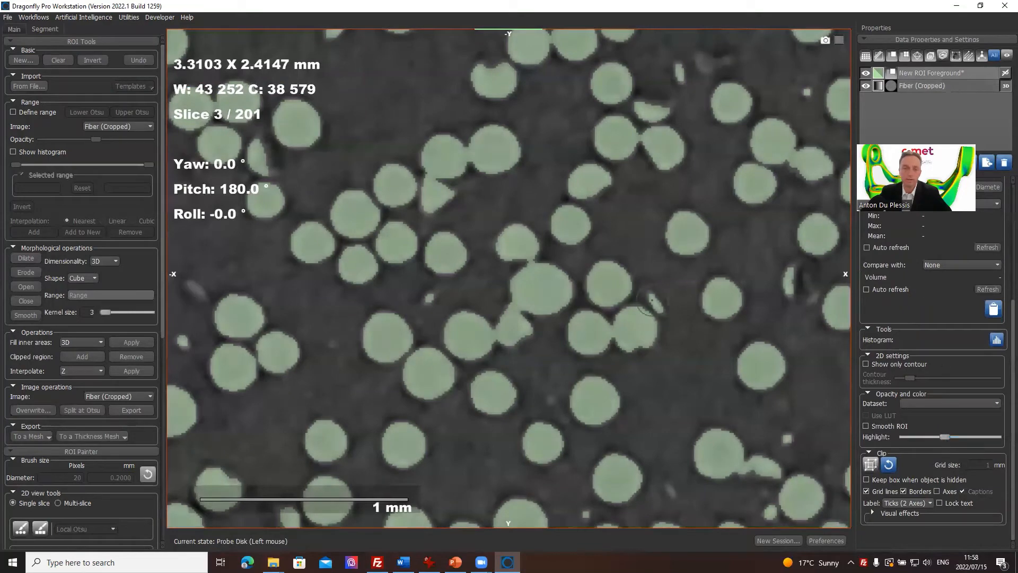
Step: Compare the foreground ROI with the fibers and small fragments in close view across slices 3 to 28
{"action": "scroll", "coordinate": [609, 231], "scroll_direction": "down", "scroll_amount": 2}
{"action": "scroll", "coordinate": [609, 231], "scroll_direction": "up", "scroll_amount": 7}
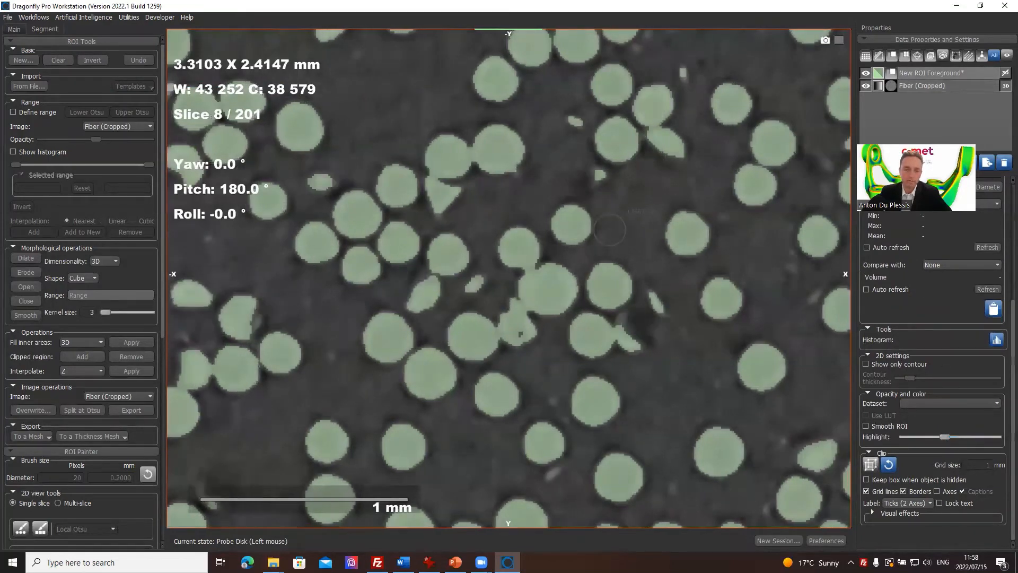
{"action": "scroll", "coordinate": [482, 165], "scroll_direction": "up", "scroll_amount": 3}
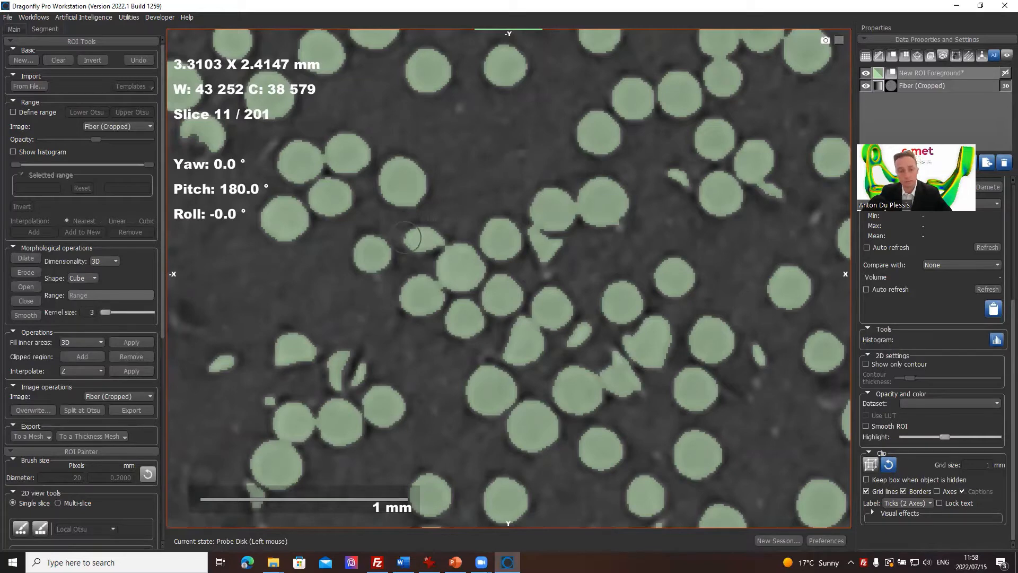
{"action": "scroll", "coordinate": [416, 236], "scroll_direction": "up", "scroll_amount": 3}
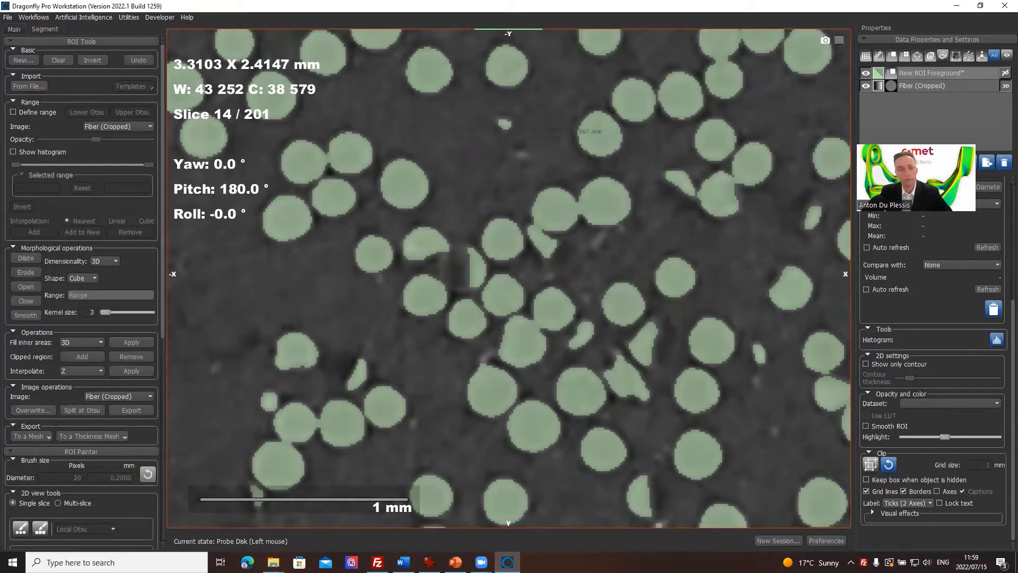
{"action": "middle_click_drag", "start_coordinate": [432, 200], "coordinate": [622, 210]}
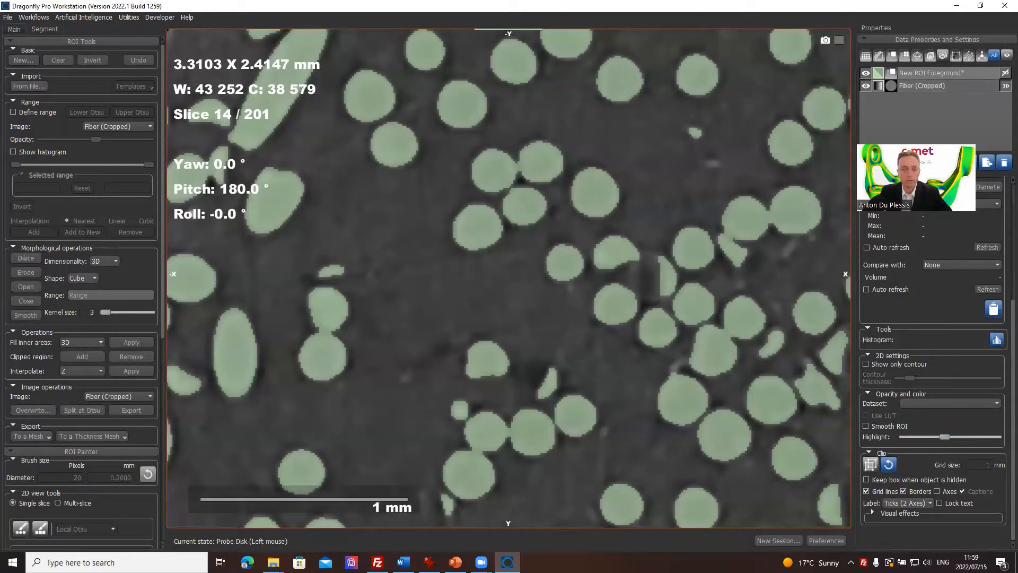
{"action": "middle_click_drag", "start_coordinate": [600, 267], "coordinate": [512, 422]}
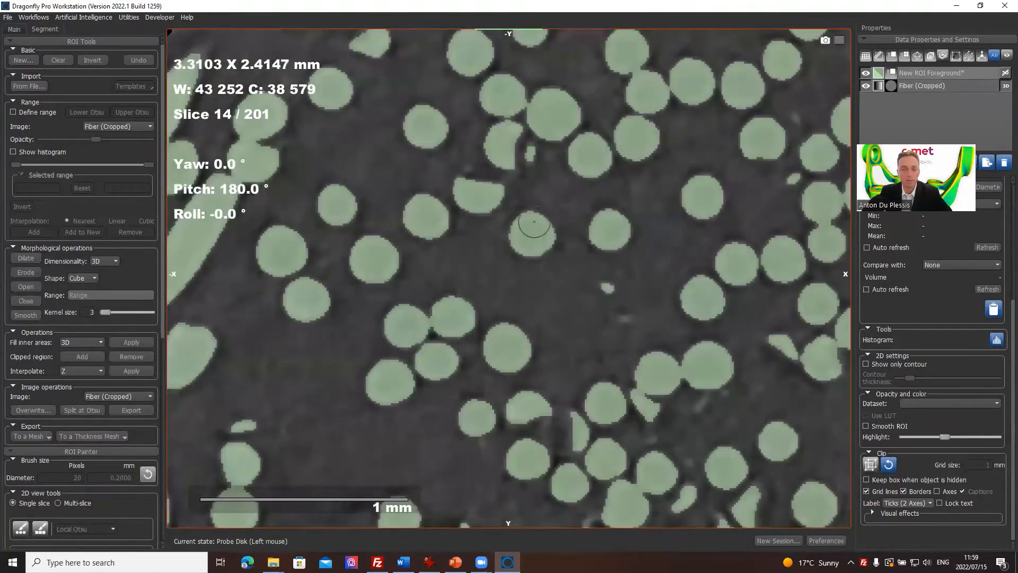
{"action": "scroll", "coordinate": [534, 223], "scroll_direction": "up", "scroll_amount": 9}
{"action": "scroll", "coordinate": [533, 222], "scroll_direction": "down", "scroll_amount": 20}
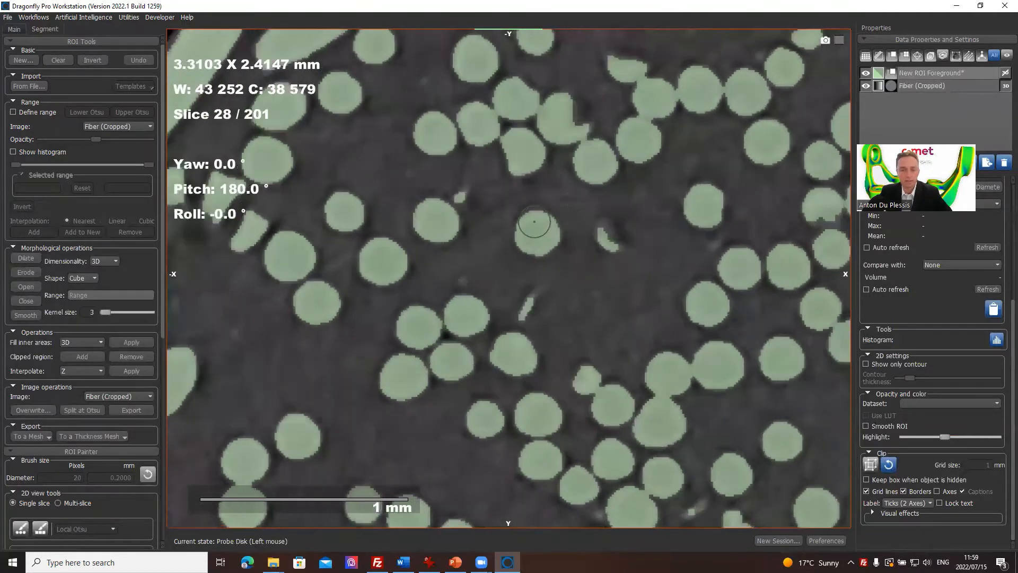
{"action": "scroll", "coordinate": [534, 223], "scroll_direction": "down", "scroll_amount": 6}
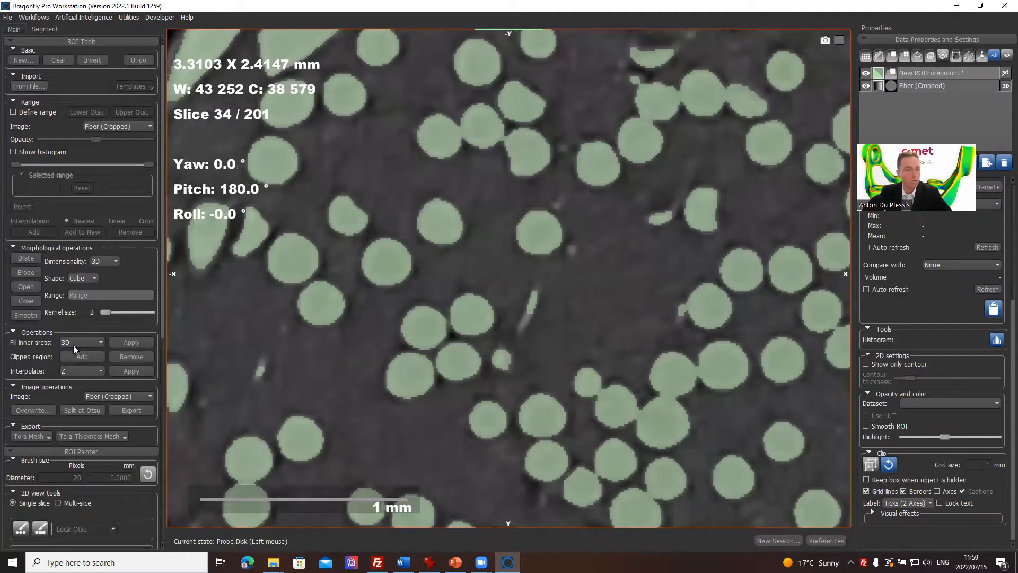
{"action": "scroll", "coordinate": [37, 354], "scroll_direction": "down", "scroll_amount": 5}
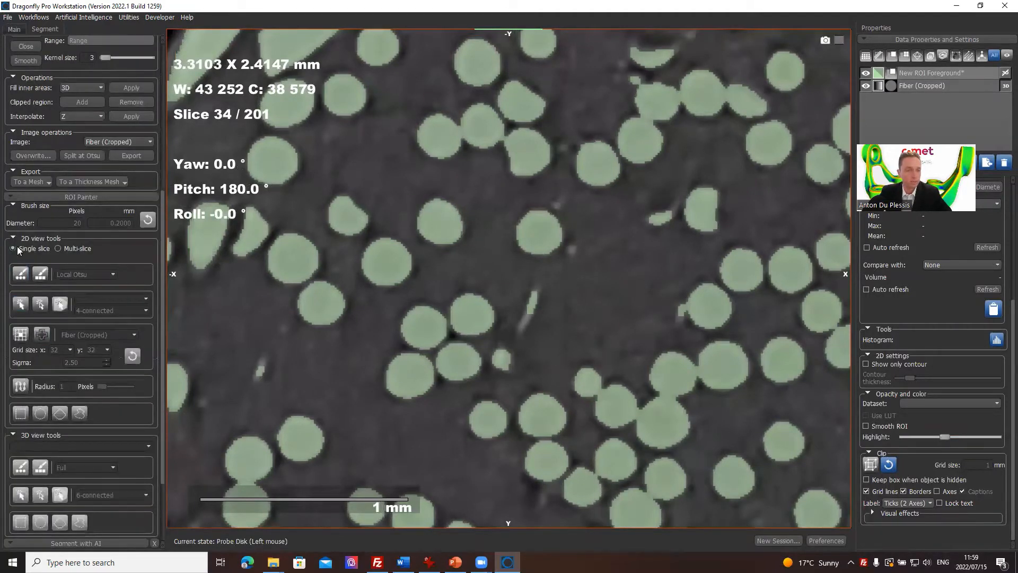
{"action": "left_click", "coordinate": [20, 274]}
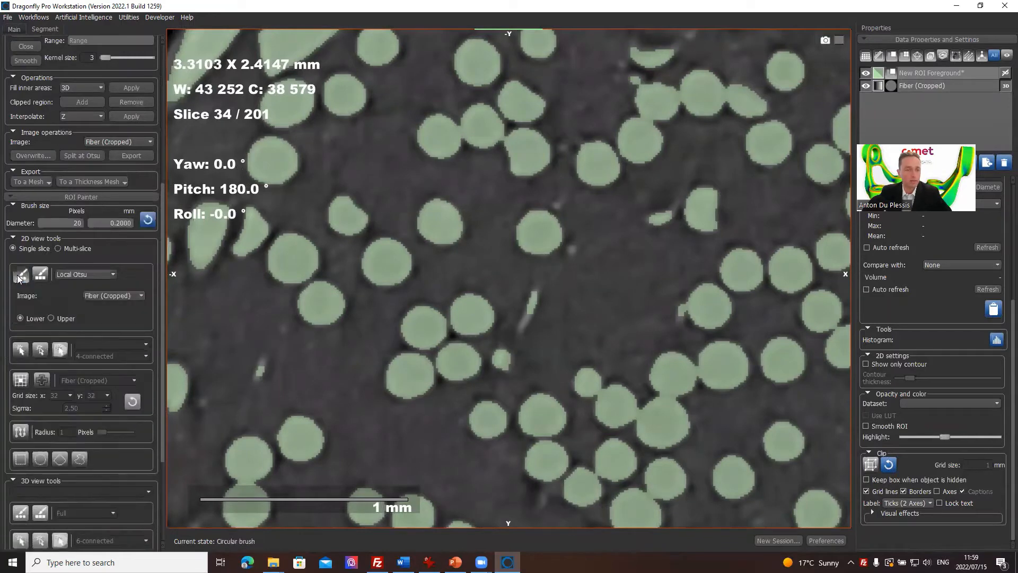
{"action": "scroll", "coordinate": [75, 71], "scroll_direction": "up", "scroll_amount": 2}
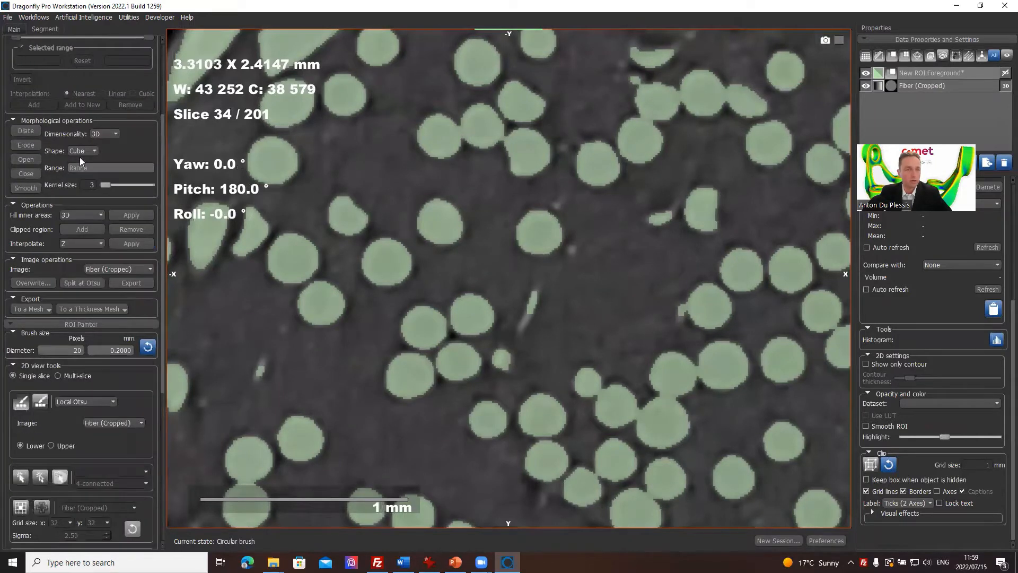
{"action": "scroll", "coordinate": [80, 161], "scroll_direction": "up", "scroll_amount": 2}
Step: Create a region of interest named Single fiber with the New ROI Foreground geometry and color it yellow
{"action": "left_click", "coordinate": [24, 58]}
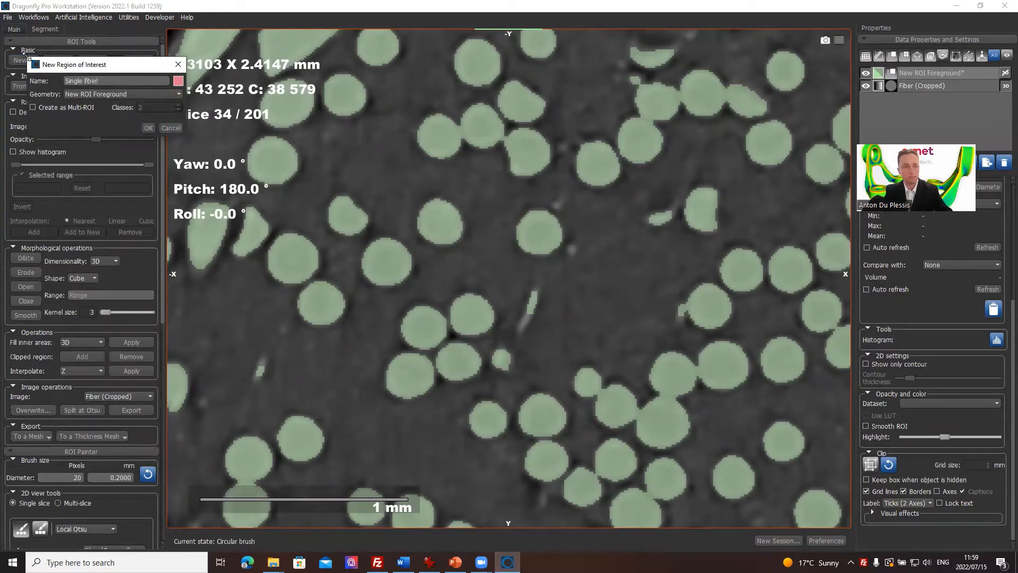
{"action": "key", "text": "Return"}
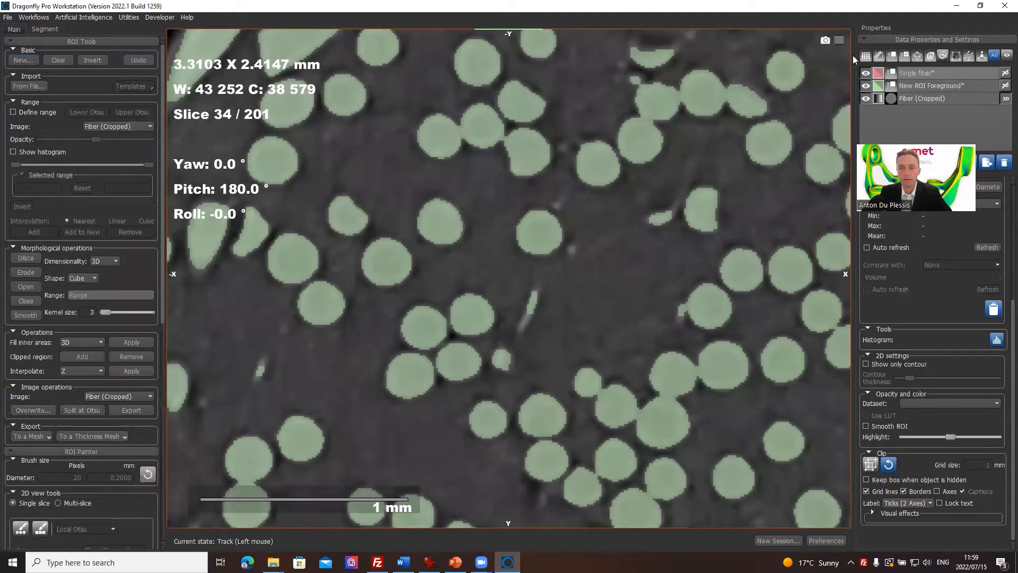
{"action": "double_click", "coordinate": [883, 74]}
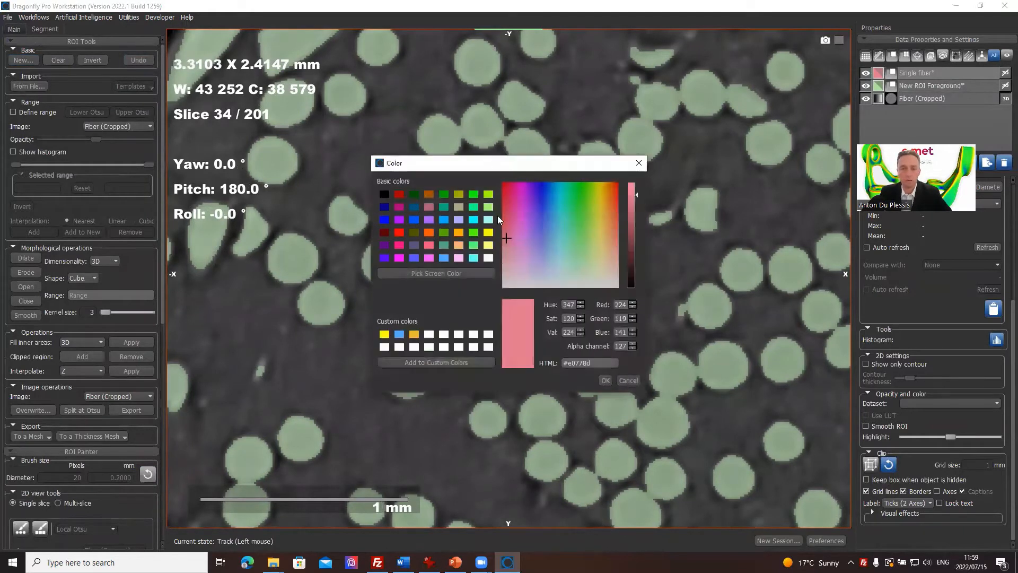
{"action": "left_click", "coordinate": [486, 233]}
{"action": "left_click", "coordinate": [605, 380]}
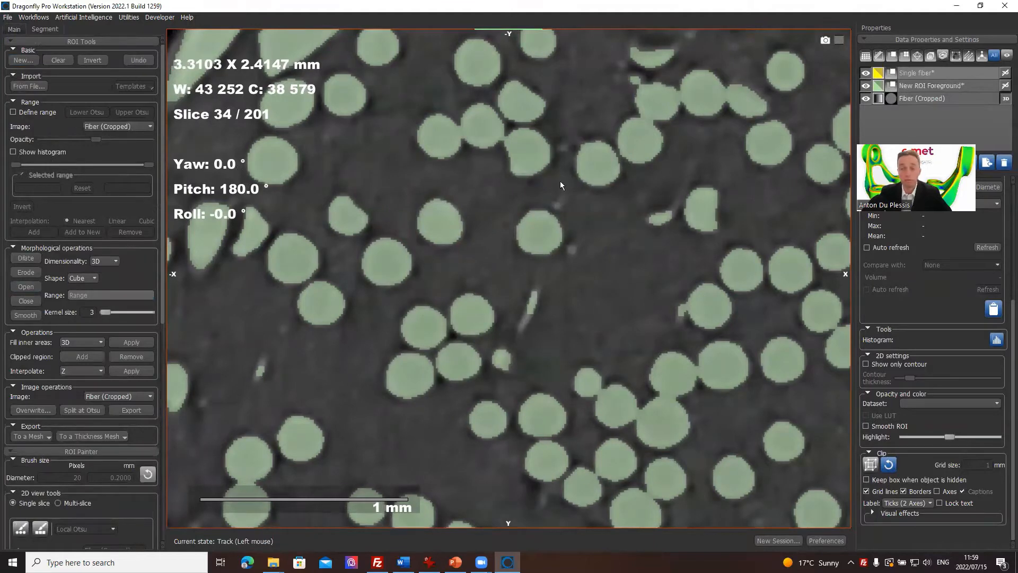
Step: Activate the 2D circular brush for Single fiber and set its painting mode to Full
{"action": "scroll", "coordinate": [74, 392], "scroll_direction": "down", "scroll_amount": 8}
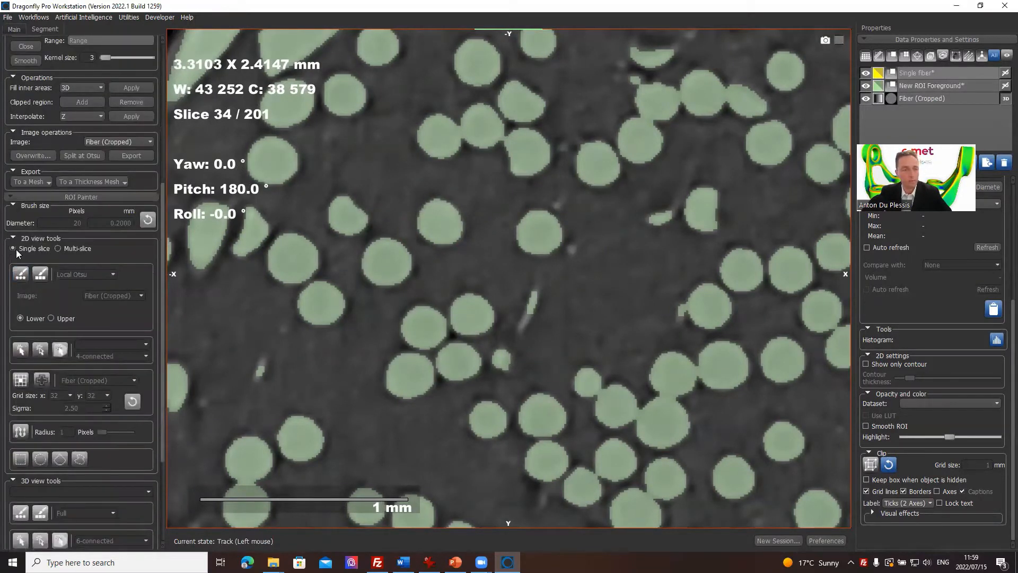
{"action": "left_click", "coordinate": [21, 274]}
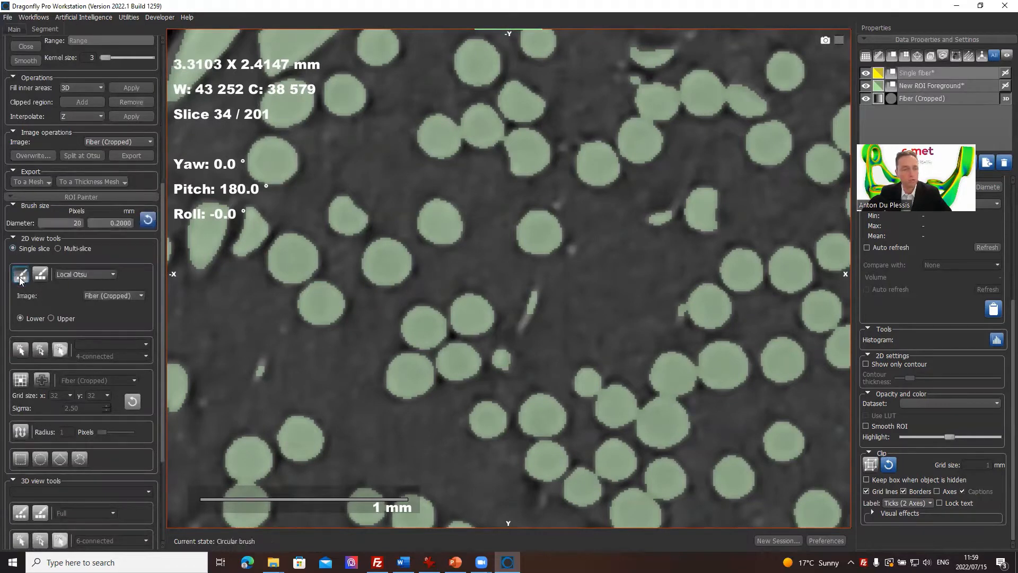
{"action": "left_click", "coordinate": [85, 273]}
{"action": "left_click", "coordinate": [71, 282]}
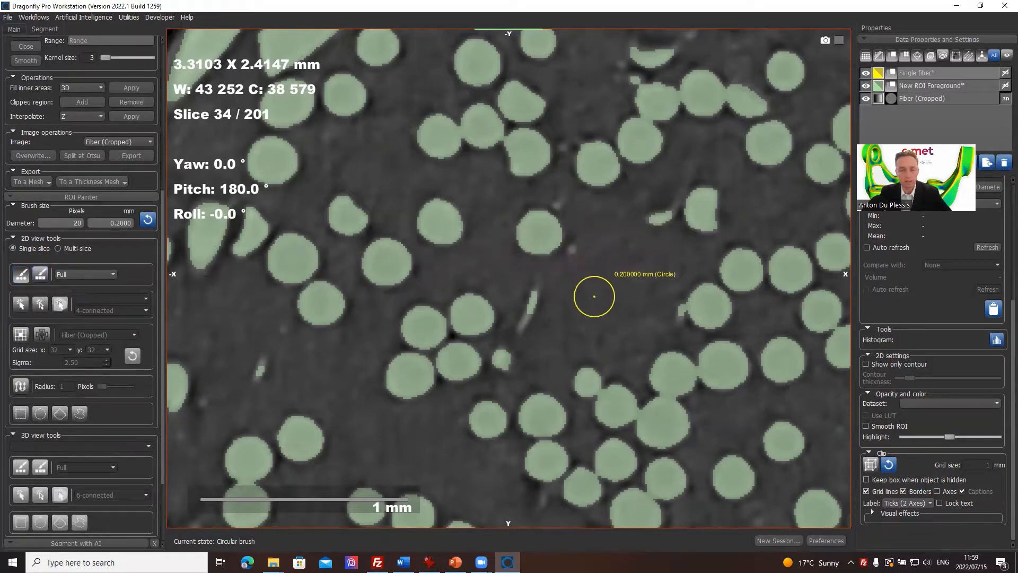
Step: Paint a test patch in the empty area between the fibers on slice 34 and erase it again
{"action": "mouse_move", "coordinate": [594, 296]}
{"action": "left_mouse_down", "text": "ctrl"}
{"action": "mouse_move", "coordinate": [575, 307]}
{"action": "mouse_move", "coordinate": [610, 288]}
{"action": "mouse_move", "coordinate": [586, 285]}
{"action": "mouse_move", "coordinate": [584, 316]}
{"action": "mouse_move", "coordinate": [609, 269]}
{"action": "mouse_move", "coordinate": [591, 330]}
{"action": "left_mouse_up", "text": "ctrl"}
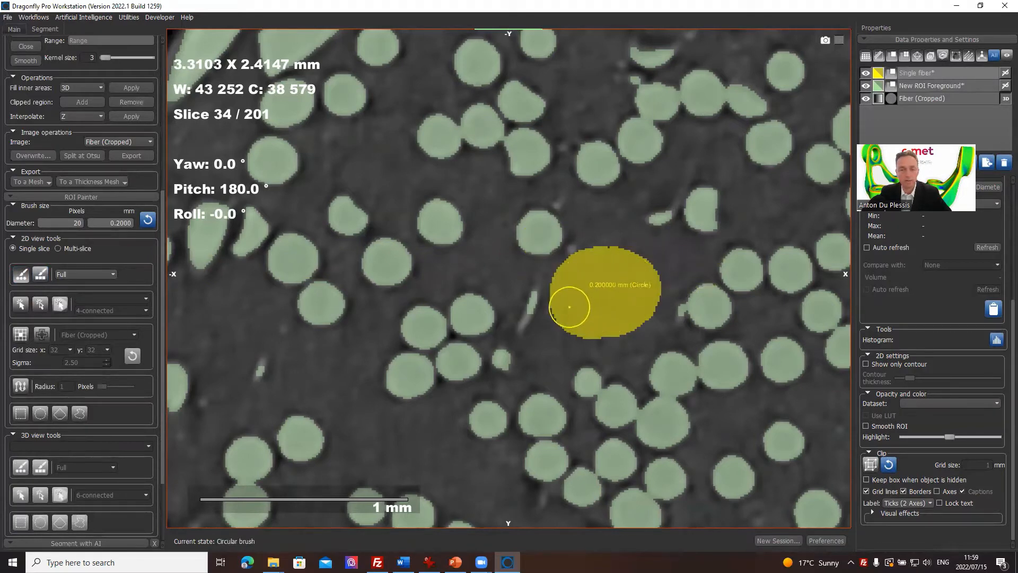
{"action": "scroll", "coordinate": [569, 307], "scroll_direction": "up", "scroll_amount": 1}
{"action": "scroll", "coordinate": [569, 307], "scroll_direction": "down", "scroll_amount": 2}
{"action": "scroll", "coordinate": [569, 307], "scroll_direction": "up", "scroll_amount": 1}
{"action": "scroll", "coordinate": [569, 306], "scroll_direction": "up", "scroll_amount": 1}
{"action": "scroll", "coordinate": [569, 306], "scroll_direction": "down", "scroll_amount": 1}
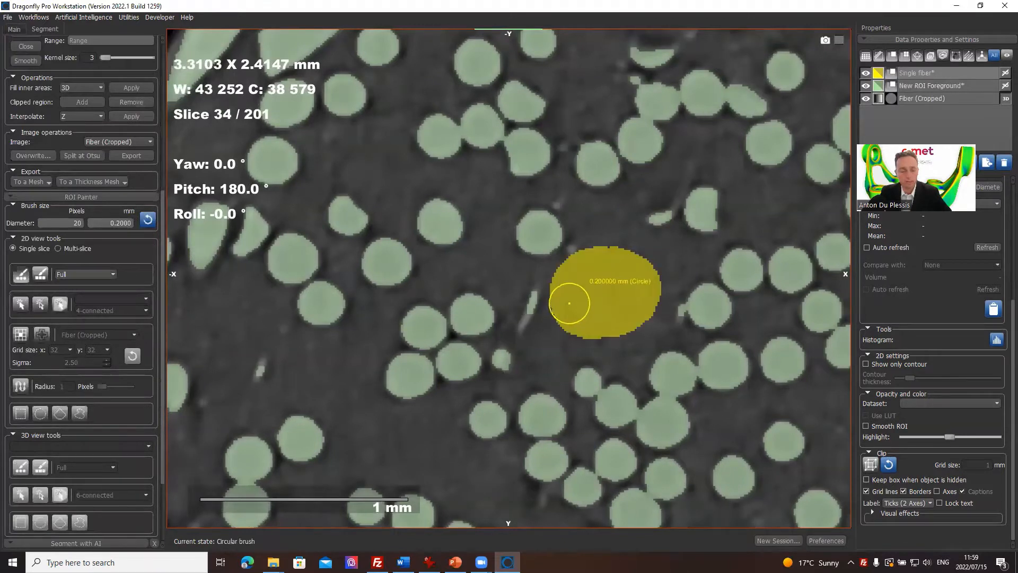
{"action": "key", "text": "ctrl"}
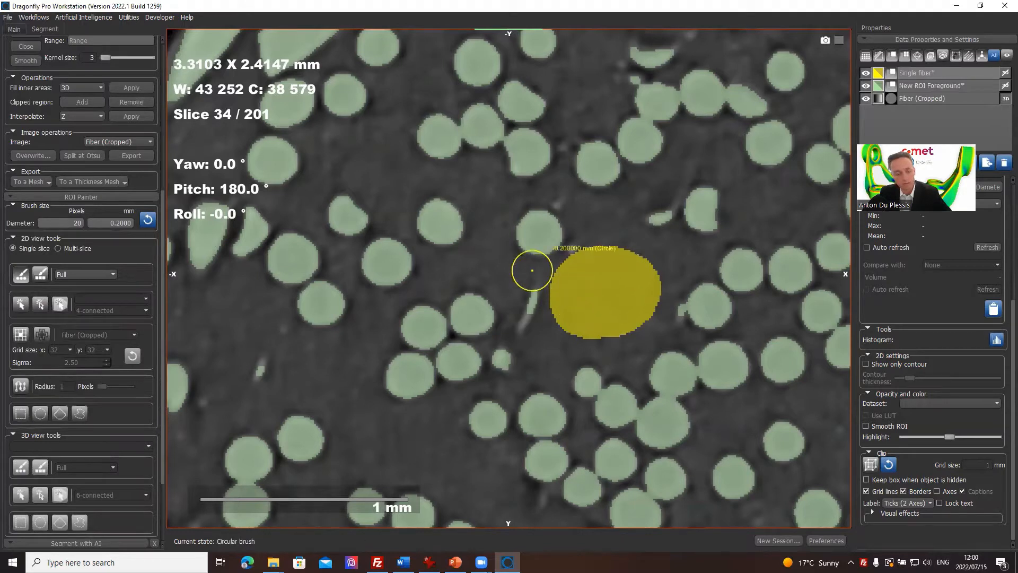
{"action": "mouse_move", "coordinate": [557, 272]}
{"action": "left_mouse_down", "text": "shift"}
{"action": "mouse_move", "coordinate": [584, 257]}
{"action": "mouse_move", "coordinate": [628, 258]}
{"action": "mouse_move", "coordinate": [657, 298]}
{"action": "mouse_move", "coordinate": [586, 334]}
{"action": "mouse_move", "coordinate": [558, 304]}
{"action": "mouse_move", "coordinate": [626, 296]}
{"action": "left_mouse_up", "text": "shift"}
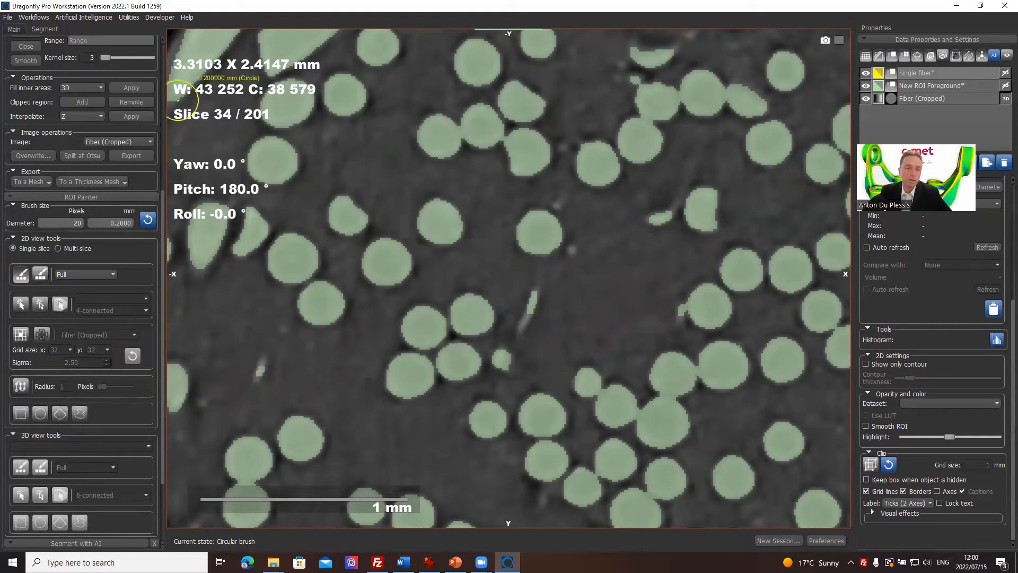
Step: Define an intensity range on Fiber (Cropped) from 33 674.5574 to 65 535, with New ROI Foreground hidden
{"action": "scroll", "coordinate": [161, 50], "scroll_direction": "up", "scroll_amount": 5}
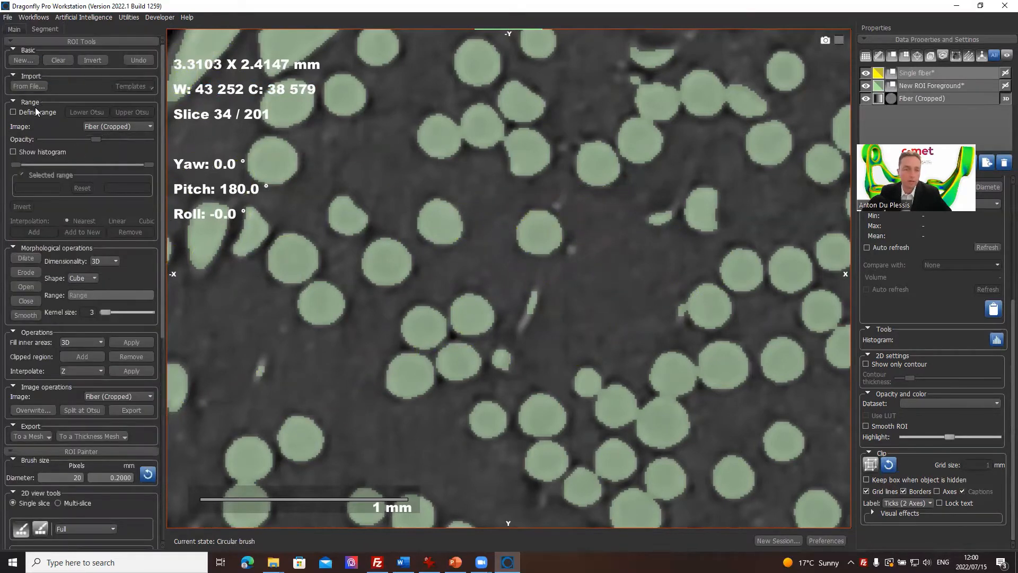
{"action": "left_click", "coordinate": [22, 112]}
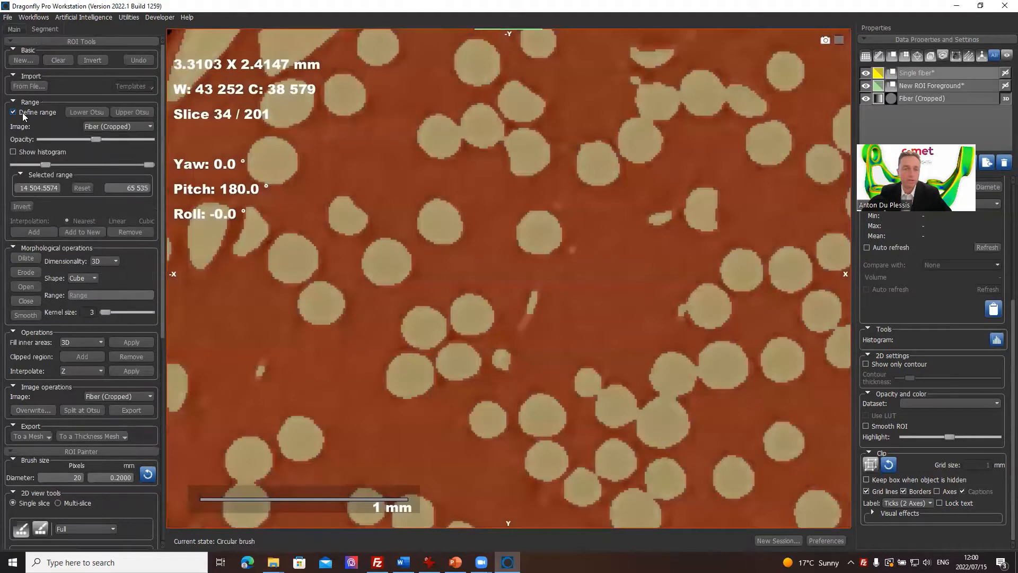
{"action": "left_click", "coordinate": [865, 86]}
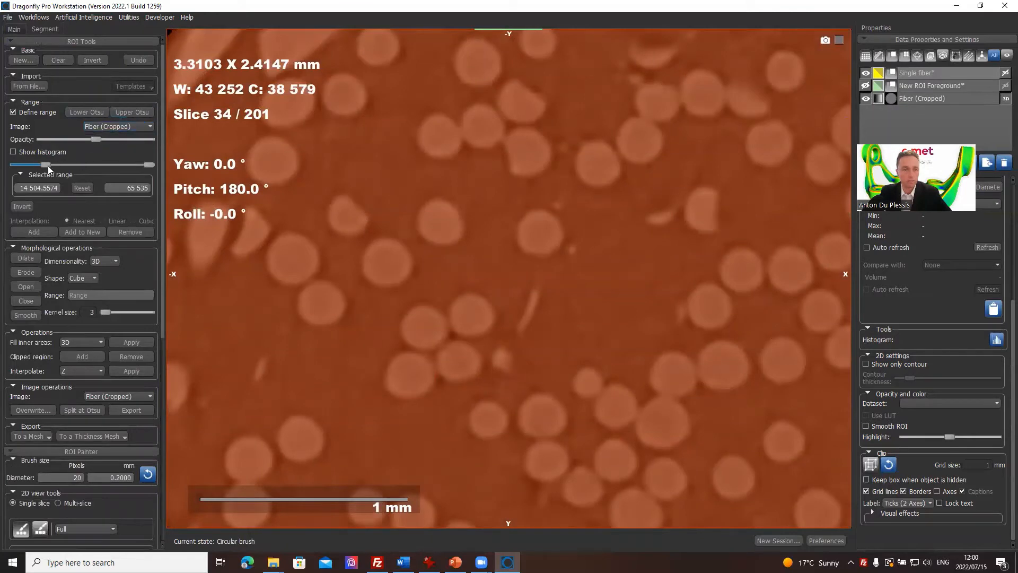
{"action": "mouse_move", "coordinate": [48, 165]}
{"action": "left_mouse_down"}
{"action": "mouse_move", "coordinate": [104, 166]}
{"action": "mouse_move", "coordinate": [84, 167]}
{"action": "left_mouse_up"}
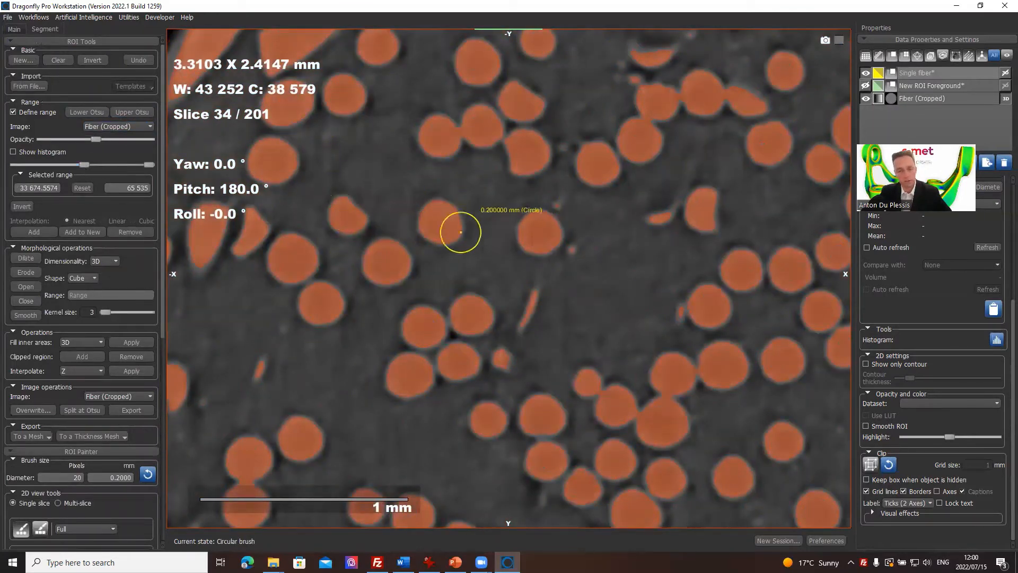
Step: Paint one round fiber into Single fiber on slice 34 and erase the stray paint on the neighboring fiber
{"action": "key", "text": "ctrl"}
{"action": "mouse_move", "coordinate": [427, 218]}
{"action": "left_mouse_down", "text": "ctrl"}
{"action": "mouse_move", "coordinate": [466, 205]}
{"action": "mouse_move", "coordinate": [438, 233]}
{"action": "mouse_move", "coordinate": [416, 202]}
{"action": "left_mouse_up", "text": "ctrl"}
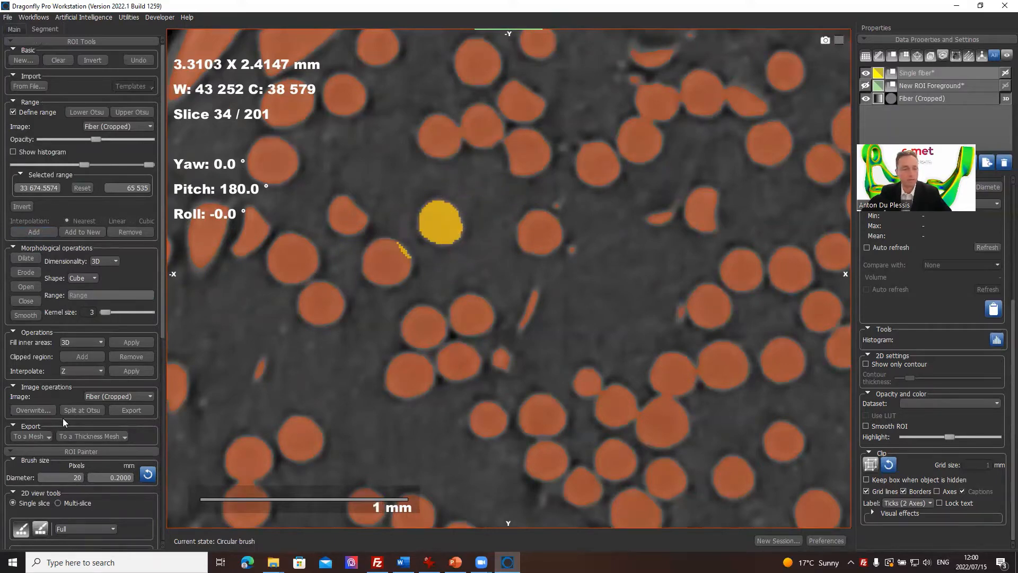
{"action": "scroll", "coordinate": [59, 466], "scroll_direction": "down", "scroll_amount": 2}
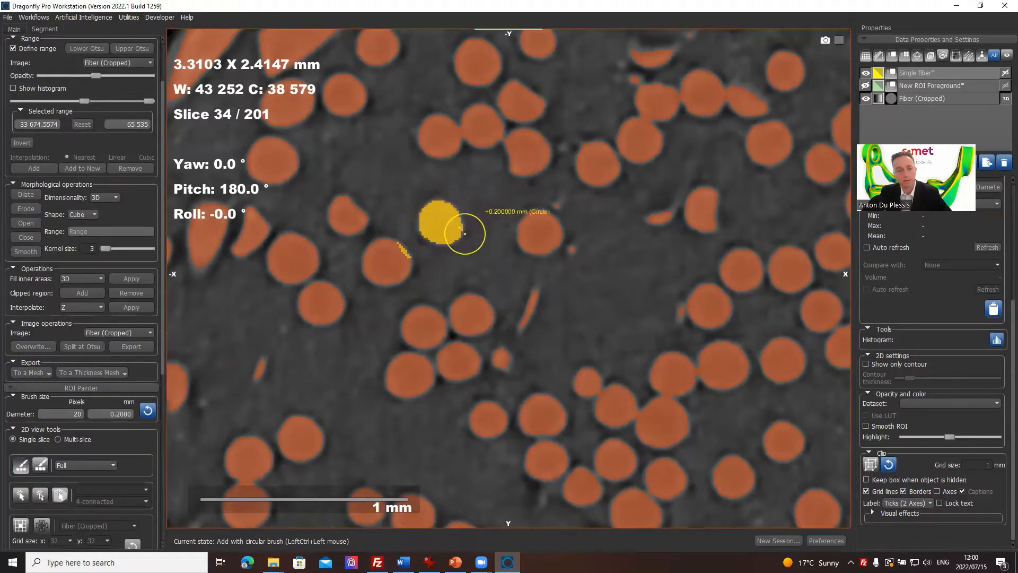
{"action": "key", "text": "shift"}
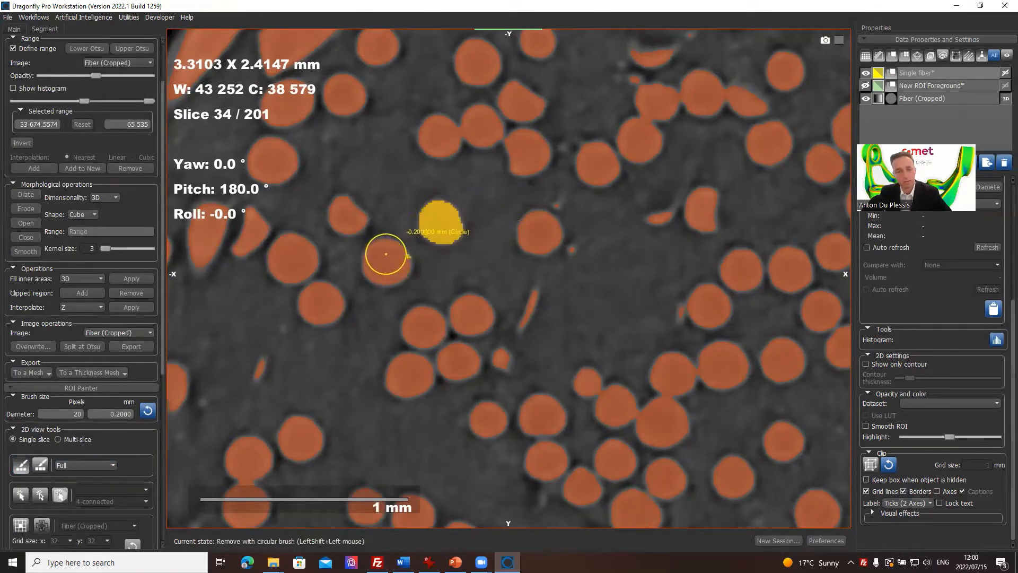
Step: Paint the same fiber on slices 33 and 32, enlarging the brush to 0.2884 mm
{"action": "scroll", "coordinate": [442, 223], "scroll_direction": "down", "scroll_amount": 1}
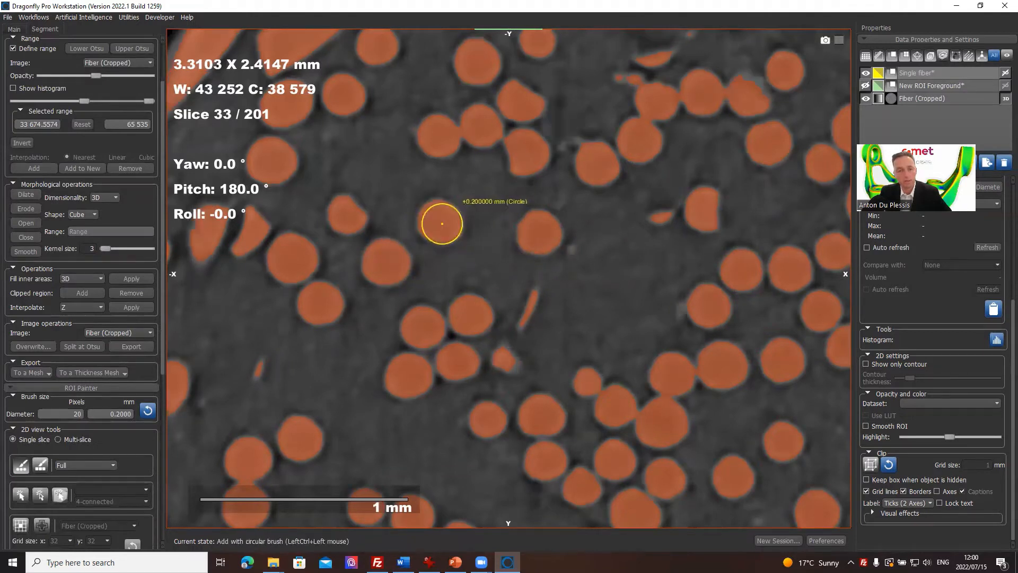
{"action": "left_click", "coordinate": [440, 221], "text": "ctrl"}
{"action": "scroll", "coordinate": [435, 227], "scroll_direction": "down", "scroll_amount": 1}
{"action": "left_click", "coordinate": [433, 226], "text": "ctrl"}
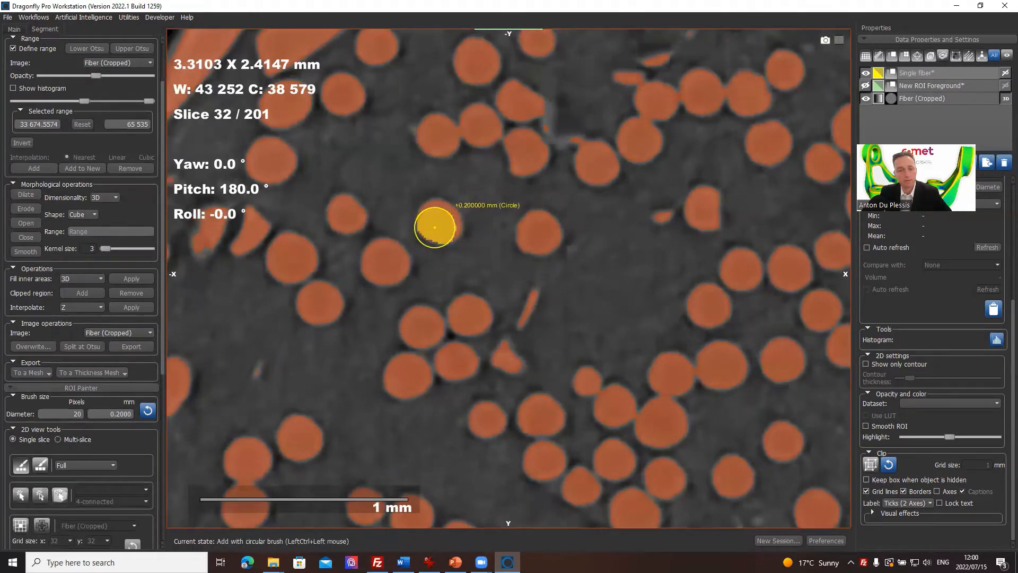
{"action": "scroll", "coordinate": [445, 221], "scroll_direction": "up", "scroll_amount": 3, "text": "ctrl"}
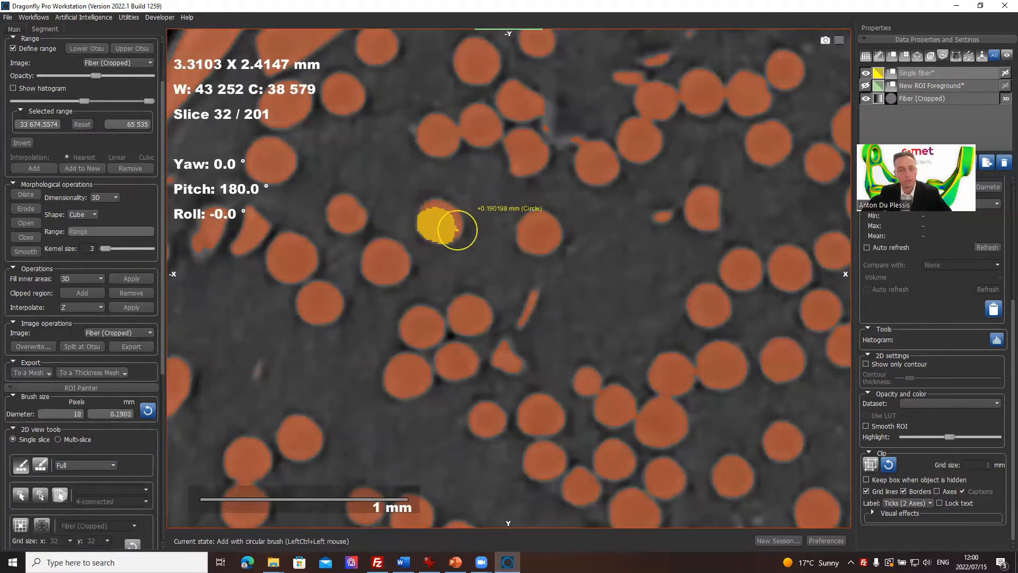
{"action": "scroll", "coordinate": [443, 220], "scroll_direction": "down", "scroll_amount": 2, "text": "ctrl"}
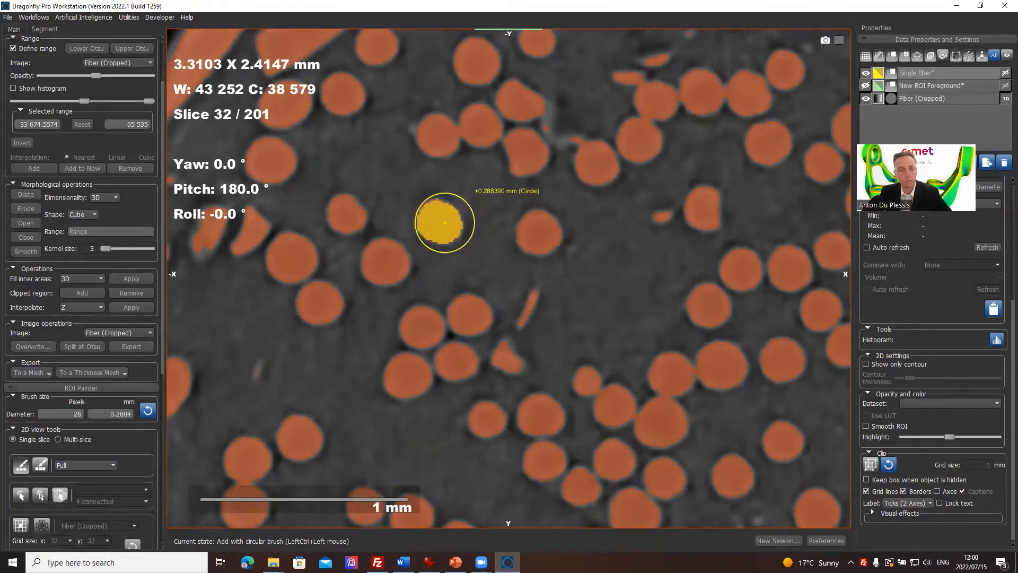
Step: Continue painting the same fiber on each slice from 31 down to 24
{"action": "scroll", "coordinate": [445, 223], "scroll_direction": "down", "scroll_amount": 1}
{"action": "left_click", "coordinate": [444, 222], "text": "ctrl"}
{"action": "scroll", "coordinate": [444, 223], "scroll_direction": "down", "scroll_amount": 1}
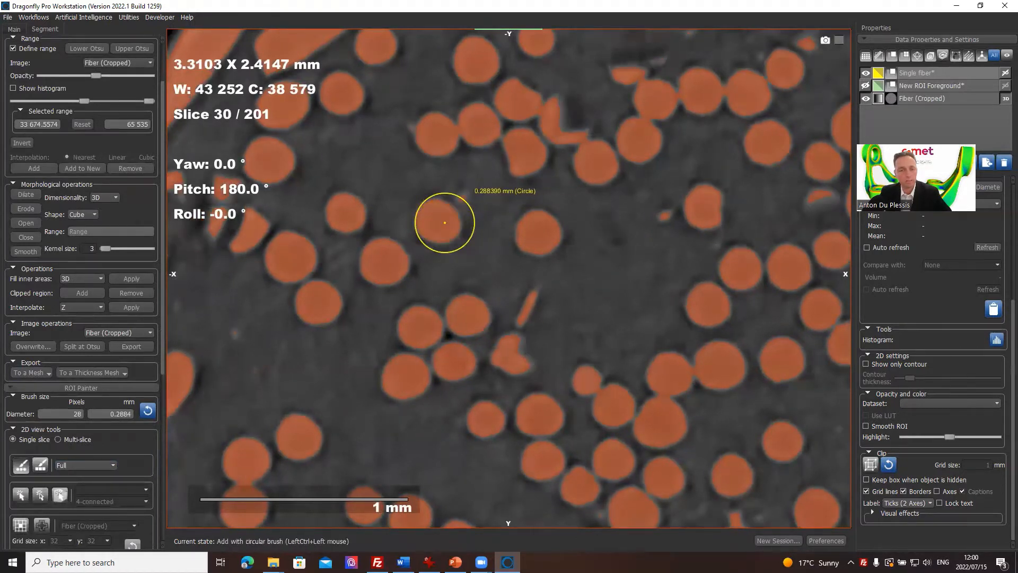
{"action": "left_click", "coordinate": [445, 223], "text": "ctrl"}
{"action": "scroll", "coordinate": [445, 223], "scroll_direction": "down", "scroll_amount": 2}
{"action": "scroll", "coordinate": [435, 223], "scroll_direction": "up", "scroll_amount": 1}
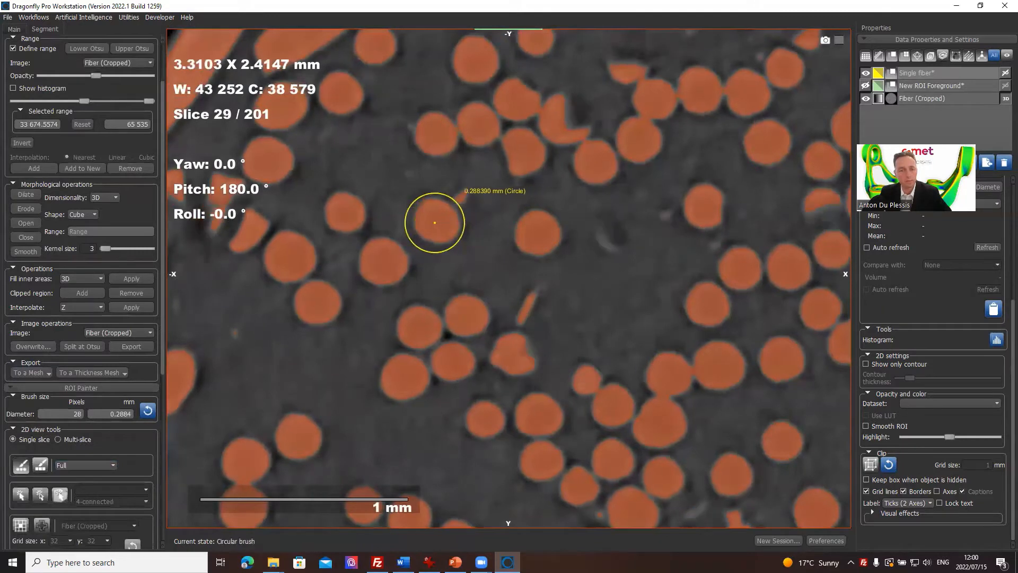
{"action": "left_click", "coordinate": [434, 222], "text": "ctrl"}
{"action": "scroll", "coordinate": [434, 222], "scroll_direction": "down", "scroll_amount": 1}
{"action": "left_click", "coordinate": [435, 222], "text": "ctrl"}
{"action": "scroll", "coordinate": [435, 223], "scroll_direction": "down", "scroll_amount": 1}
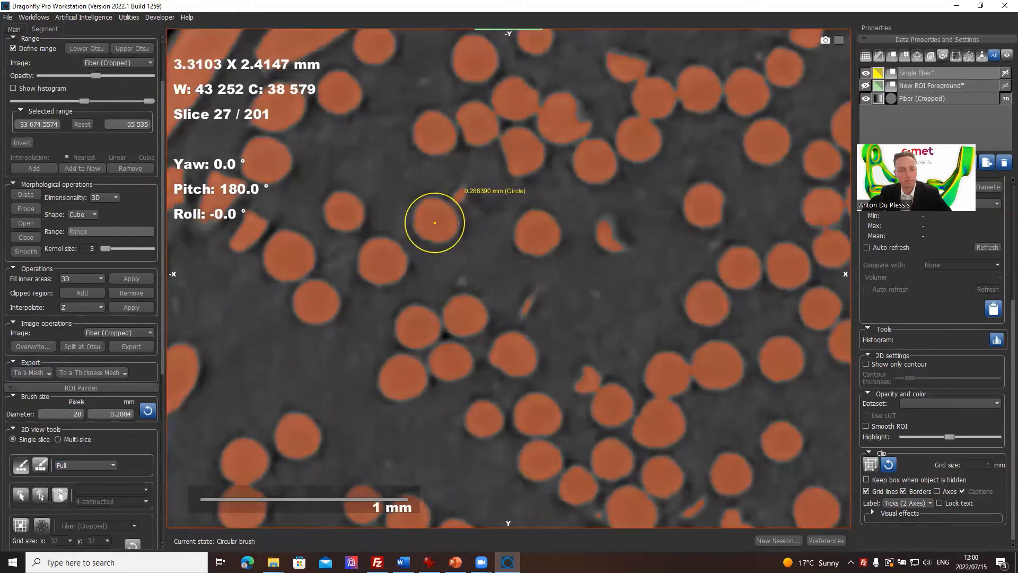
{"action": "left_click", "coordinate": [435, 222], "text": "ctrl"}
{"action": "scroll", "coordinate": [435, 223], "scroll_direction": "down", "scroll_amount": 1}
{"action": "left_click", "coordinate": [434, 222], "text": "ctrl"}
{"action": "scroll", "coordinate": [435, 222], "scroll_direction": "down", "scroll_amount": 1}
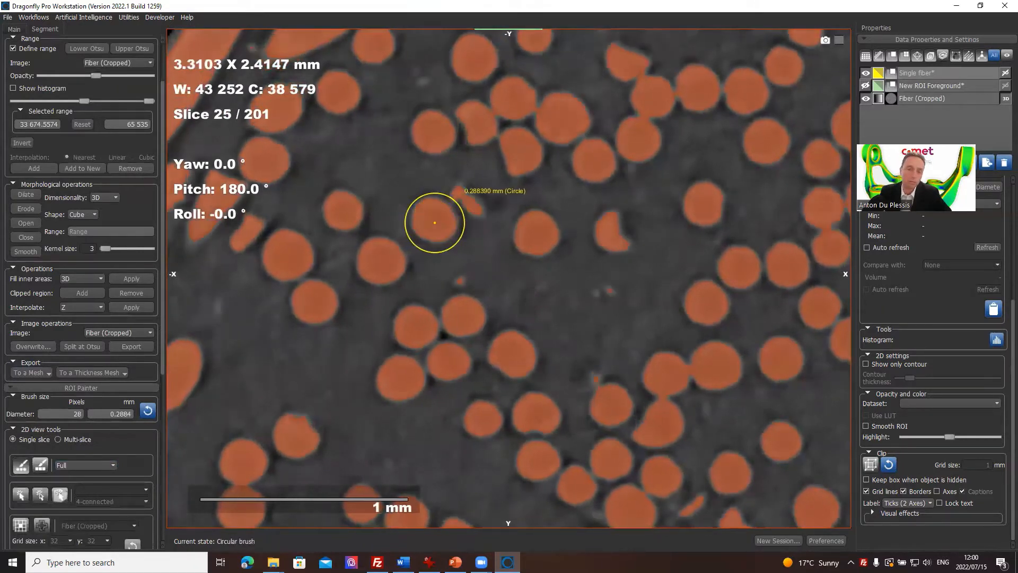
{"action": "left_click", "coordinate": [434, 223], "text": "ctrl"}
{"action": "scroll", "coordinate": [435, 223], "scroll_direction": "down", "scroll_amount": 1}
{"action": "left_click", "coordinate": [435, 222], "text": "ctrl"}
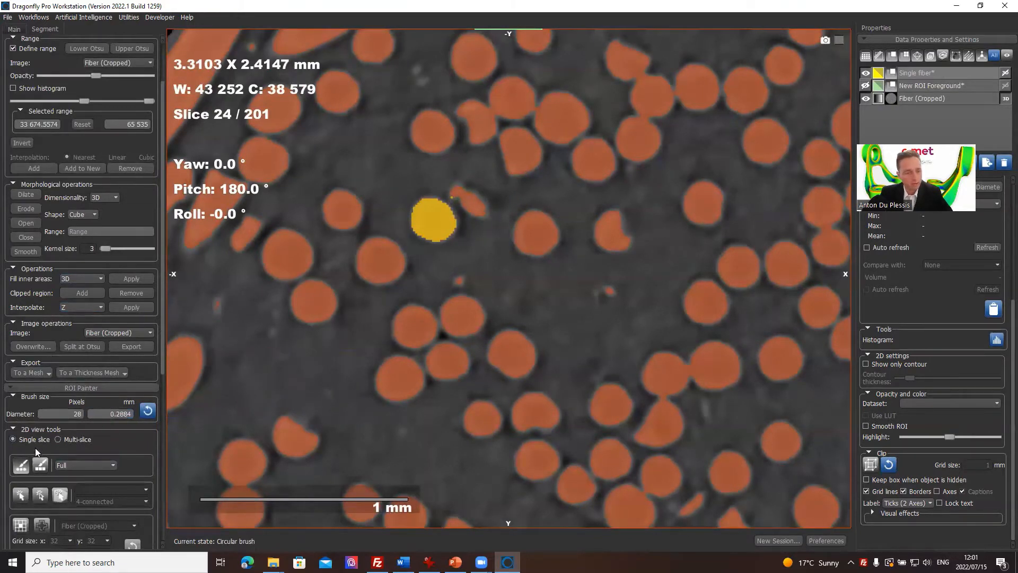
Step: Turn off the defined intensity range and move on to the fiber on slice 23
{"action": "scroll", "coordinate": [60, 247], "scroll_direction": "up", "scroll_amount": 2}
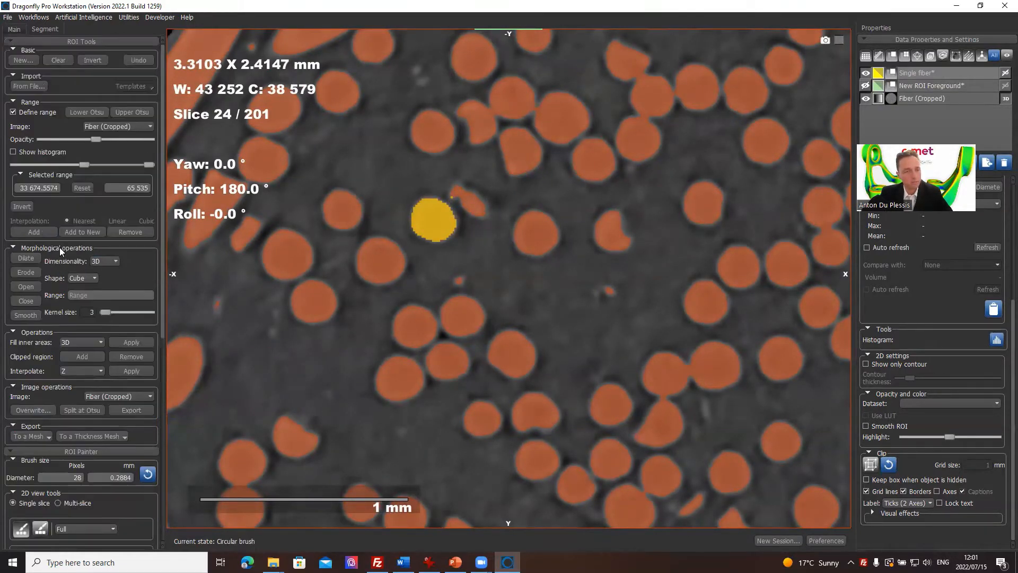
{"action": "left_click", "coordinate": [13, 112]}
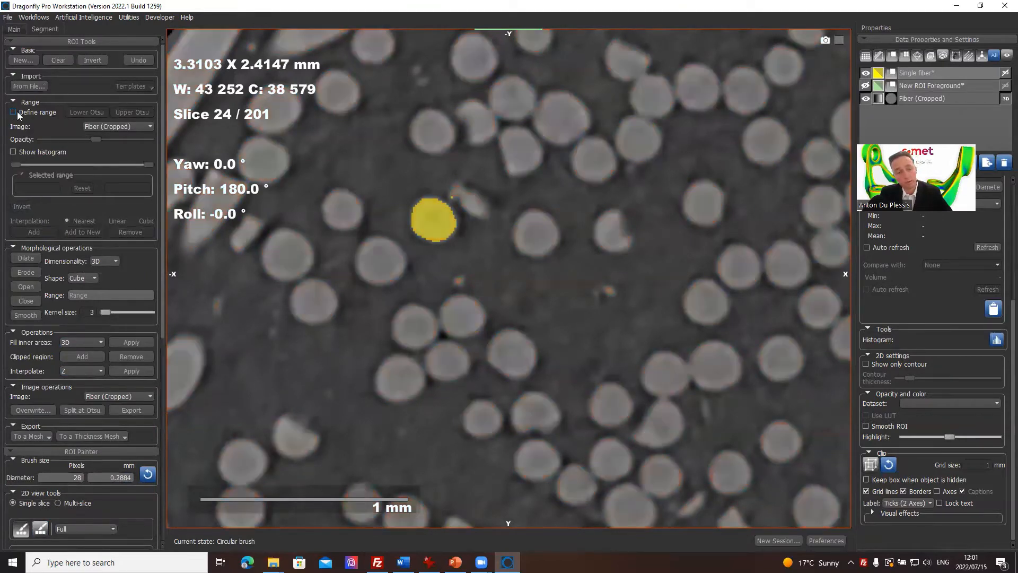
{"action": "scroll", "coordinate": [434, 218], "scroll_direction": "down", "scroll_amount": 1}
{"action": "middle_click_drag", "start_coordinate": [440, 242], "coordinate": [504, 221]}
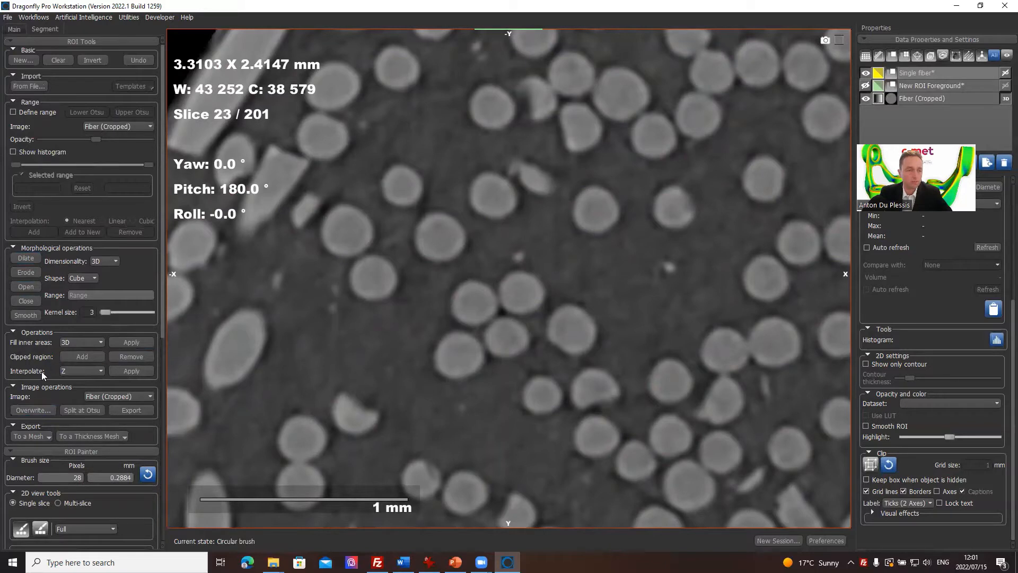
{"action": "scroll", "coordinate": [64, 498], "scroll_direction": "down", "scroll_amount": 2}
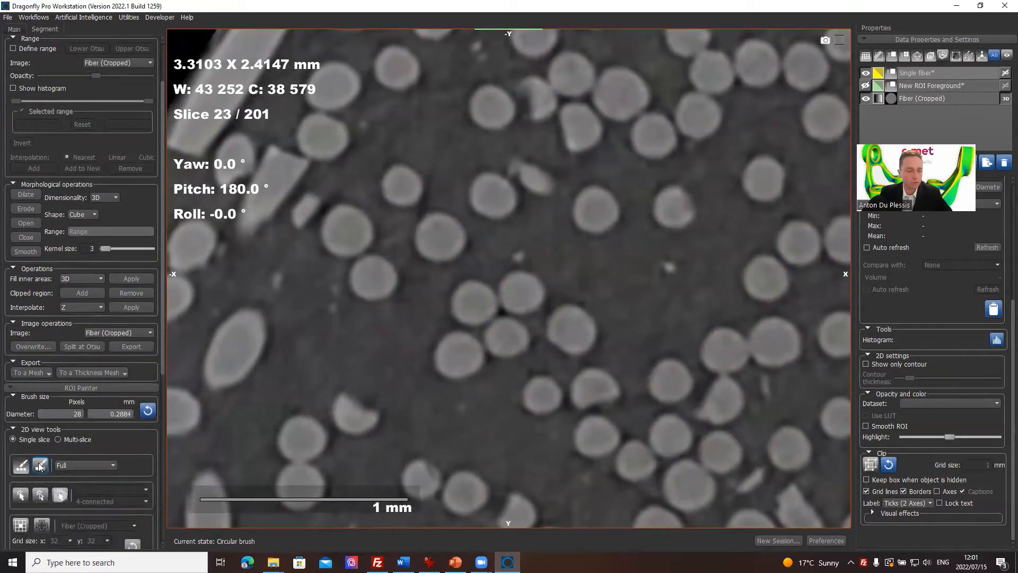
Step: Try painting with the full circular brush beside the fiber on slice 23 and undo the stroke
{"action": "left_click", "coordinate": [505, 220], "text": "ctrl"}
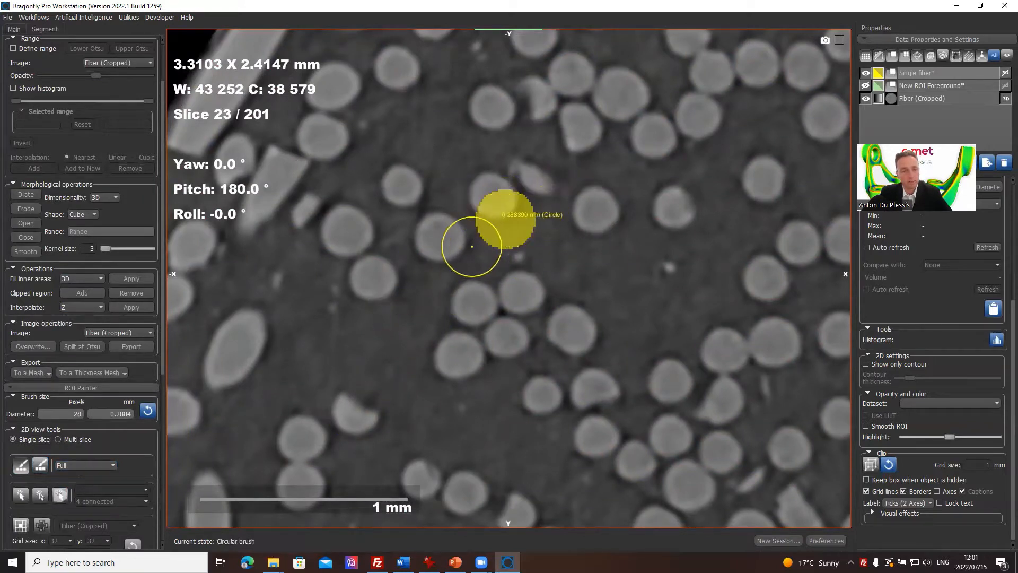
{"action": "scroll", "coordinate": [161, 52], "scroll_direction": "up", "scroll_amount": 2}
{"action": "left_click", "coordinate": [136, 61]}
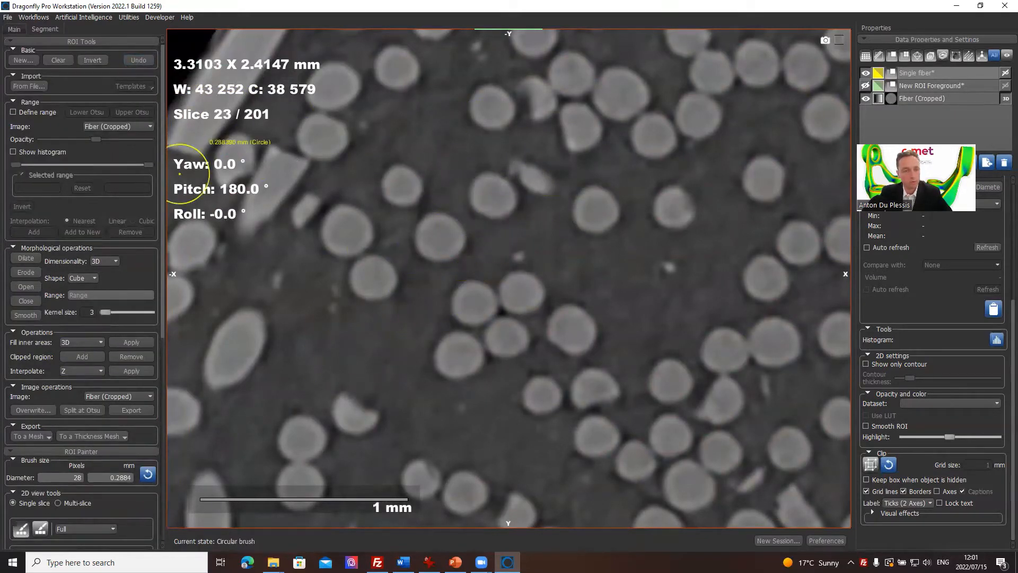
Step: Set the 2D circular brush mode to Local Otsu on Fiber (Cropped)
{"action": "left_click_drag", "start_coordinate": [166, 196], "coordinate": [165, 294]}
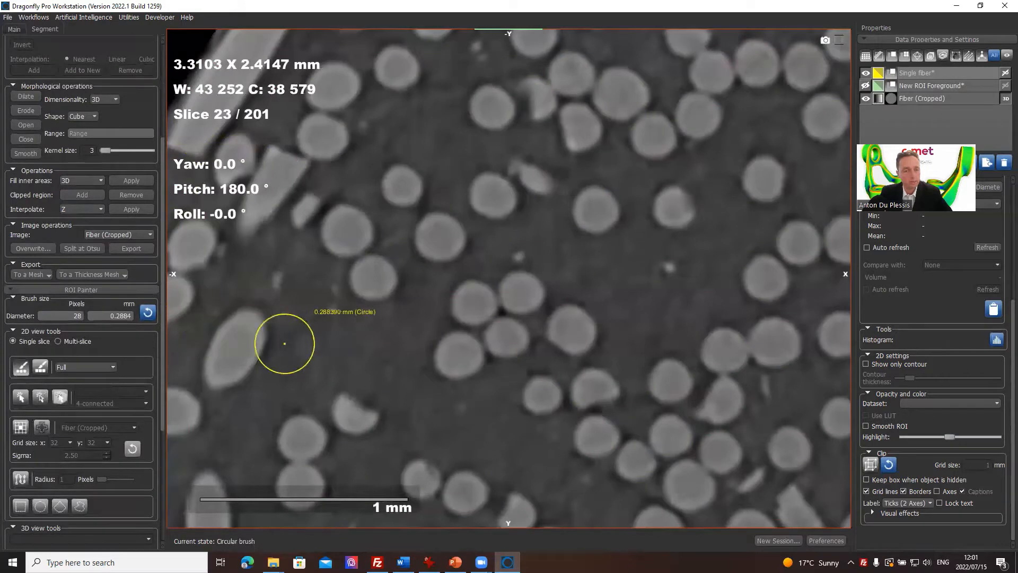
{"action": "left_click", "coordinate": [75, 367]}
{"action": "left_click", "coordinate": [75, 390]}
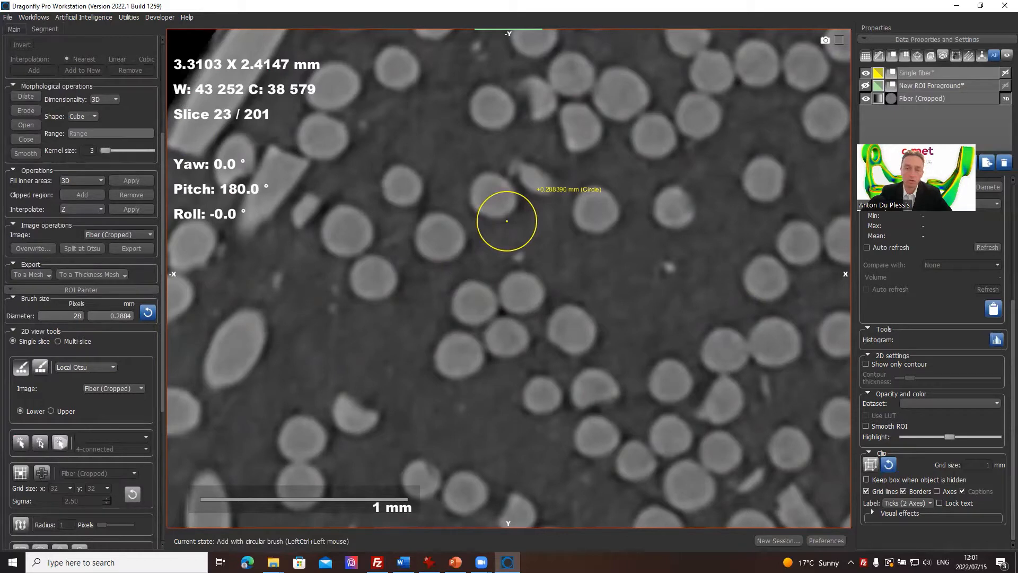
Step: Try the Local Otsu brush with the Lower option at the fiber's edge on slice 23 and undo the stroke
{"action": "left_click", "coordinate": [506, 221], "text": "ctrl"}
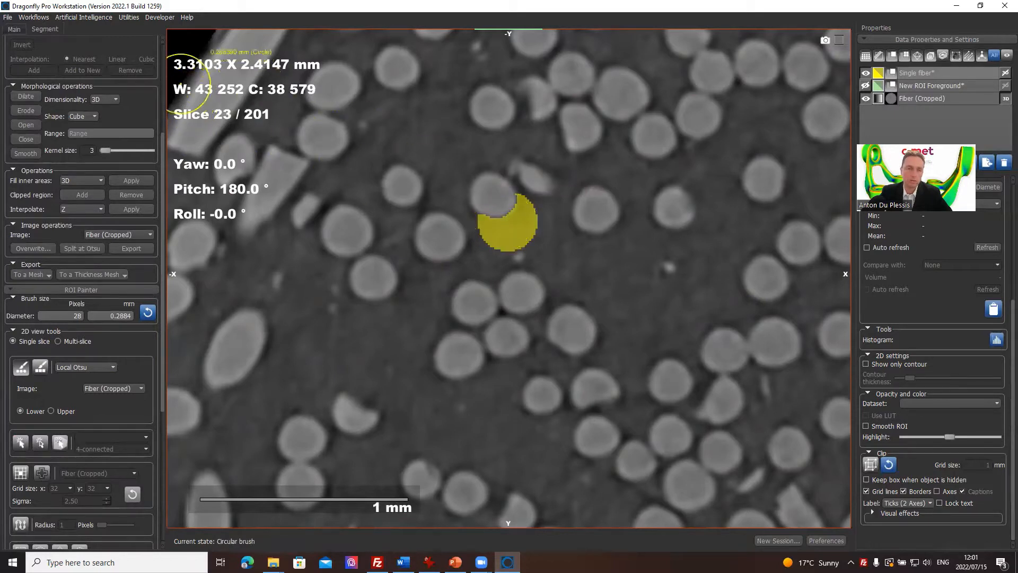
{"action": "scroll", "coordinate": [125, 67], "scroll_direction": "up", "scroll_amount": 5}
{"action": "left_click", "coordinate": [138, 60]}
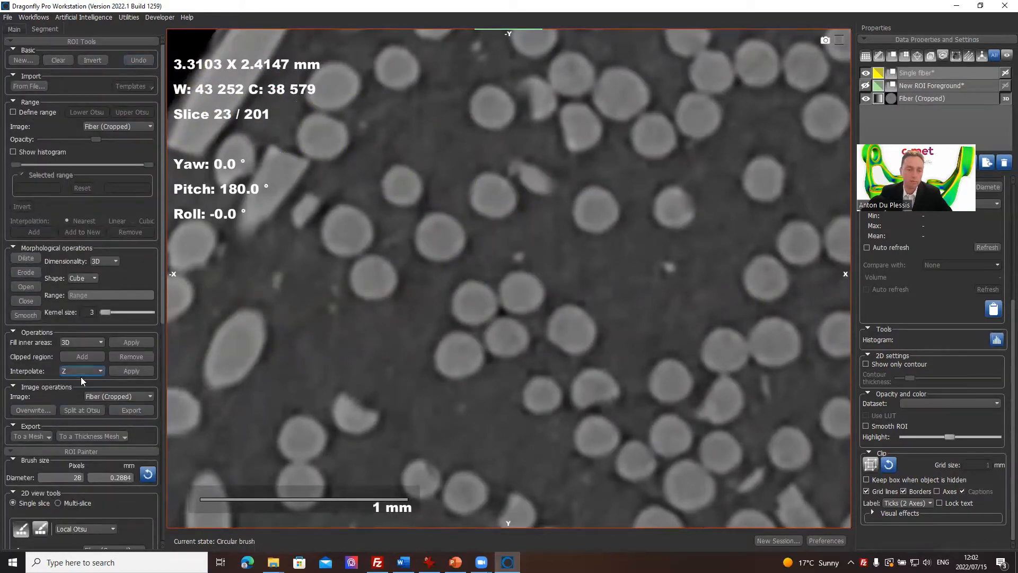
Step: Switch Local Otsu to Upper and paint the fiber into Single fiber on slices 23, 22, 21 and 20
{"action": "scroll", "coordinate": [98, 432], "scroll_direction": "down", "scroll_amount": 2}
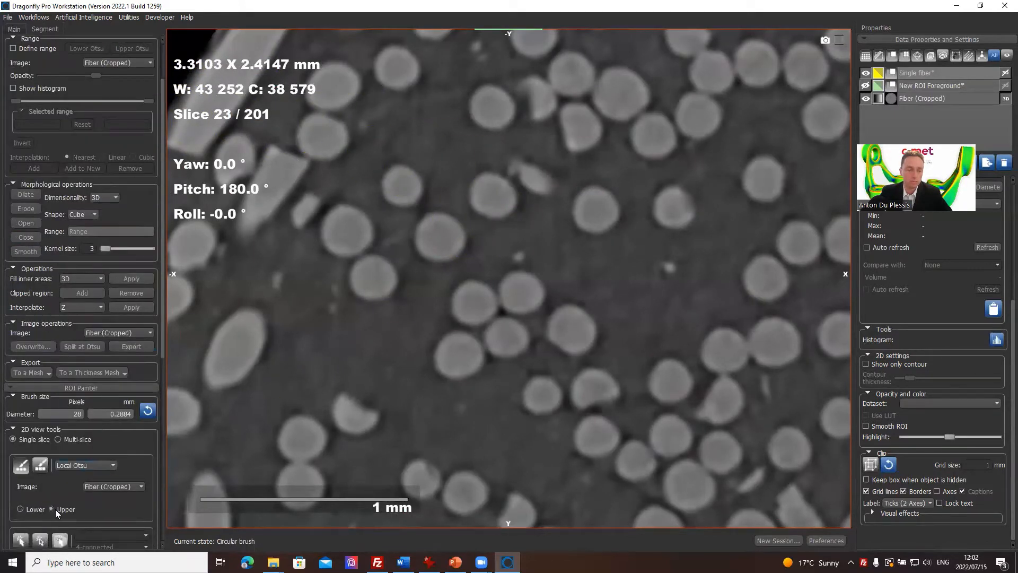
{"action": "left_click", "coordinate": [492, 194]}
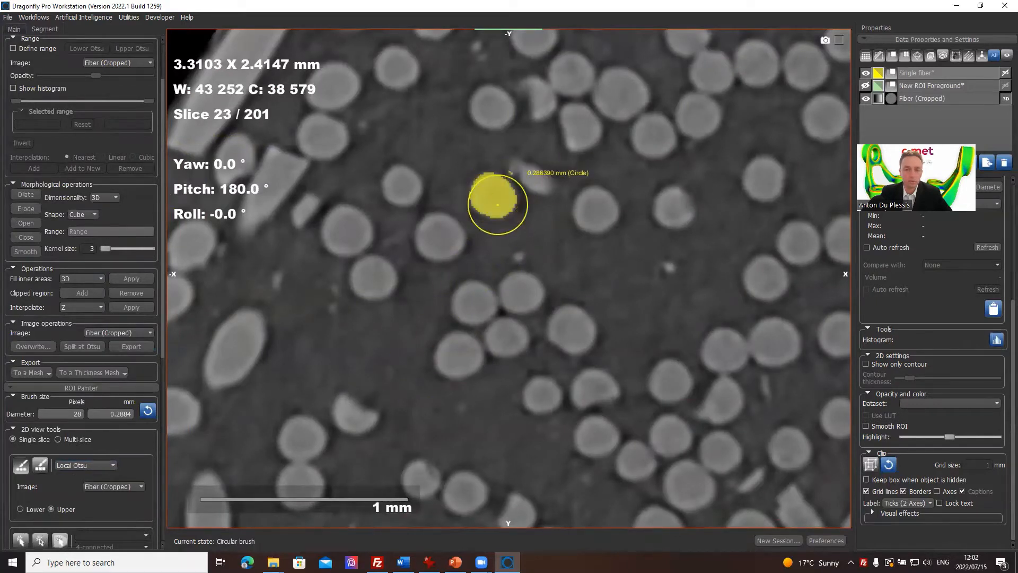
{"action": "scroll", "coordinate": [497, 204], "scroll_direction": "down", "scroll_amount": 1}
{"action": "left_click", "coordinate": [493, 198]}
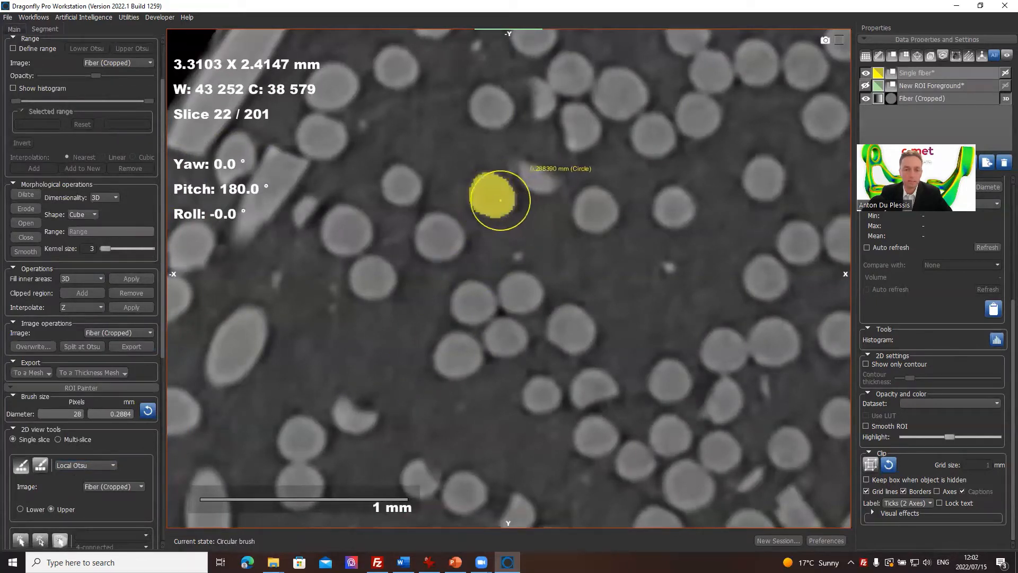
{"action": "scroll", "coordinate": [495, 198], "scroll_direction": "down", "scroll_amount": 1}
{"action": "left_click", "coordinate": [485, 195]}
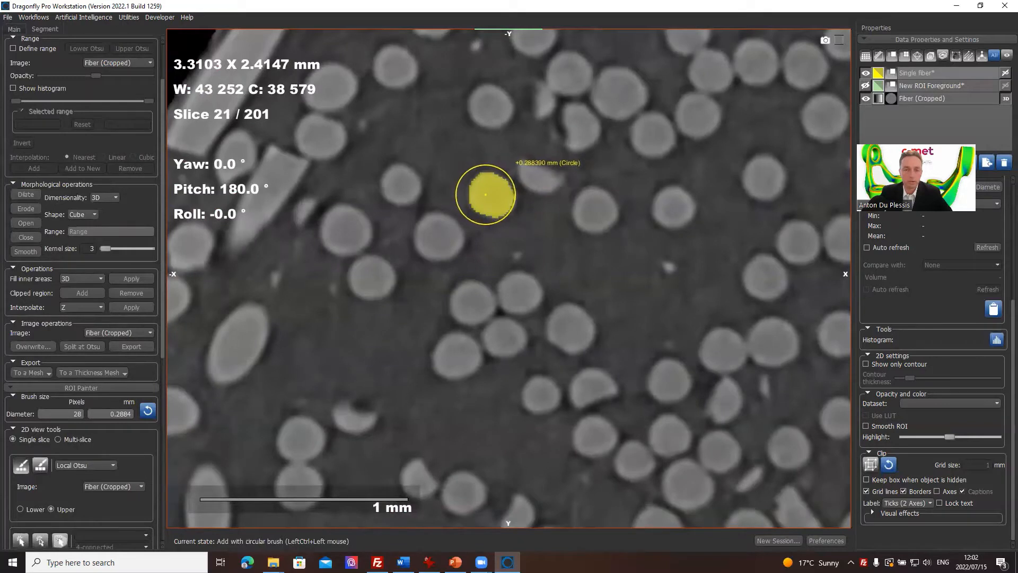
{"action": "scroll", "coordinate": [484, 193], "scroll_direction": "down", "scroll_amount": 1}
{"action": "left_click", "coordinate": [487, 193]}
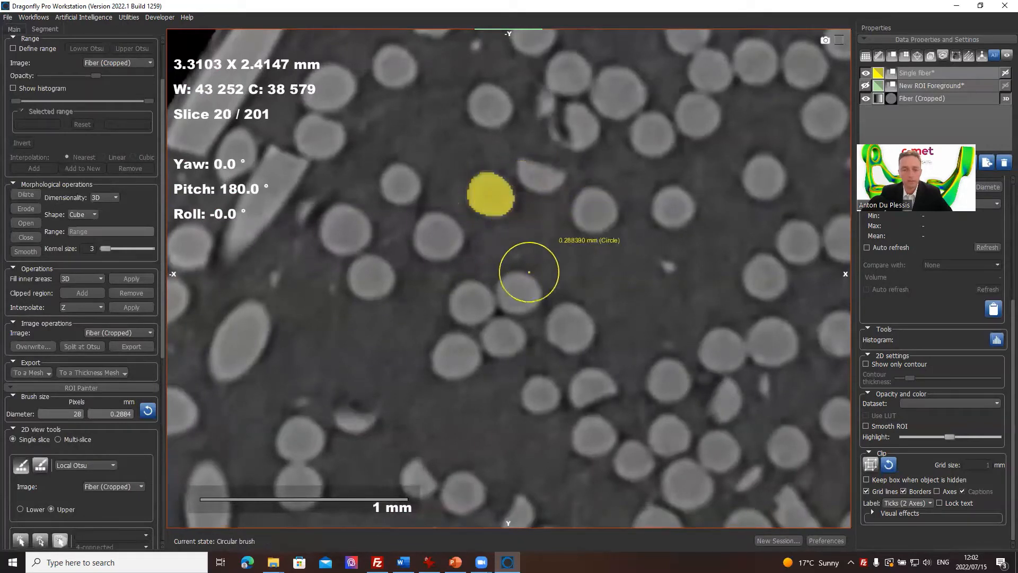
Step: Paint across the surrounding fibers on slice 20 with the Local Otsu brush, enlarging it to 0.9051 mm
{"action": "mouse_move", "coordinate": [528, 272]}
{"action": "left_mouse_down", "text": "ctrl"}
{"action": "mouse_move", "coordinate": [466, 341]}
{"action": "mouse_move", "coordinate": [438, 302]}
{"action": "mouse_move", "coordinate": [502, 329]}
{"action": "mouse_move", "coordinate": [566, 388]}
{"action": "mouse_move", "coordinate": [597, 395]}
{"action": "mouse_move", "coordinate": [667, 376]}
{"action": "left_mouse_up", "text": "ctrl"}
{"action": "scroll", "coordinate": [578, 353], "scroll_direction": "up", "scroll_amount": 6, "text": "ctrl"}
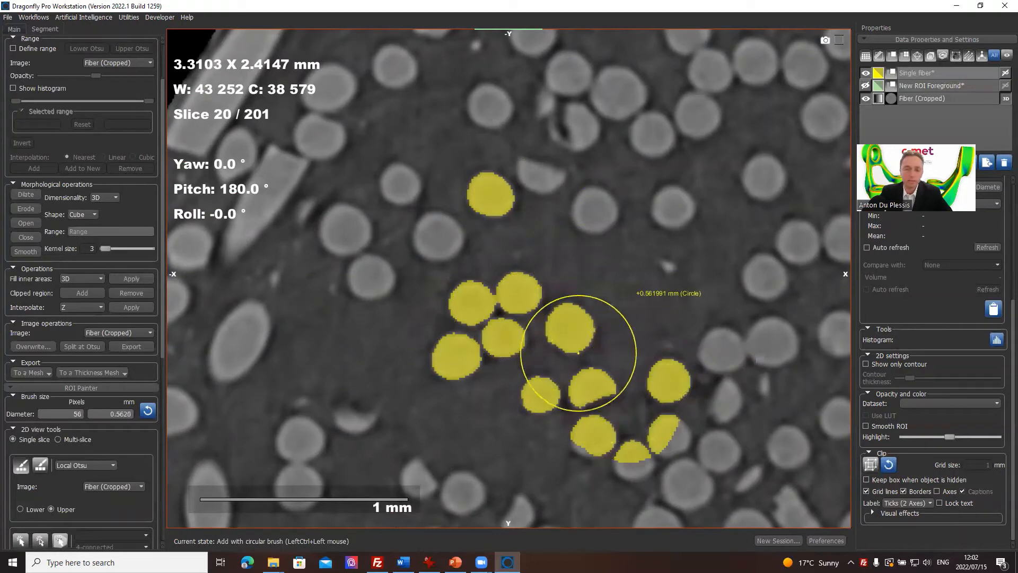
{"action": "scroll", "coordinate": [401, 265], "scroll_direction": "up", "scroll_amount": 6, "text": "ctrl"}
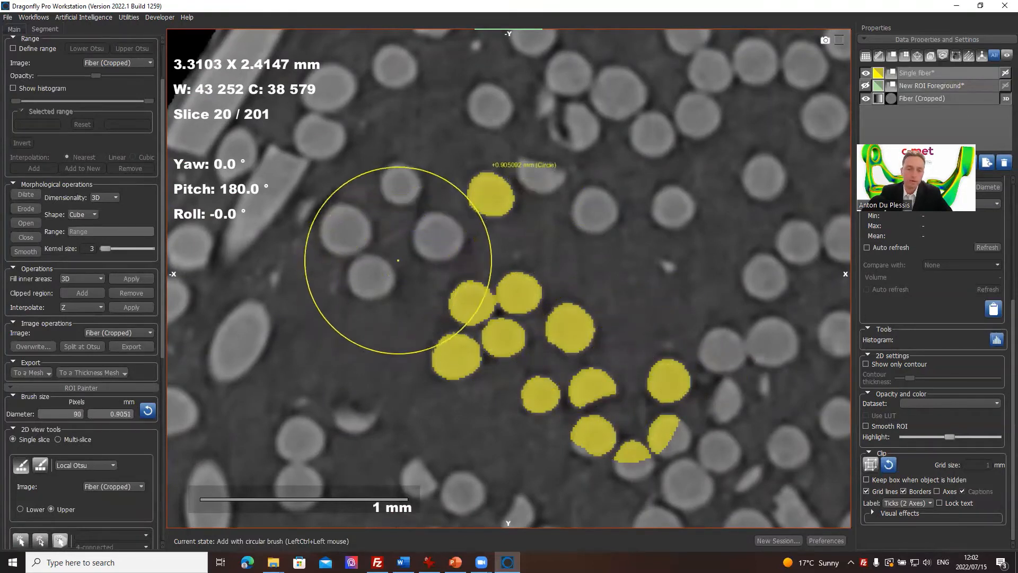
{"action": "mouse_move", "coordinate": [397, 261]}
{"action": "left_mouse_down", "text": "ctrl"}
{"action": "mouse_move", "coordinate": [418, 255]}
{"action": "mouse_move", "coordinate": [341, 232]}
{"action": "mouse_move", "coordinate": [400, 114]}
{"action": "mouse_move", "coordinate": [467, 259]}
{"action": "mouse_move", "coordinate": [618, 212]}
{"action": "mouse_move", "coordinate": [571, 327]}
{"action": "mouse_move", "coordinate": [504, 238]}
{"action": "mouse_move", "coordinate": [584, 393]}
{"action": "mouse_move", "coordinate": [659, 318]}
{"action": "left_mouse_up", "text": "ctrl"}
Step: Paint the background and the elongated fiber with smaller brushes, and erase all paint on slice 20 using a 1.3381 mm brush
{"action": "scroll", "coordinate": [327, 309], "scroll_direction": "down", "scroll_amount": 10, "text": "ctrl"}
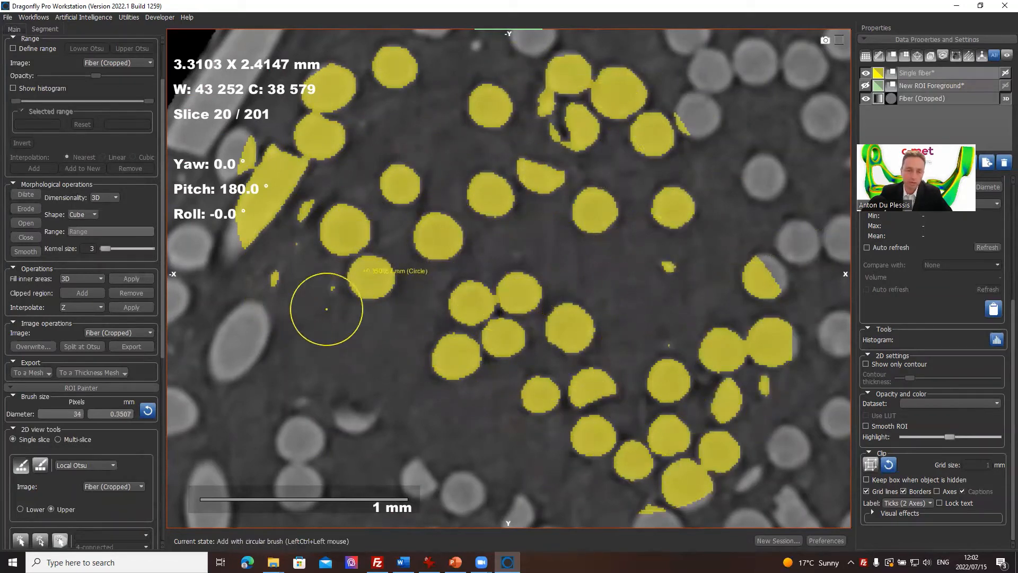
{"action": "scroll", "coordinate": [318, 345], "scroll_direction": "down", "scroll_amount": 4, "text": "ctrl"}
{"action": "left_click_drag", "start_coordinate": [318, 345], "coordinate": [339, 347], "text": "ctrl"}
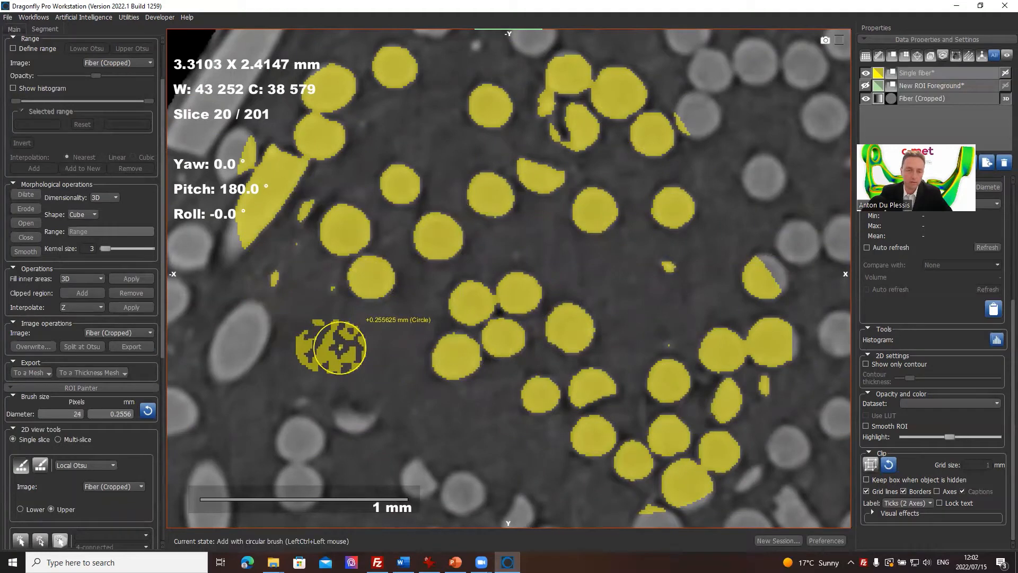
{"action": "scroll", "coordinate": [250, 329], "scroll_direction": "down", "scroll_amount": 7, "text": "ctrl"}
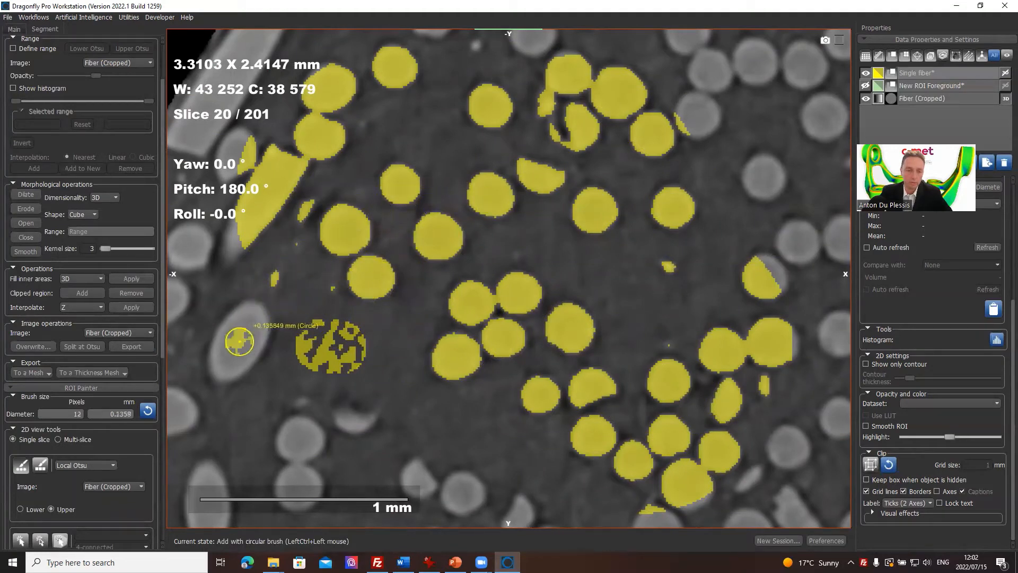
{"action": "mouse_move", "coordinate": [281, 380]}
{"action": "left_mouse_down", "text": "shift"}
{"action": "mouse_move", "coordinate": [277, 325]}
{"action": "mouse_move", "coordinate": [357, 363]}
{"action": "mouse_move", "coordinate": [232, 354]}
{"action": "mouse_move", "coordinate": [343, 354]}
{"action": "mouse_move", "coordinate": [318, 239]}
{"action": "mouse_move", "coordinate": [761, 181]}
{"action": "mouse_move", "coordinate": [529, 364]}
{"action": "left_mouse_up", "text": "shift"}
{"action": "scroll", "coordinate": [350, 354], "scroll_direction": "up", "scroll_amount": 20, "text": "ctrl"}
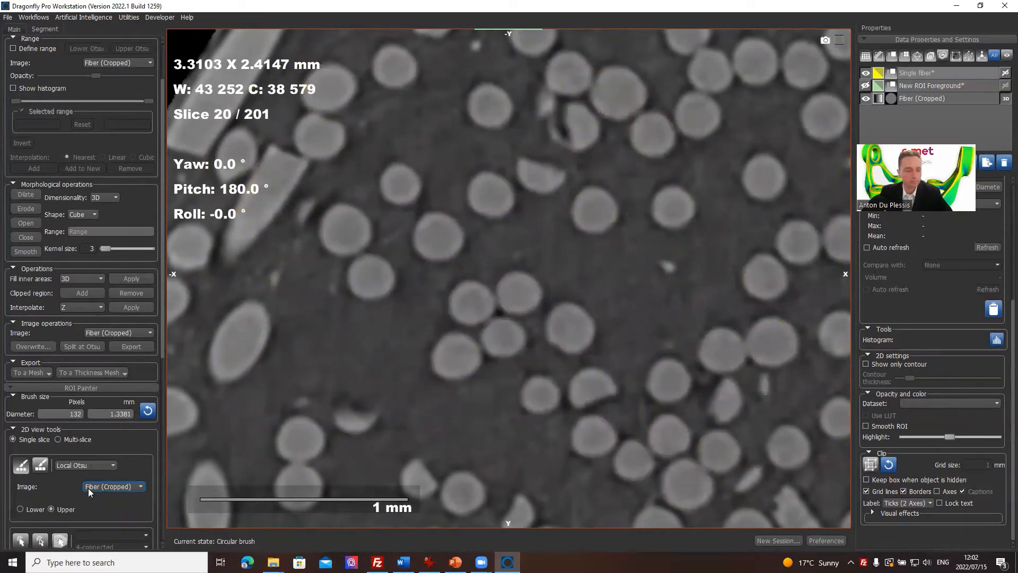
Step: Show New ROI Foreground together with Single fiber and compare them on slices 23 and 24
{"action": "scroll", "coordinate": [88, 486], "scroll_direction": "down", "scroll_amount": 2}
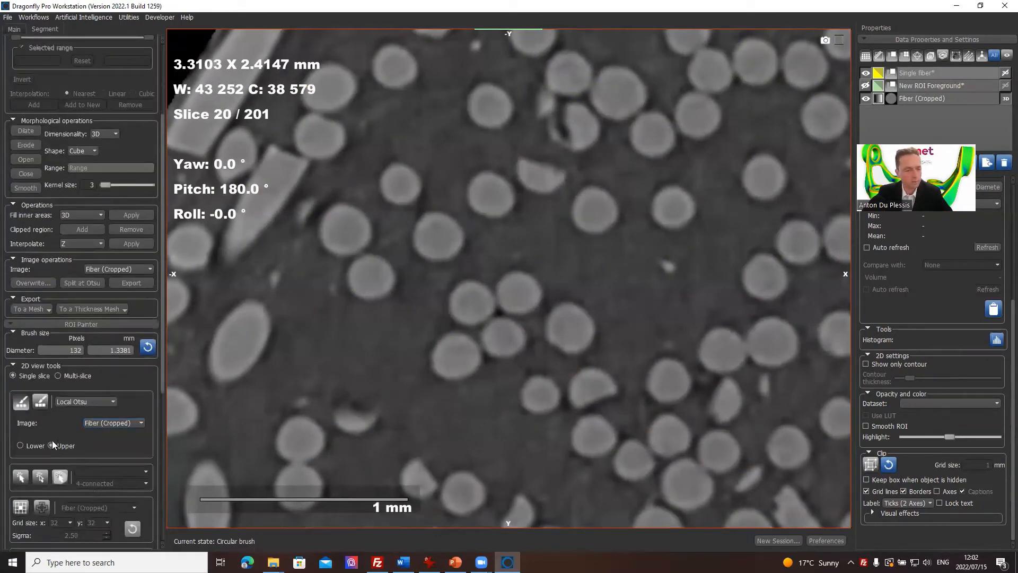
{"action": "scroll", "coordinate": [69, 422], "scroll_direction": "down", "scroll_amount": 2}
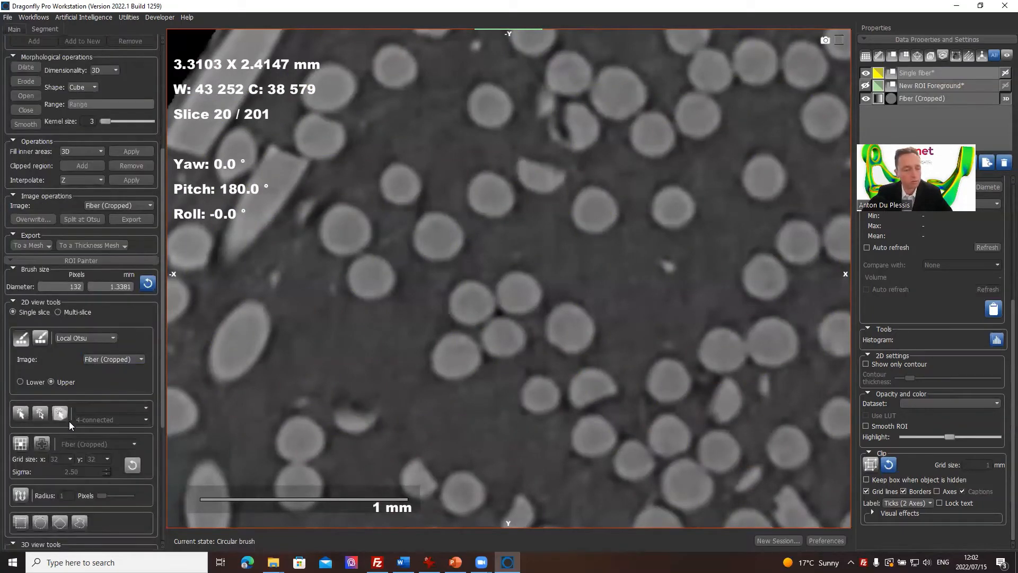
{"action": "scroll", "coordinate": [555, 290], "scroll_direction": "up", "scroll_amount": 5}
{"action": "scroll", "coordinate": [555, 289], "scroll_direction": "down", "scroll_amount": 2}
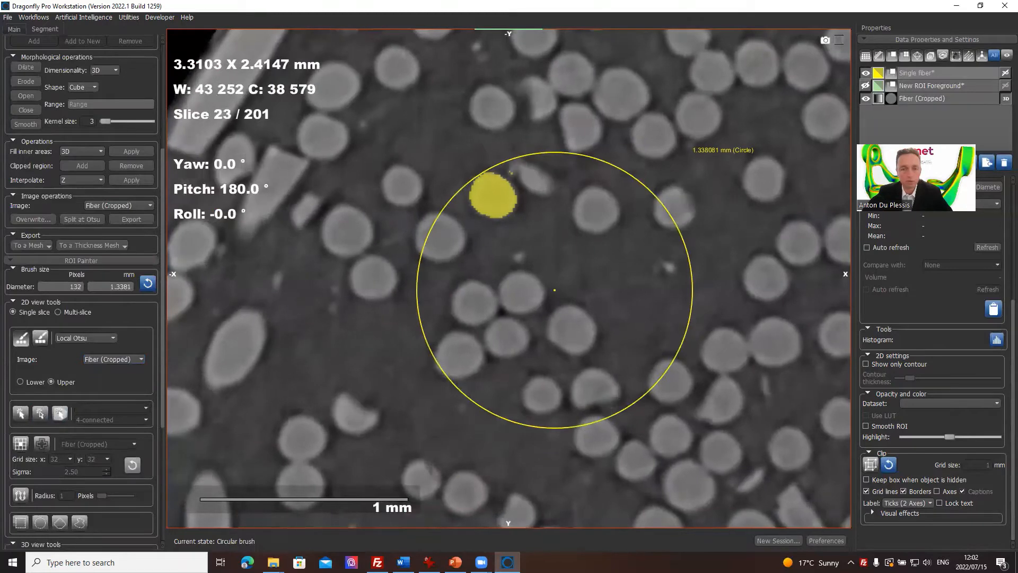
{"action": "scroll", "coordinate": [555, 289], "scroll_direction": "up", "scroll_amount": 1}
{"action": "left_click", "coordinate": [865, 86]}
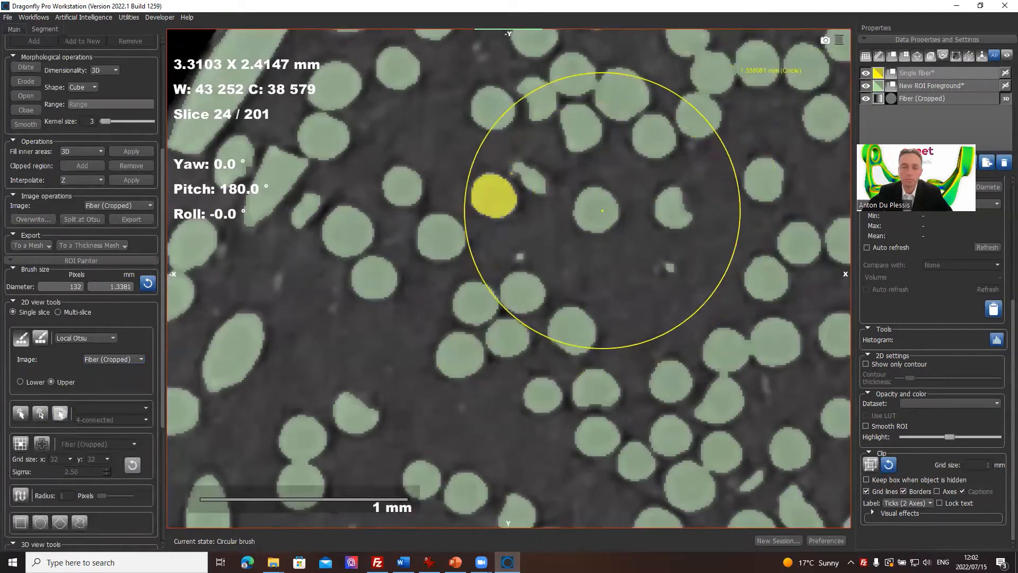
{"action": "scroll", "coordinate": [602, 206], "scroll_direction": "down", "scroll_amount": 2}
{"action": "scroll", "coordinate": [602, 206], "scroll_direction": "up", "scroll_amount": 1}
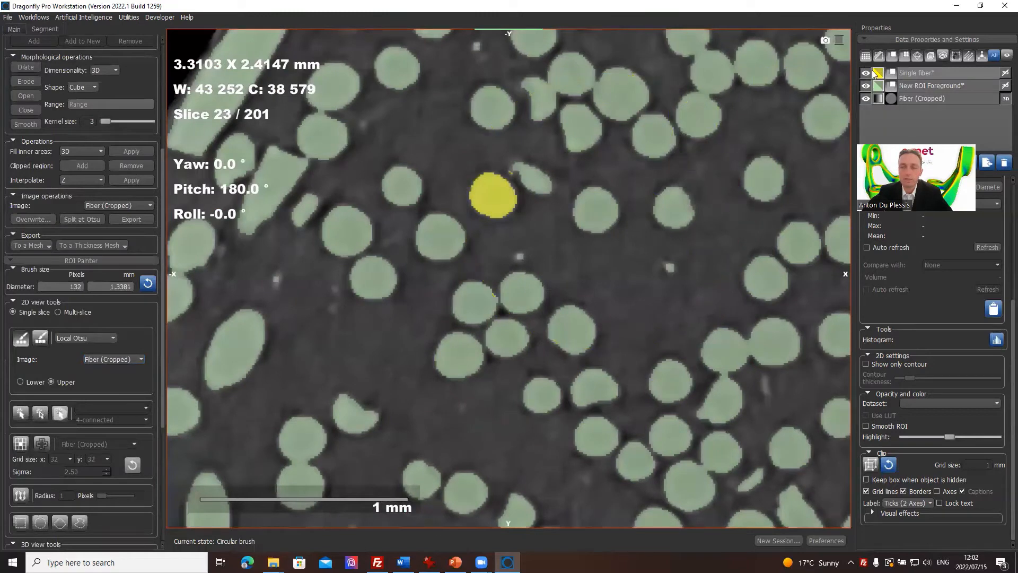
Step: Shrink the brush to 10 pixels (0.1186 mm) over the neighboring round fiber on slice 23
{"action": "scroll", "coordinate": [582, 211], "scroll_direction": "down", "scroll_amount": 5, "text": "ctrl"}
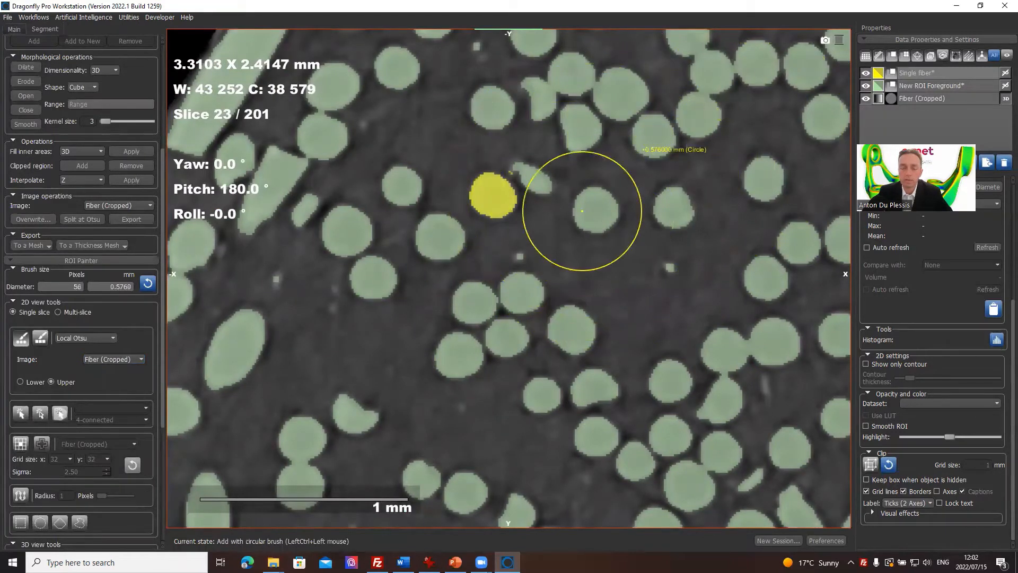
{"action": "scroll", "coordinate": [591, 212], "scroll_direction": "down", "scroll_amount": 4, "text": "ctrl"}
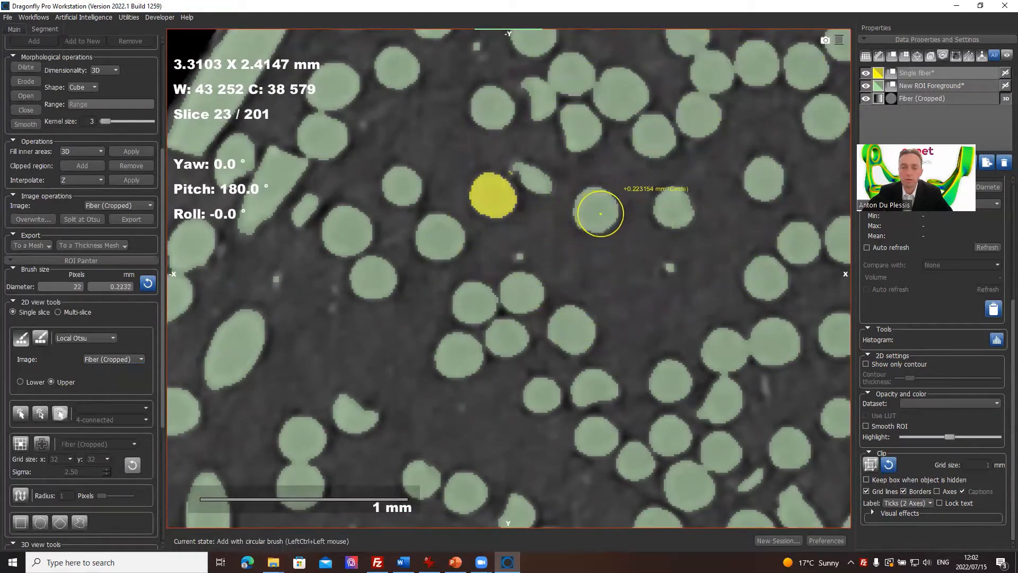
{"action": "scroll", "coordinate": [600, 214], "scroll_direction": "down", "scroll_amount": 2, "text": "ctrl"}
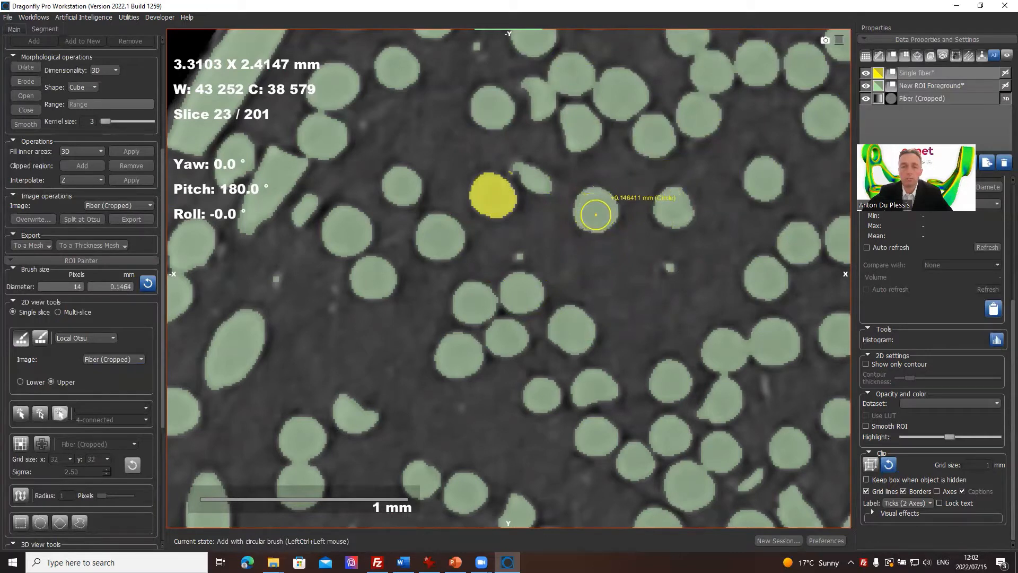
{"action": "scroll", "coordinate": [596, 211], "scroll_direction": "down", "scroll_amount": 1, "text": "ctrl"}
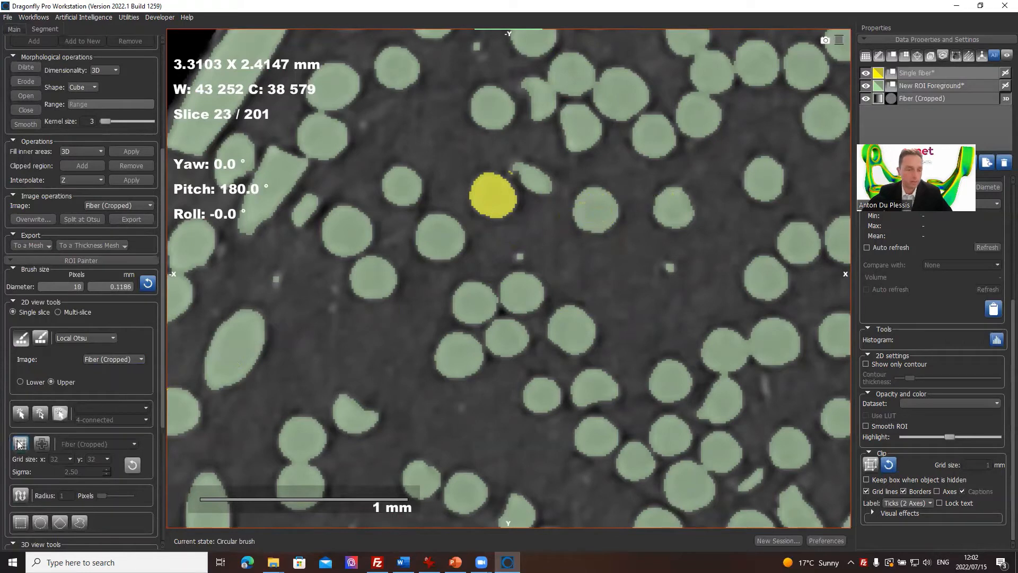
Step: Use the Point & Click tool with New ROI Foreground as its dataset to add the neighboring round fiber on slice 23 to Single fiber
{"action": "left_click", "coordinate": [24, 419]}
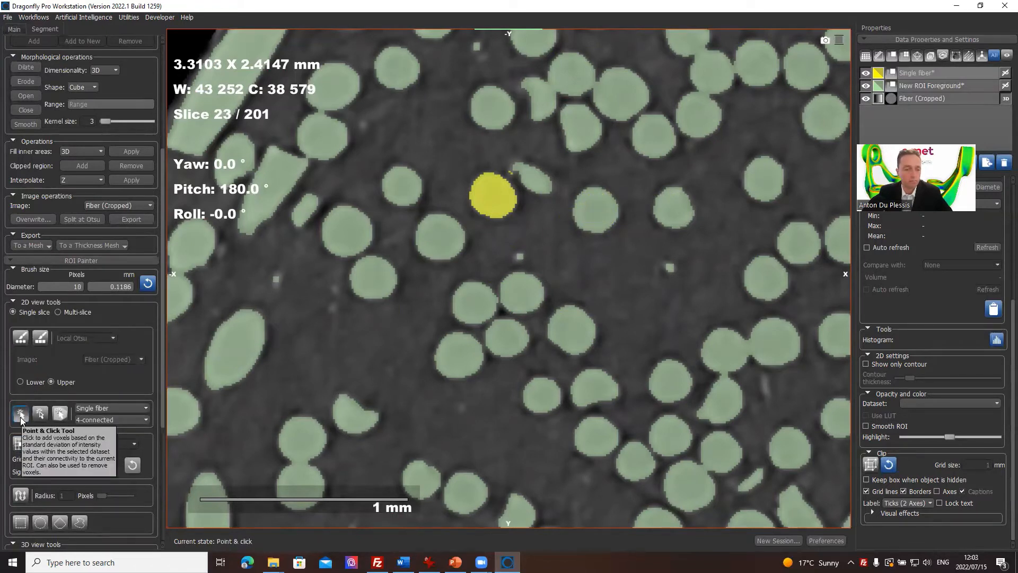
{"action": "left_click", "coordinate": [126, 409]}
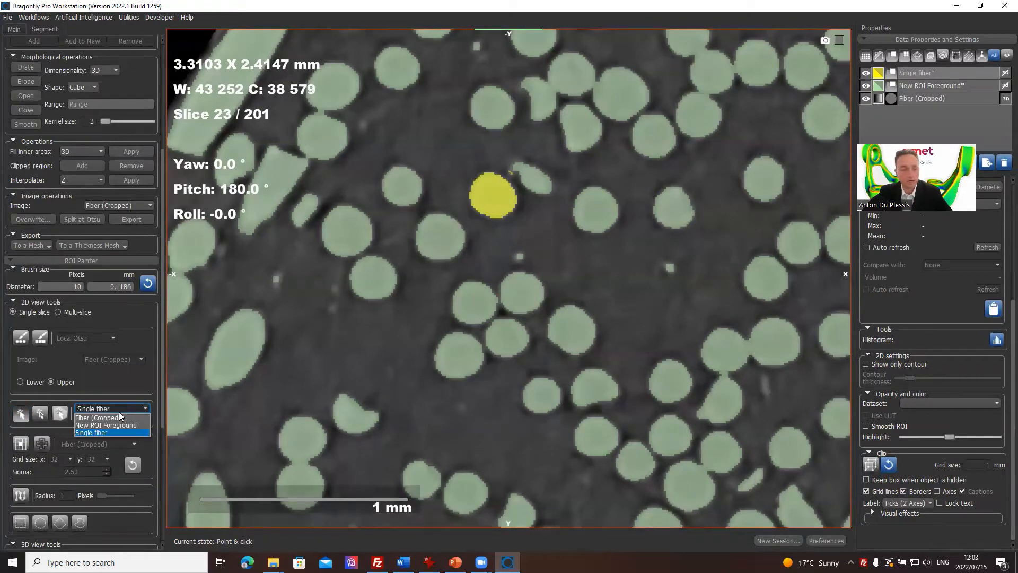
{"action": "left_click", "coordinate": [112, 425]}
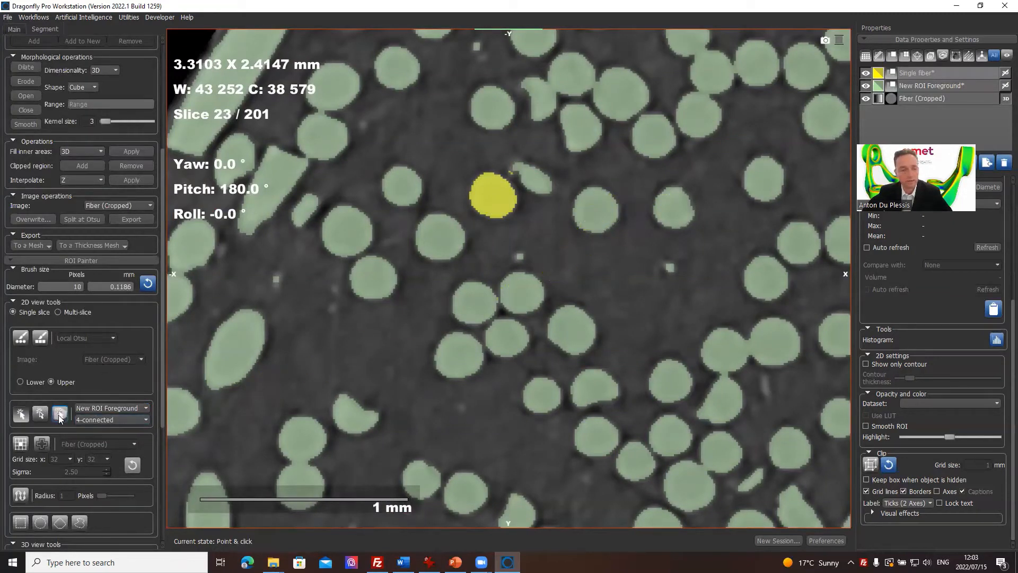
{"action": "left_click", "coordinate": [596, 210]}
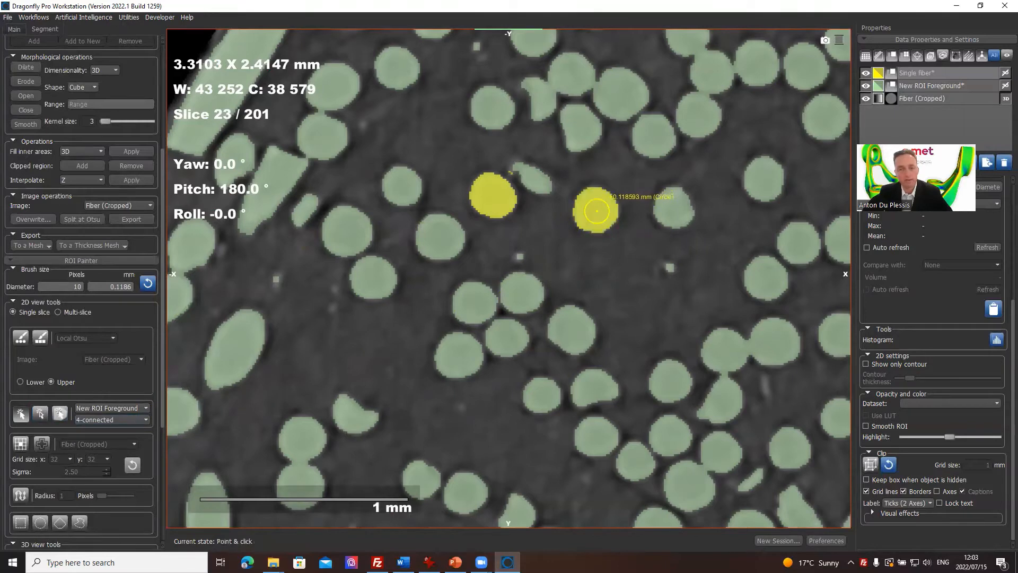
{"action": "scroll", "coordinate": [596, 211], "scroll_direction": "down", "scroll_amount": 4}
{"action": "scroll", "coordinate": [594, 212], "scroll_direction": "up", "scroll_amount": 5}
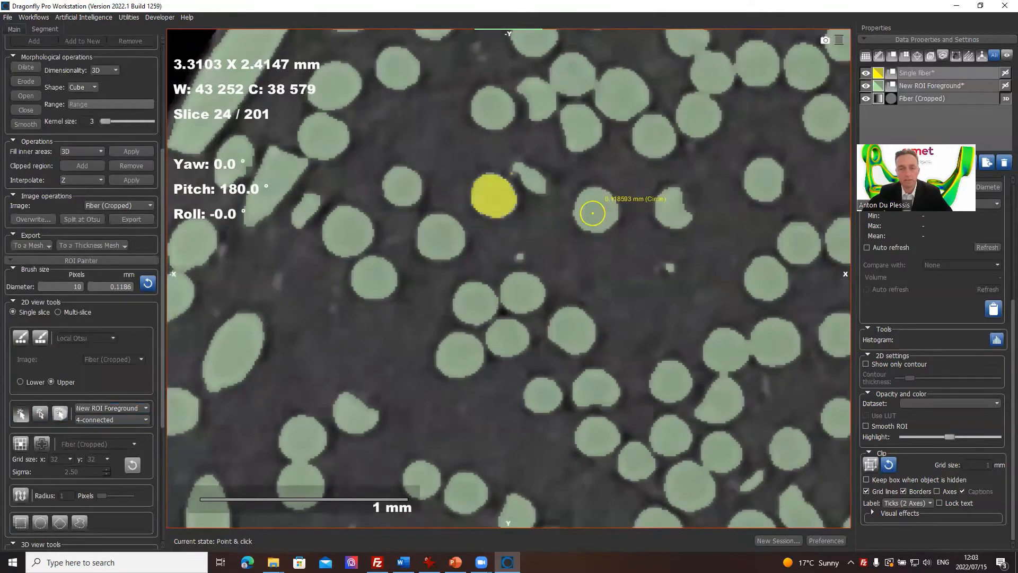
{"action": "scroll", "coordinate": [592, 212], "scroll_direction": "down", "scroll_amount": 1}
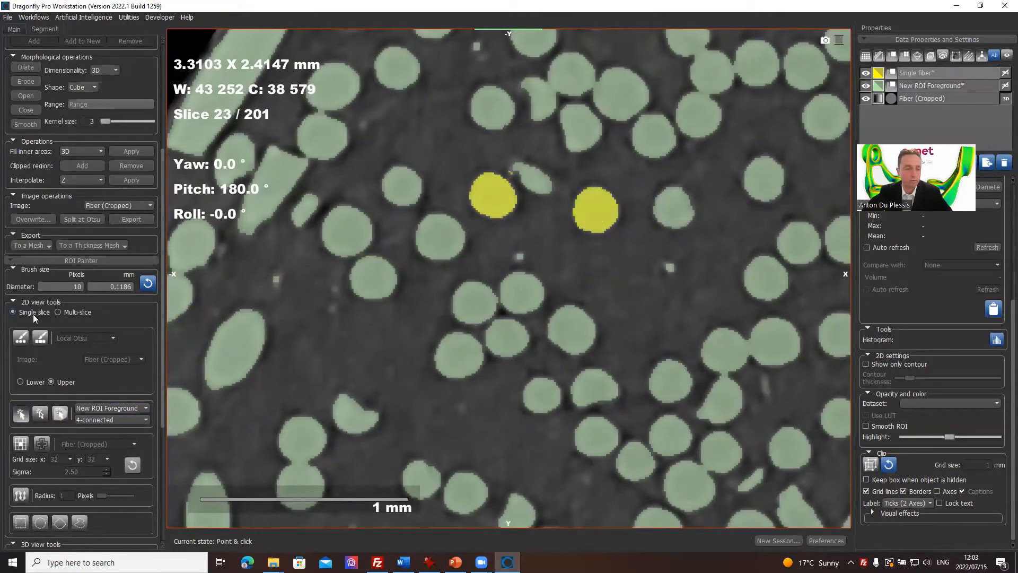
Step: Switch the 2D tools to Multi-slice and add the same neighboring fiber across connected slices with the Point & Click tool
{"action": "left_click", "coordinate": [59, 312]}
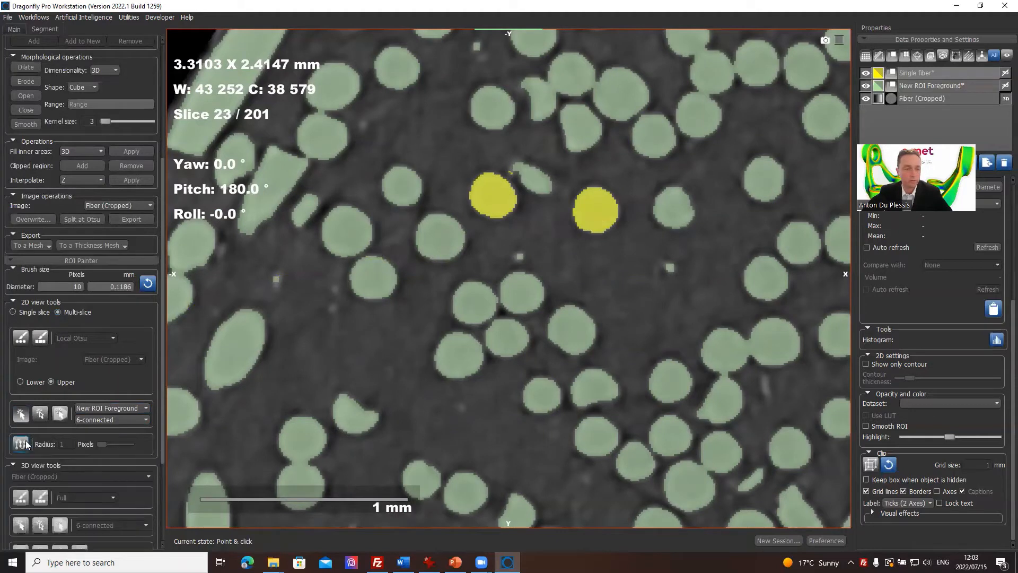
{"action": "left_click", "coordinate": [28, 411]}
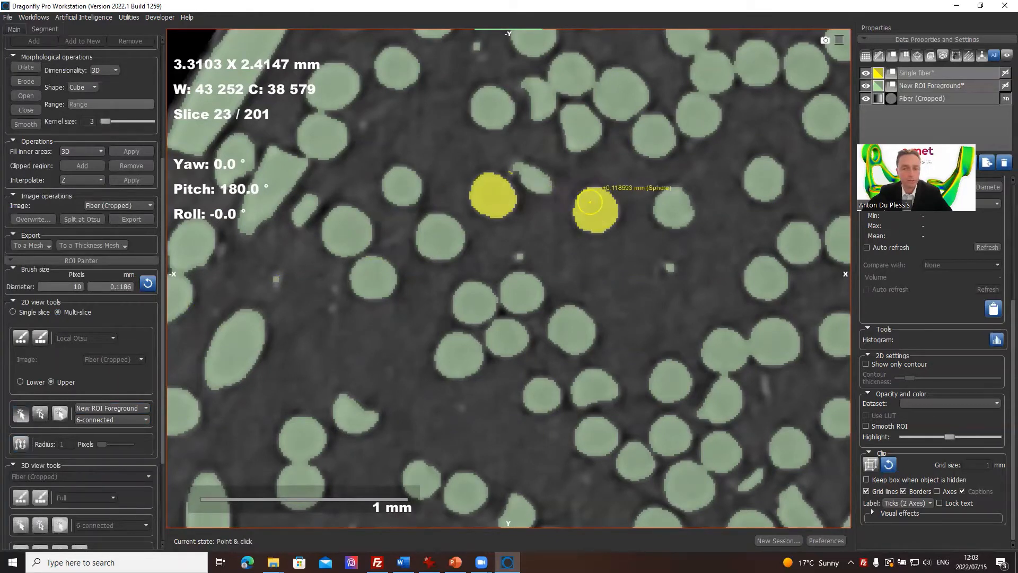
{"action": "scroll", "coordinate": [596, 210], "scroll_direction": "down", "scroll_amount": 1}
{"action": "left_click", "coordinate": [596, 210], "text": "ctrl"}
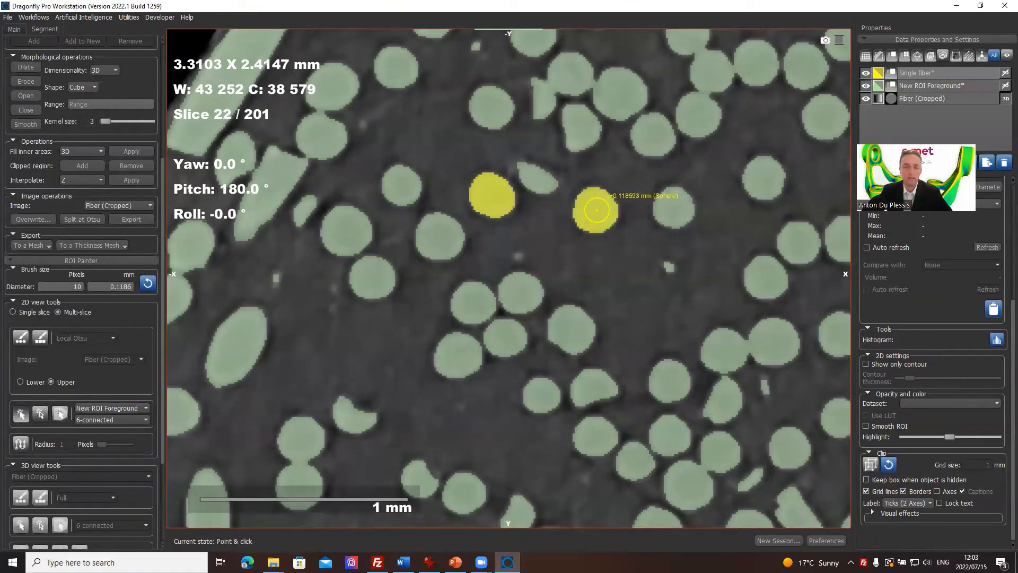
Step: Examine how the fibers added to Single fiber continue through the slices, from about slice 22 up to slice 158
{"action": "scroll", "coordinate": [596, 210], "scroll_direction": "down", "scroll_amount": 9}
{"action": "scroll", "coordinate": [596, 210], "scroll_direction": "up", "scroll_amount": 12}
{"action": "scroll", "coordinate": [596, 210], "scroll_direction": "up", "scroll_amount": 20}
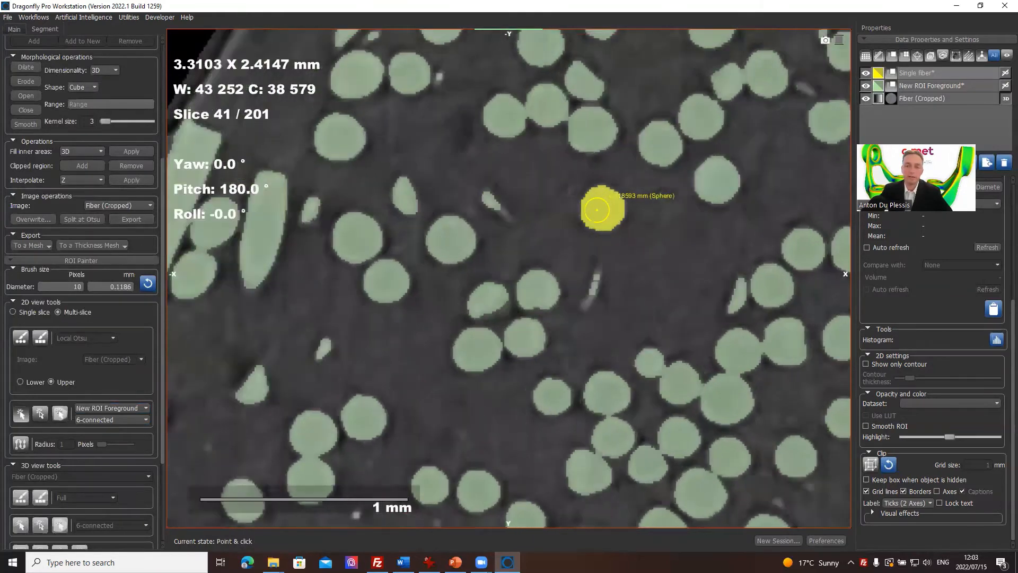
{"action": "scroll", "coordinate": [597, 210], "scroll_direction": "up", "scroll_amount": 20}
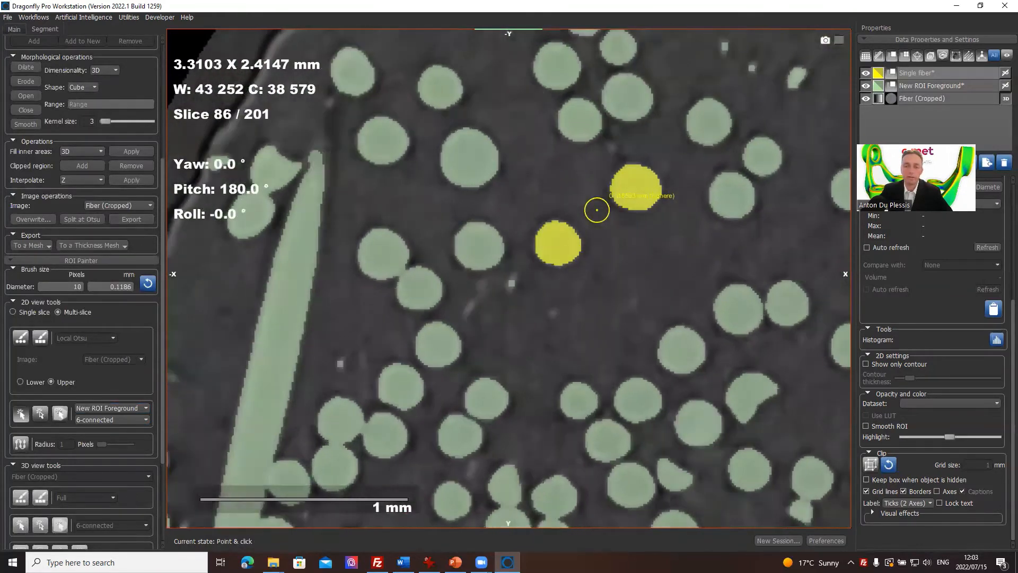
{"action": "scroll", "coordinate": [596, 210], "scroll_direction": "up", "scroll_amount": 20}
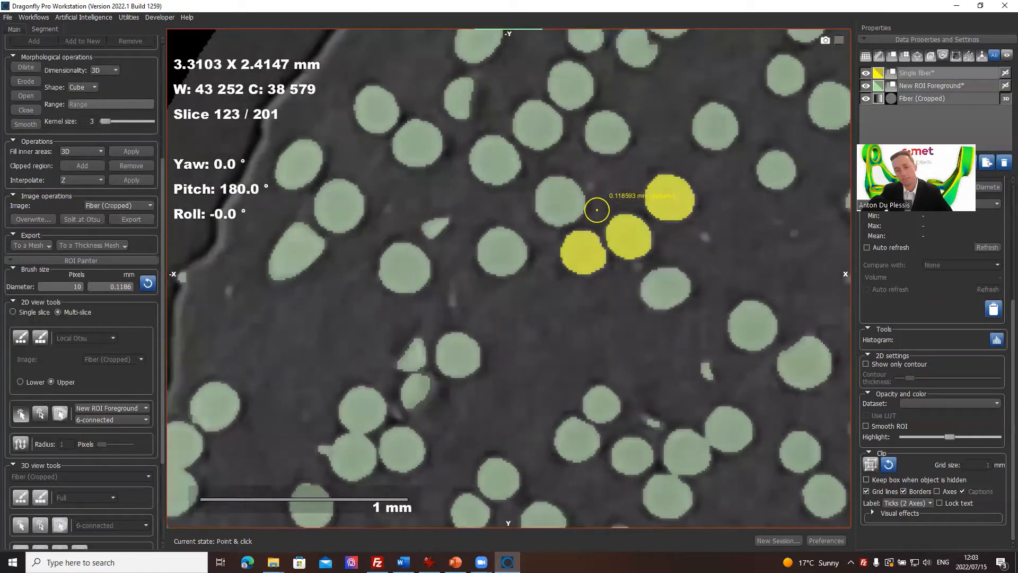
{"action": "scroll", "coordinate": [596, 209], "scroll_direction": "down", "scroll_amount": 20}
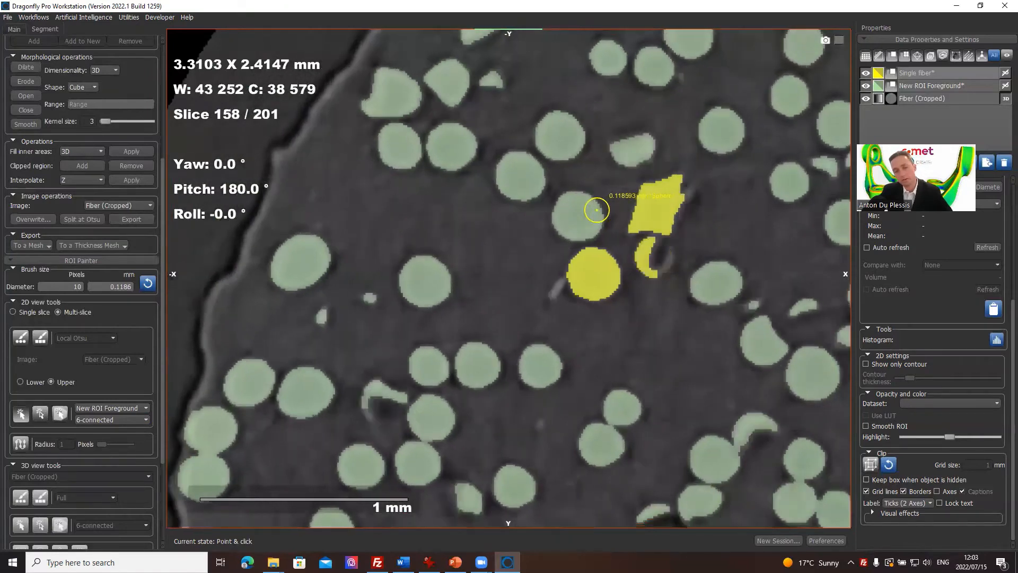
{"action": "scroll", "coordinate": [614, 203], "scroll_direction": "down", "scroll_amount": 20}
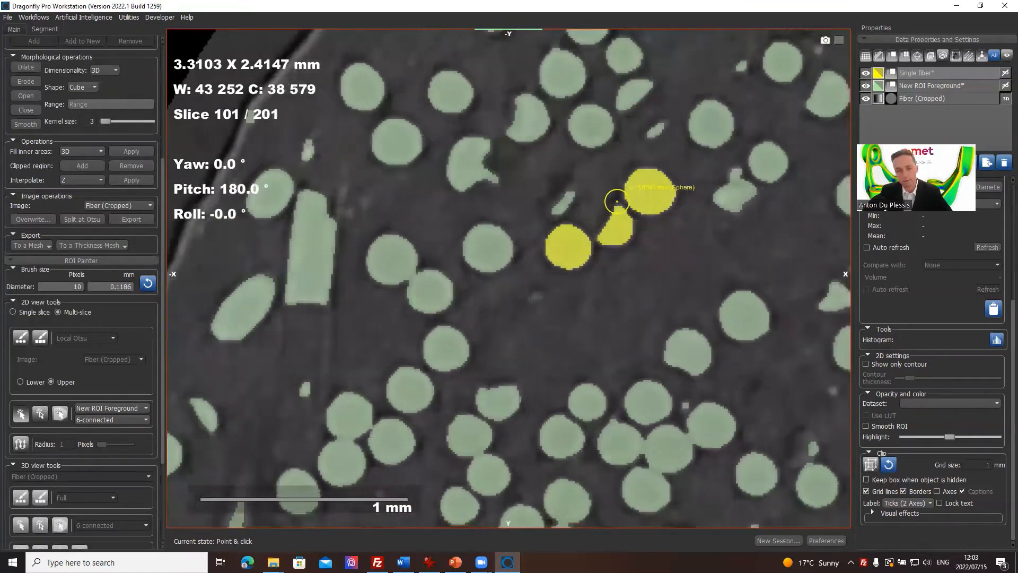
Step: Add the large round fiber on slice 69 to Single fiber with the multi-slice Point & Click tool and check it on lower slices
{"action": "key", "text": "ctrl"}
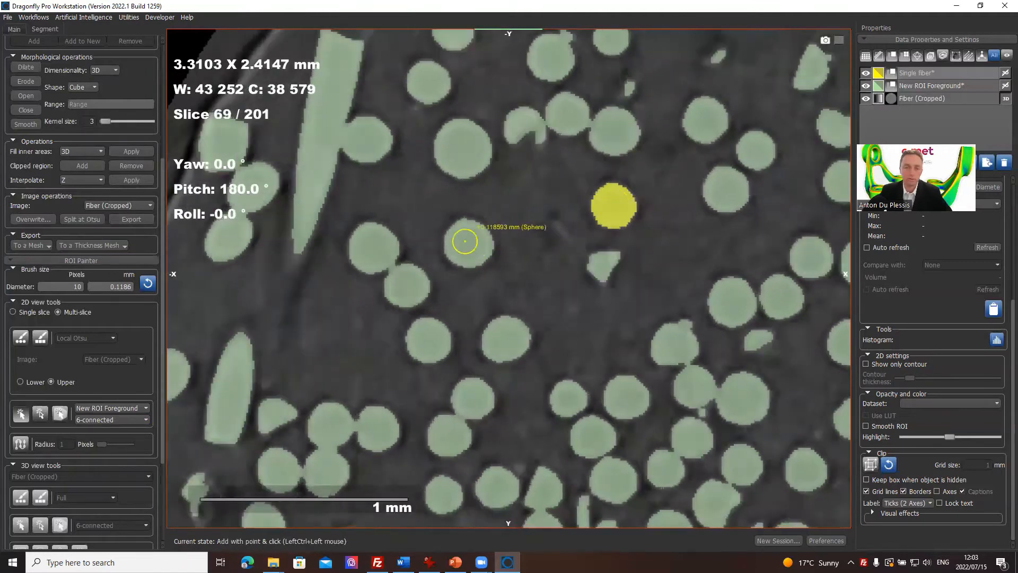
{"action": "left_click", "coordinate": [457, 238], "text": "ctrl"}
{"action": "scroll", "coordinate": [540, 294], "scroll_direction": "down", "scroll_amount": 20}
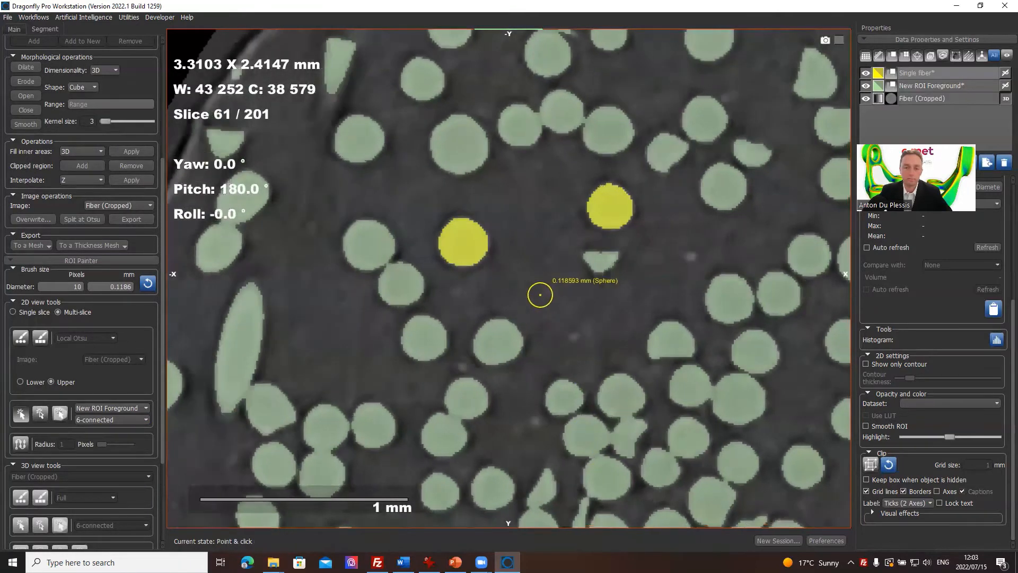
{"action": "scroll", "coordinate": [540, 295], "scroll_direction": "down", "scroll_amount": 20}
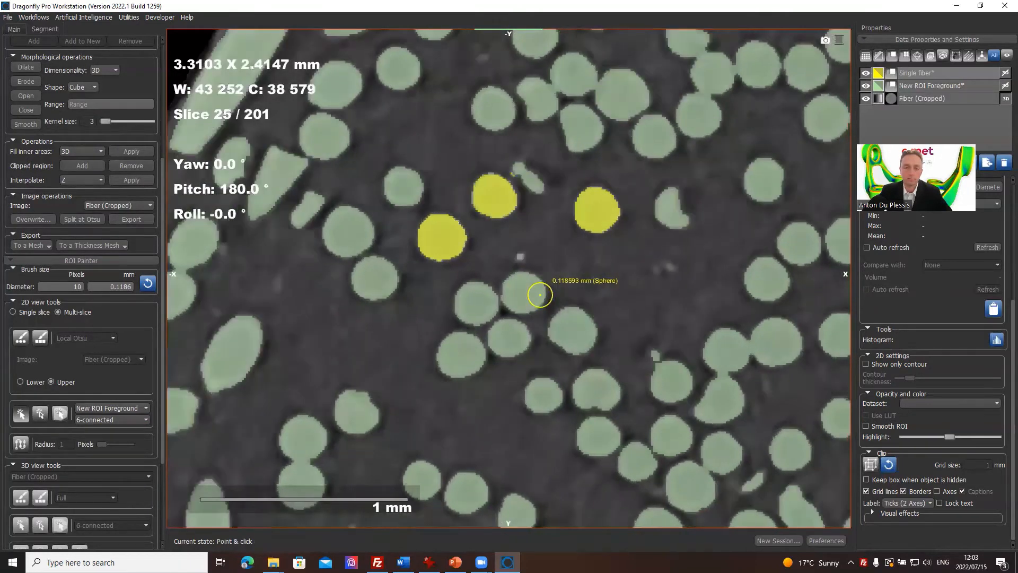
{"action": "scroll", "coordinate": [540, 295], "scroll_direction": "up", "scroll_amount": 5}
Step: Add an isolated round fiber far from the others on slice 16 to Single fiber with Point & Click and check it across slices 1 to 33
{"action": "middle_click_drag", "start_coordinate": [505, 351], "coordinate": [256, 570]}
{"action": "right_click_drag", "start_coordinate": [430, 384], "coordinate": [423, 217]}
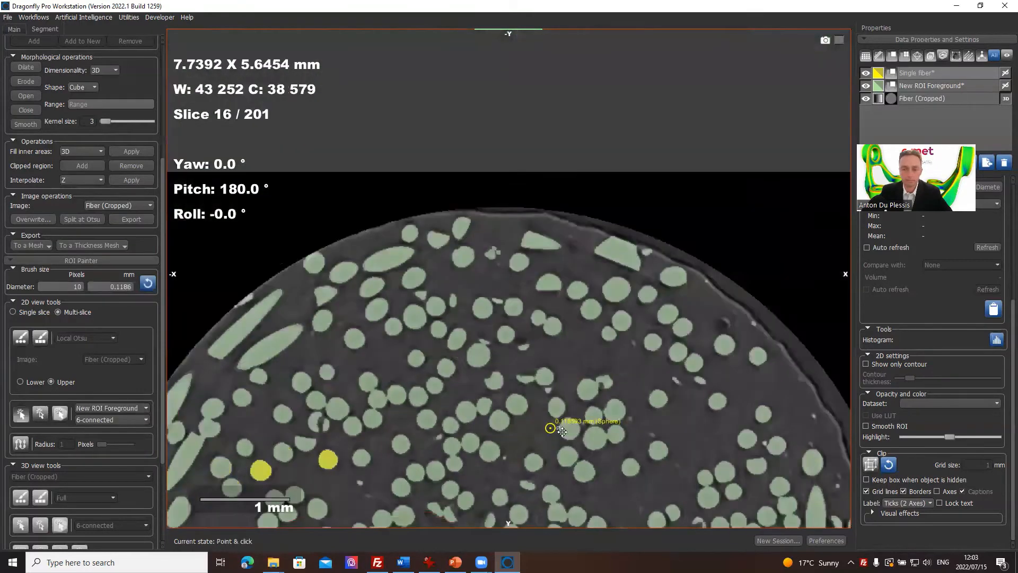
{"action": "middle_click_drag", "start_coordinate": [552, 427], "coordinate": [558, 277]}
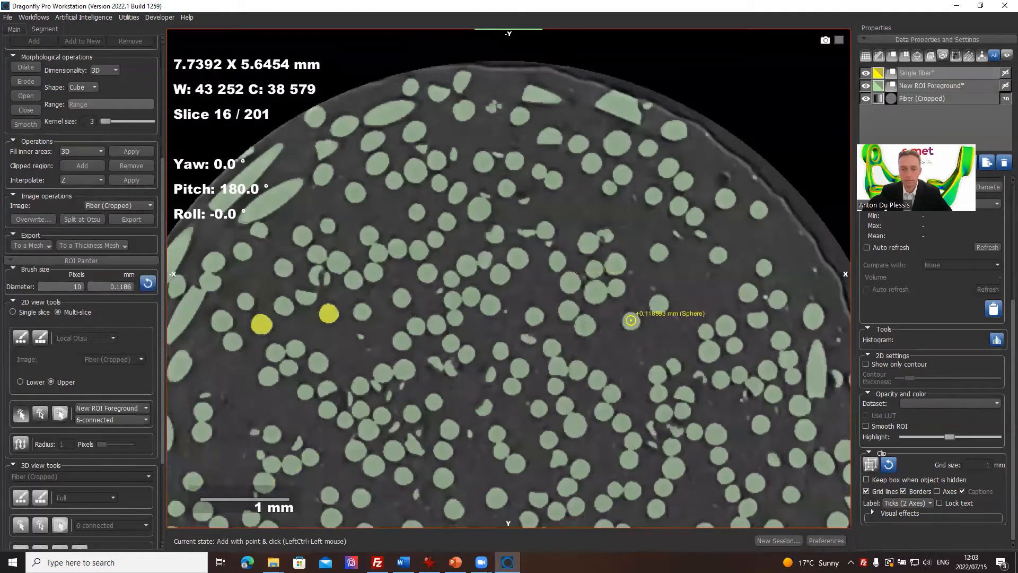
{"action": "left_click", "coordinate": [630, 320], "text": "ctrl"}
{"action": "scroll", "coordinate": [628, 323], "scroll_direction": "down", "scroll_amount": 15}
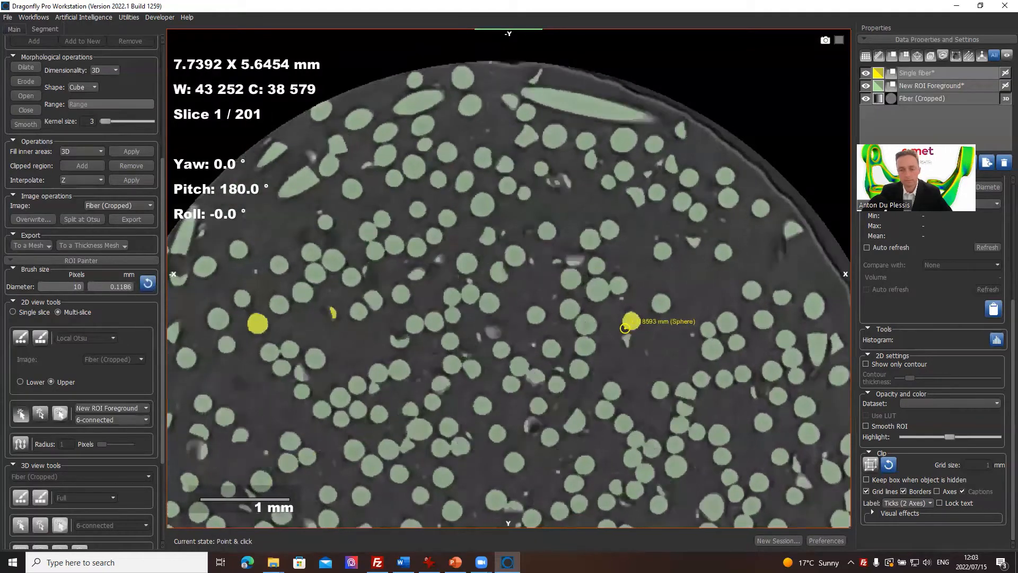
{"action": "scroll", "coordinate": [664, 342], "scroll_direction": "up", "scroll_amount": 7}
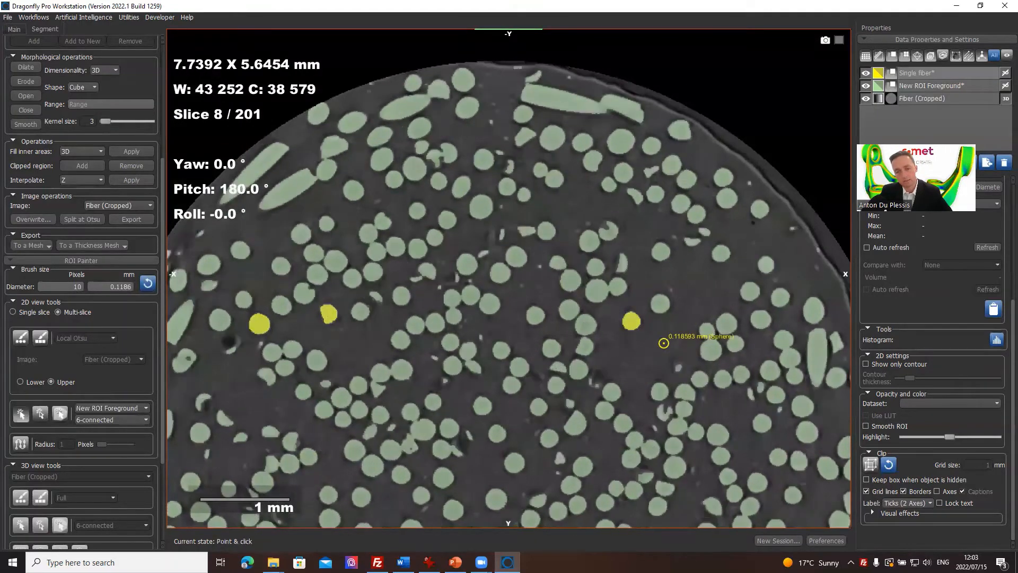
{"action": "scroll", "coordinate": [663, 343], "scroll_direction": "up", "scroll_amount": 20}
{"action": "scroll", "coordinate": [663, 343], "scroll_direction": "down", "scroll_amount": 7}
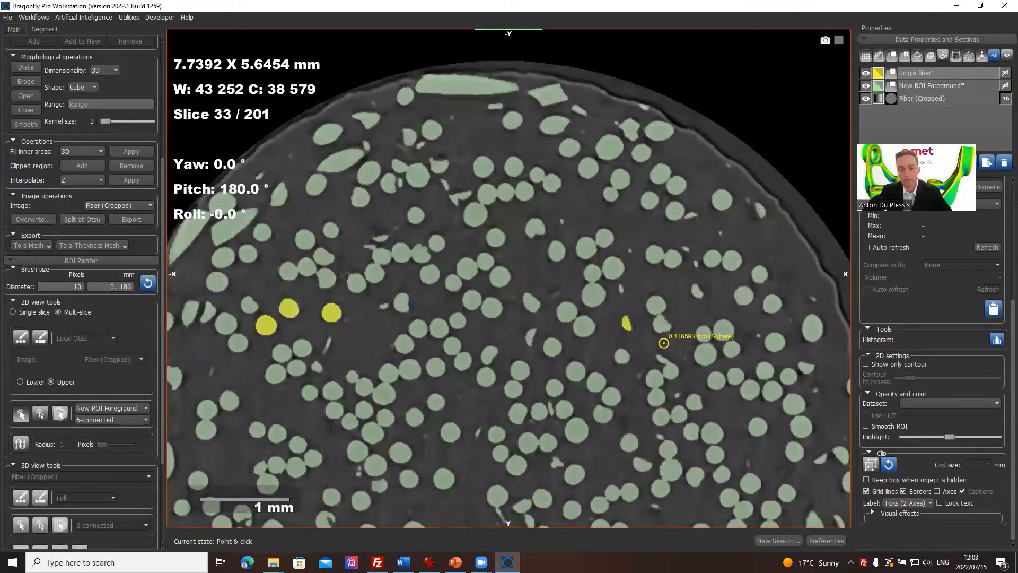
{"action": "scroll", "coordinate": [663, 343], "scroll_direction": "down", "scroll_amount": 13}
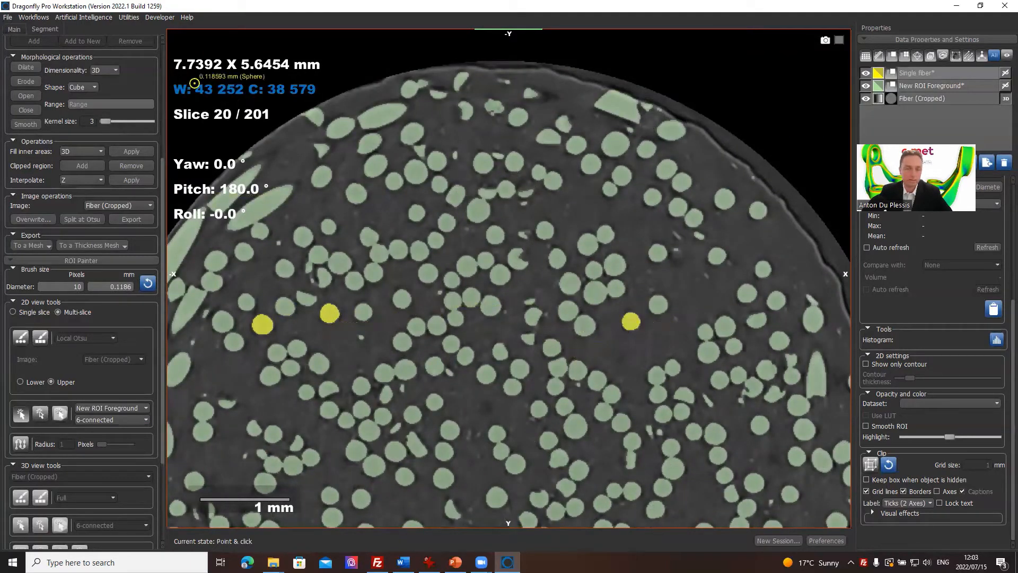
{"action": "middle_click_drag", "start_coordinate": [410, 301], "coordinate": [565, 244]}
{"action": "mouse_move", "coordinate": [547, 239]}
{"action": "right_mouse_down"}
{"action": "mouse_move", "coordinate": [559, 206]}
{"action": "mouse_move", "coordinate": [619, 331]}
{"action": "right_mouse_up"}
{"action": "middle_click_drag", "start_coordinate": [620, 331], "coordinate": [533, 349]}
{"action": "scroll", "coordinate": [104, 413], "scroll_direction": "down", "scroll_amount": 2}
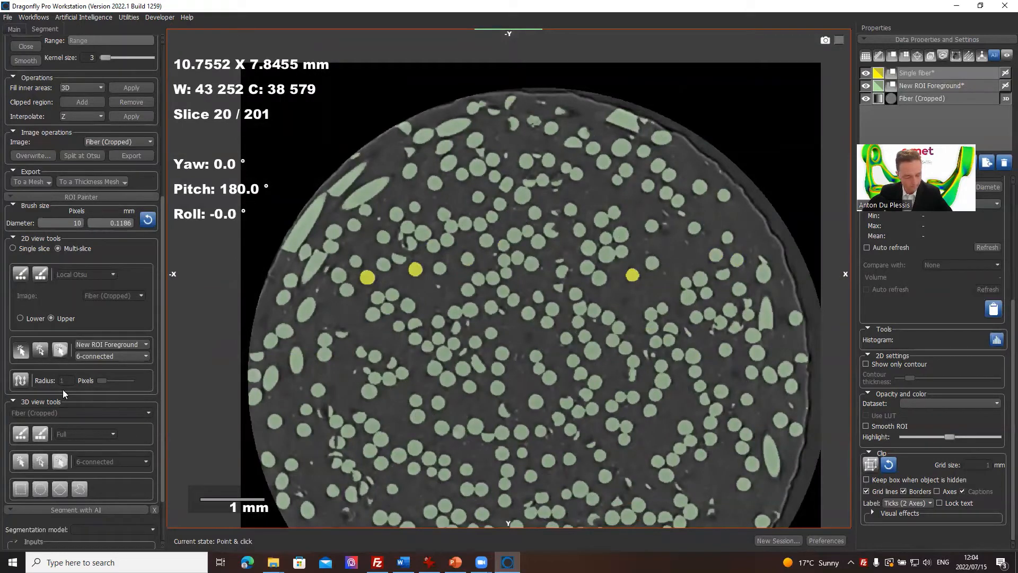
{"action": "scroll", "coordinate": [53, 281], "scroll_direction": "up", "scroll_amount": 2}
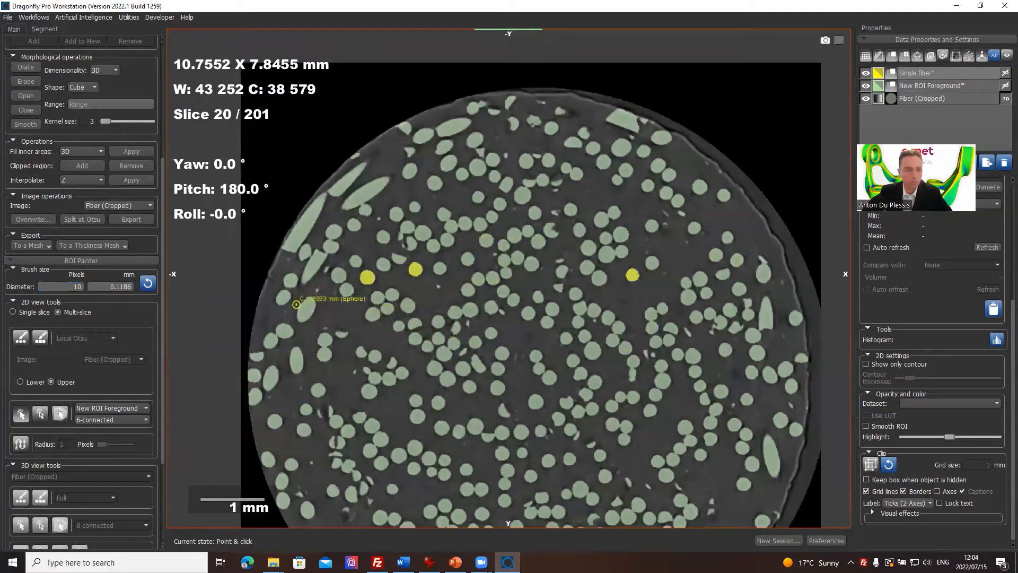
Step: Enable Define range on Fiber (Cropped) at 33 674.5574 to 65 535, select Single fiber and hide New ROI Foreground
{"action": "right_click_drag", "start_coordinate": [379, 308], "coordinate": [395, 363]}
{"action": "middle_click_drag", "start_coordinate": [395, 363], "coordinate": [478, 321]}
{"action": "right_click_drag", "start_coordinate": [439, 338], "coordinate": [421, 453]}
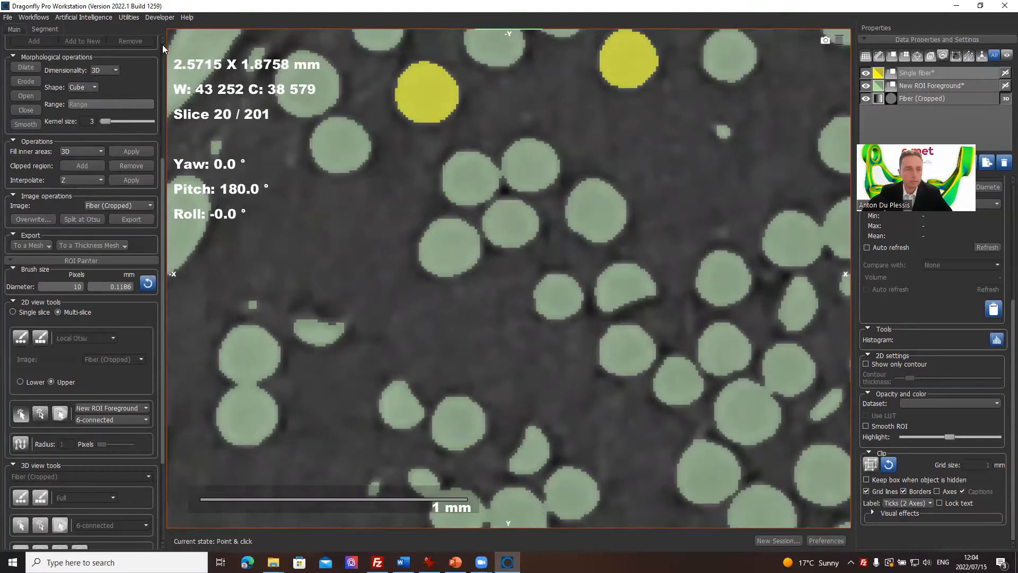
{"action": "scroll", "coordinate": [80, 53], "scroll_direction": "up", "scroll_amount": 5}
{"action": "left_click", "coordinate": [14, 112]}
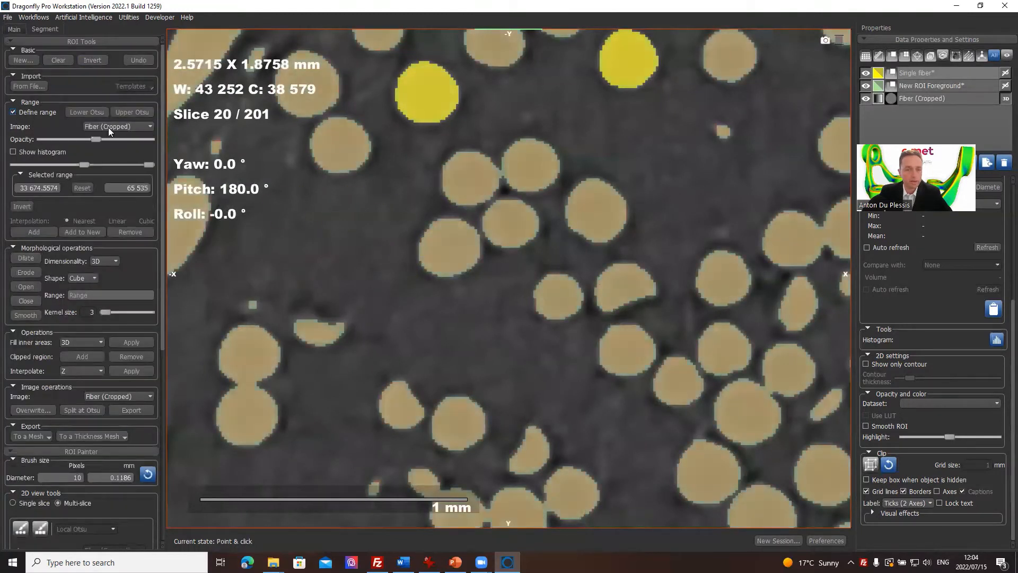
{"action": "left_click", "coordinate": [935, 77]}
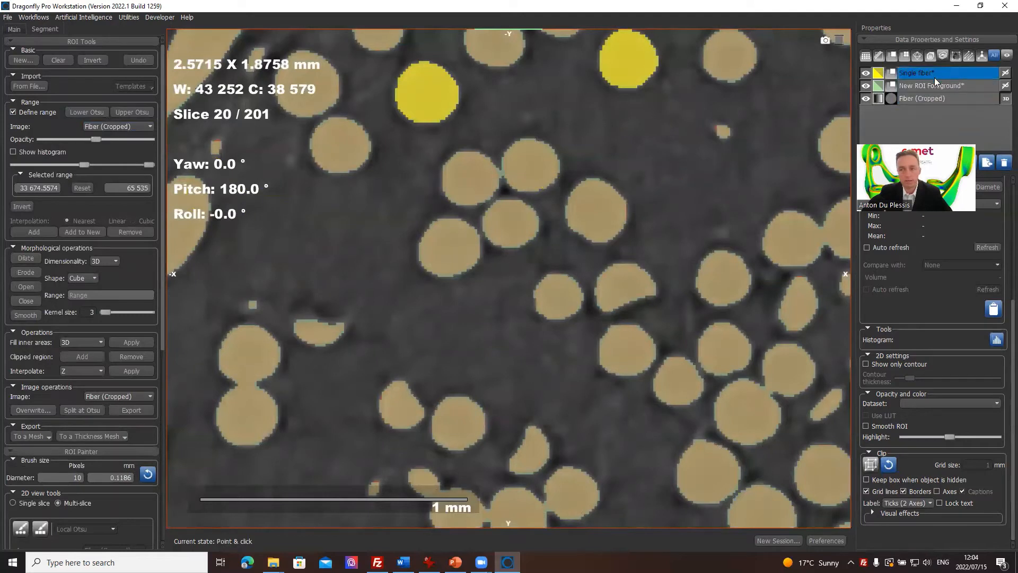
{"action": "left_click", "coordinate": [865, 86]}
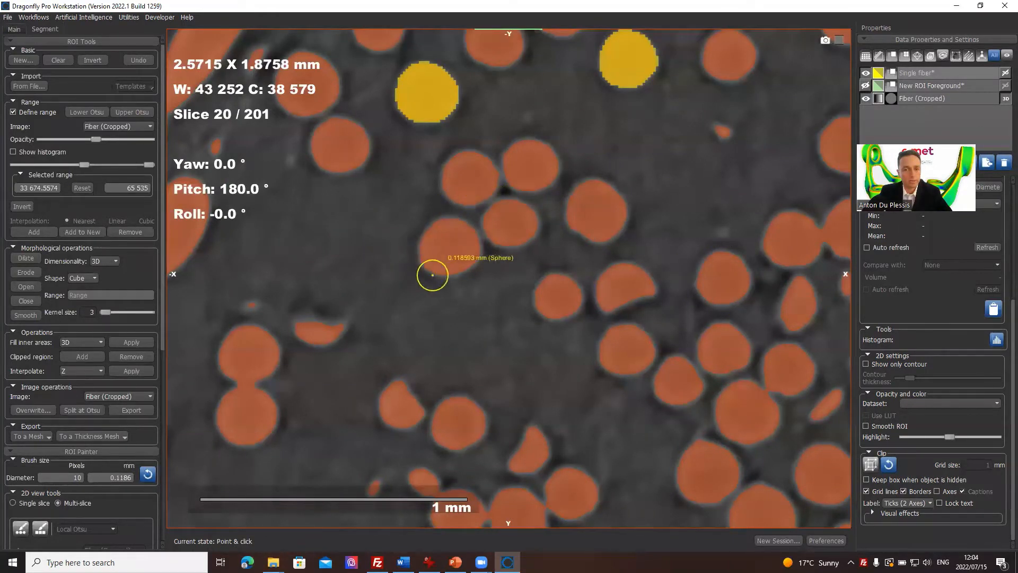
Step: Try to add the unselected round fiber beside the three-fiber cluster to Single fiber on slice 20 with Point & Click
{"action": "key", "text": "ctrl"}
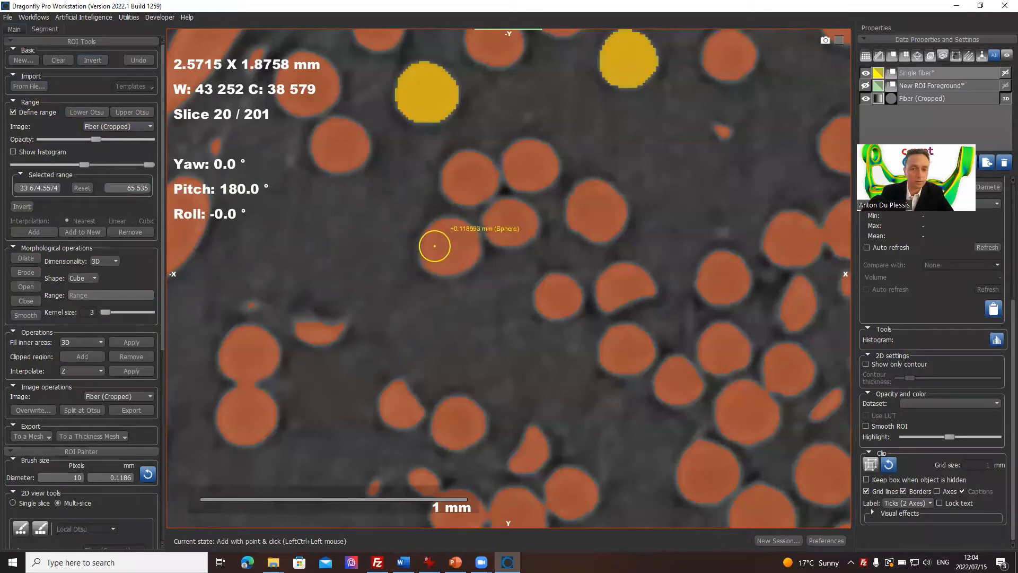
{"action": "scroll", "coordinate": [447, 257], "scroll_direction": "up", "scroll_amount": 1}
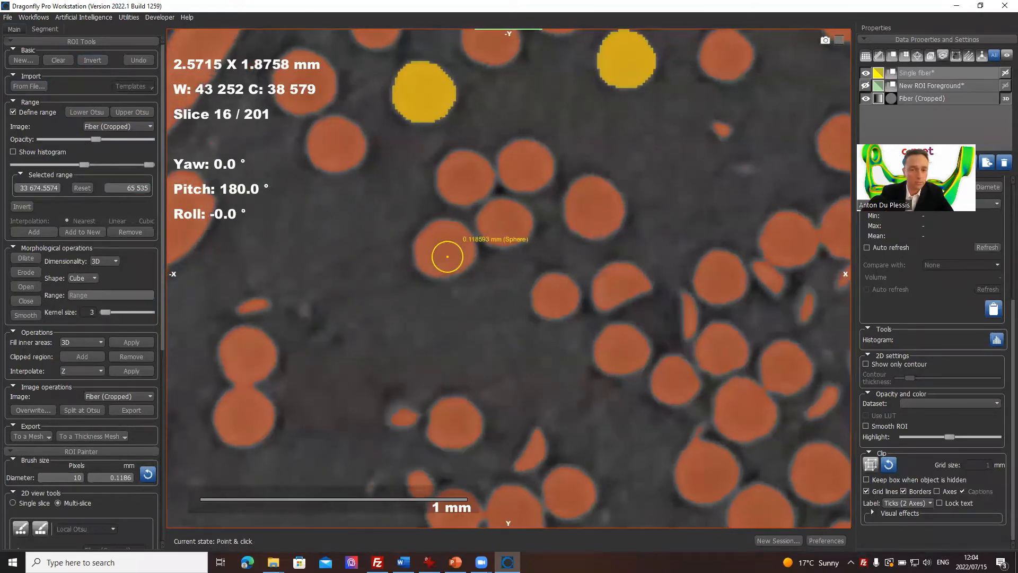
{"action": "scroll", "coordinate": [446, 257], "scroll_direction": "down", "scroll_amount": 5}
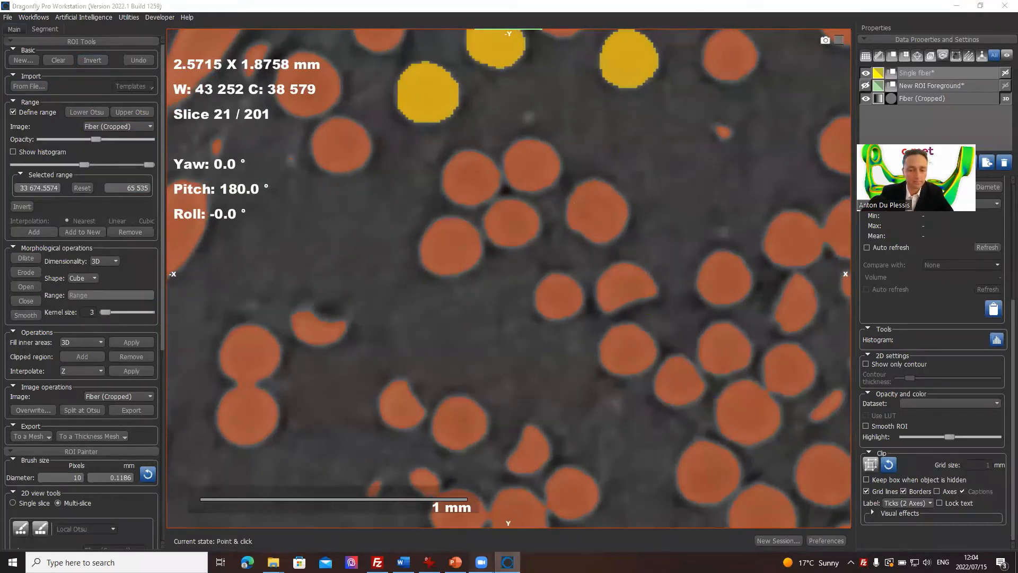
{"action": "mouse_move", "coordinate": [481, 562]}
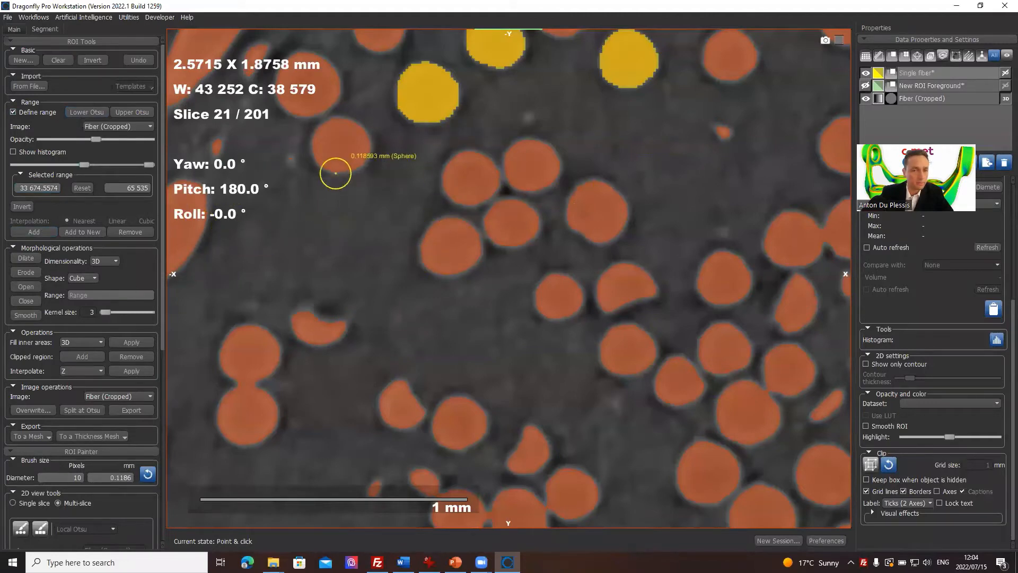
Step: Switch the 2D tools to a Single slice Full circular brush of 6 pixels (0.0778 mm) and paint a dot inside the round fiber on slice 21
{"action": "scroll", "coordinate": [57, 315], "scroll_direction": "down", "scroll_amount": 5}
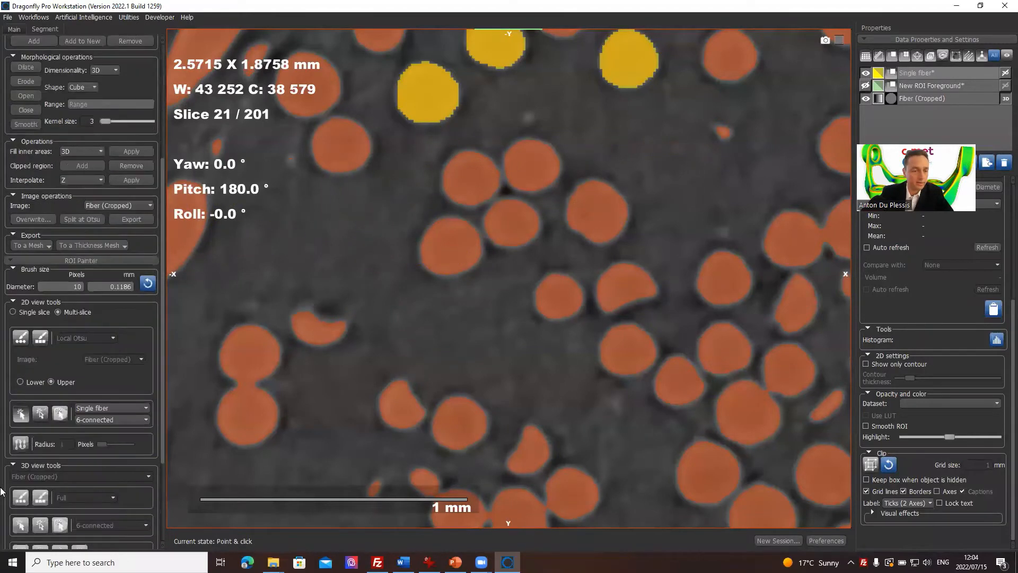
{"action": "scroll", "coordinate": [24, 470], "scroll_direction": "down", "scroll_amount": 3}
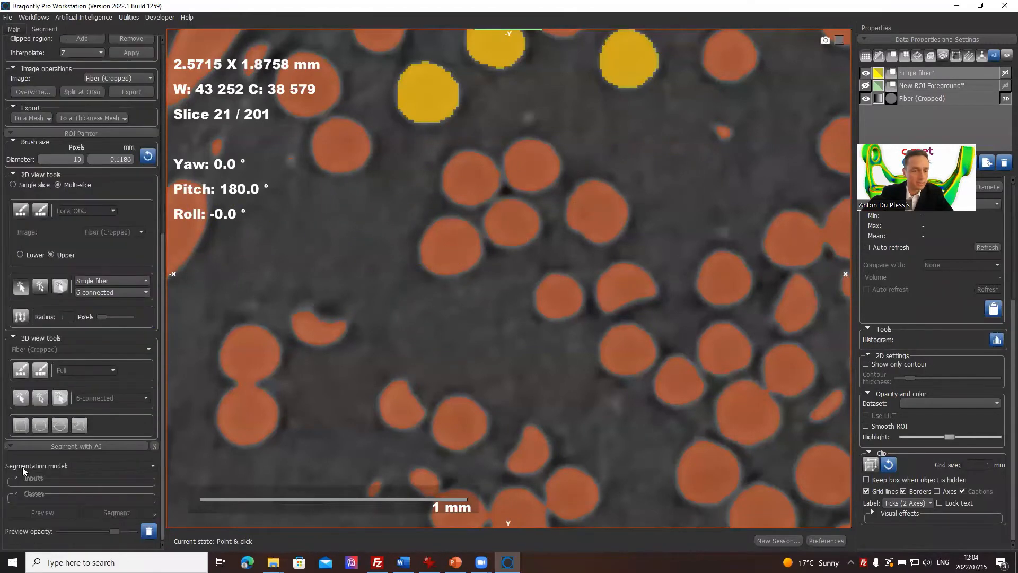
{"action": "left_click", "coordinate": [21, 187]}
{"action": "scroll", "coordinate": [453, 239], "scroll_direction": "down", "scroll_amount": 2, "text": "ctrl"}
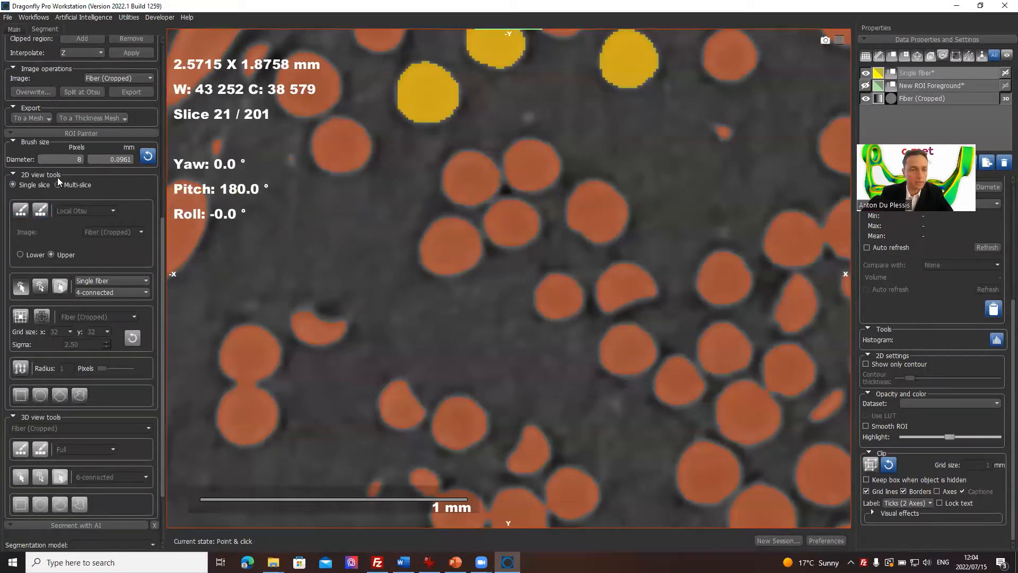
{"action": "left_click", "coordinate": [22, 211]}
{"action": "left_click", "coordinate": [62, 212]}
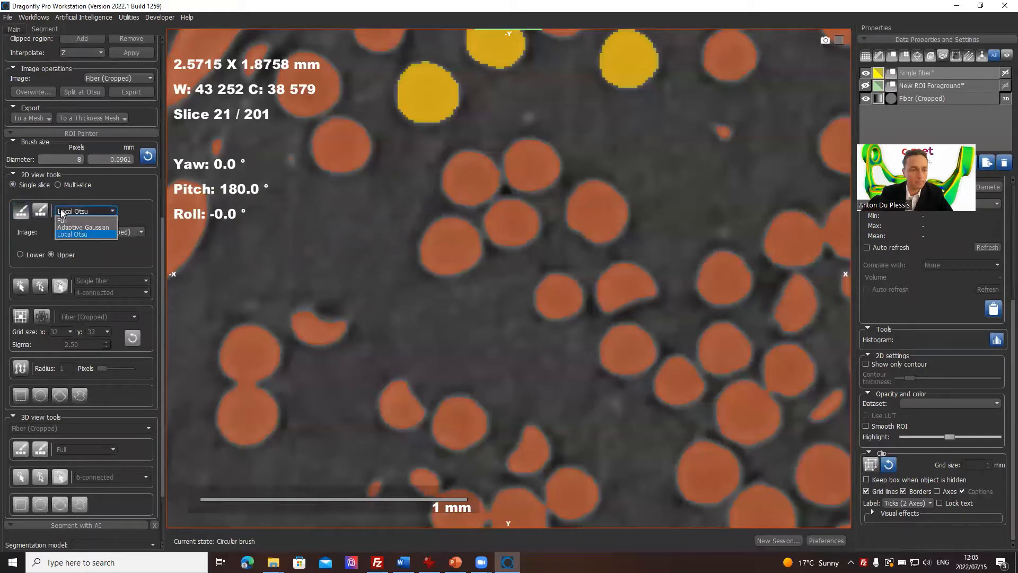
{"action": "left_click", "coordinate": [65, 222]}
{"action": "scroll", "coordinate": [450, 241], "scroll_direction": "down", "scroll_amount": 2, "text": "ctrl"}
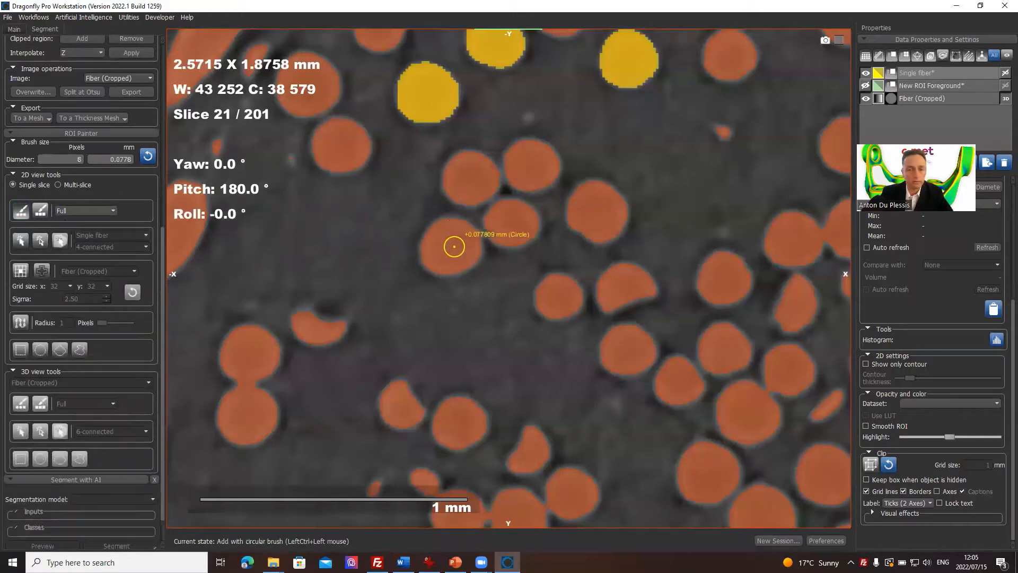
{"action": "left_click", "coordinate": [454, 245], "text": "ctrl"}
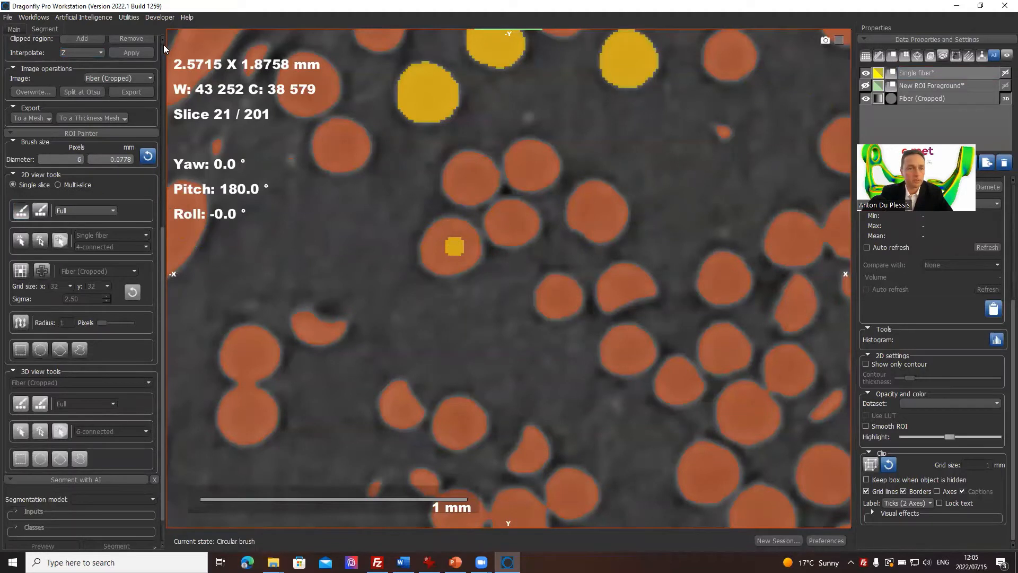
Step: Clear all of Single fiber and paint a fresh 6-pixel dot inside the same round fiber on slice 21
{"action": "scroll", "coordinate": [162, 44], "scroll_direction": "up", "scroll_amount": 5}
{"action": "left_click", "coordinate": [65, 60]}
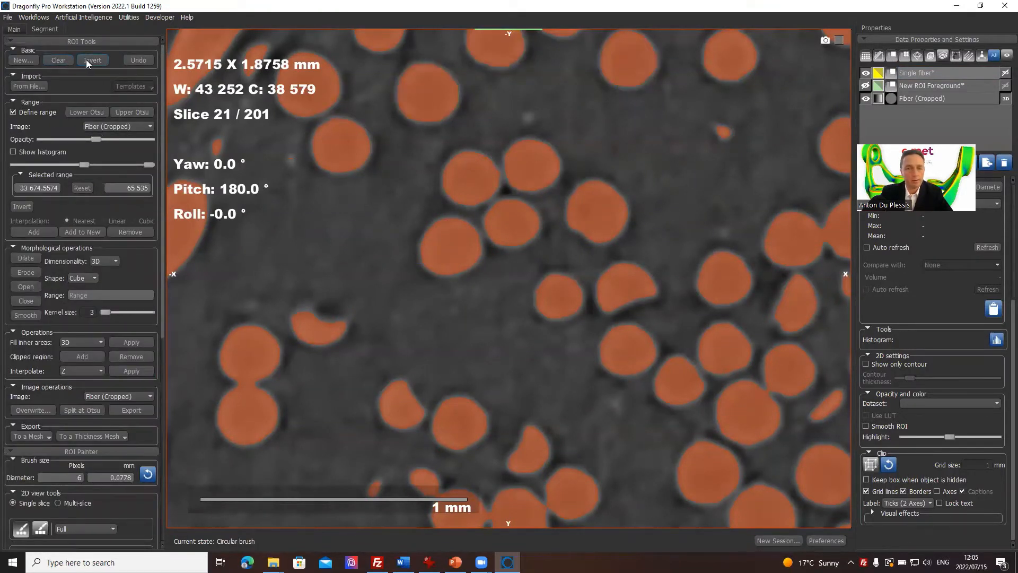
{"action": "left_click", "coordinate": [448, 253], "text": "ctrl"}
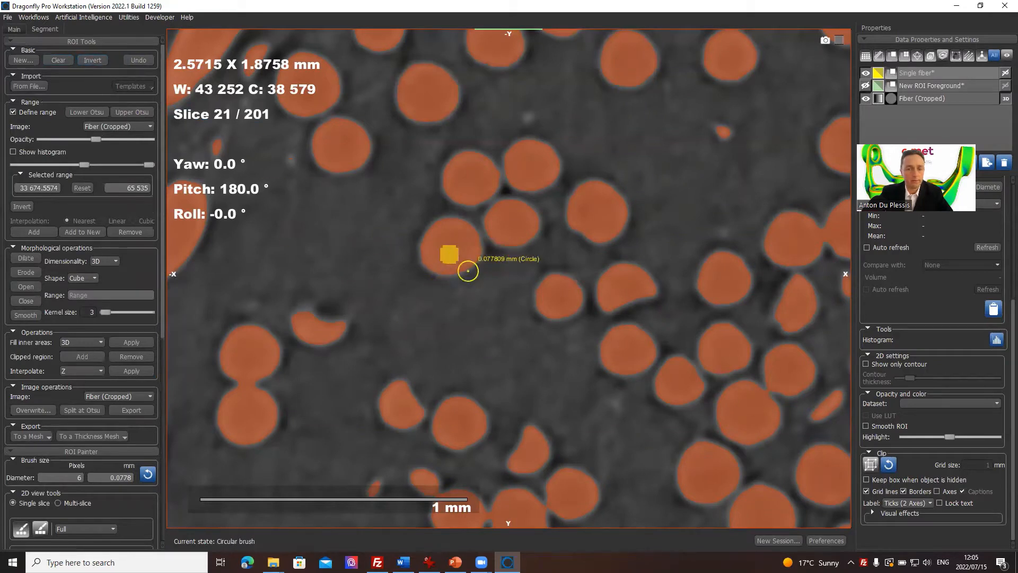
Step: Dilate Single fiber repeatedly in 3D with a cube kernel of 3 until the seed fills the round fiber within the defined range
{"action": "left_click", "coordinate": [35, 259]}
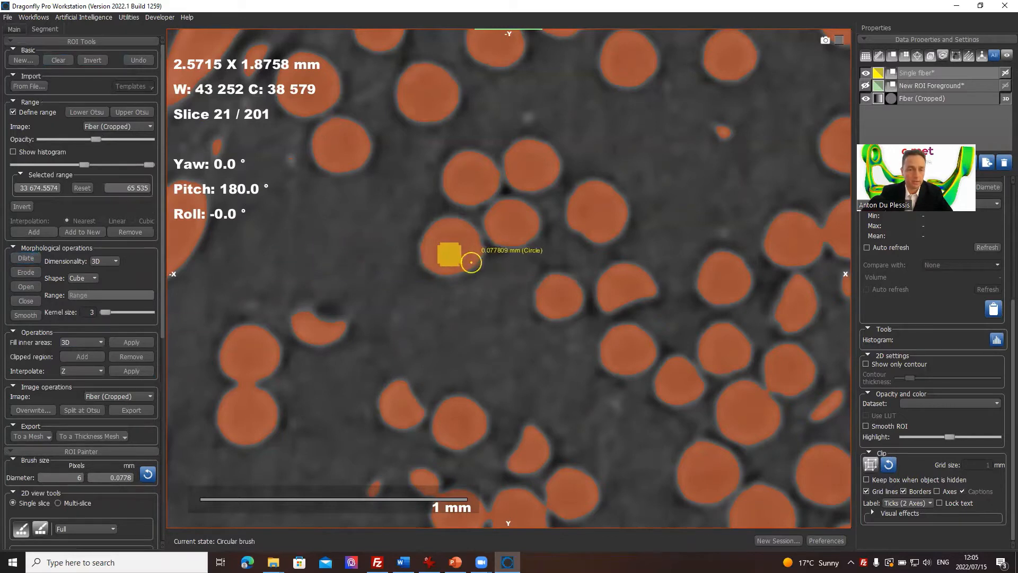
{"action": "left_click", "coordinate": [26, 259]}
{"action": "left_click", "coordinate": [26, 260]}
{"action": "left_click", "coordinate": [27, 259]}
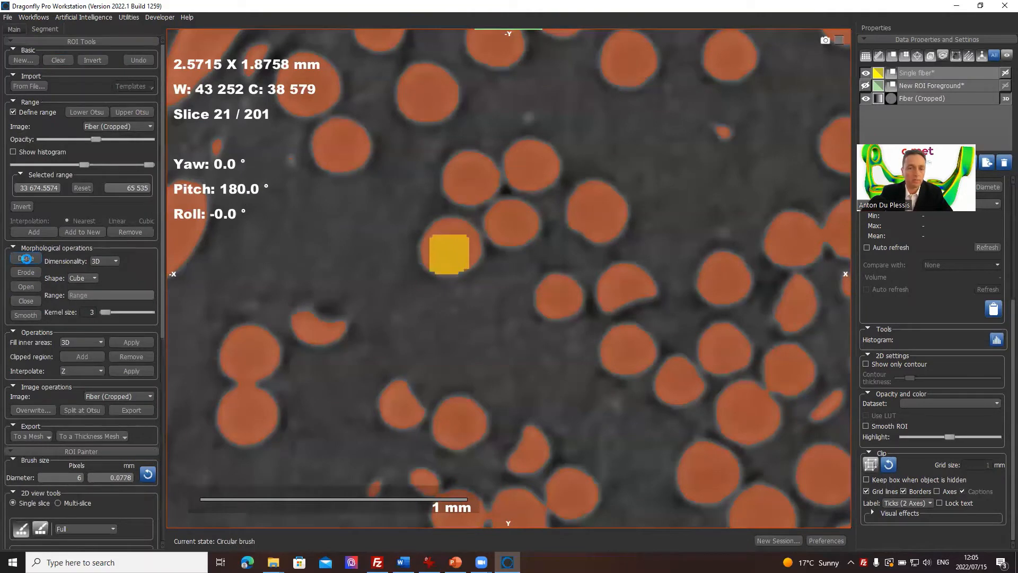
{"action": "left_click", "coordinate": [27, 259]}
{"action": "left_click", "coordinate": [27, 259]}
{"action": "left_click", "coordinate": [26, 259]}
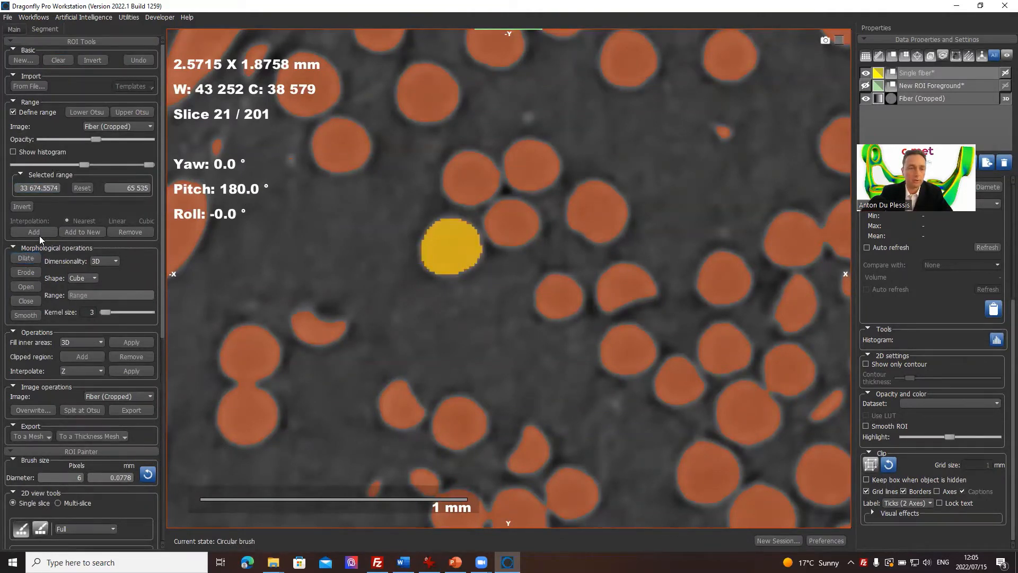
Step: Dilate Single fiber once more, then restore the four-view layout and center the crosshair on the yellow fiber, enlarging its XZ view
{"action": "left_click", "coordinate": [27, 258]}
{"action": "double_click", "coordinate": [342, 263]}
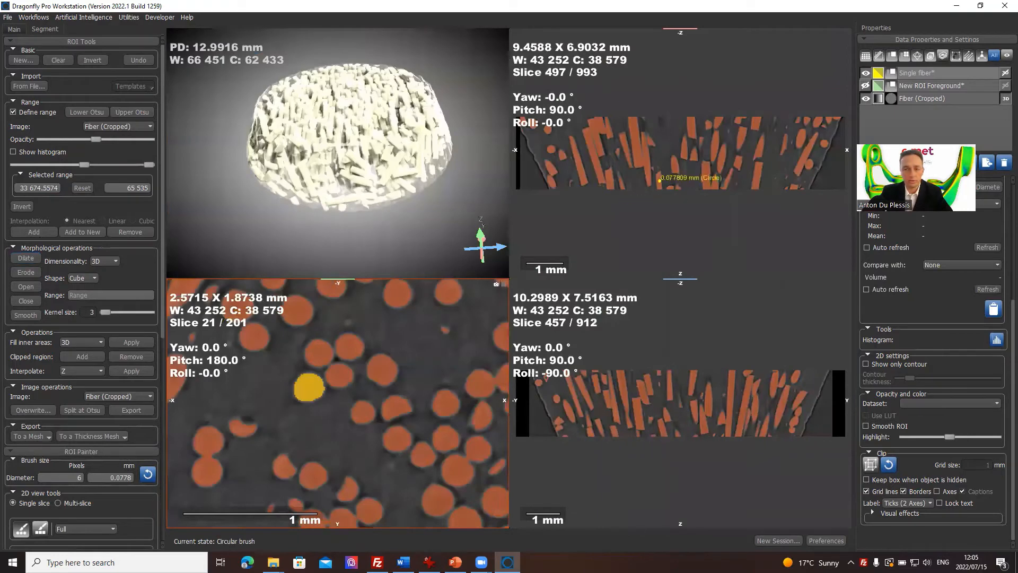
{"action": "left_click", "coordinate": [15, 28]}
{"action": "scroll", "coordinate": [159, 76], "scroll_direction": "up", "scroll_amount": 3}
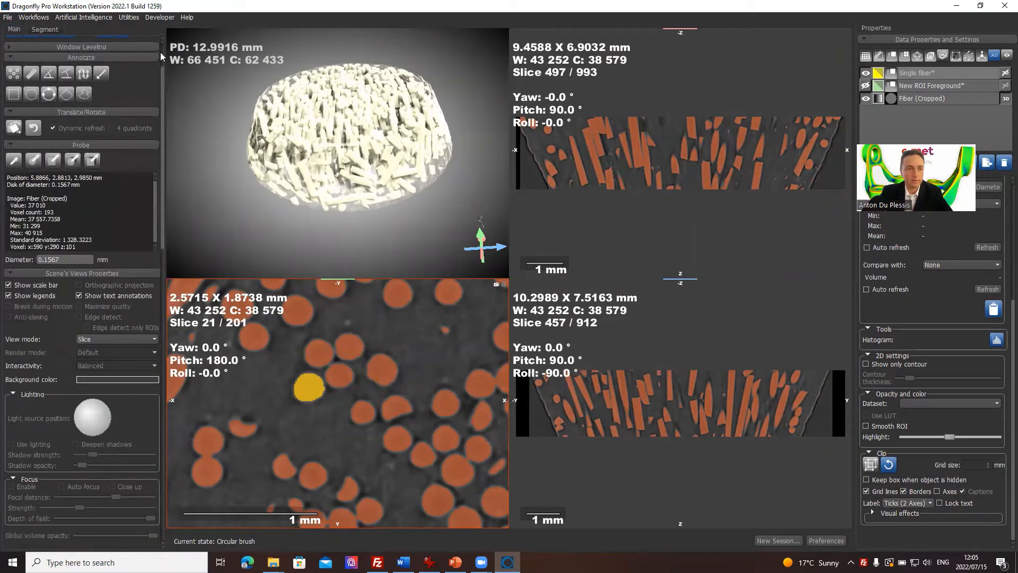
{"action": "left_click", "coordinate": [14, 57]}
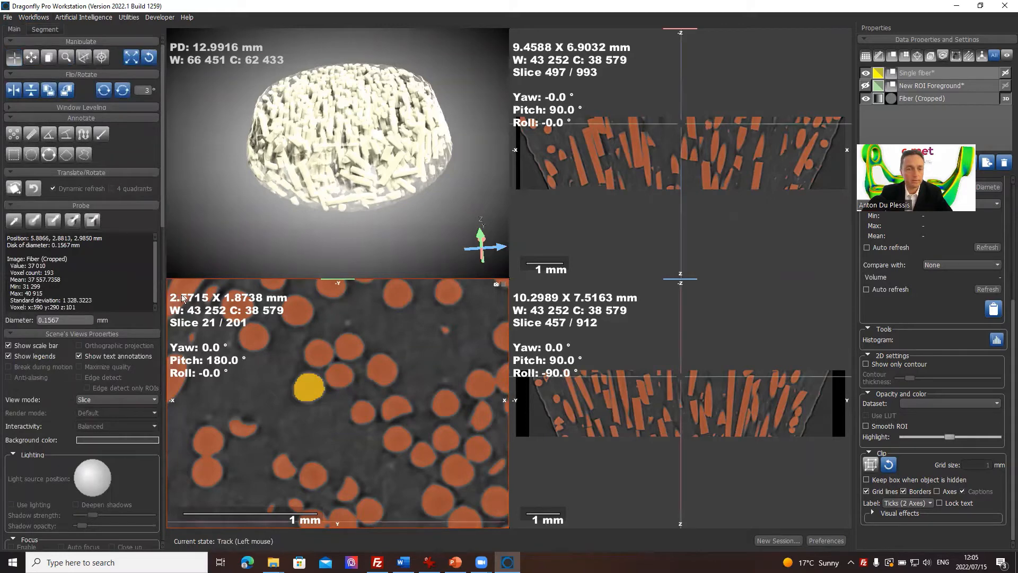
{"action": "scroll", "coordinate": [403, 370], "scroll_direction": "down", "scroll_amount": 5}
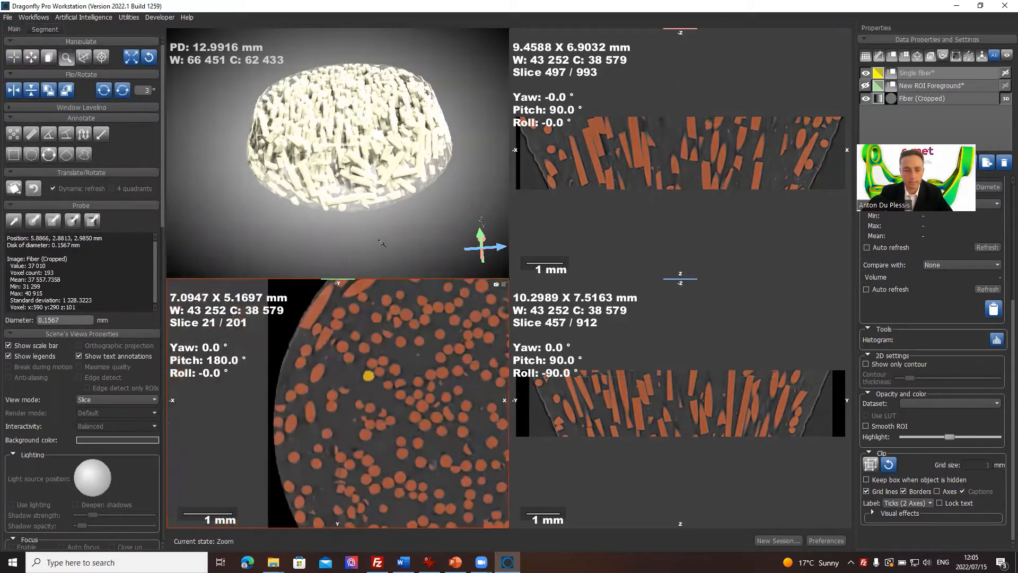
{"action": "left_click_drag", "start_coordinate": [487, 428], "coordinate": [369, 375]}
{"action": "scroll", "coordinate": [600, 142], "scroll_direction": "up", "scroll_amount": 5}
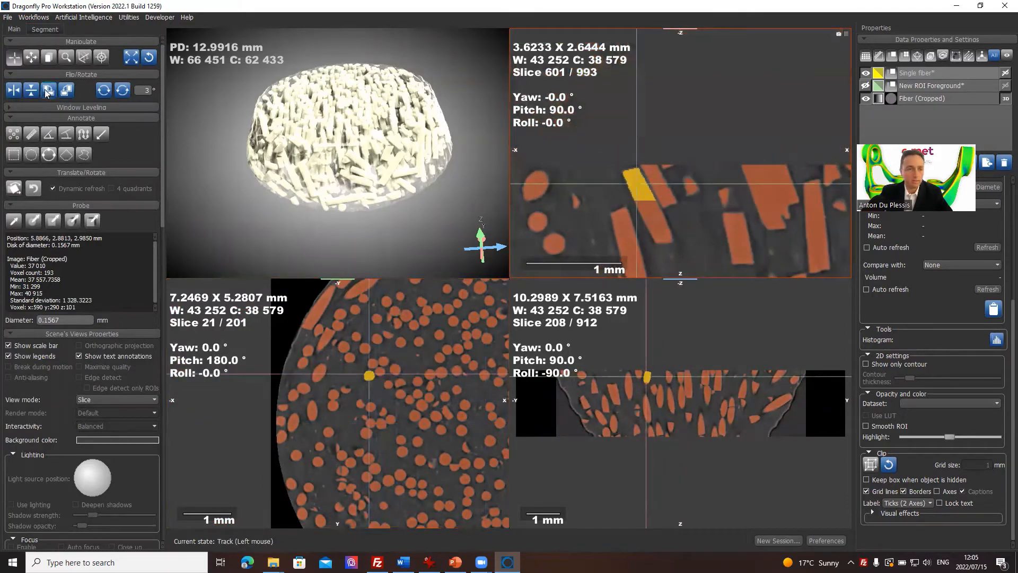
Step: Keep dilating Single fiber in 3D with the cube kernel of 3 until it fills the fiber's full length in the XZ view
{"action": "left_click", "coordinate": [38, 29]}
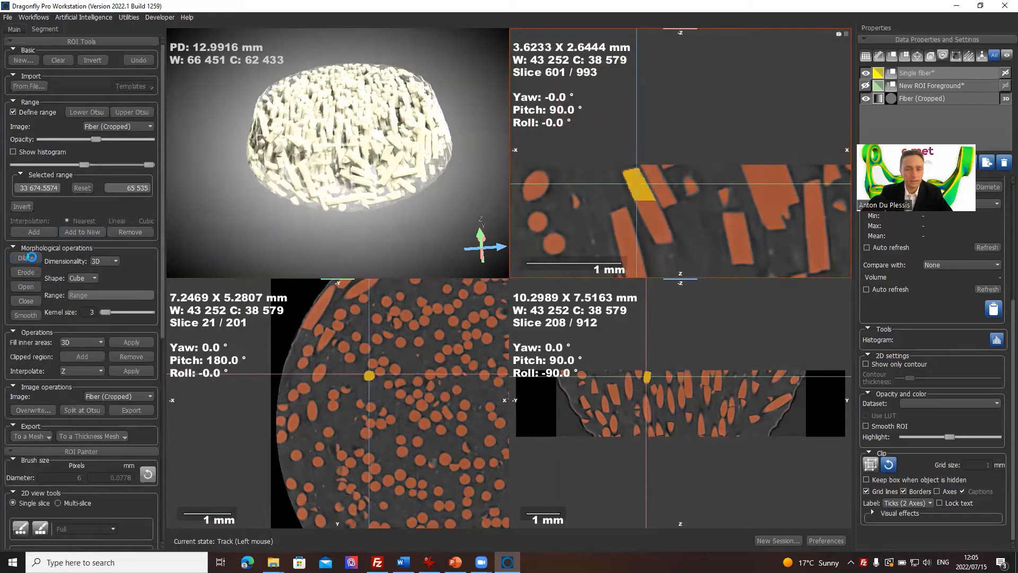
{"action": "left_click", "coordinate": [27, 258]}
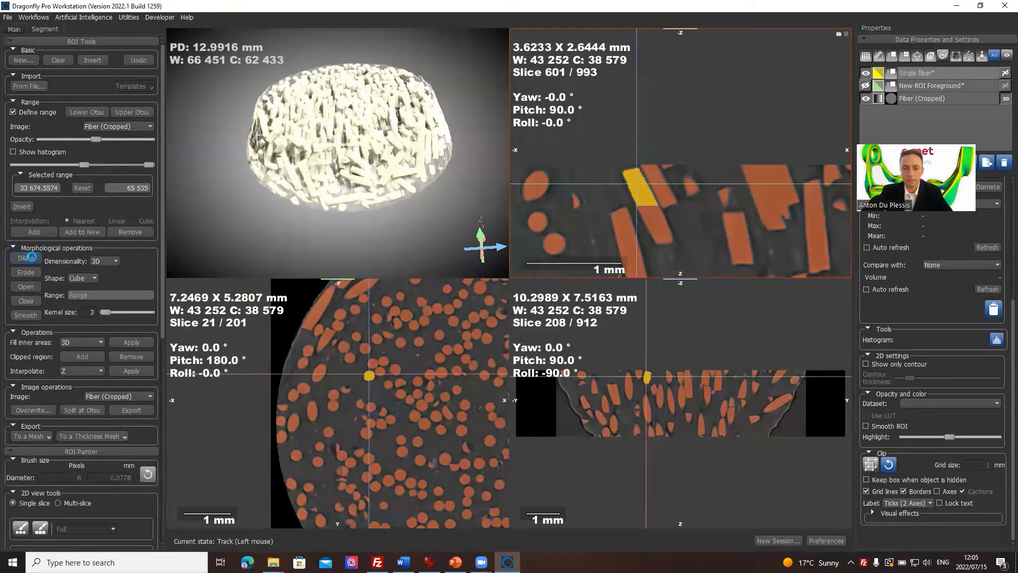
{"action": "left_click", "coordinate": [32, 258]}
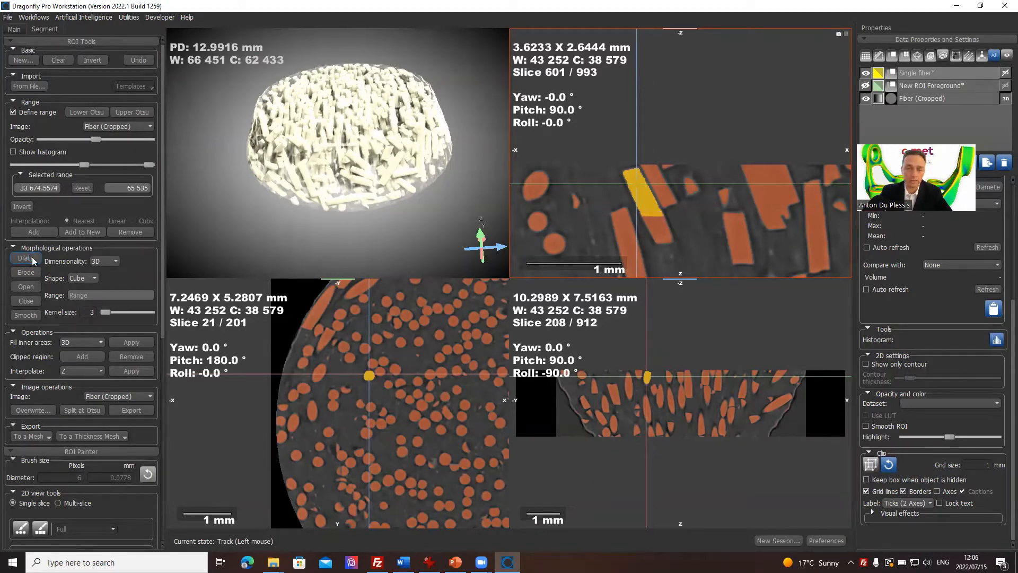
{"action": "left_click", "coordinate": [32, 257]}
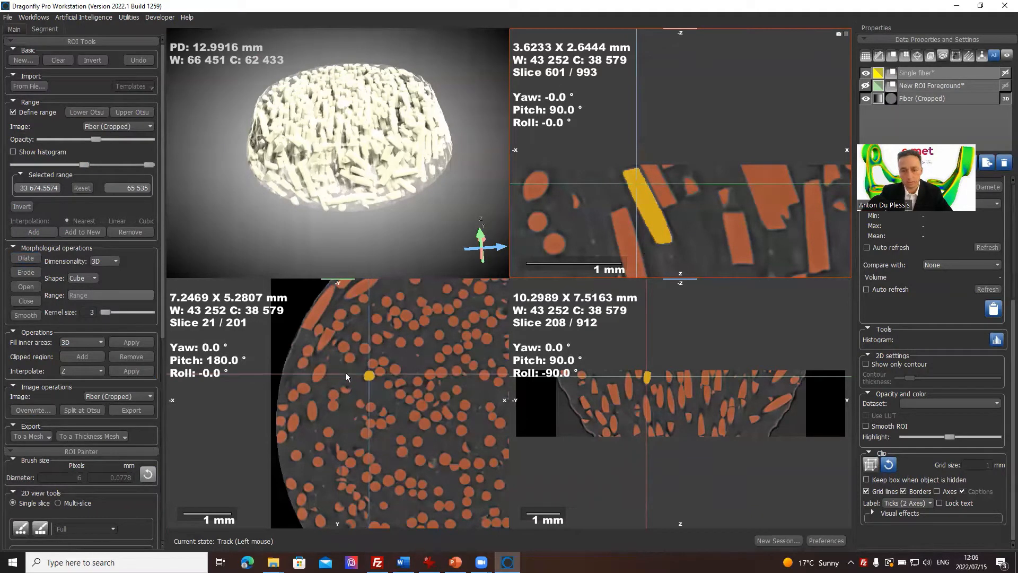
Step: Hide Fiber (Cropped) in the 3D view, show Single fiber there instead, and inspect the isolated fiber from the side
{"action": "left_click", "coordinate": [1005, 100]}
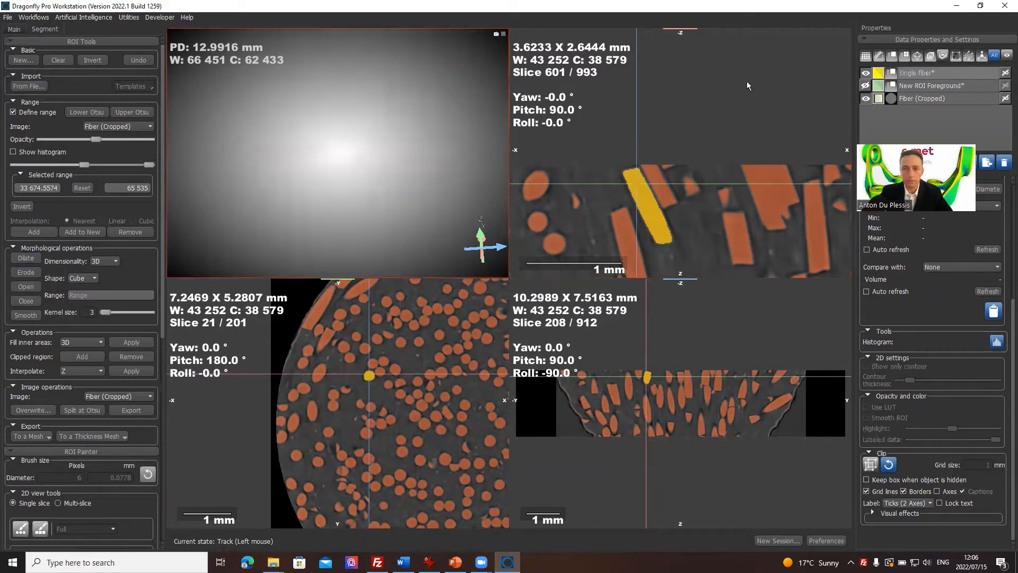
{"action": "left_click", "coordinate": [1005, 71]}
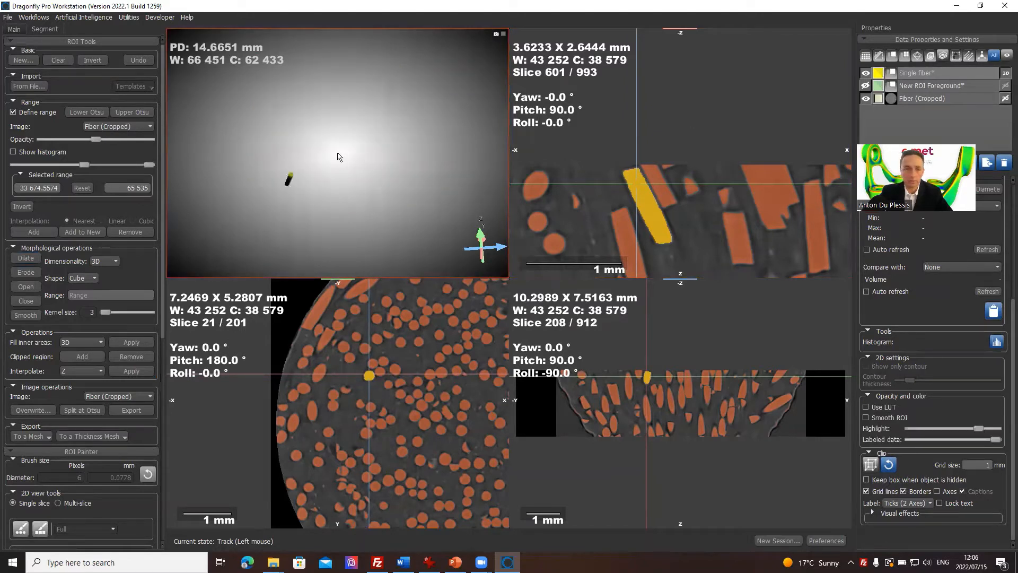
{"action": "left_click_drag", "start_coordinate": [341, 154], "coordinate": [281, 192]}
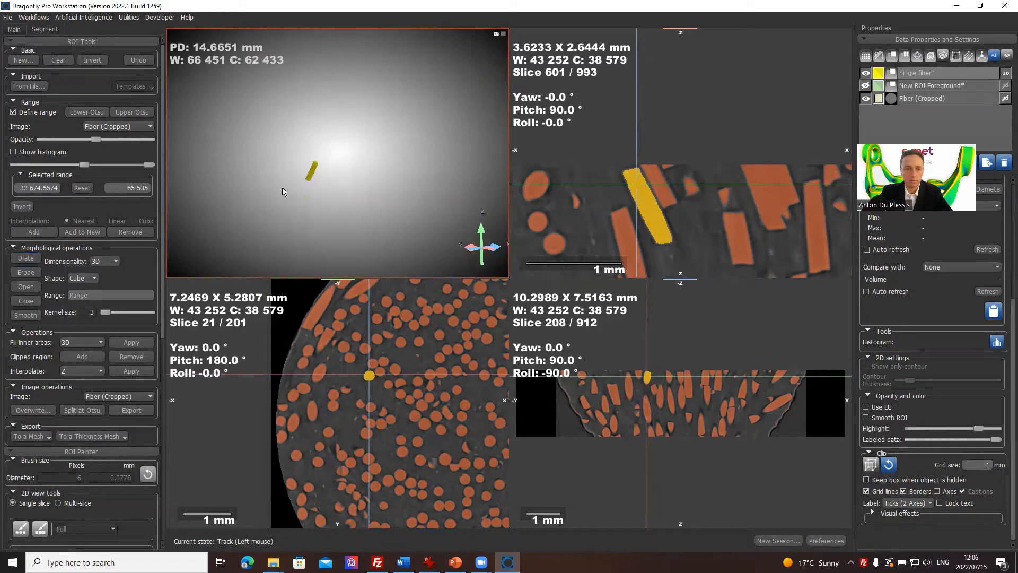
{"action": "scroll", "coordinate": [280, 206], "scroll_direction": "up", "scroll_amount": 2}
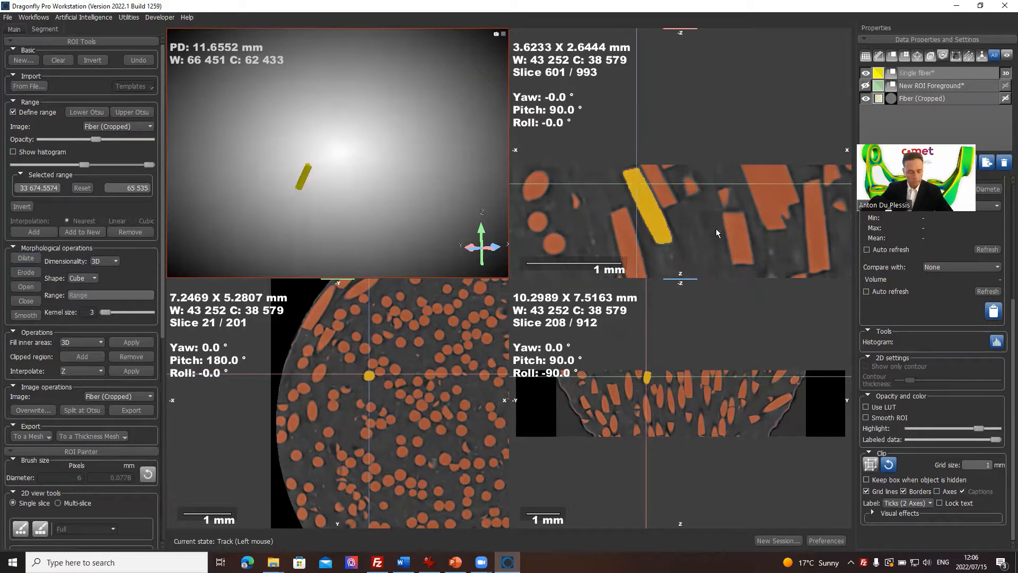
Step: Hide Single fiber and make Fiber (Cropped) the selected, visible dataset
{"action": "left_click", "coordinate": [865, 72]}
{"action": "left_click", "coordinate": [865, 98]}
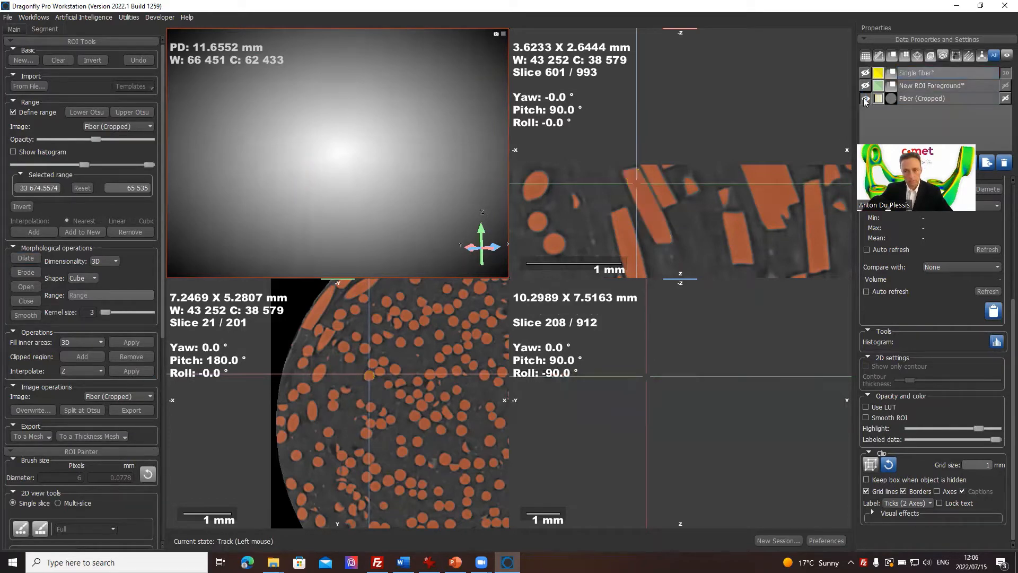
{"action": "left_click", "coordinate": [921, 100]}
{"action": "left_click", "coordinate": [865, 99]}
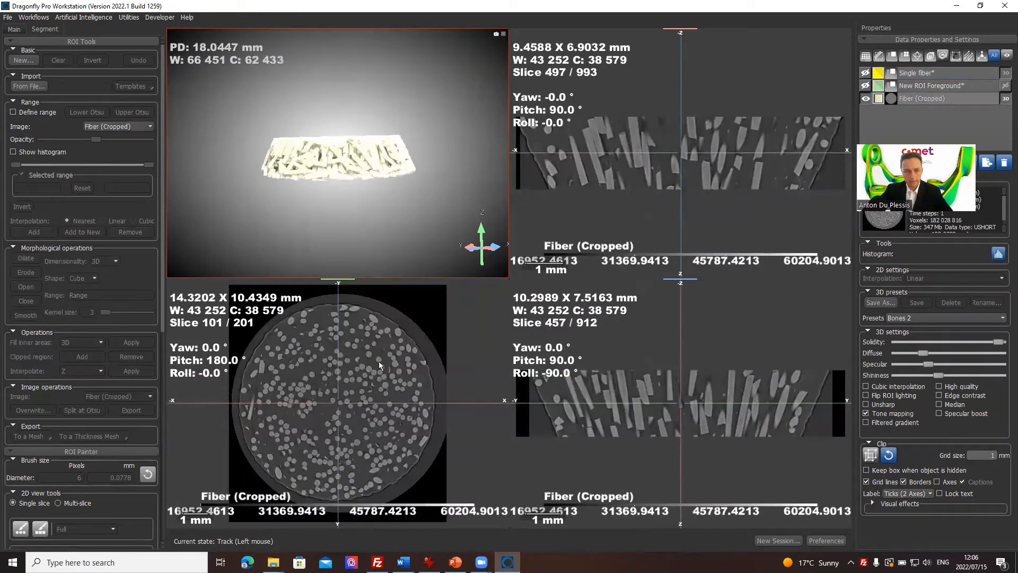
Step: Maximize the XY slice view of Fiber (Cropped) and add a cylinder shape to the scene
{"action": "double_click", "coordinate": [378, 360]}
{"action": "right_click_drag", "start_coordinate": [526, 229], "coordinate": [492, 250]}
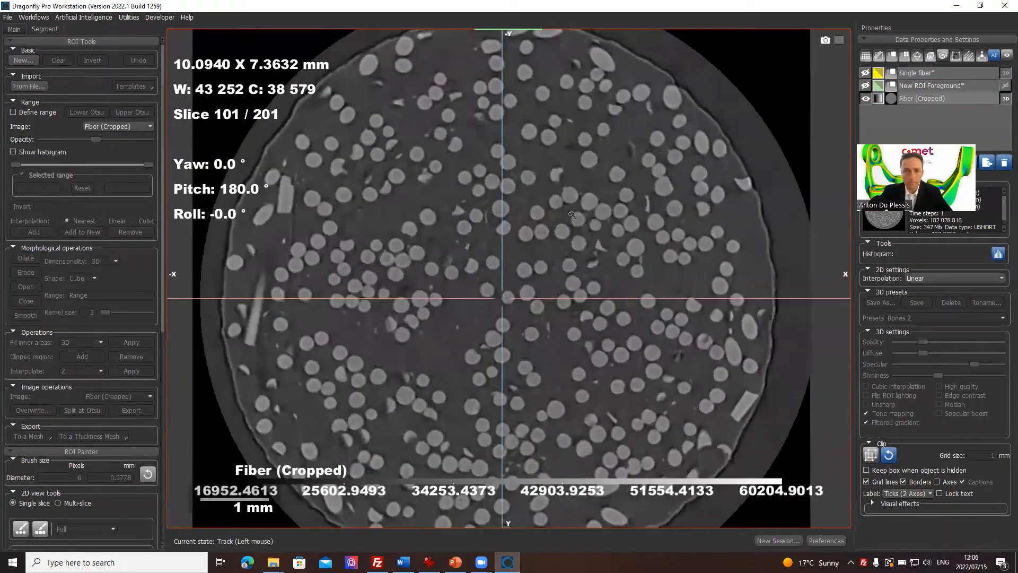
{"action": "scroll", "coordinate": [572, 215], "scroll_direction": "up", "scroll_amount": 3}
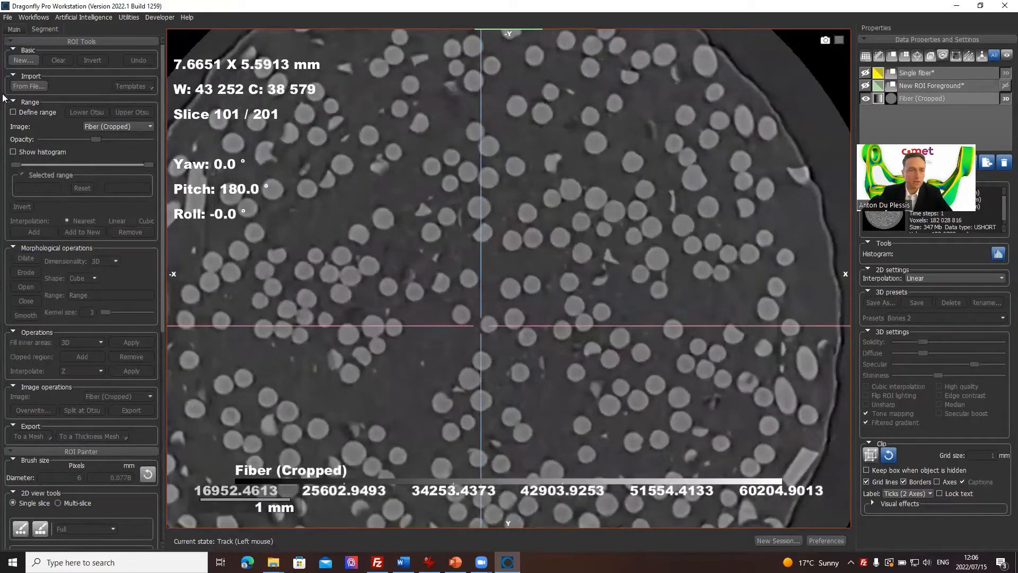
{"action": "left_click", "coordinate": [11, 30]}
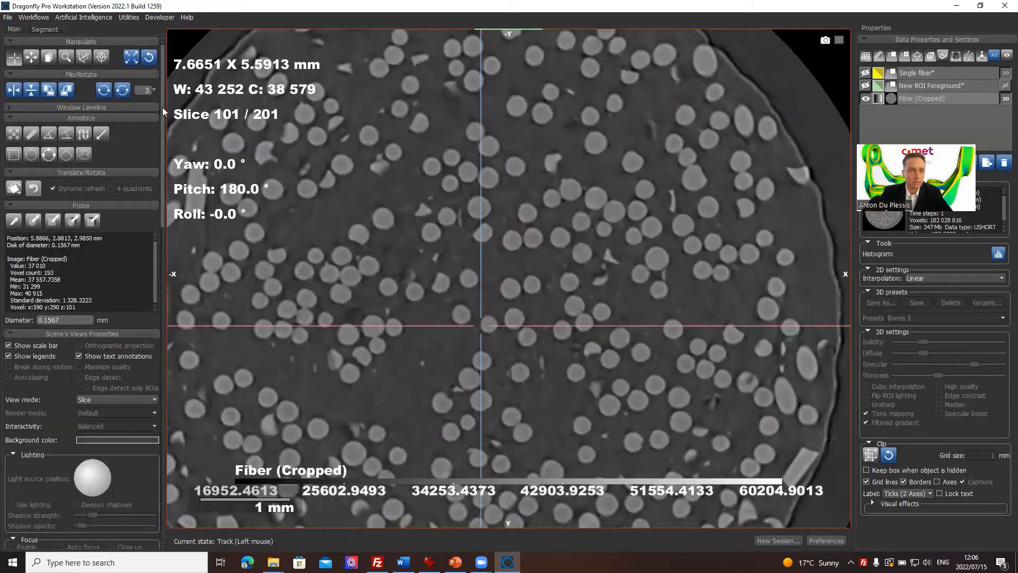
{"action": "left_click_drag", "start_coordinate": [162, 107], "coordinate": [65, 477]}
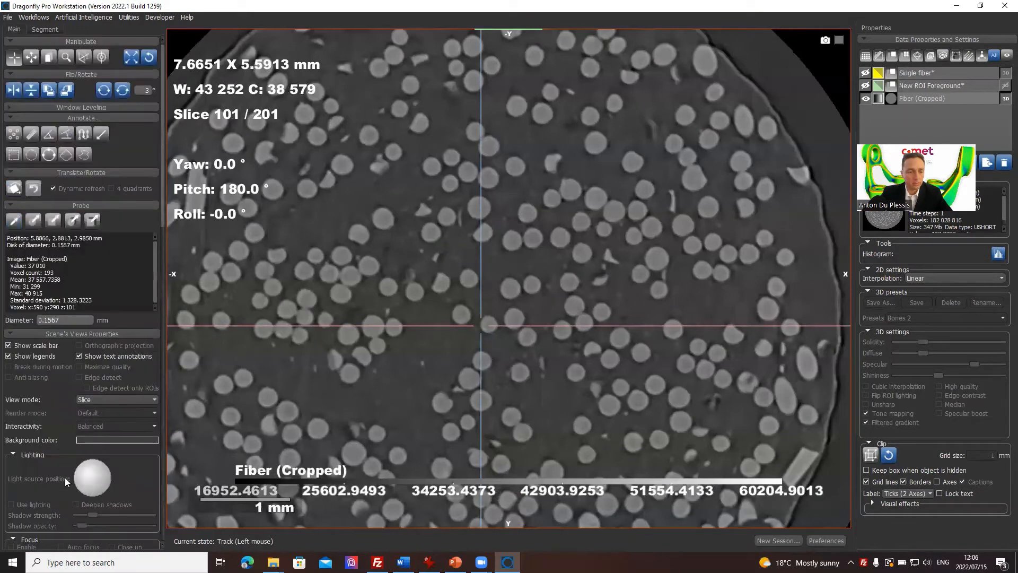
{"action": "left_click_drag", "start_coordinate": [162, 152], "coordinate": [160, 476]}
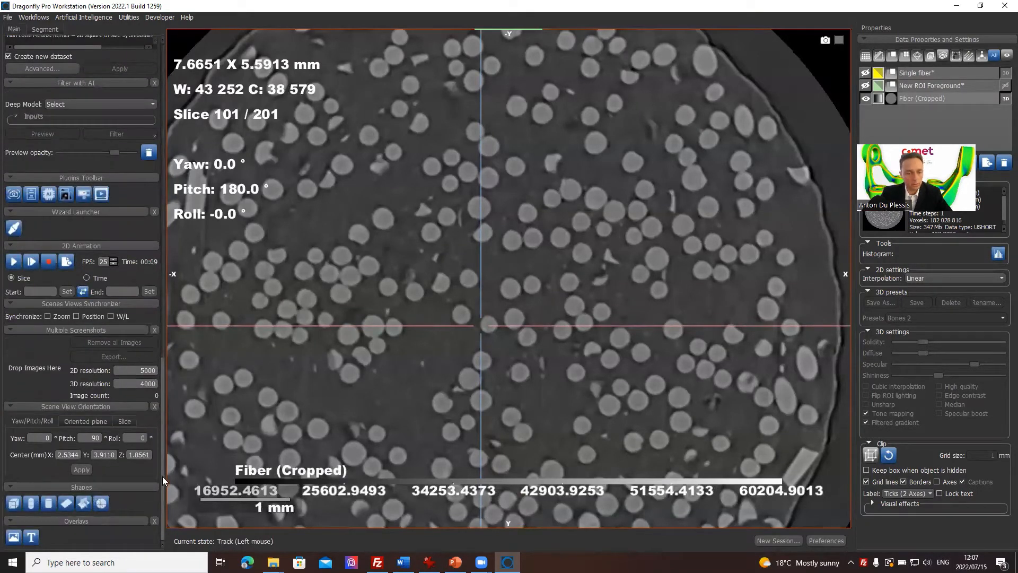
{"action": "left_click", "coordinate": [47, 504]}
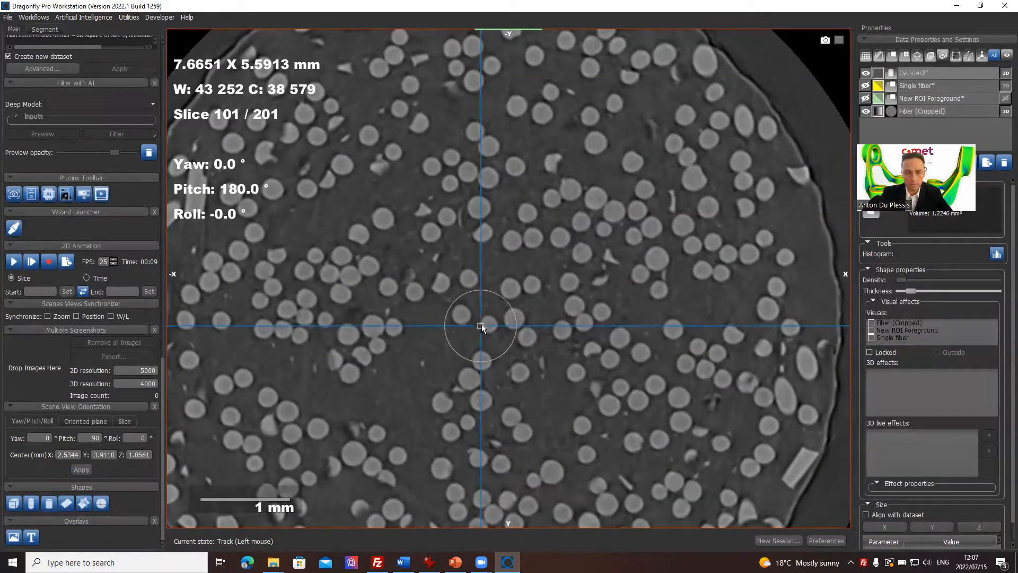
Step: Shrink the cylinder to the diameter of one round fiber, place it over that fiber in the XY view, and restore the four views
{"action": "left_click_drag", "start_coordinate": [481, 326], "coordinate": [446, 269]}
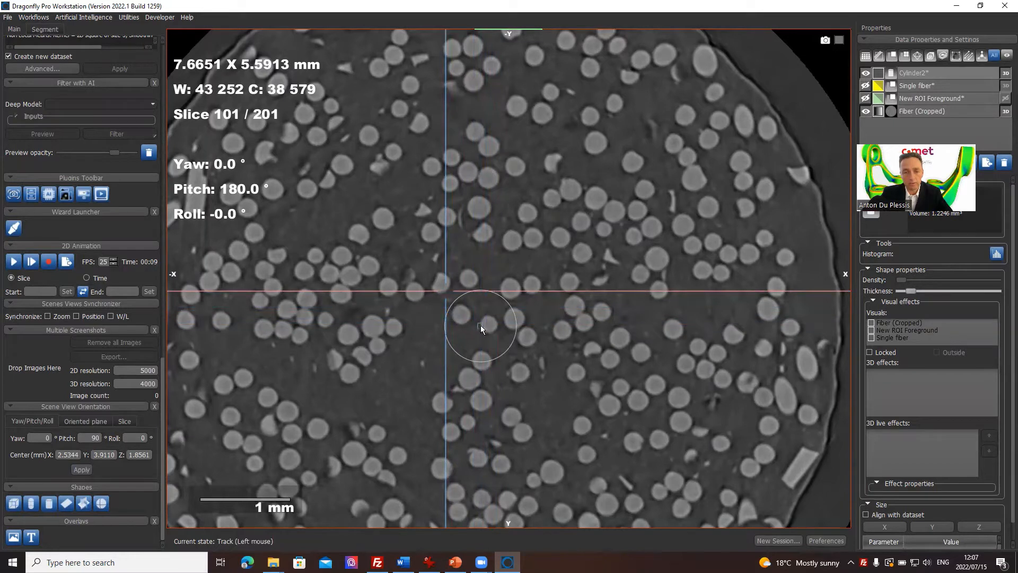
{"action": "left_click_drag", "start_coordinate": [481, 327], "coordinate": [520, 314]}
{"action": "scroll", "coordinate": [516, 309], "scroll_direction": "up", "scroll_amount": 3}
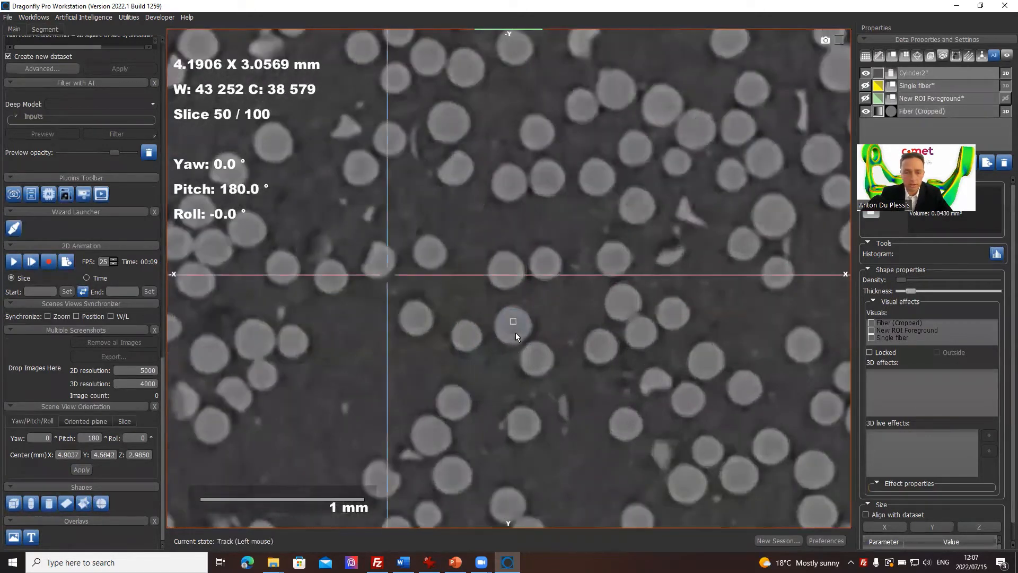
{"action": "mouse_move", "coordinate": [515, 332]}
{"action": "left_mouse_down"}
{"action": "mouse_move", "coordinate": [525, 342]}
{"action": "mouse_move", "coordinate": [528, 302]}
{"action": "mouse_move", "coordinate": [533, 315]}
{"action": "mouse_move", "coordinate": [517, 328]}
{"action": "left_mouse_up"}
{"action": "double_click", "coordinate": [591, 208]}
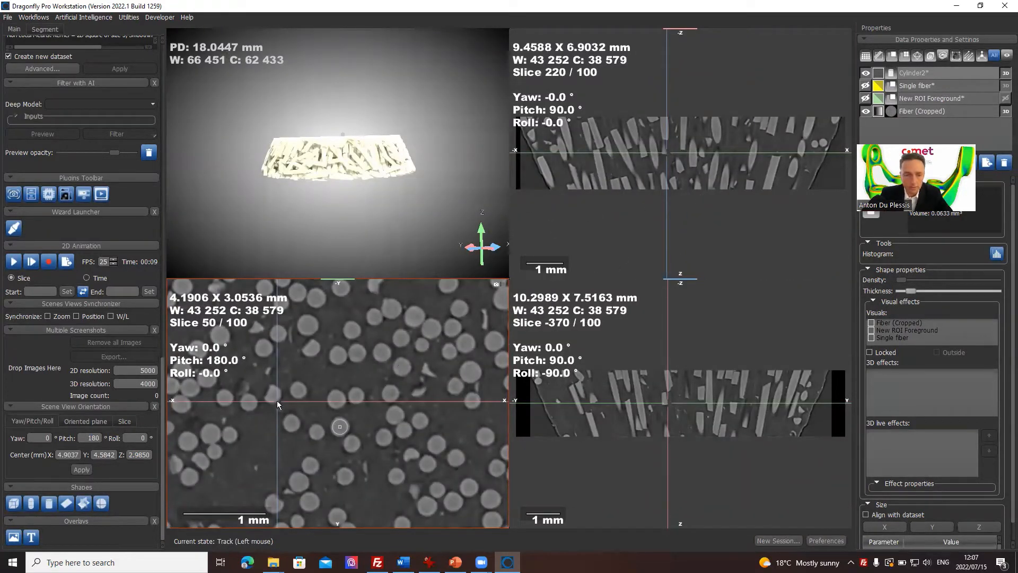
Step: Bring the slices onto the cylinder, then tilt it in the XZ view to the fiber's slant and move it over the fiber
{"action": "left_click_drag", "start_coordinate": [274, 402], "coordinate": [327, 426]}
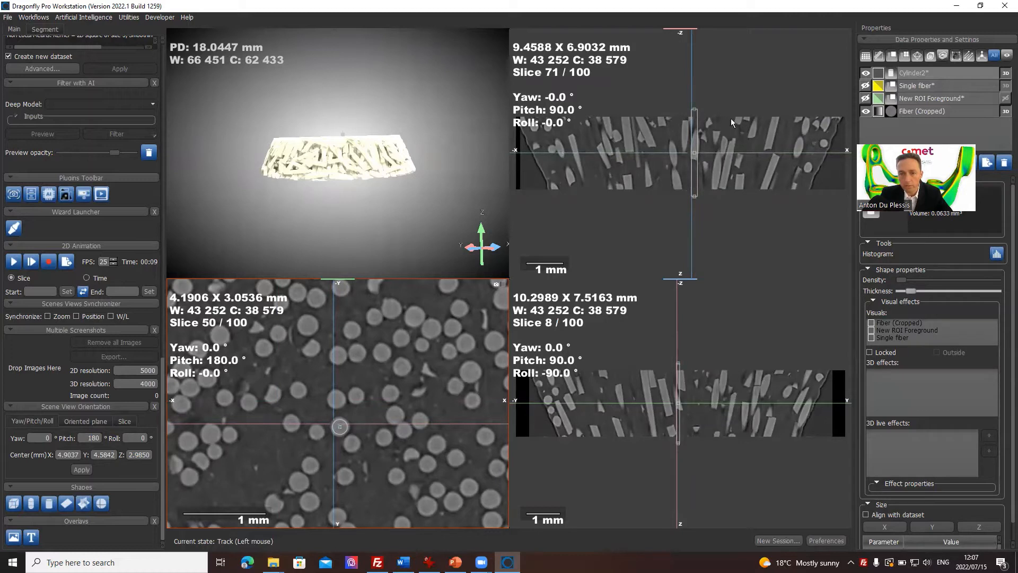
{"action": "scroll", "coordinate": [731, 119], "scroll_direction": "up", "scroll_amount": 4}
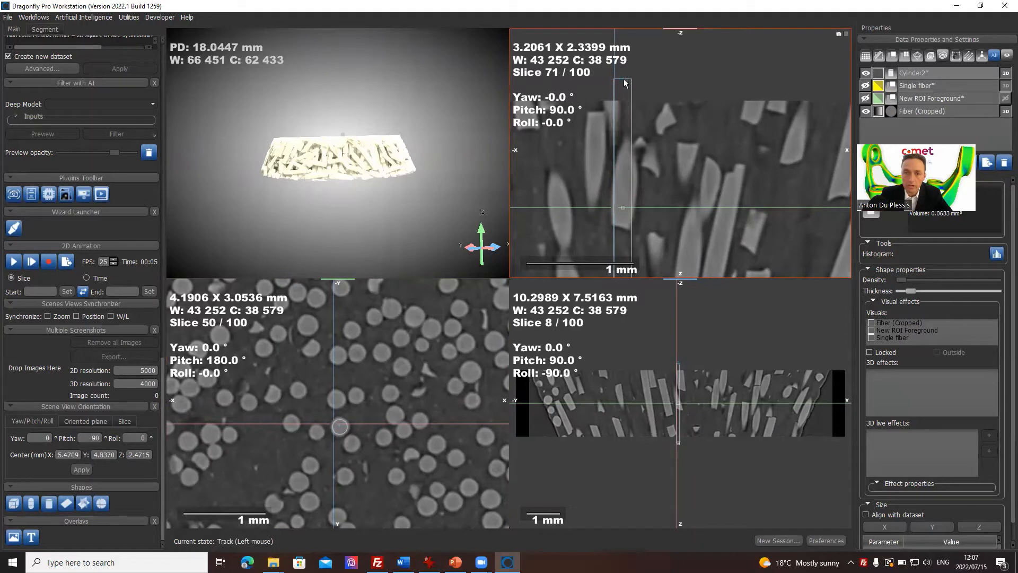
{"action": "left_click_drag", "start_coordinate": [624, 82], "coordinate": [662, 96]}
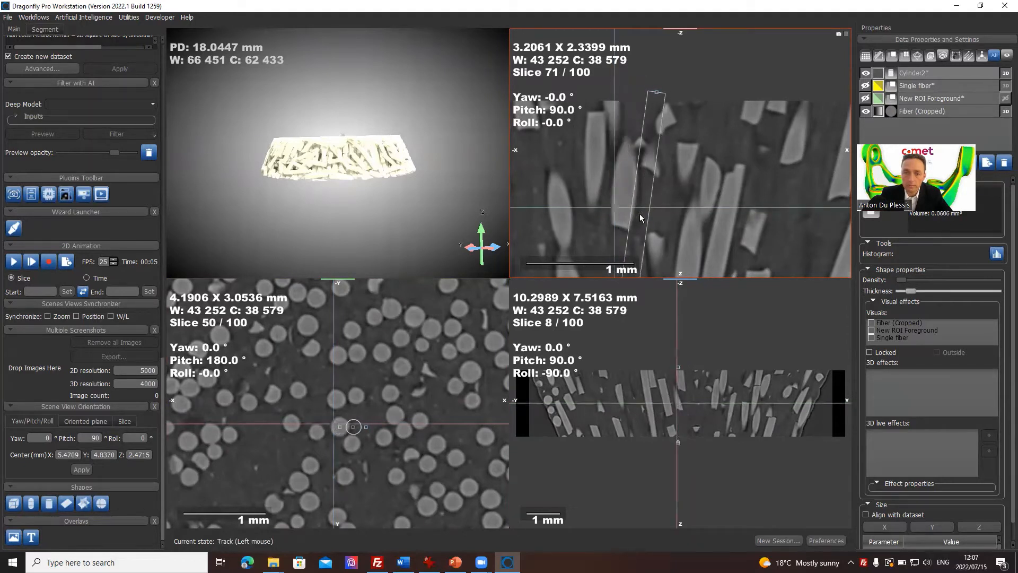
{"action": "left_click_drag", "start_coordinate": [641, 217], "coordinate": [630, 192]}
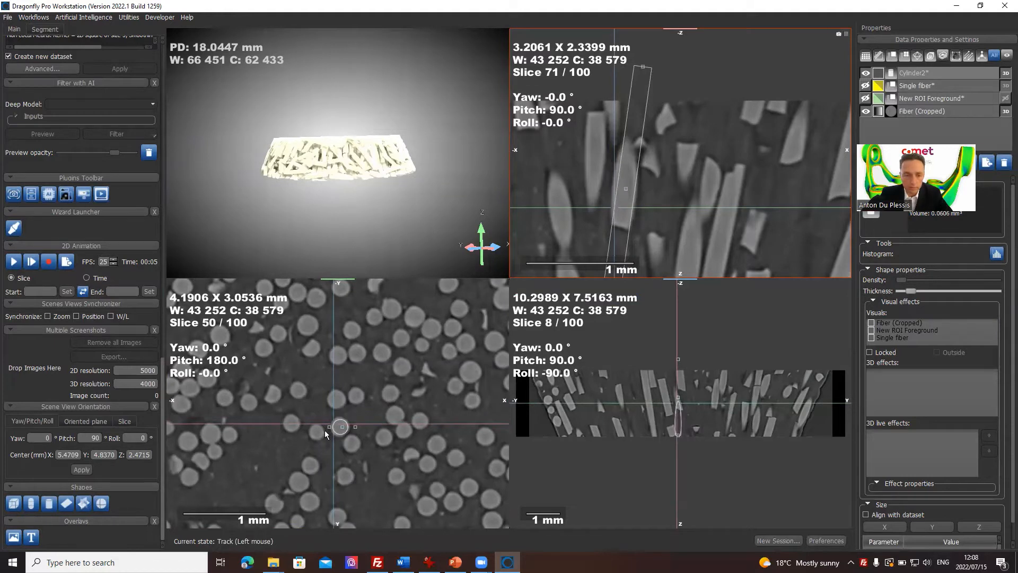
Step: Bring the slices onto the cylinder, then tilt the cylinder in the YZ view to match the fiber's slant
{"action": "left_click_drag", "start_coordinate": [333, 423], "coordinate": [342, 425]}
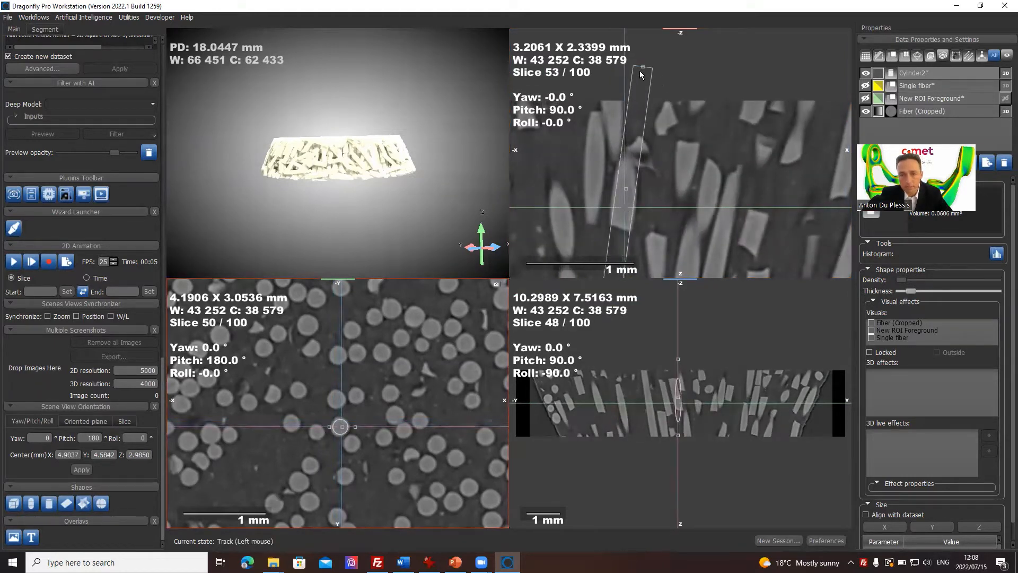
{"action": "left_click_drag", "start_coordinate": [657, 207], "coordinate": [698, 196]}
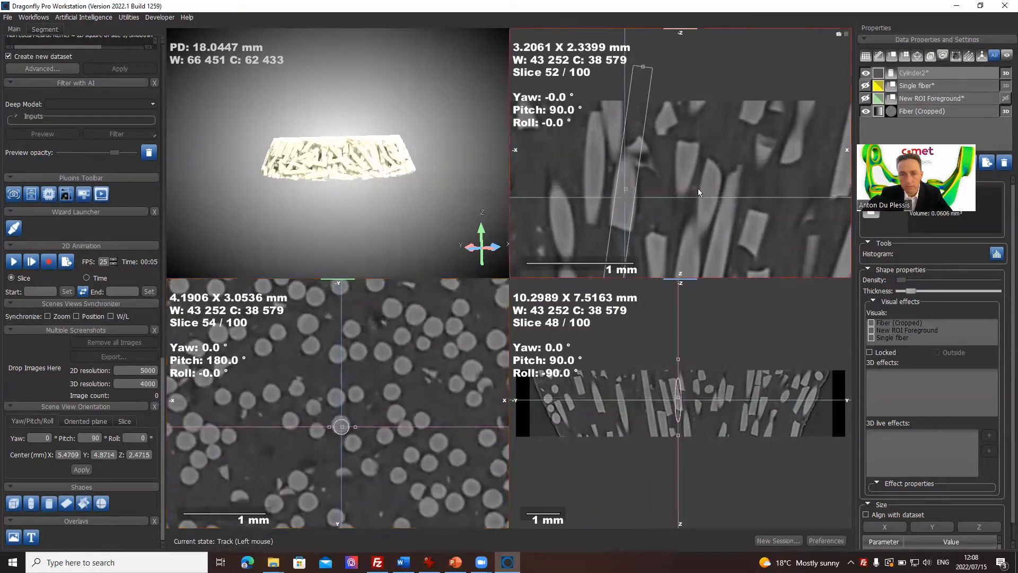
{"action": "scroll", "coordinate": [697, 188], "scroll_direction": "down", "scroll_amount": 15}
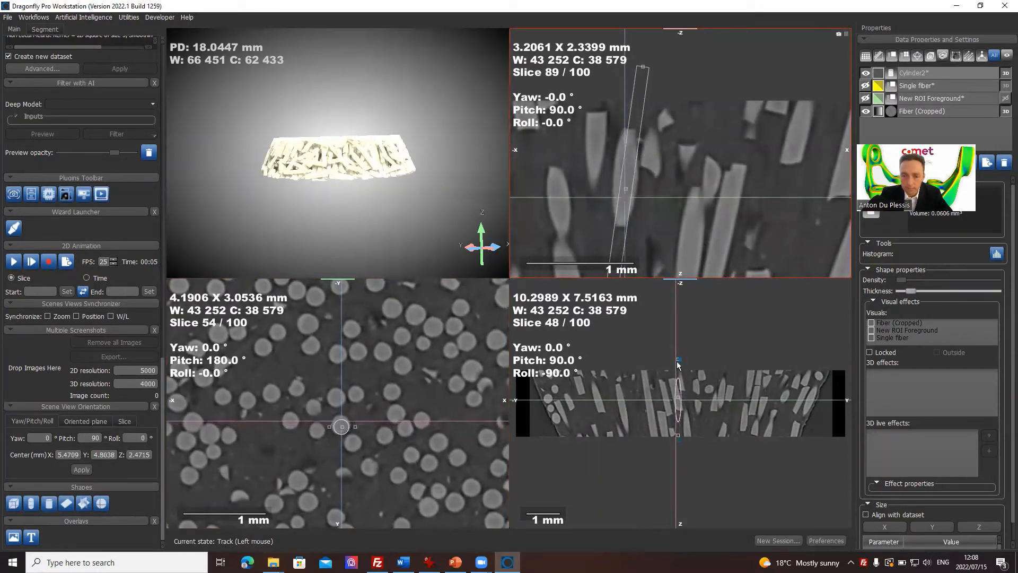
{"action": "scroll", "coordinate": [710, 377], "scroll_direction": "up", "scroll_amount": 3, "text": "ctrl"}
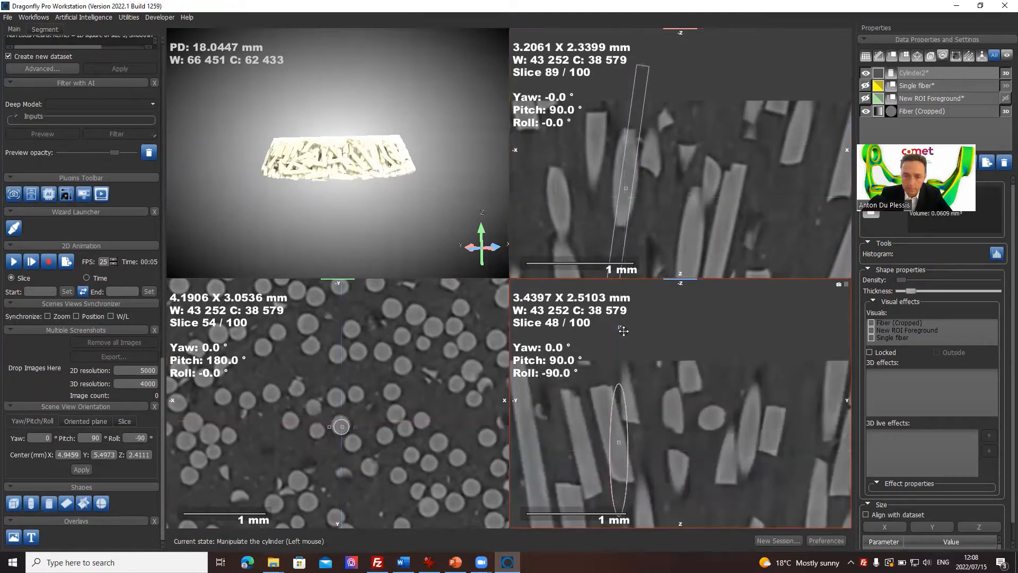
{"action": "left_click_drag", "start_coordinate": [620, 326], "coordinate": [564, 326]}
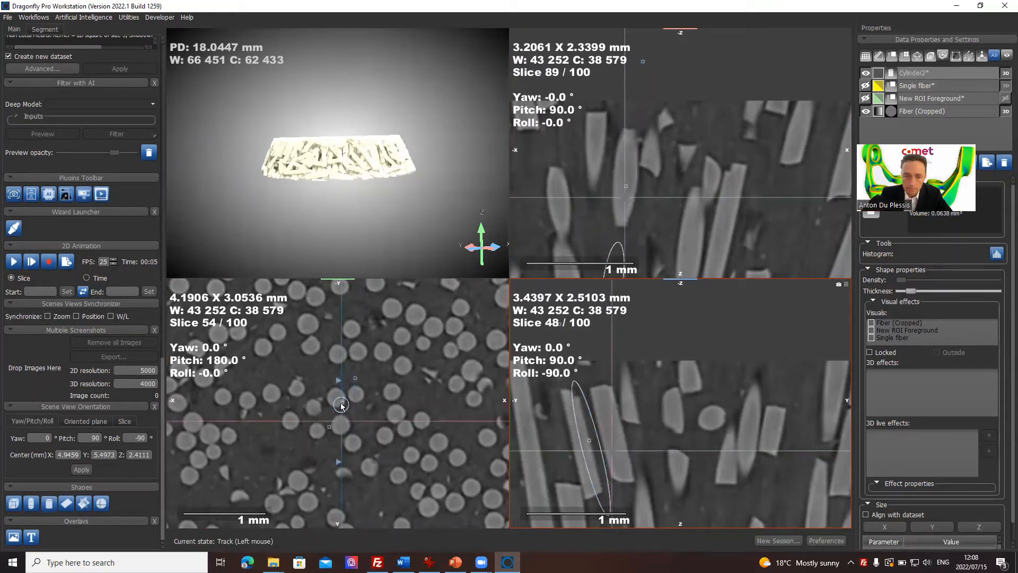
Step: Move the tilted cylinder back onto its round fiber in the XY view
{"action": "left_click_drag", "start_coordinate": [342, 404], "coordinate": [343, 407]}
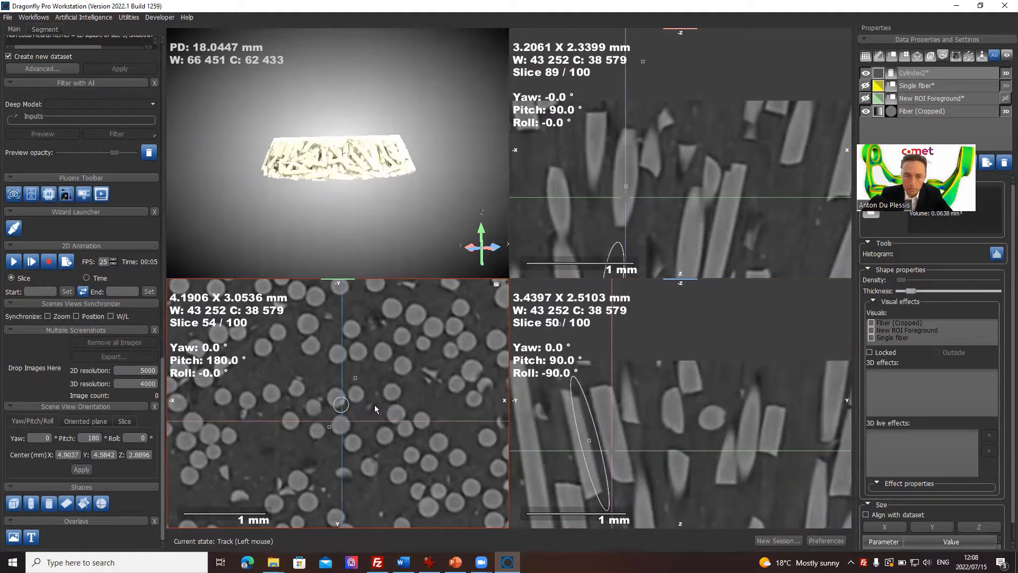
{"action": "left_click_drag", "start_coordinate": [342, 421], "coordinate": [362, 404]}
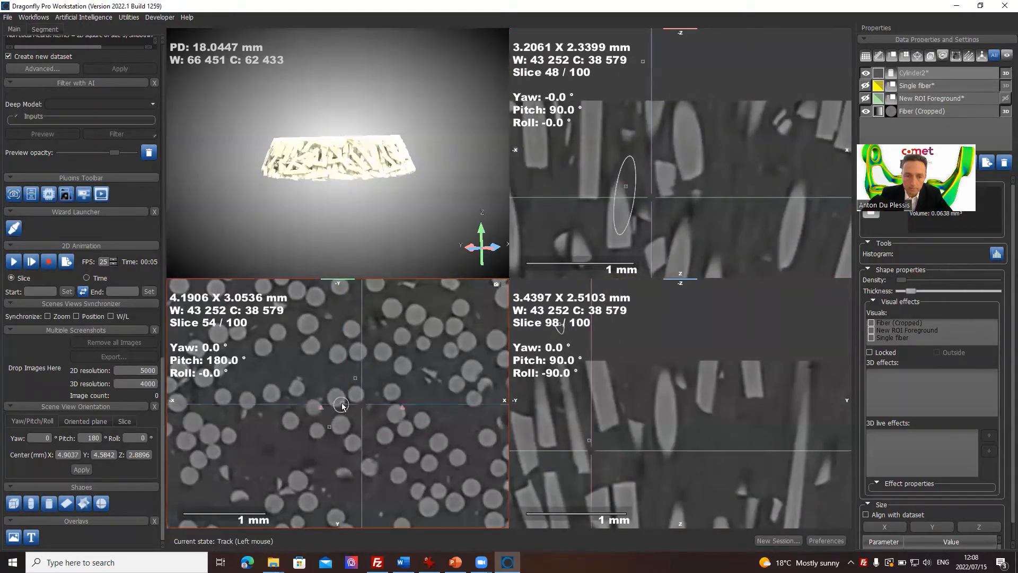
{"action": "scroll", "coordinate": [344, 402], "scroll_direction": "up", "scroll_amount": 1}
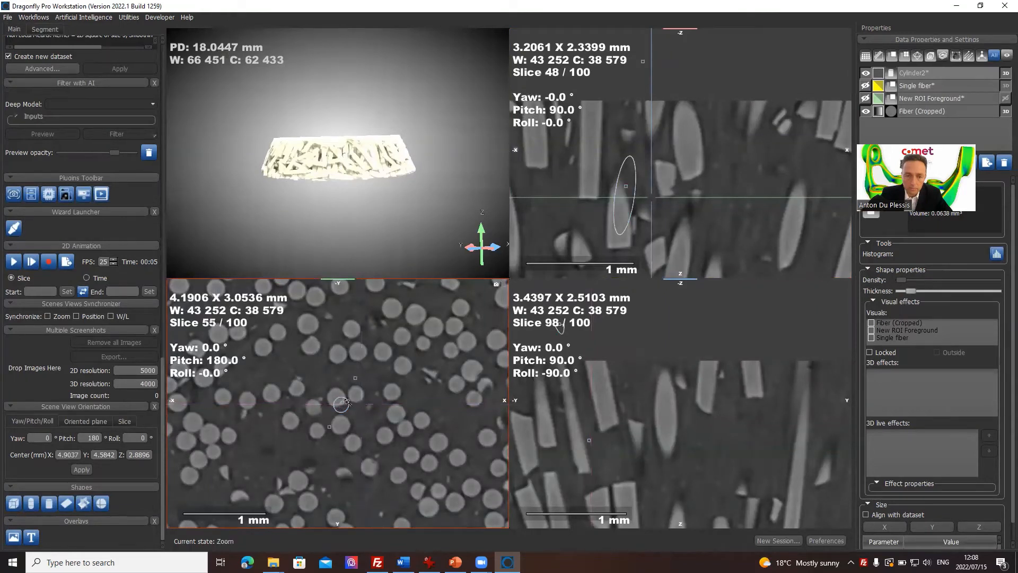
{"action": "scroll", "coordinate": [344, 400], "scroll_direction": "up", "scroll_amount": 5, "text": "ctrl"}
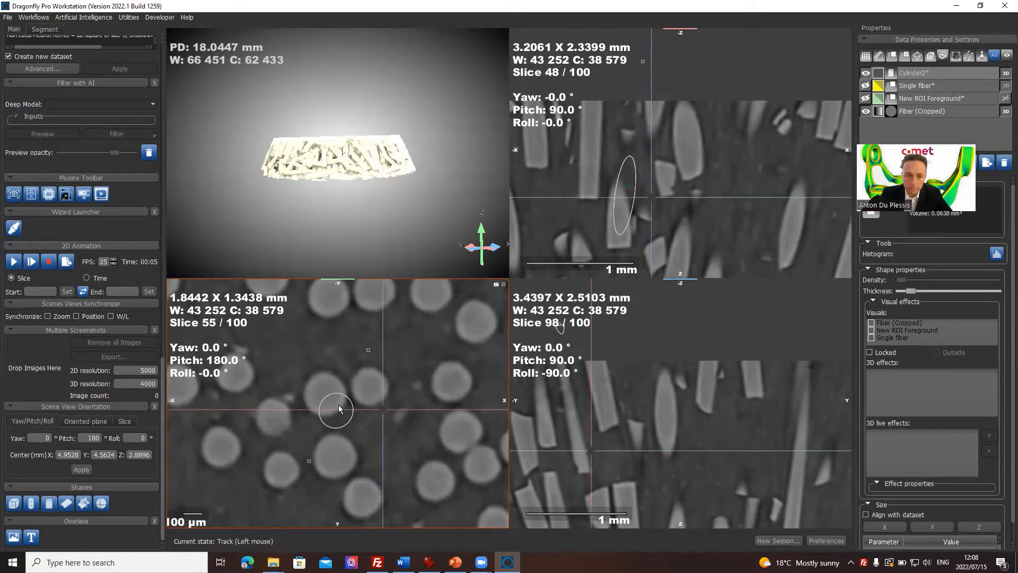
{"action": "left_click_drag", "start_coordinate": [341, 412], "coordinate": [339, 458]}
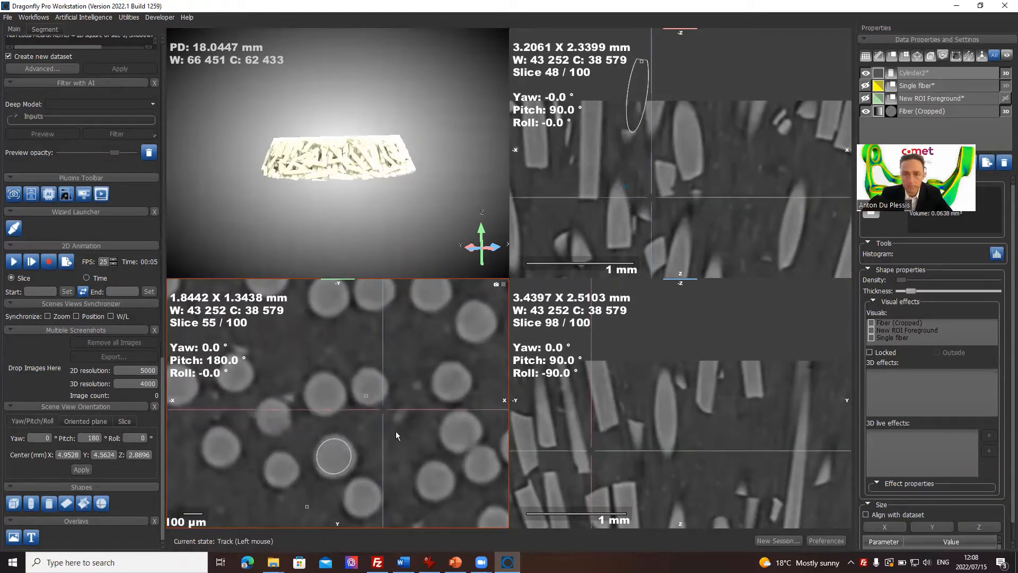
Step: Step the YZ and XZ slices through the cylinder's center to check how it fits the fiber
{"action": "middle_click_drag", "start_coordinate": [690, 386], "coordinate": [721, 346]}
{"action": "right_click_drag", "start_coordinate": [711, 400], "coordinate": [697, 353]}
{"action": "scroll", "coordinate": [698, 353], "scroll_direction": "down", "scroll_amount": 11}
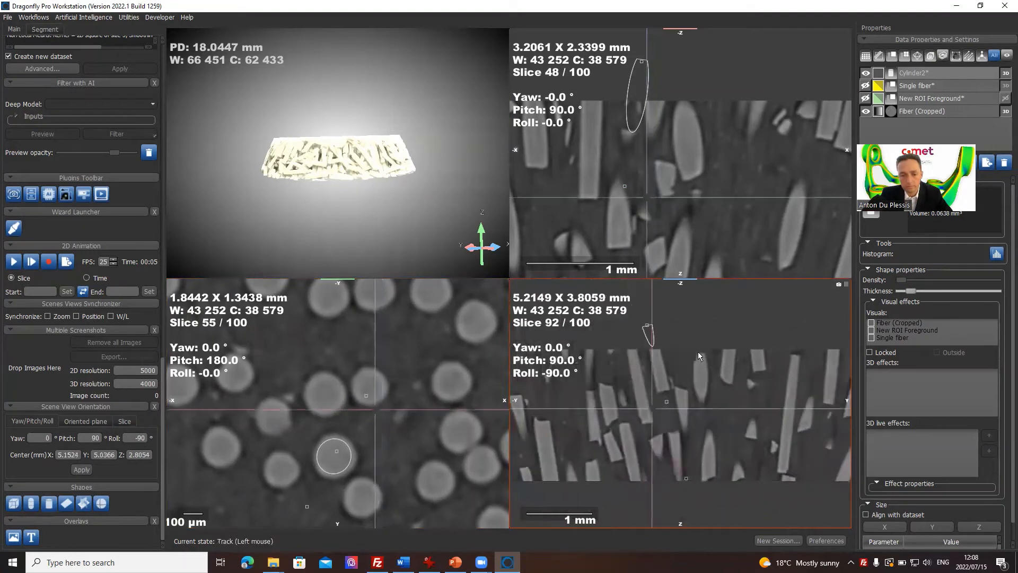
{"action": "scroll", "coordinate": [698, 352], "scroll_direction": "down", "scroll_amount": 20}
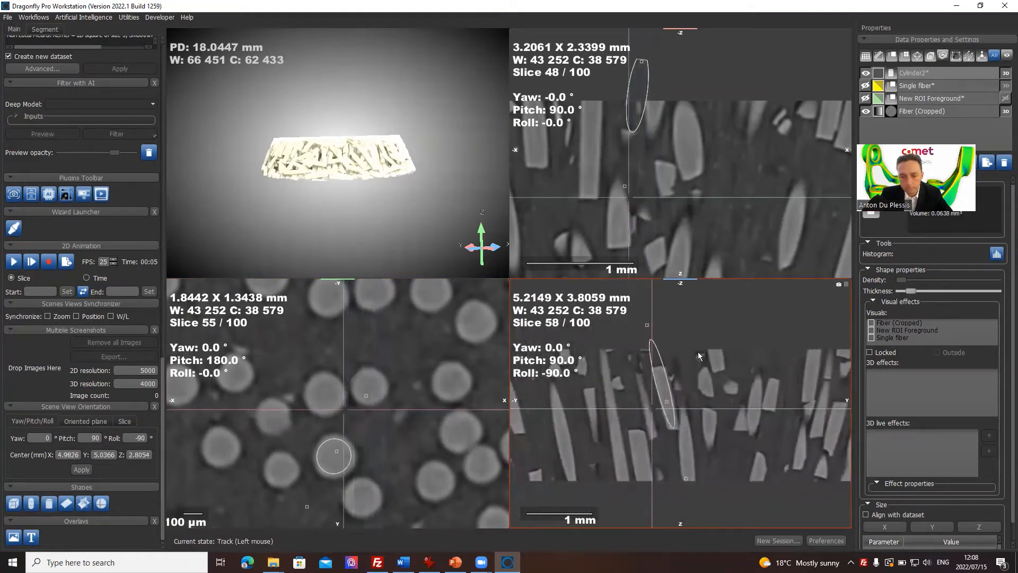
{"action": "scroll", "coordinate": [698, 351], "scroll_direction": "down", "scroll_amount": 1}
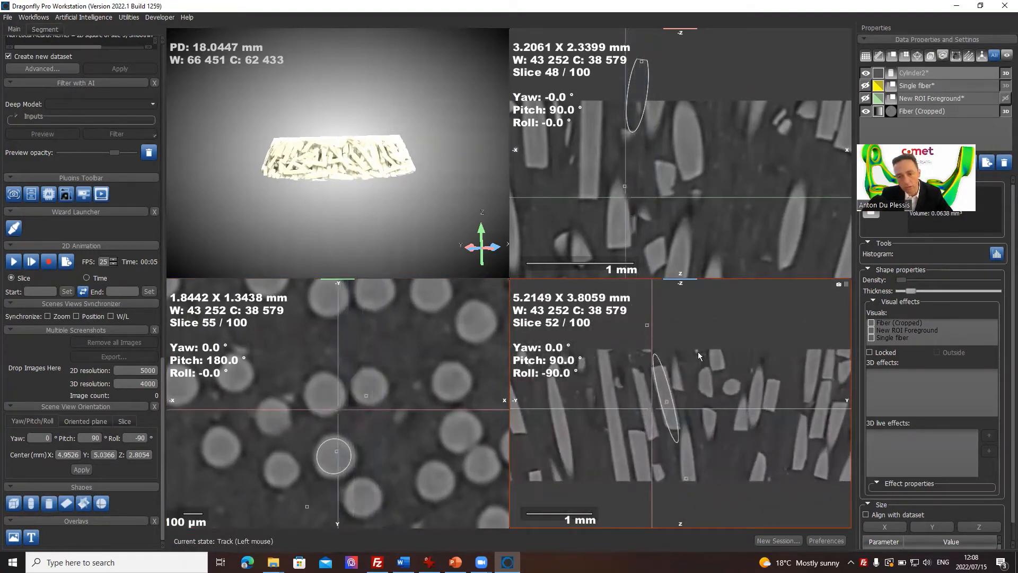
{"action": "left_click", "coordinate": [692, 174]}
{"action": "scroll", "coordinate": [692, 173], "scroll_direction": "up", "scroll_amount": 20}
{"action": "scroll", "coordinate": [692, 174], "scroll_direction": "down", "scroll_amount": 20}
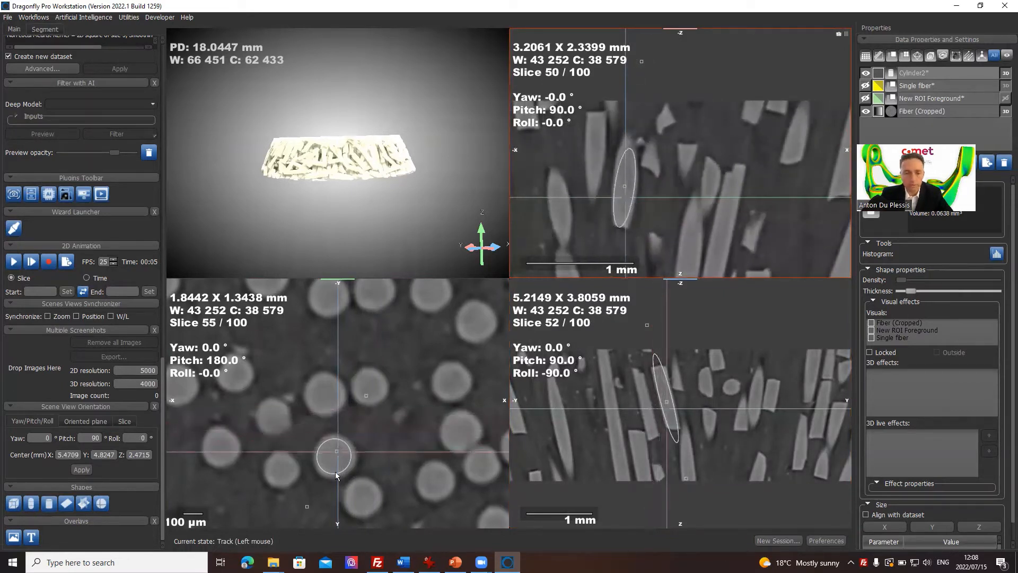
Step: Switch the XZ view to Non planar 2D view for the selected cylinder, inspect it maximized, and restore the four views
{"action": "left_click", "coordinate": [947, 74]}
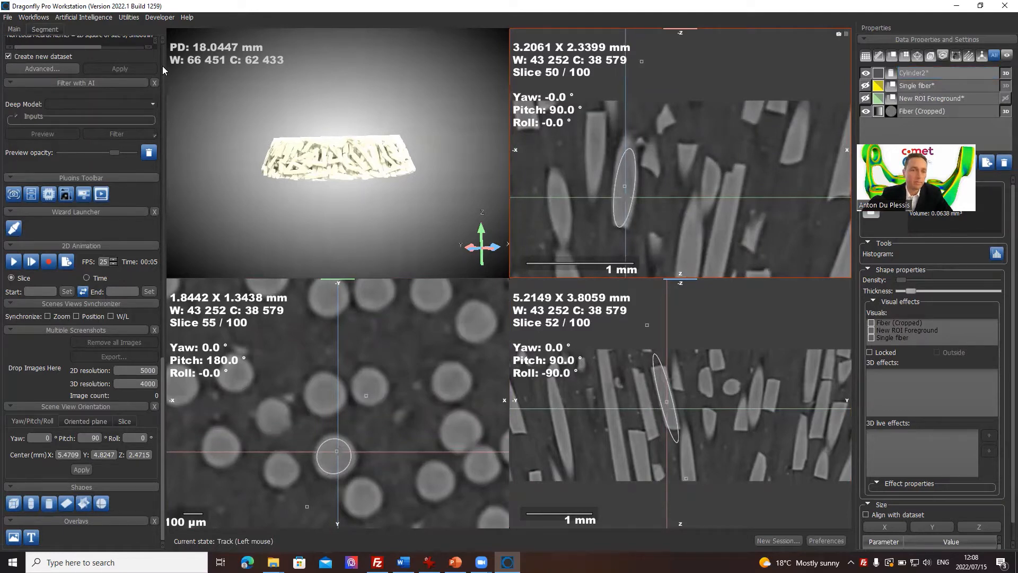
{"action": "scroll", "coordinate": [162, 66], "scroll_direction": "up", "scroll_amount": 10}
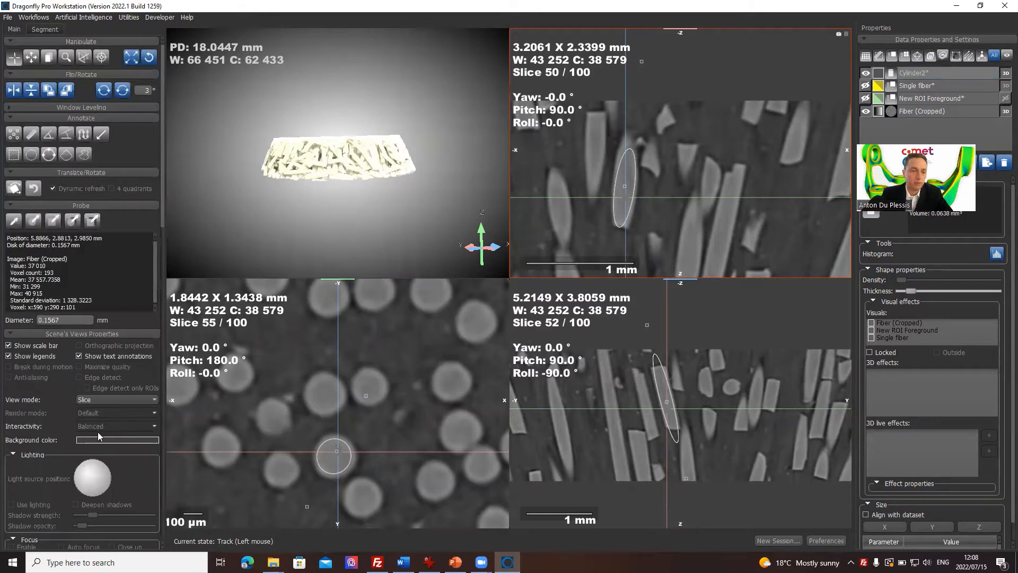
{"action": "left_click", "coordinate": [135, 399]}
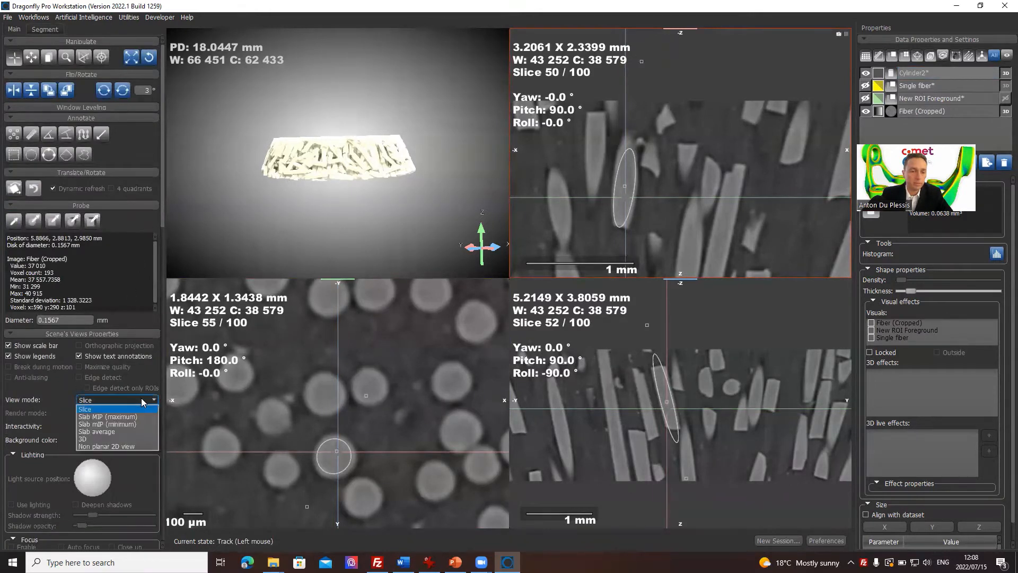
{"action": "left_click", "coordinate": [113, 447]}
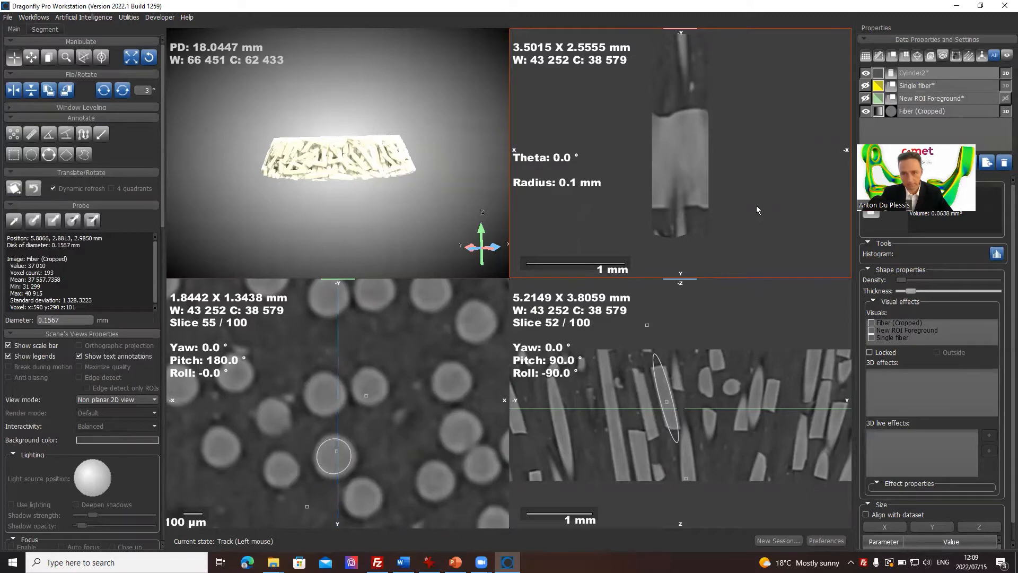
{"action": "left_click_drag", "start_coordinate": [756, 205], "coordinate": [762, 227]}
{"action": "double_click", "coordinate": [723, 210]}
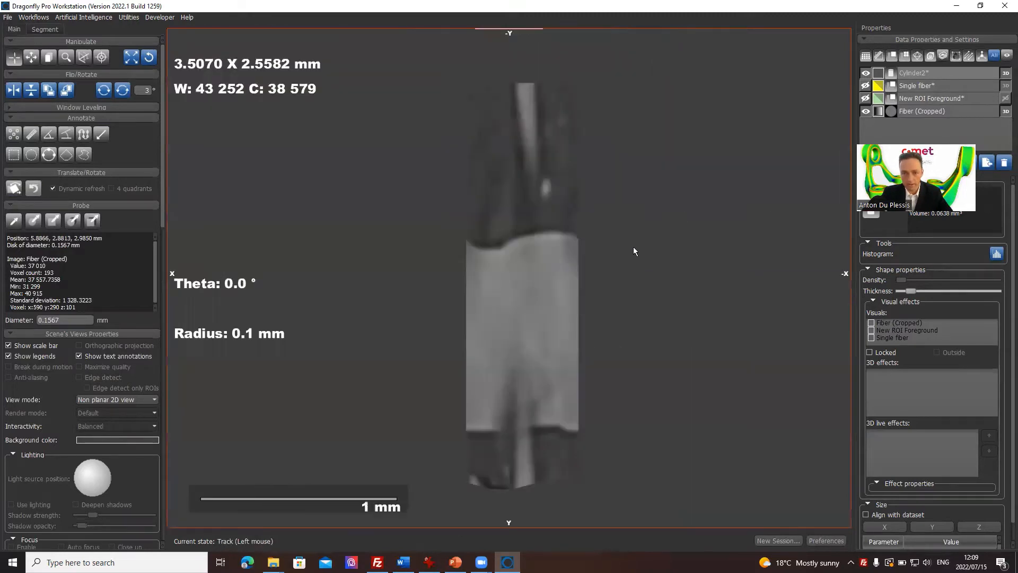
{"action": "double_click", "coordinate": [552, 295]}
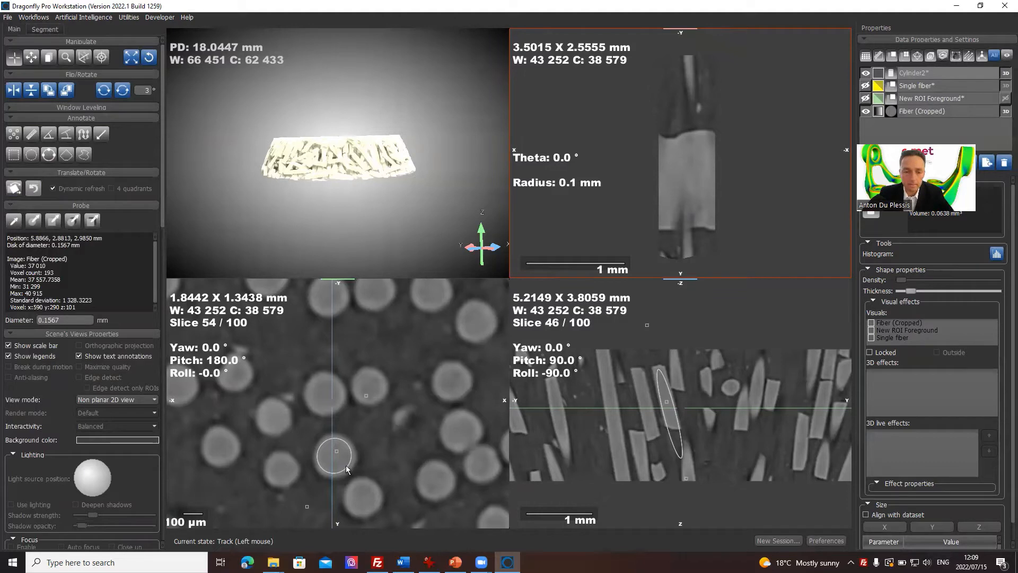
Step: Enlarge the cylinder slightly toward the fiber's edge in the XY view and check the outline in the maximized view
{"action": "mouse_move", "coordinate": [327, 487]}
{"action": "right_mouse_down"}
{"action": "mouse_move", "coordinate": [309, 449]}
{"action": "mouse_move", "coordinate": [313, 499]}
{"action": "right_mouse_up"}
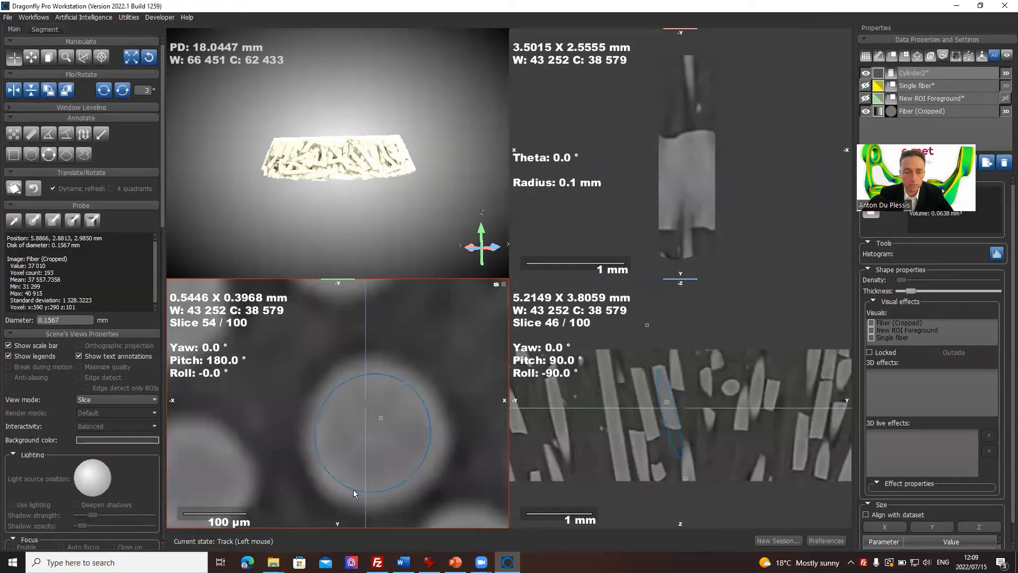
{"action": "left_click_drag", "start_coordinate": [354, 493], "coordinate": [381, 498]}
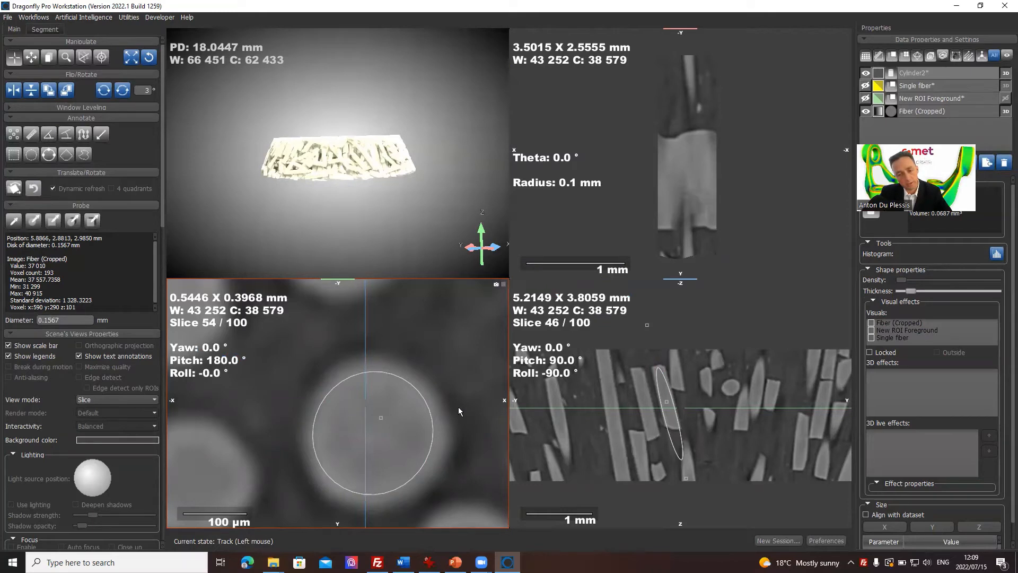
{"action": "double_click", "coordinate": [413, 348]}
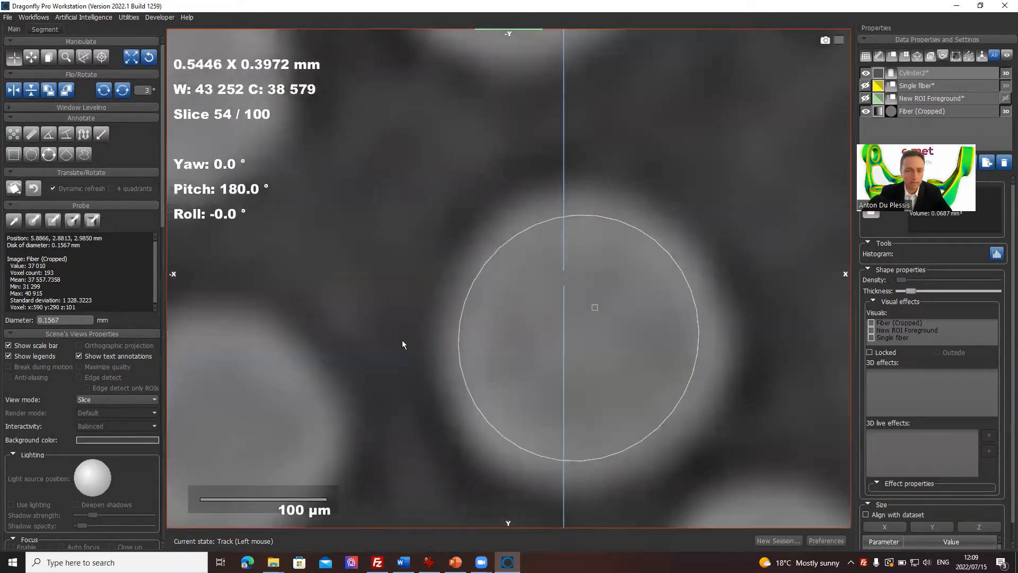
{"action": "double_click", "coordinate": [402, 340]}
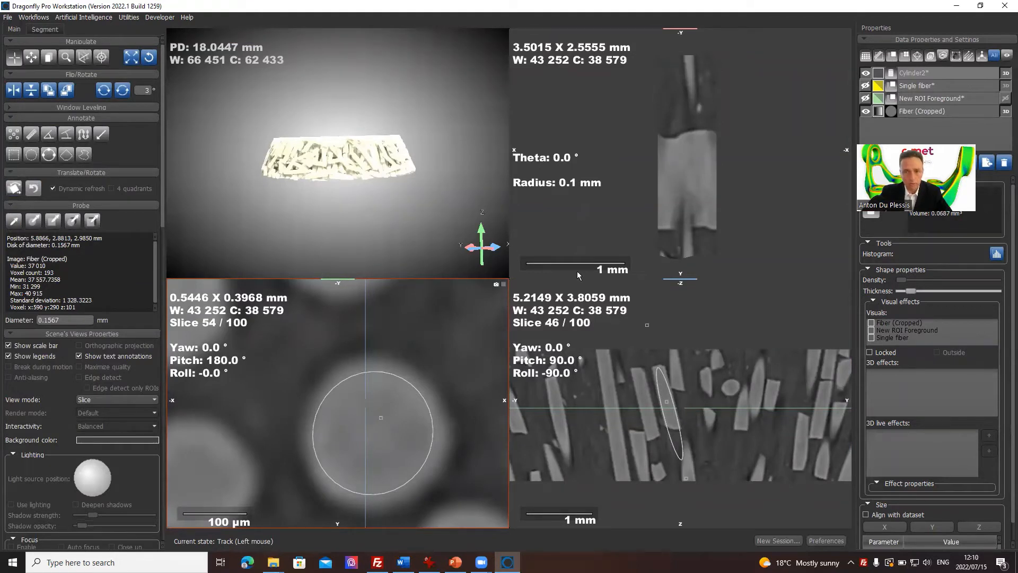
Step: Frame the 3D rendering closer and from above, and try a screenshot export of it with a width of 4000
{"action": "left_click_drag", "start_coordinate": [410, 247], "coordinate": [335, 219]}
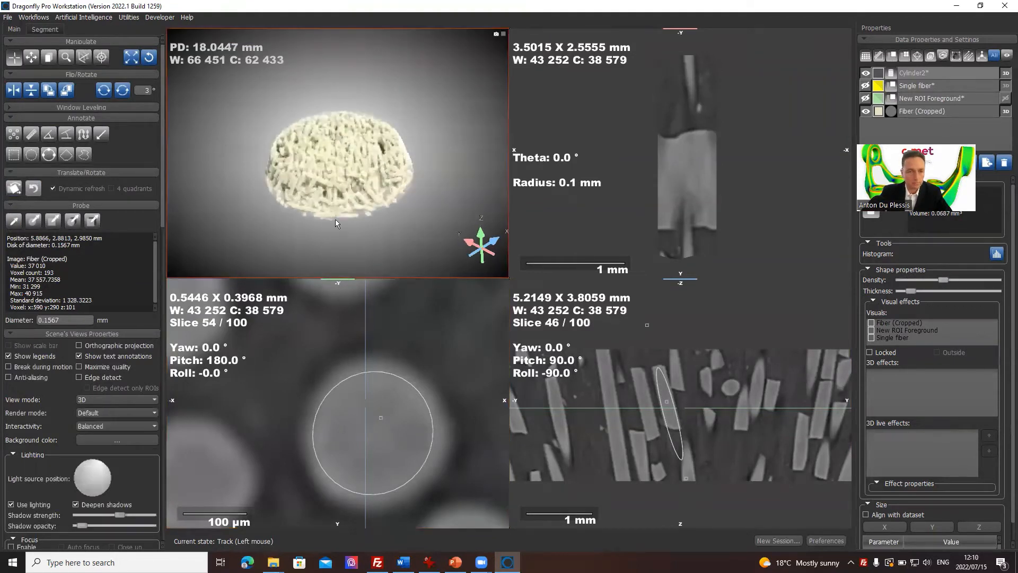
{"action": "scroll", "coordinate": [318, 217], "scroll_direction": "up", "scroll_amount": 5}
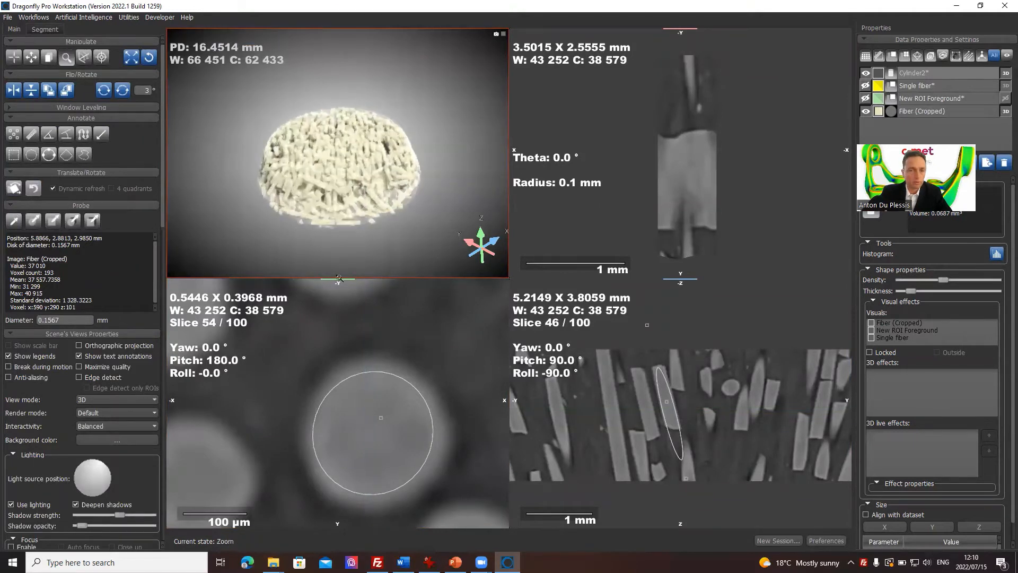
{"action": "left_click_drag", "start_coordinate": [304, 218], "coordinate": [320, 162]}
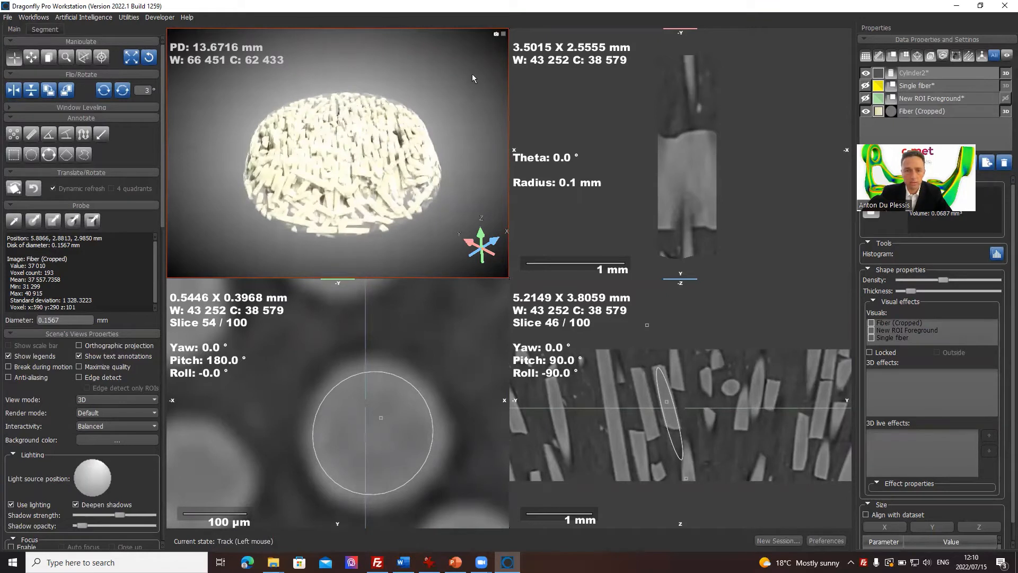
{"action": "right_click", "coordinate": [342, 101]}
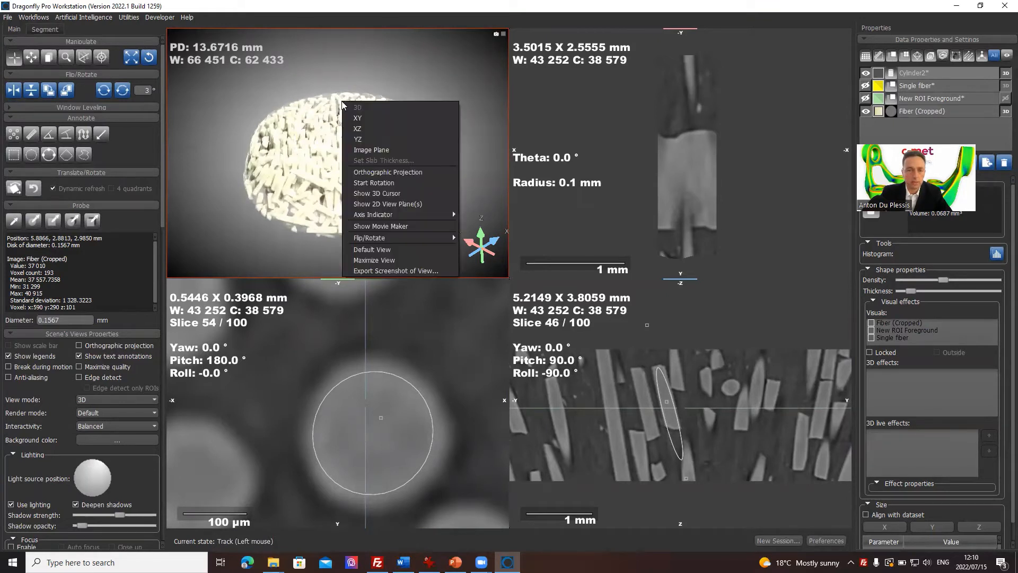
{"action": "left_click", "coordinate": [417, 270]}
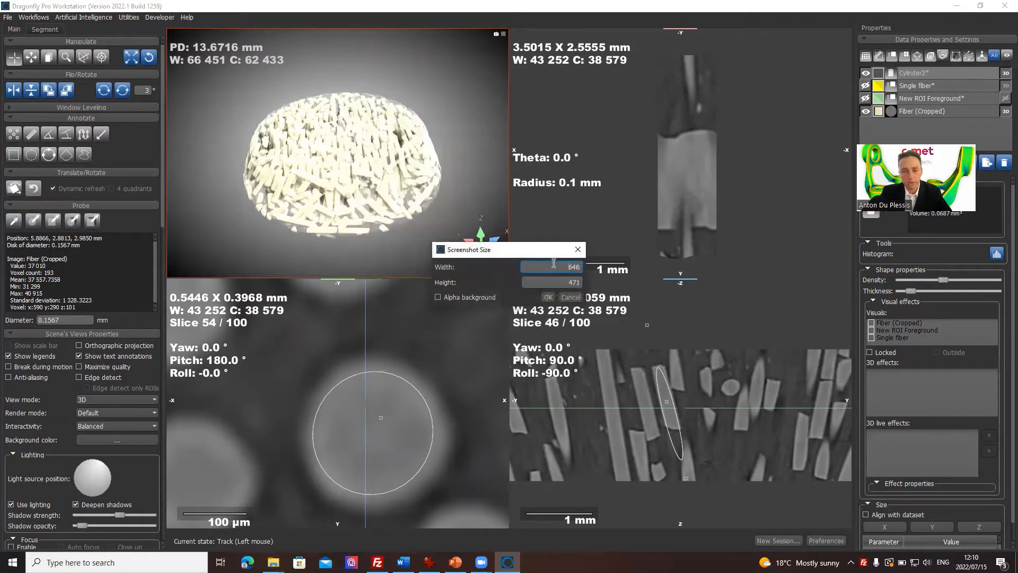
{"action": "type", "text": "4000"}
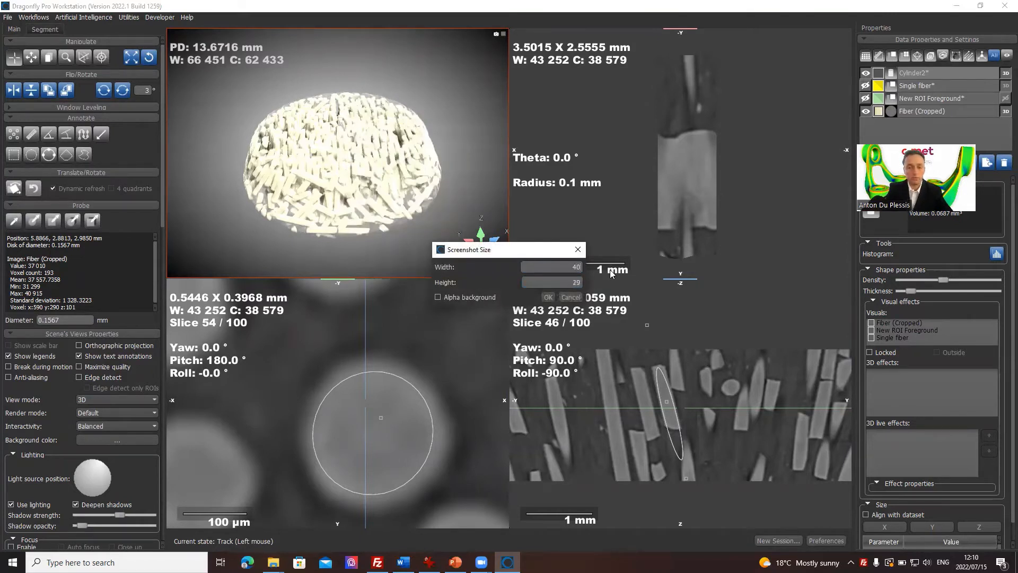
{"action": "left_click", "coordinate": [574, 295]}
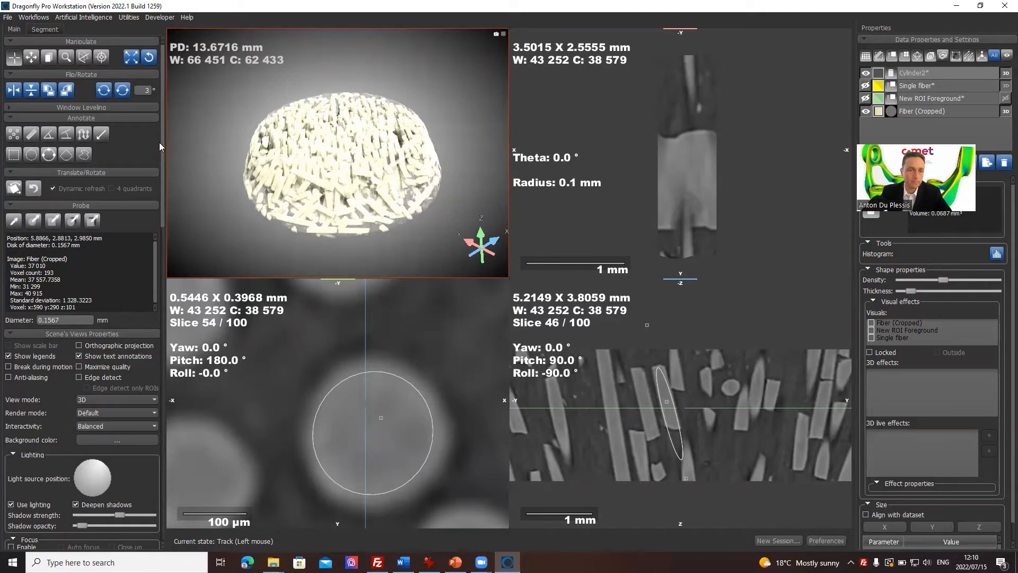
{"action": "left_click_drag", "start_coordinate": [159, 142], "coordinate": [157, 473]}
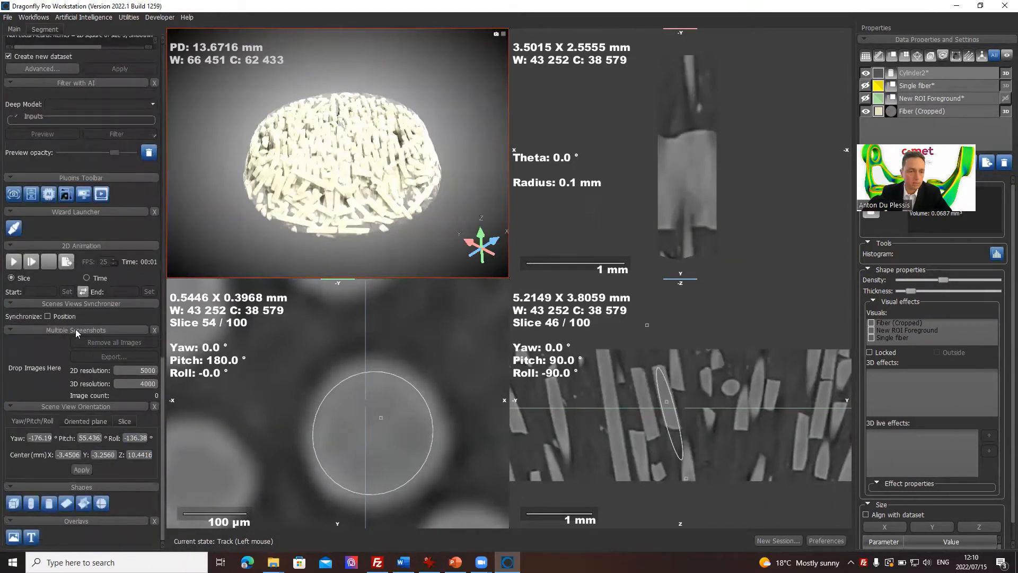
{"action": "left_click_drag", "start_coordinate": [201, 244], "coordinate": [243, 80]}
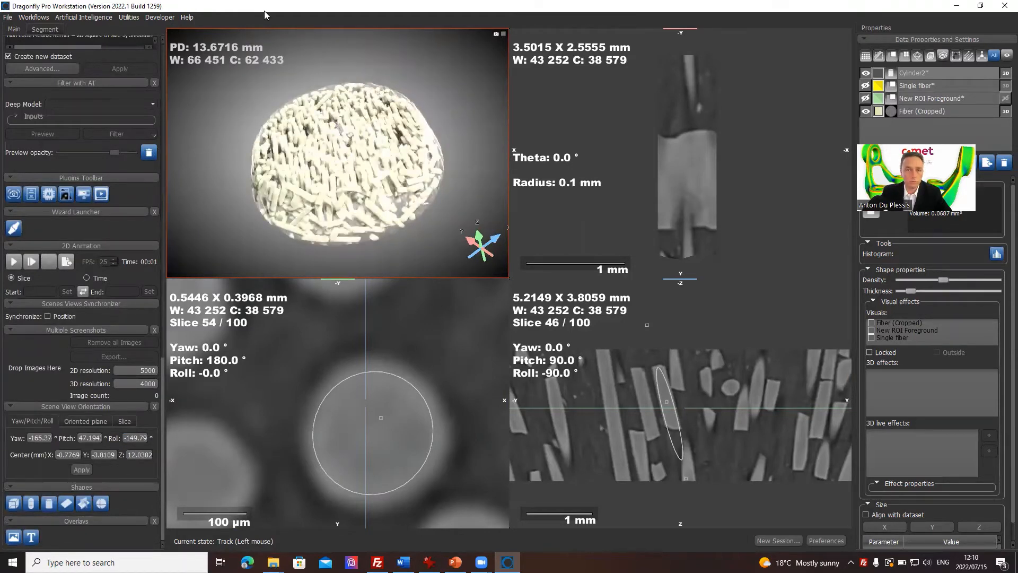
{"action": "left_click_drag", "start_coordinate": [265, 10], "coordinate": [434, 47]}
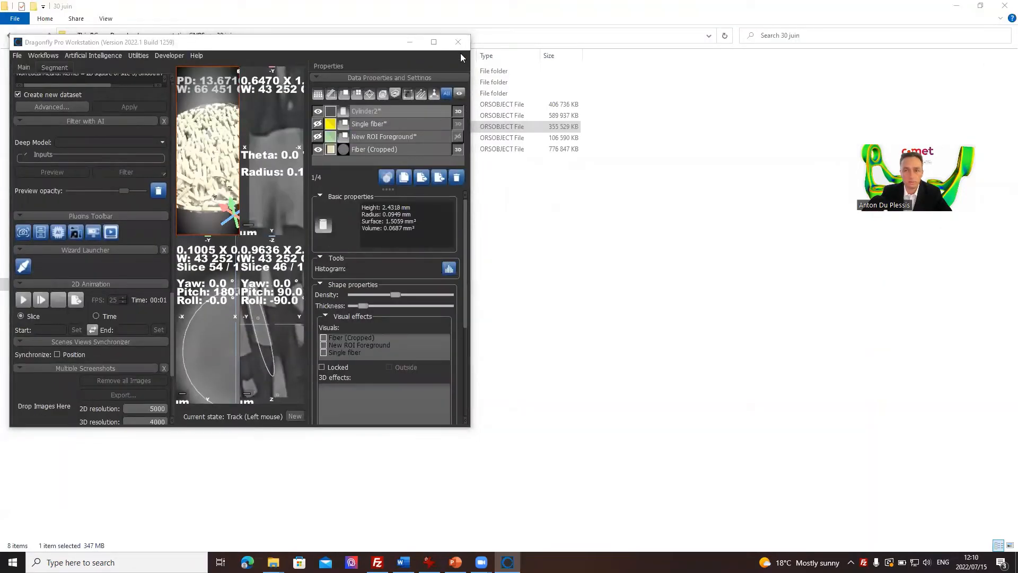
{"action": "left_click", "coordinate": [906, 7]}
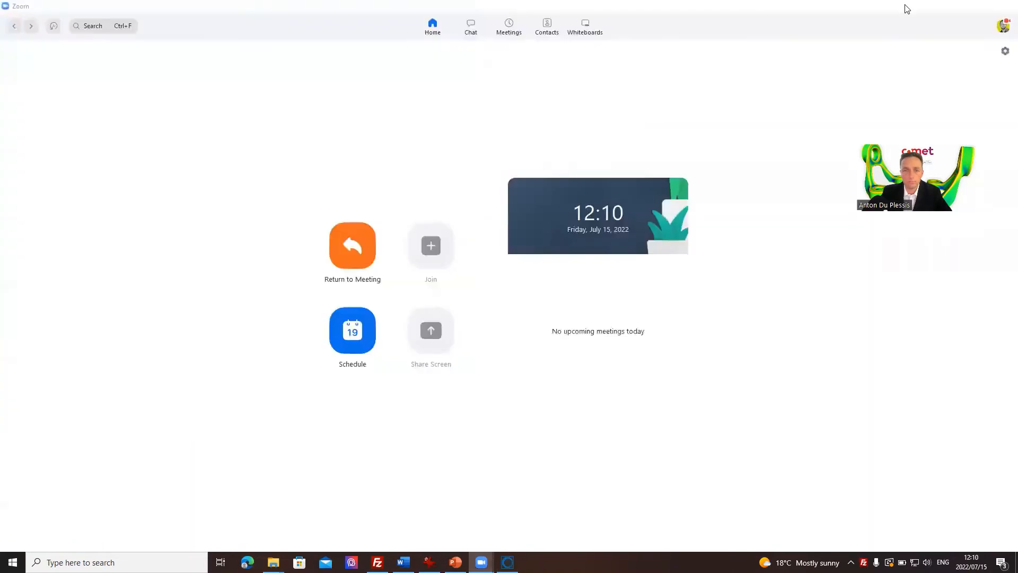
Step: Switch back to Dragonfly and add a screenshot of the XY view to the multiple screenshots collection
{"action": "left_click", "coordinate": [436, 48]}
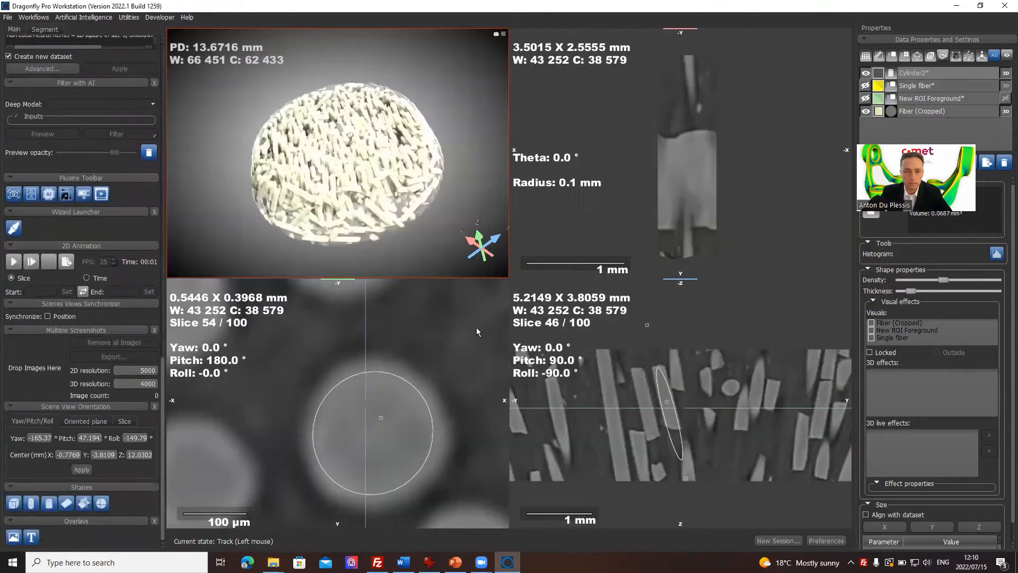
{"action": "left_click", "coordinate": [476, 330]}
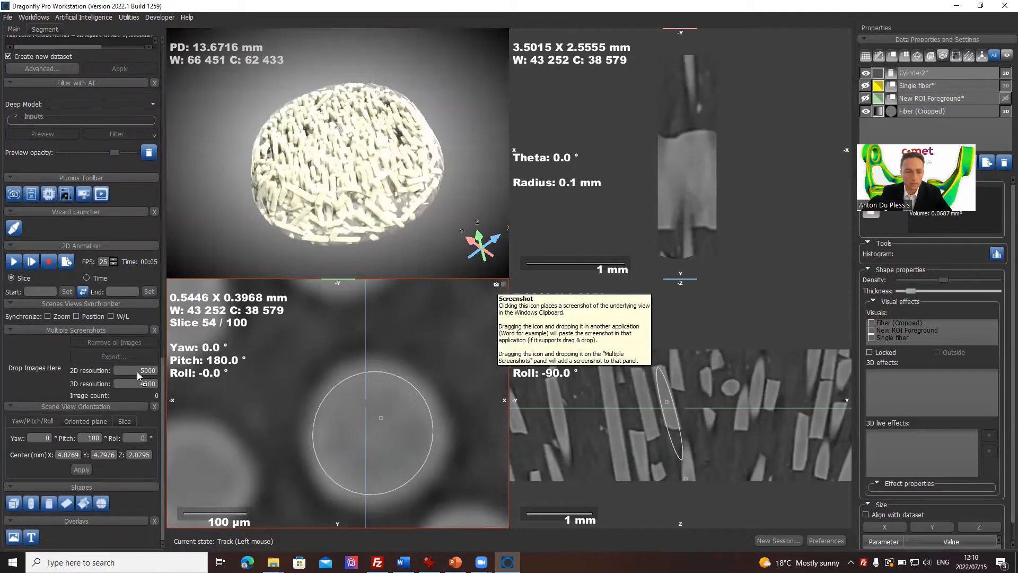
{"action": "left_click_drag", "start_coordinate": [32, 345], "coordinate": [33, 345]}
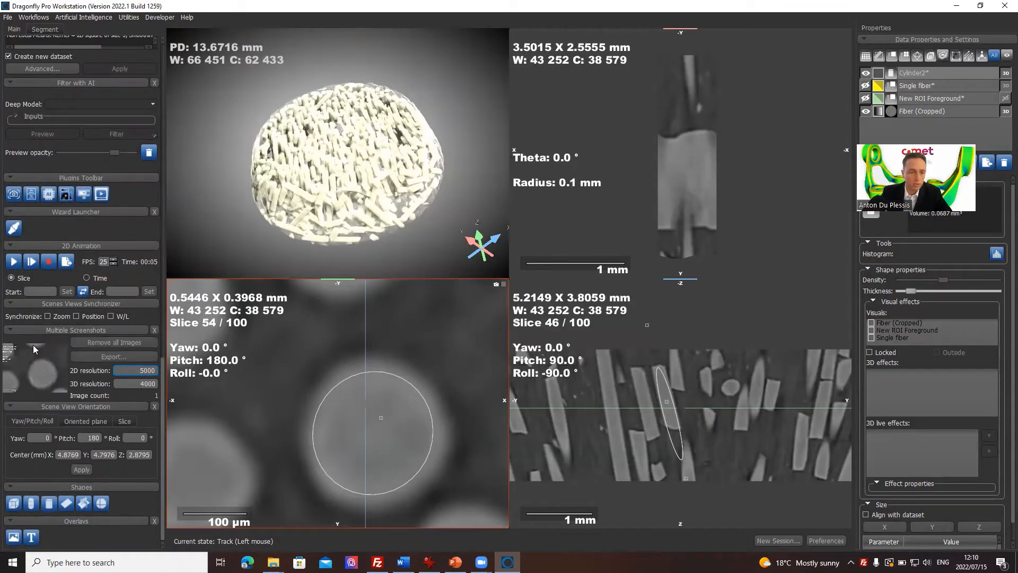
Step: Add a screenshot of the YZ view to the multiple screenshots collection and browse through the collected images
{"action": "left_click", "coordinate": [775, 82]}
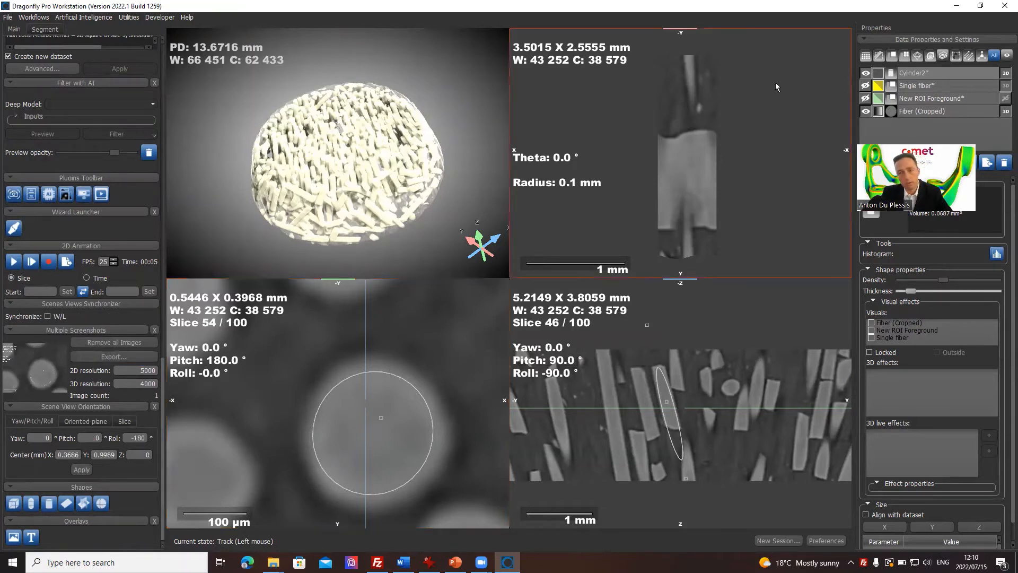
{"action": "left_click", "coordinate": [806, 319]}
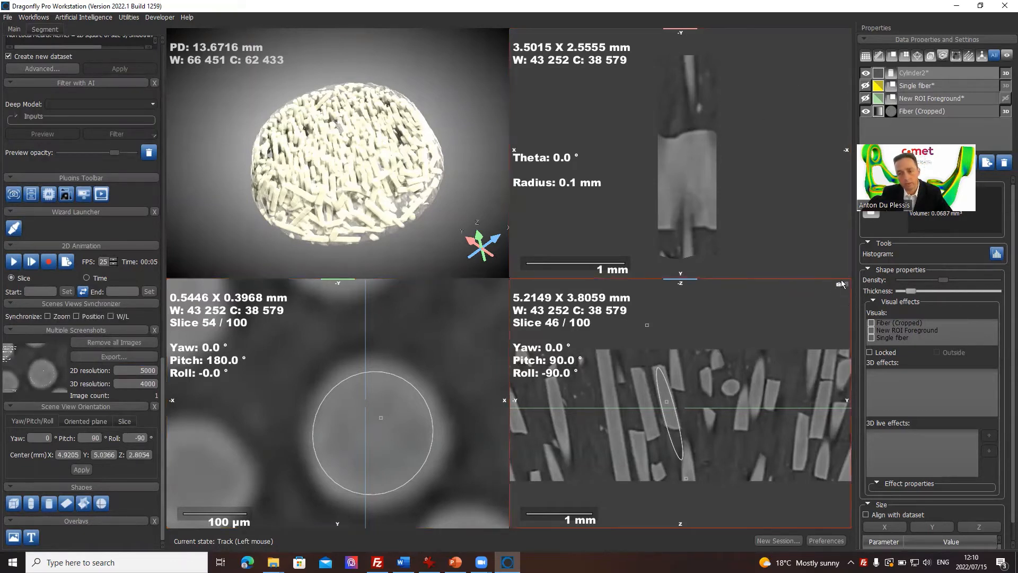
{"action": "left_click", "coordinate": [839, 284]}
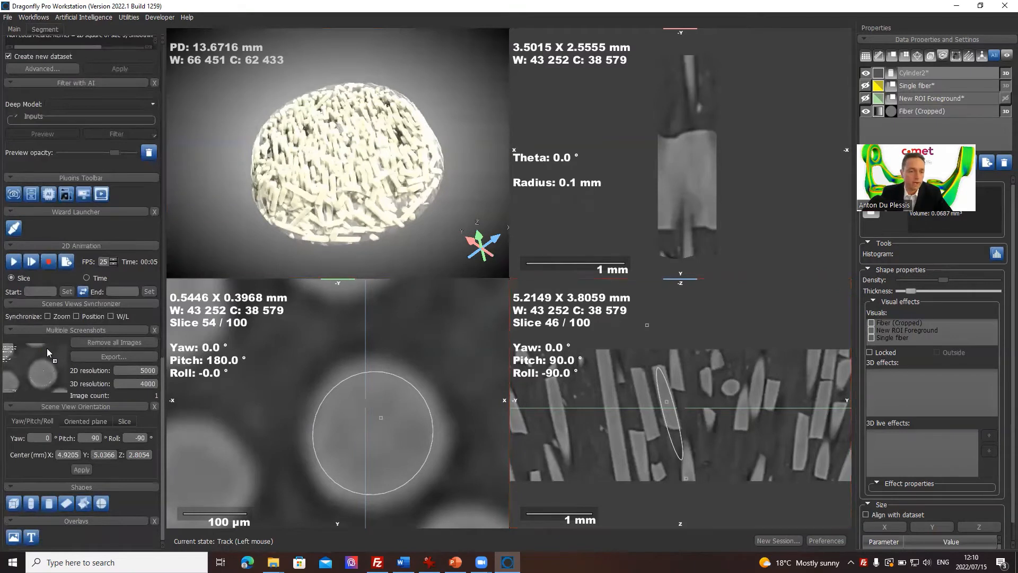
{"action": "scroll", "coordinate": [439, 367], "scroll_direction": "up", "scroll_amount": 4}
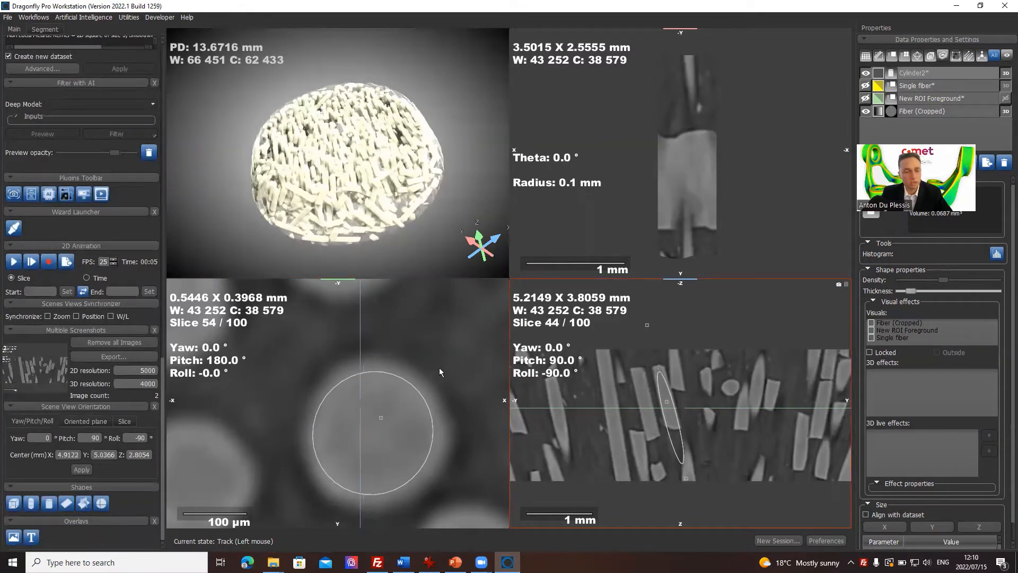
{"action": "scroll", "coordinate": [439, 367], "scroll_direction": "down", "scroll_amount": 9}
{"action": "scroll", "coordinate": [439, 367], "scroll_direction": "up", "scroll_amount": 4}
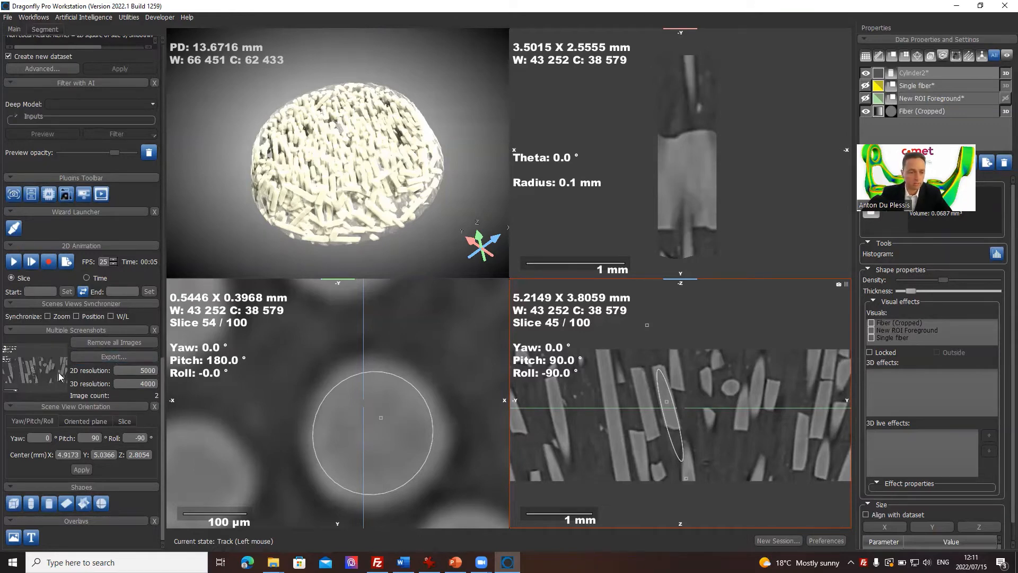
{"action": "scroll", "coordinate": [58, 372], "scroll_direction": "up", "scroll_amount": 1}
{"action": "scroll", "coordinate": [73, 397], "scroll_direction": "up", "scroll_amount": 2}
{"action": "scroll", "coordinate": [76, 418], "scroll_direction": "down", "scroll_amount": 2}
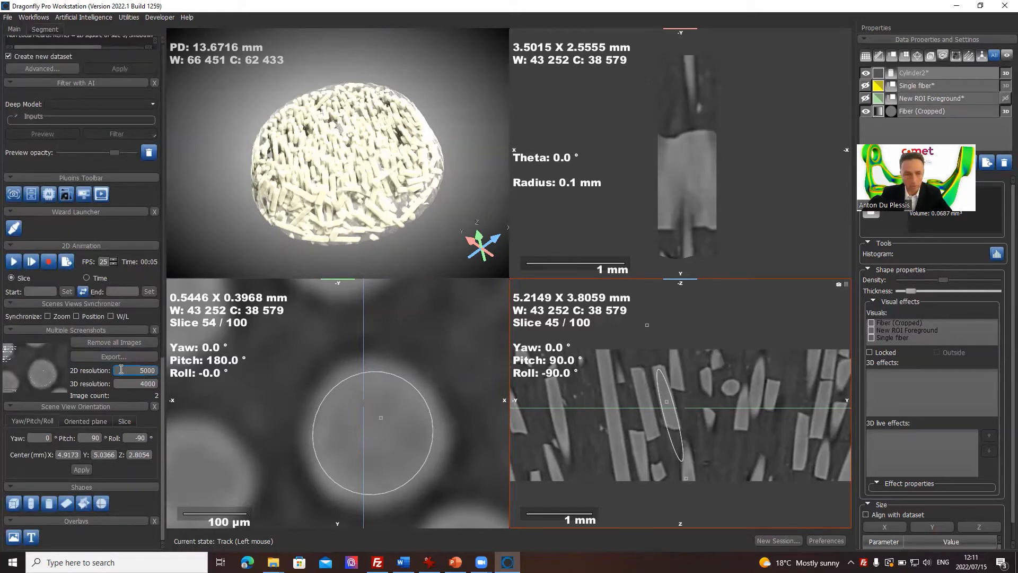
Step: Delete the Cylinder2 shape and the Single fiber ROI from the data list
{"action": "left_click_drag", "start_coordinate": [311, 208], "coordinate": [385, 179]}
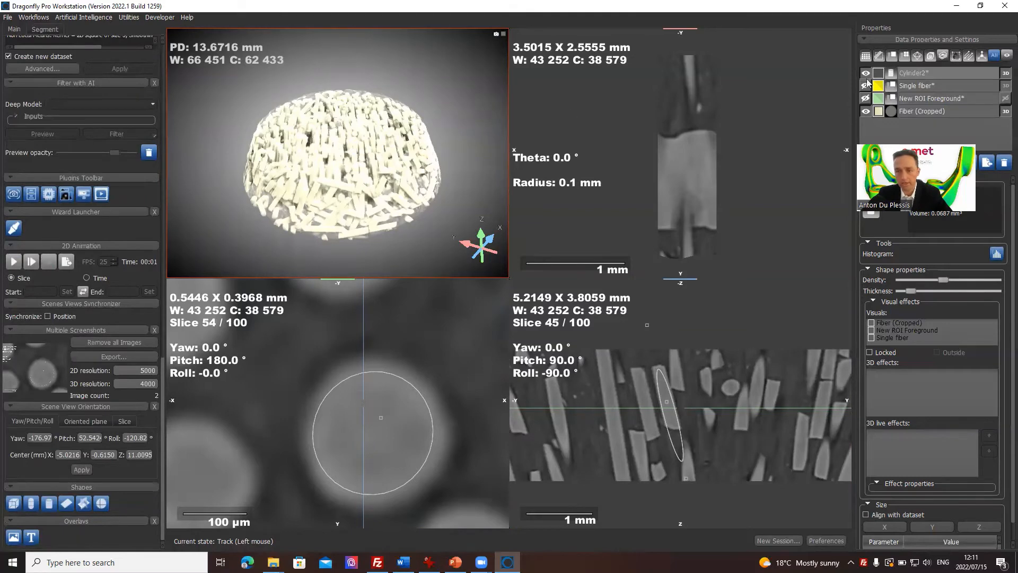
{"action": "left_click", "coordinate": [936, 85]}
{"action": "left_click", "coordinate": [944, 73]}
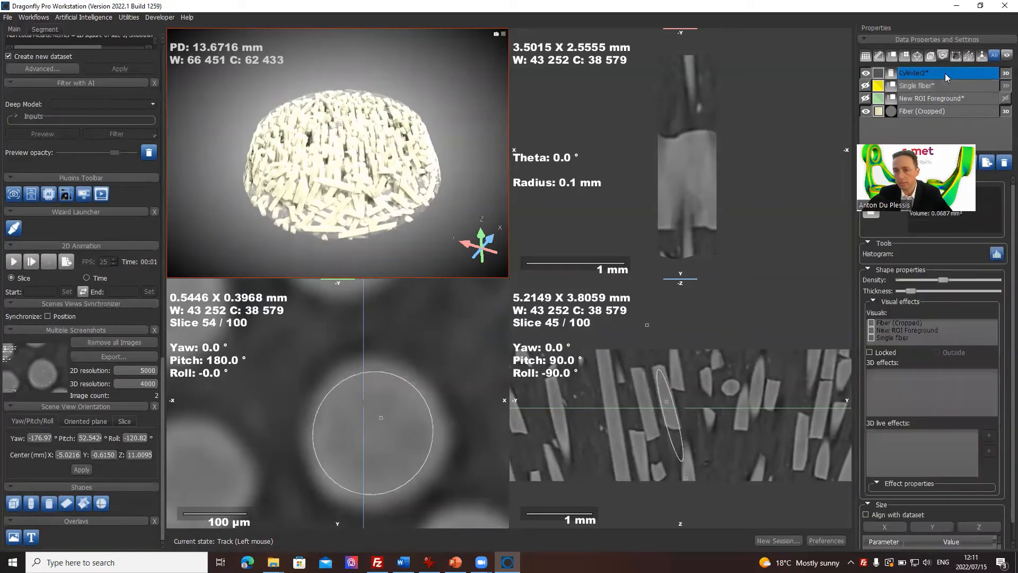
{"action": "left_click", "coordinate": [1003, 163]}
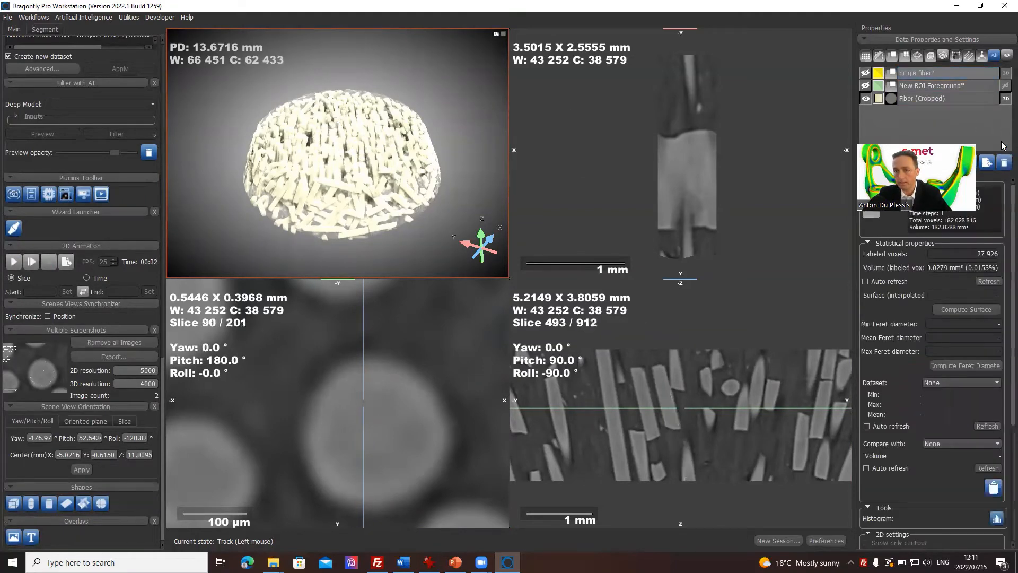
{"action": "left_click", "coordinate": [1004, 163]}
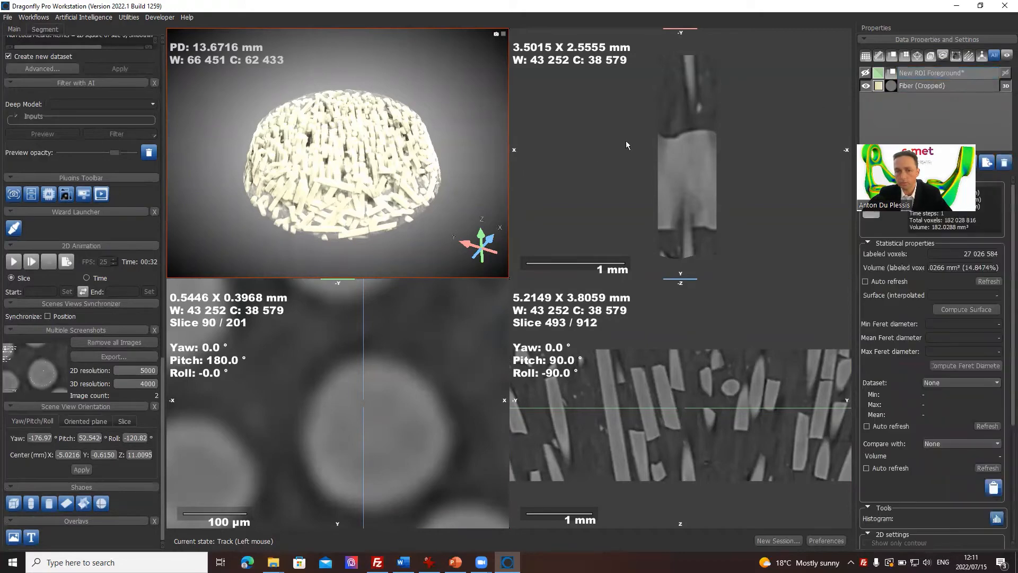
Step: Reset the views so the non-planar view returns to a regular slice and the whole dataset is framed
{"action": "left_click", "coordinate": [782, 106]}
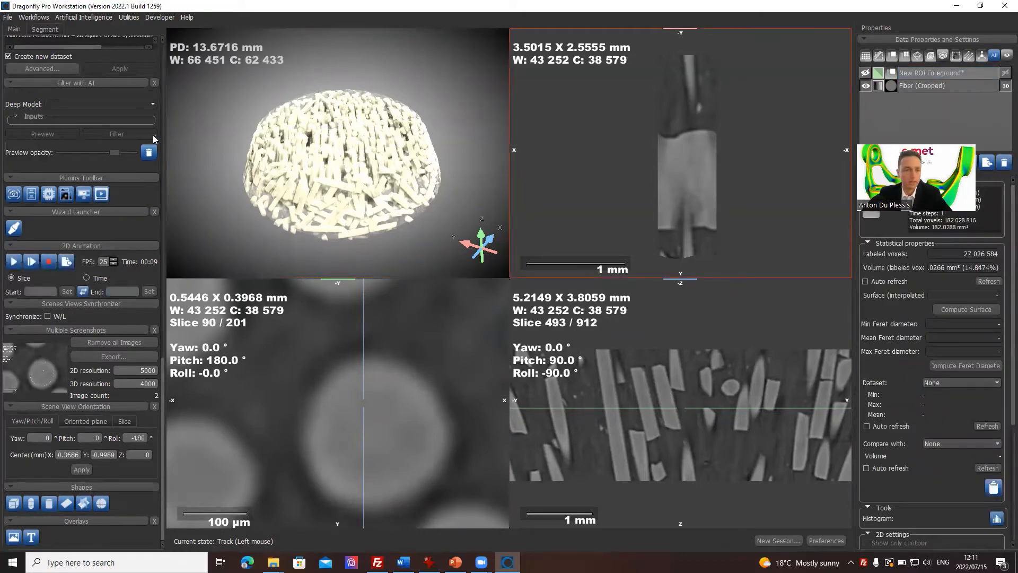
{"action": "scroll", "coordinate": [159, 58], "scroll_direction": "up", "scroll_amount": 10}
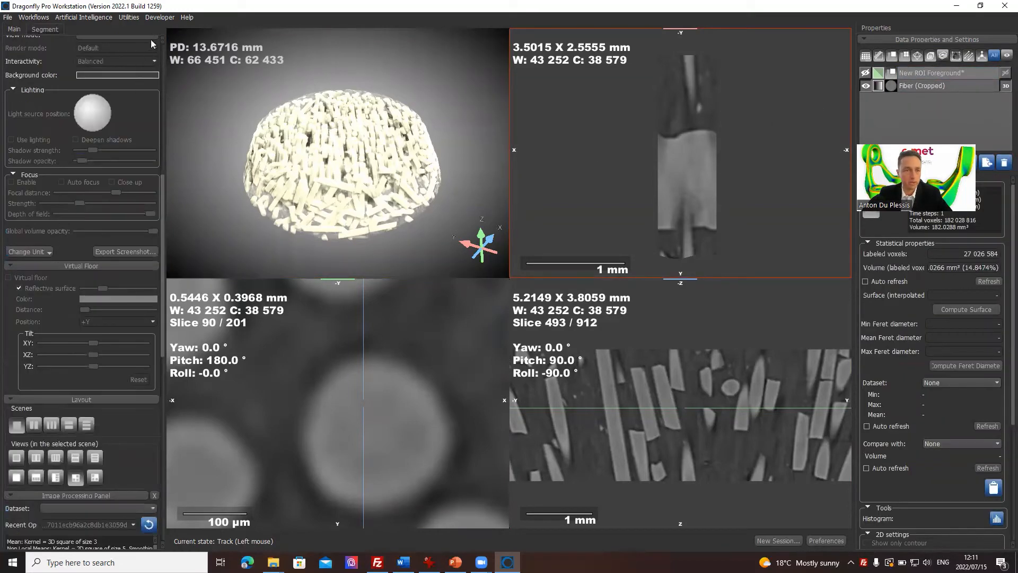
{"action": "scroll", "coordinate": [159, 53], "scroll_direction": "up", "scroll_amount": 5}
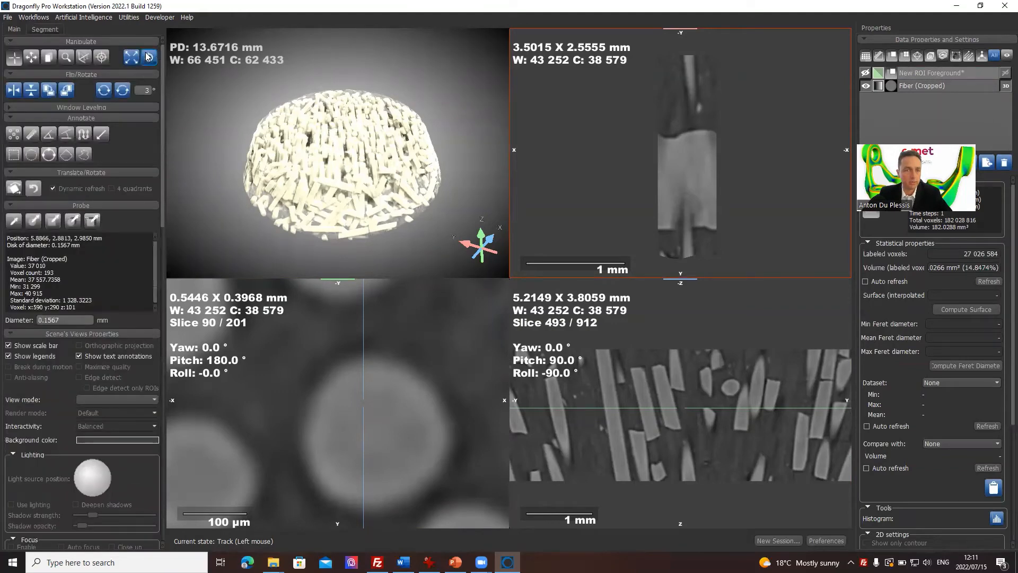
{"action": "left_click", "coordinate": [149, 57]}
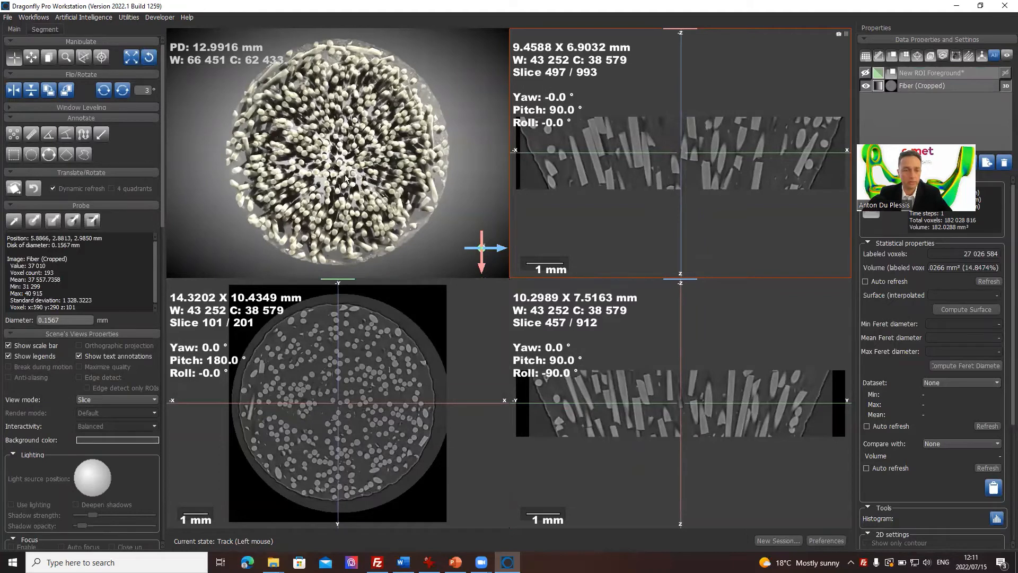
Step: Enable orthographic projection for the 3D view and turn the fiber rendering to an oblique side angle
{"action": "left_click", "coordinate": [252, 184]}
{"action": "left_click", "coordinate": [106, 349]}
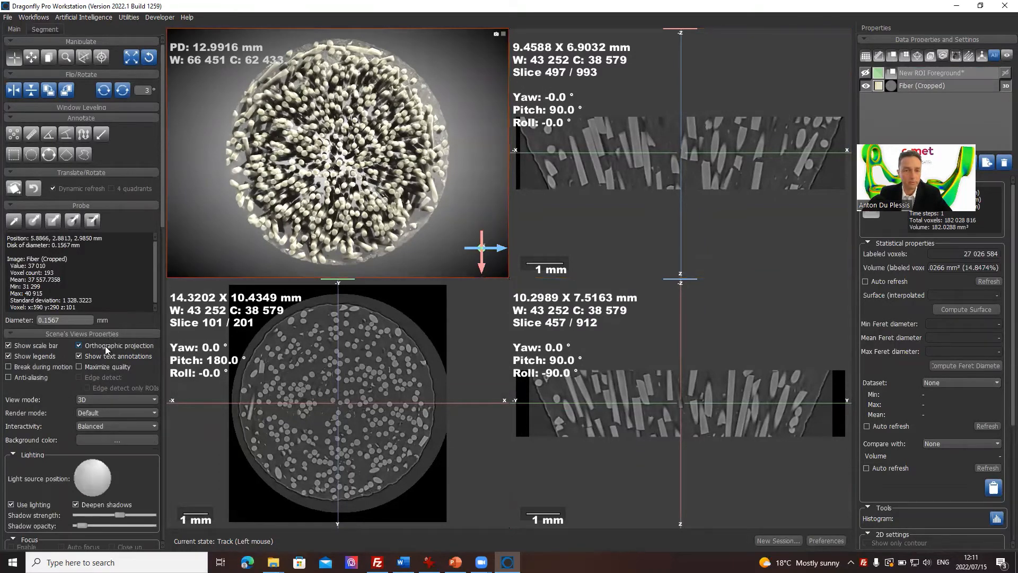
{"action": "left_click_drag", "start_coordinate": [309, 180], "coordinate": [273, 113]}
{"action": "left_click_drag", "start_coordinate": [341, 165], "coordinate": [373, 225]}
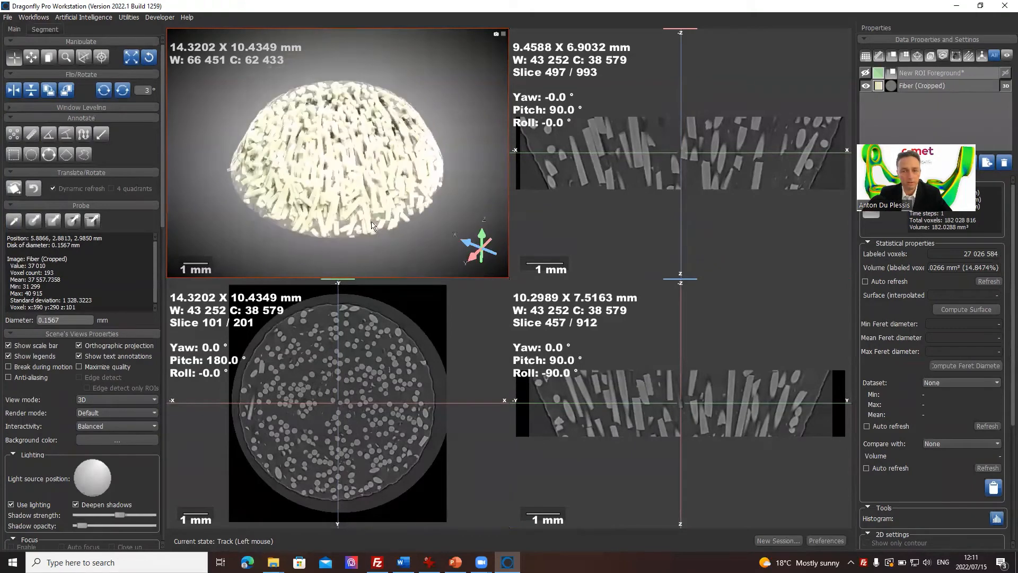
Step: Maximize the XY view, show the New ROI Foreground overlay, and inspect the touching fibers up close
{"action": "double_click", "coordinate": [385, 361]}
{"action": "right_click_drag", "start_coordinate": [554, 225], "coordinate": [553, 283]}
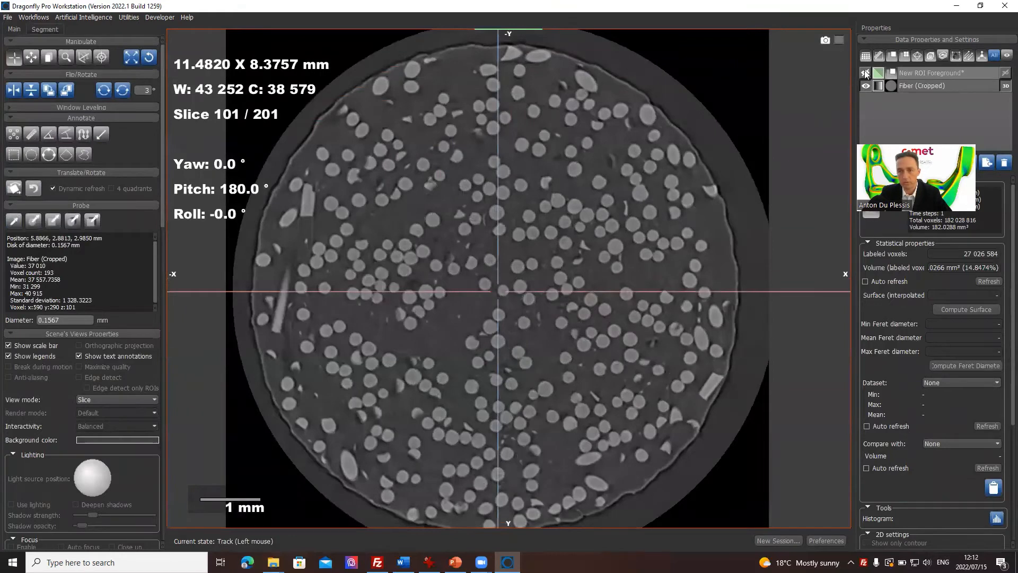
{"action": "left_click", "coordinate": [865, 73]}
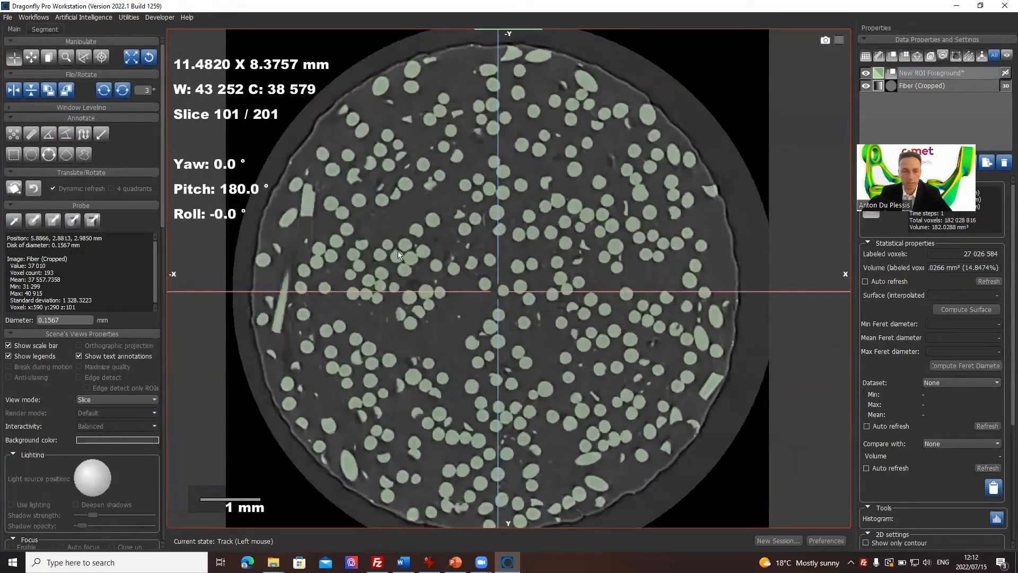
{"action": "mouse_move", "coordinate": [411, 264]}
{"action": "right_mouse_down"}
{"action": "mouse_move", "coordinate": [438, 266]}
{"action": "mouse_move", "coordinate": [393, 265]}
{"action": "right_mouse_up"}
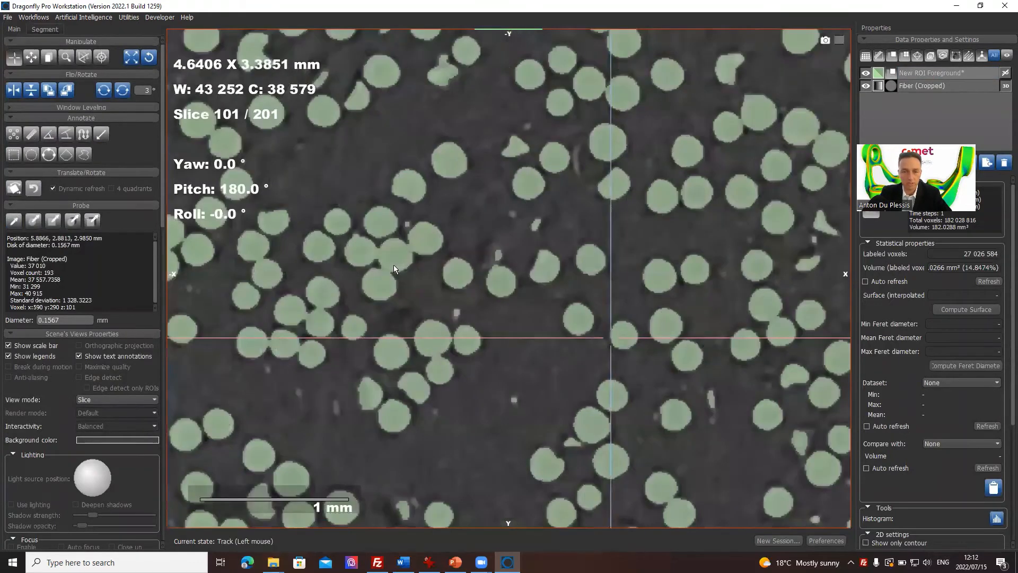
Step: Rename New ROI Foreground as fibers thresholded, and select the Fiber (Cropped) dataset
{"action": "left_click", "coordinate": [961, 72]}
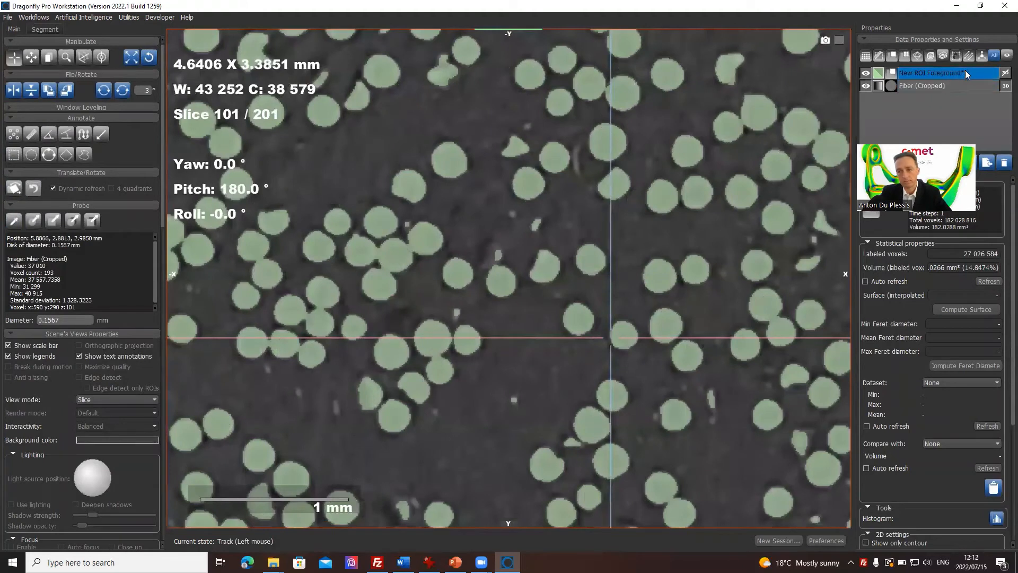
{"action": "left_click", "coordinate": [965, 71]}
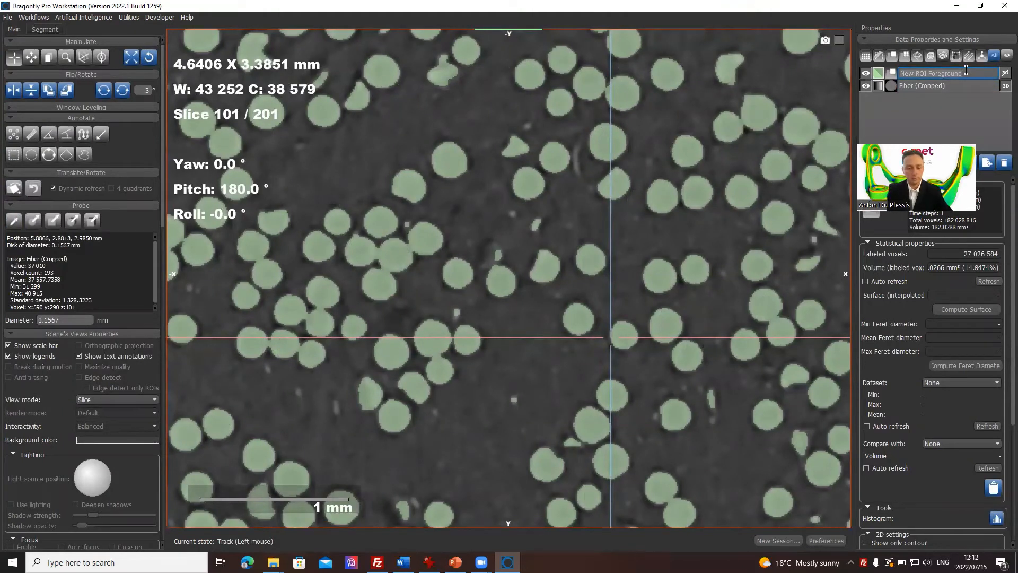
{"action": "type", "text": "basic"}
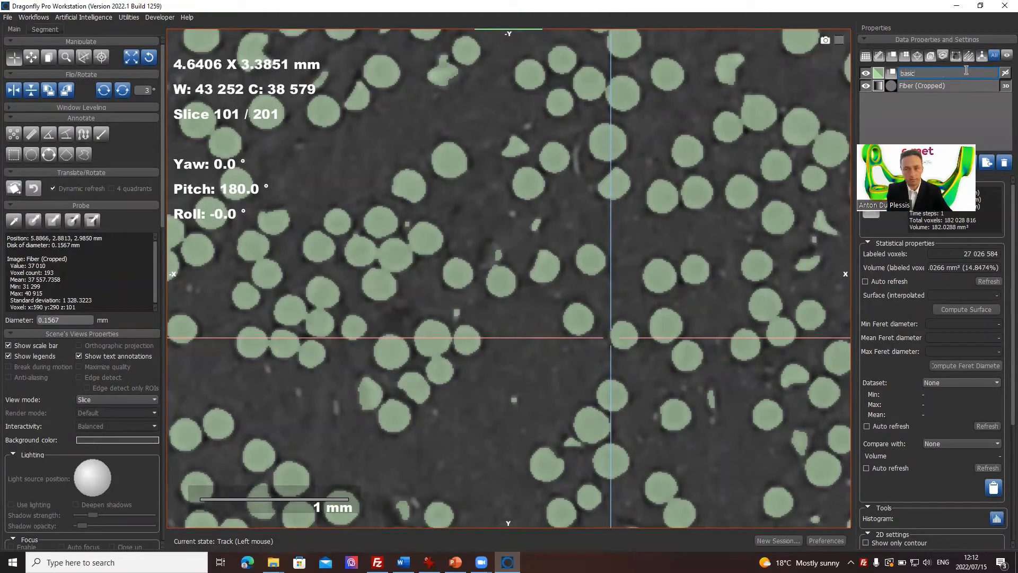
{"action": "key", "text": "BackSpace"}
{"action": "type", "text": "fibers thi"}
{"action": "type", "text": "esholded"}
{"action": "key", "text": "Return"}
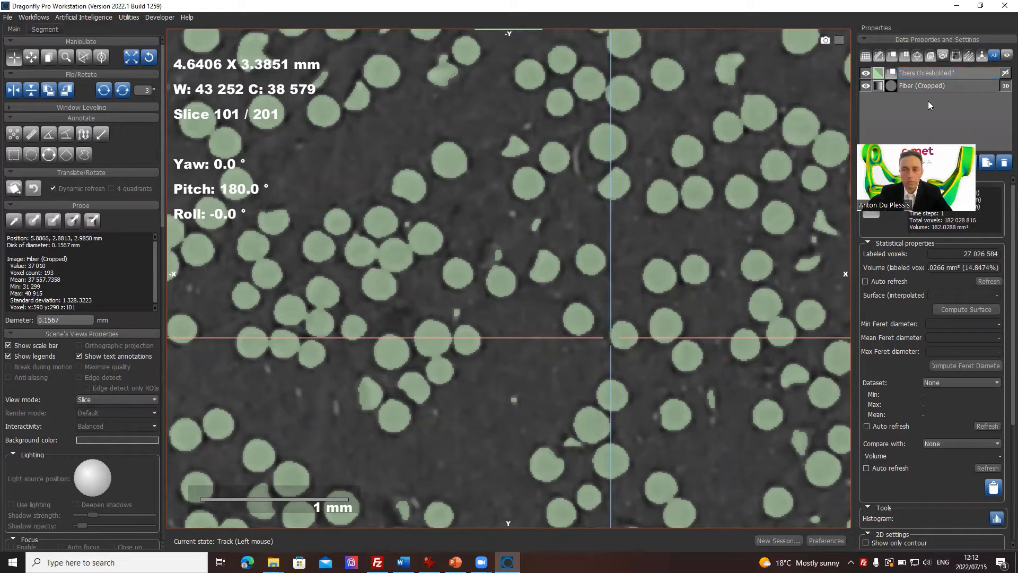
{"action": "left_click", "coordinate": [941, 86]}
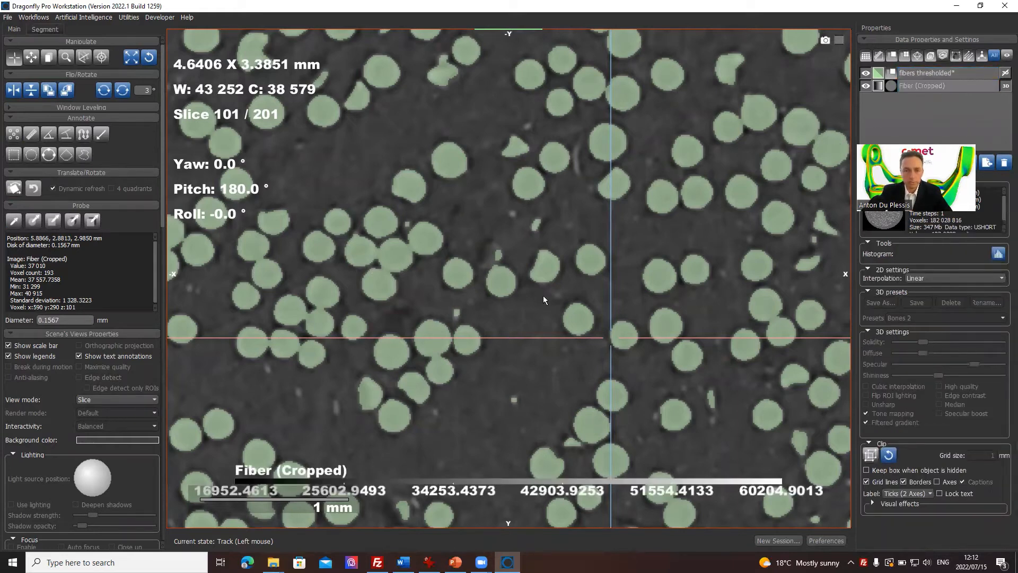
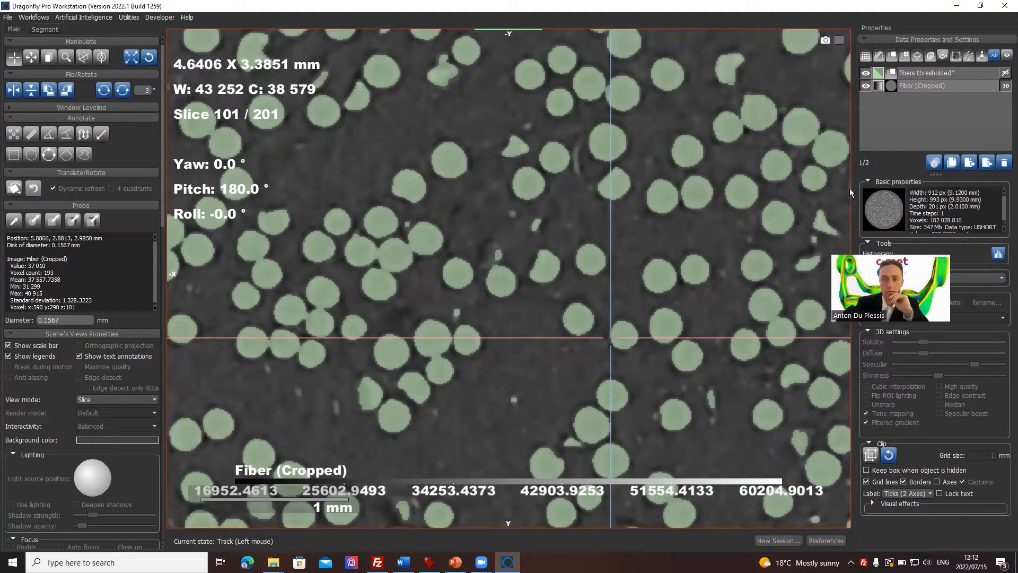
Step: Duplicate the fibers thresholded ROI, showing the copy and hiding the original
{"action": "left_click", "coordinate": [937, 82]}
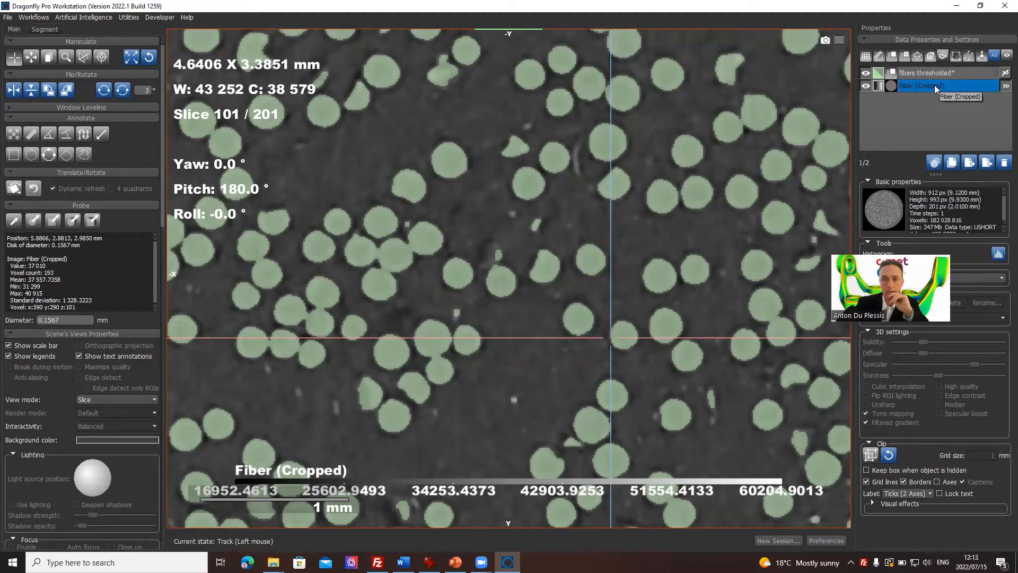
{"action": "left_click", "coordinate": [947, 71]}
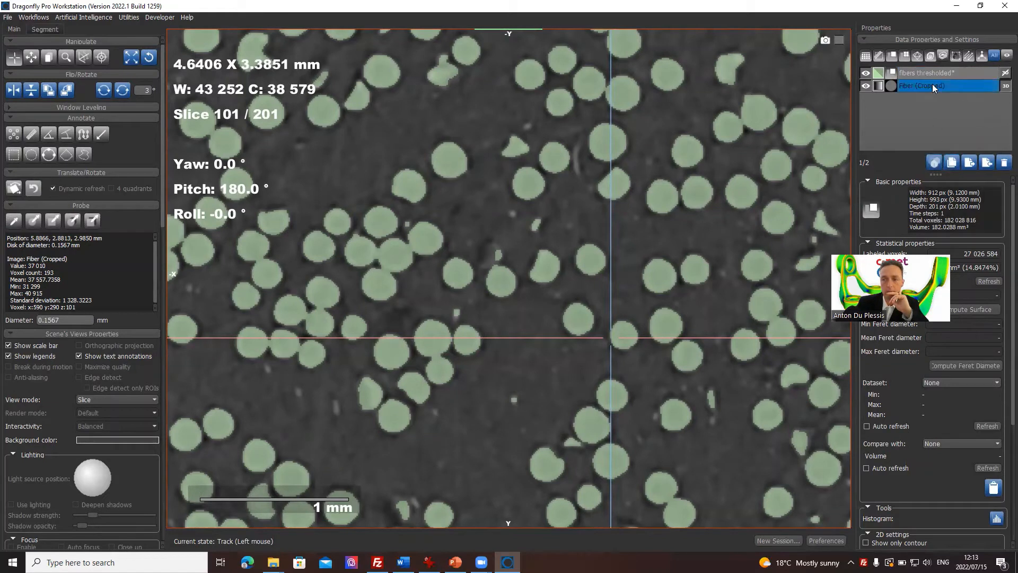
{"action": "left_click", "coordinate": [952, 163]}
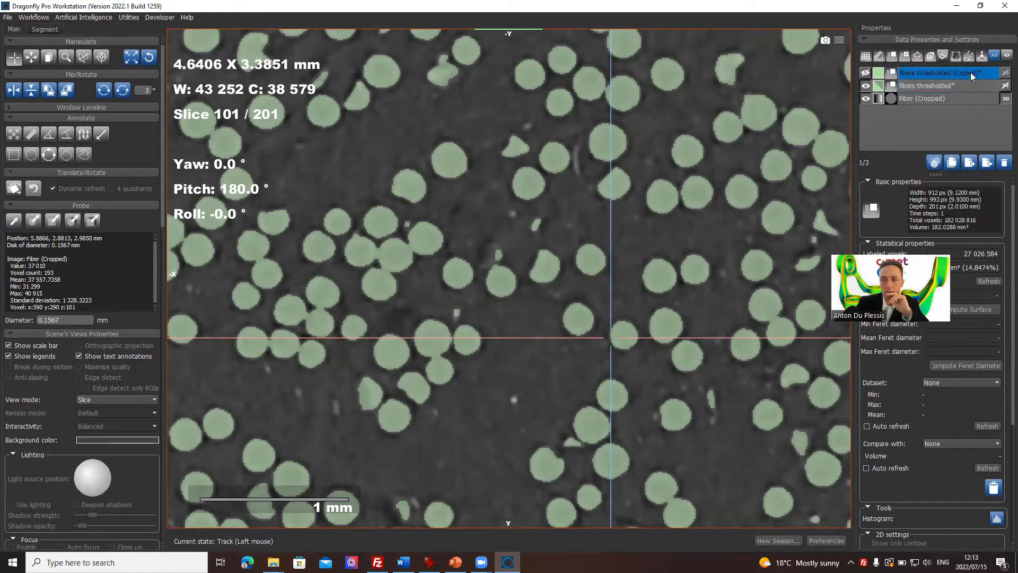
{"action": "left_click", "coordinate": [865, 73]}
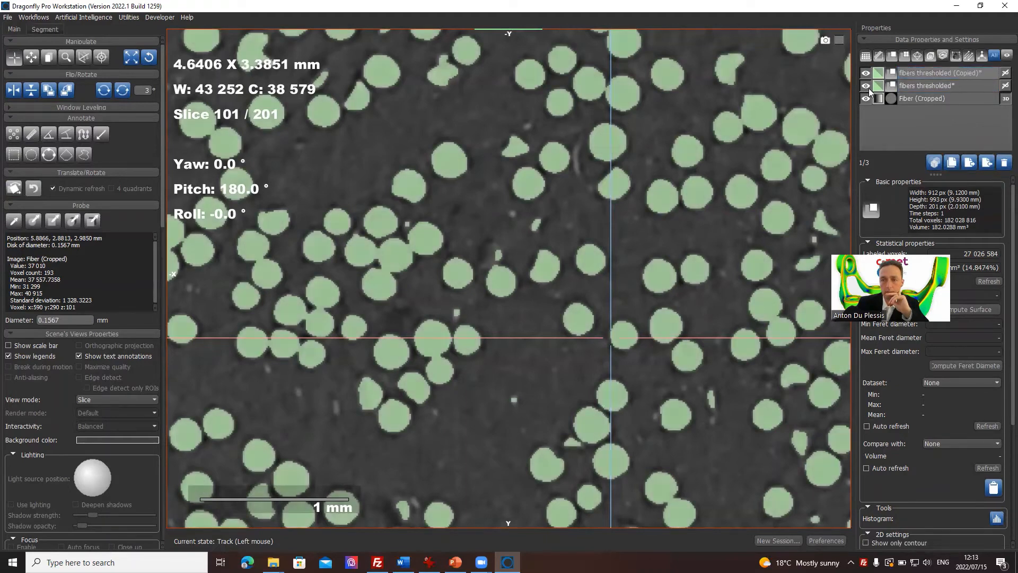
{"action": "left_click", "coordinate": [866, 85]}
Step: Invert the fibers thresholded (Copied) ROI so it covers the material around the fibers
{"action": "left_click", "coordinate": [912, 72]}
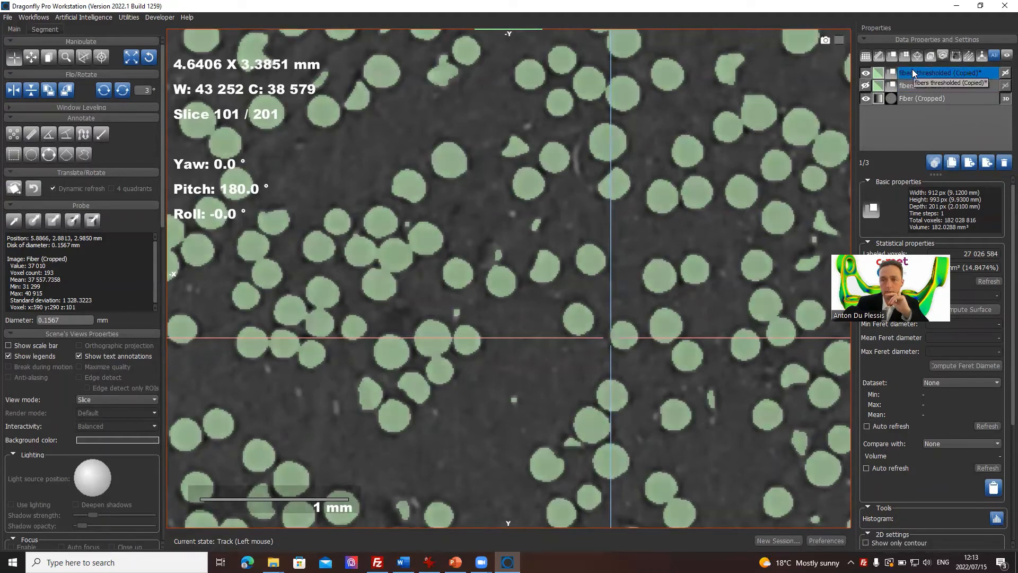
{"action": "left_click", "coordinate": [53, 32]}
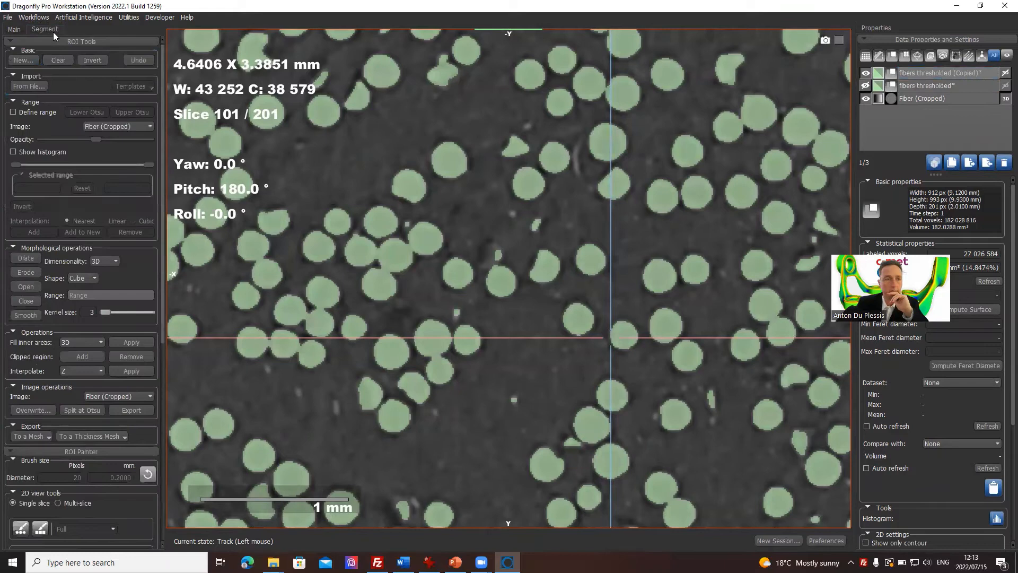
{"action": "left_click", "coordinate": [87, 61]}
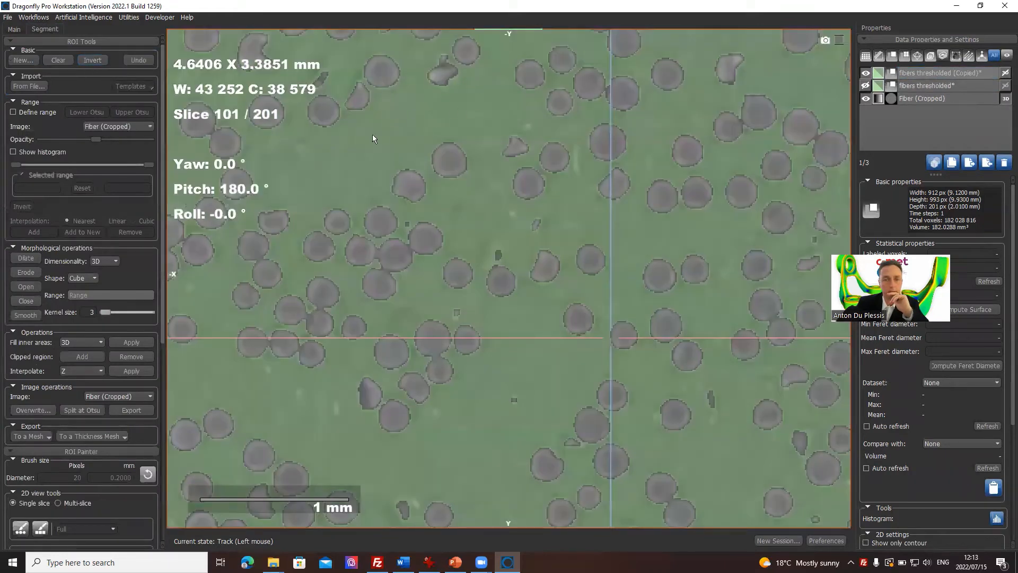
Step: Create a distance map from the inverted fibers thresholded (Copied) ROI
{"action": "left_click", "coordinate": [955, 75]}
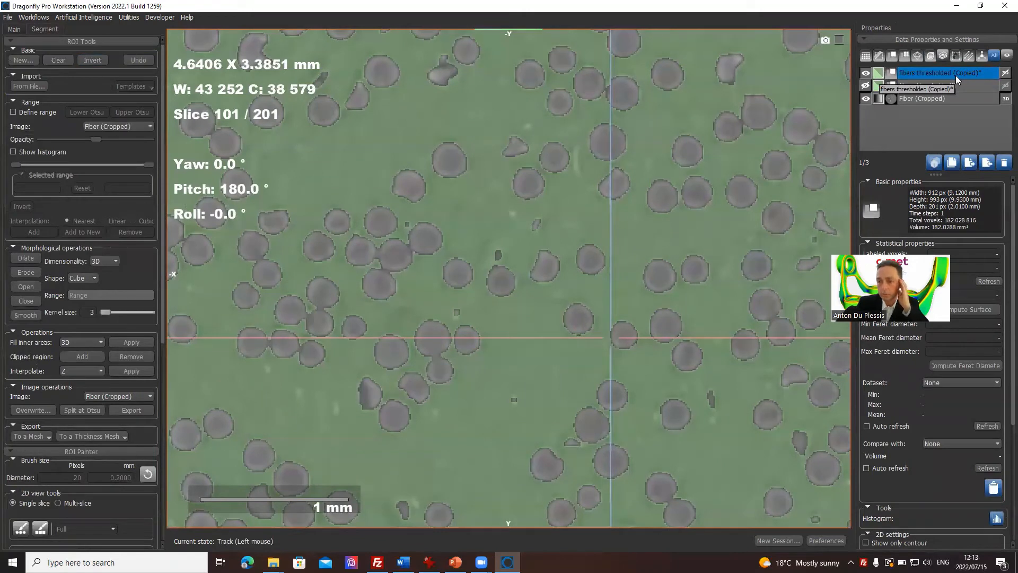
{"action": "right_click", "coordinate": [955, 75]}
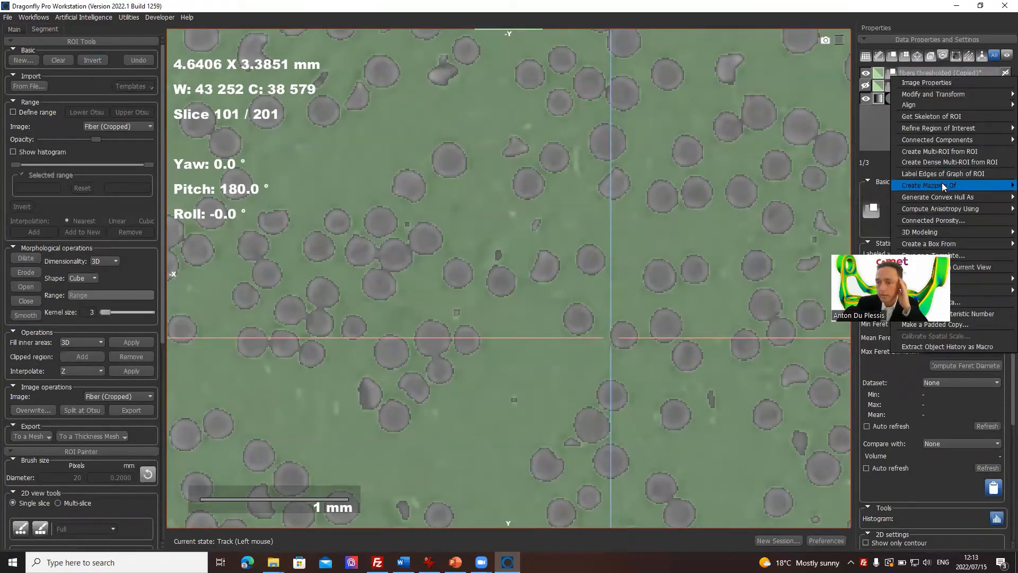
{"action": "mouse_move", "coordinate": [942, 183]}
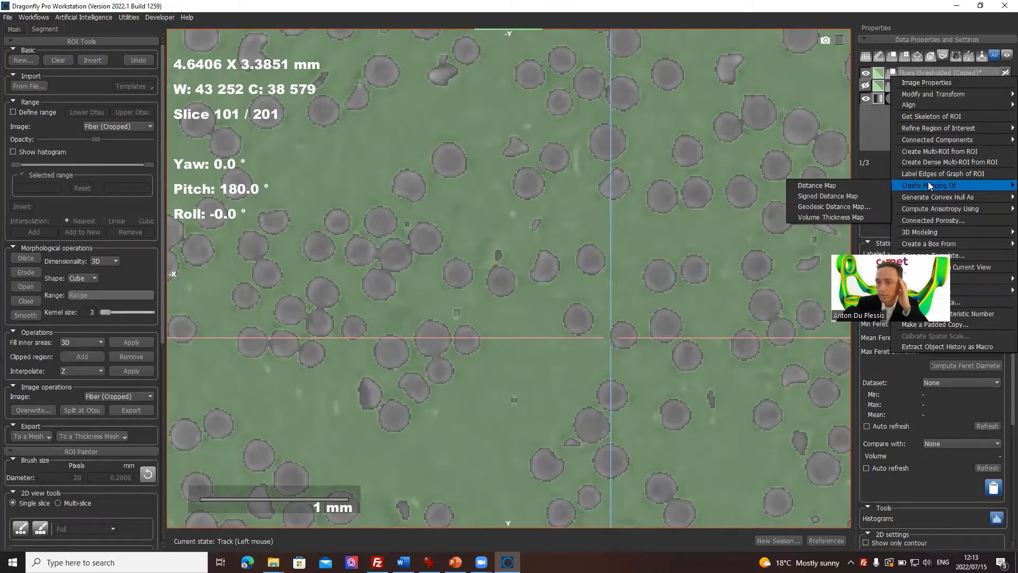
{"action": "left_click", "coordinate": [851, 188]}
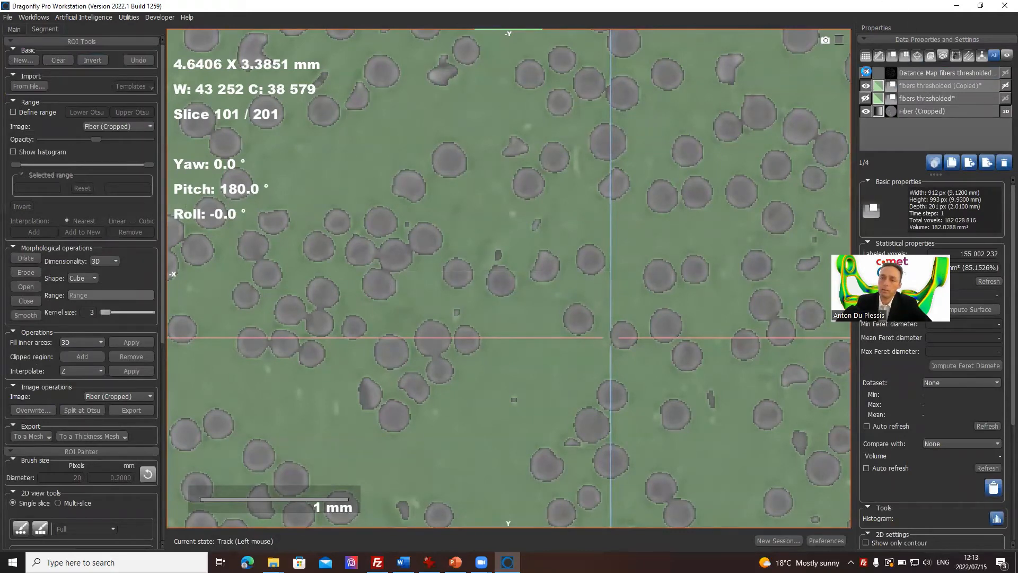
Step: Show the new distance map in the slice view and hide the fibers thresholded (Copied) ROI
{"action": "left_click", "coordinate": [865, 73]}
{"action": "left_click", "coordinate": [866, 86]}
{"action": "left_click", "coordinate": [935, 84]}
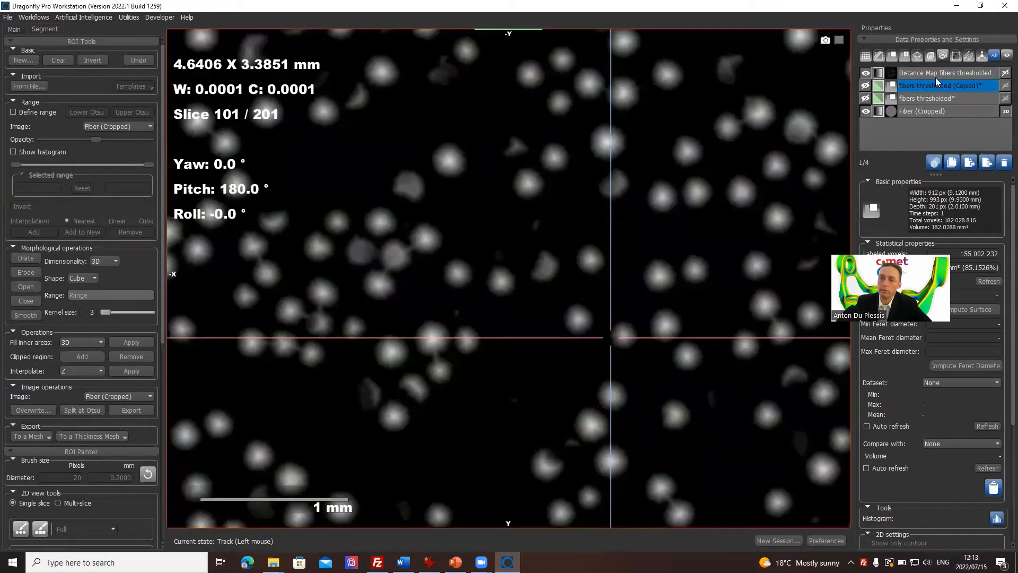
Step: Lower the distance map's opacity to a little over half so the CT slice shows through
{"action": "left_click", "coordinate": [937, 75]}
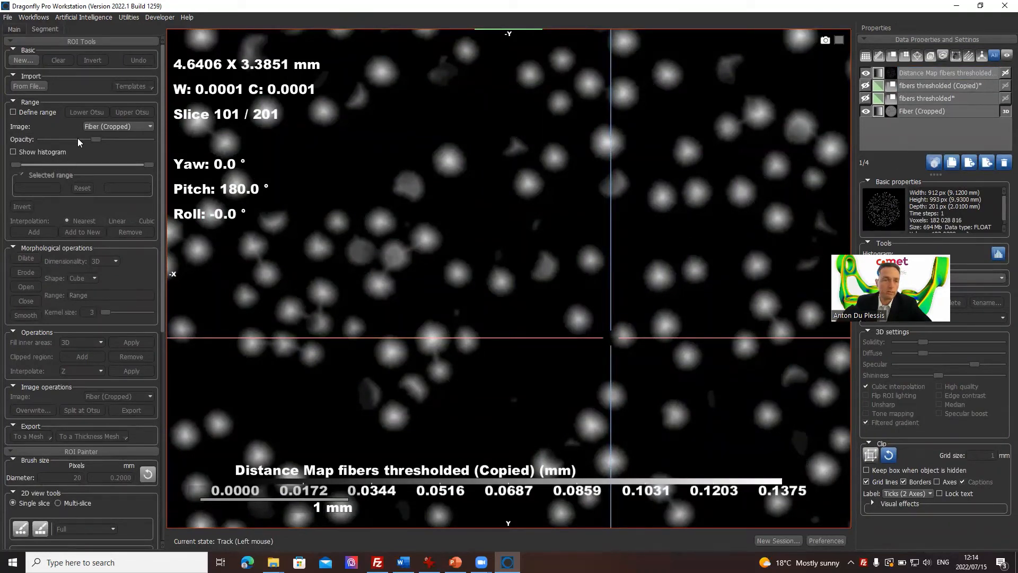
{"action": "left_click", "coordinate": [14, 29]}
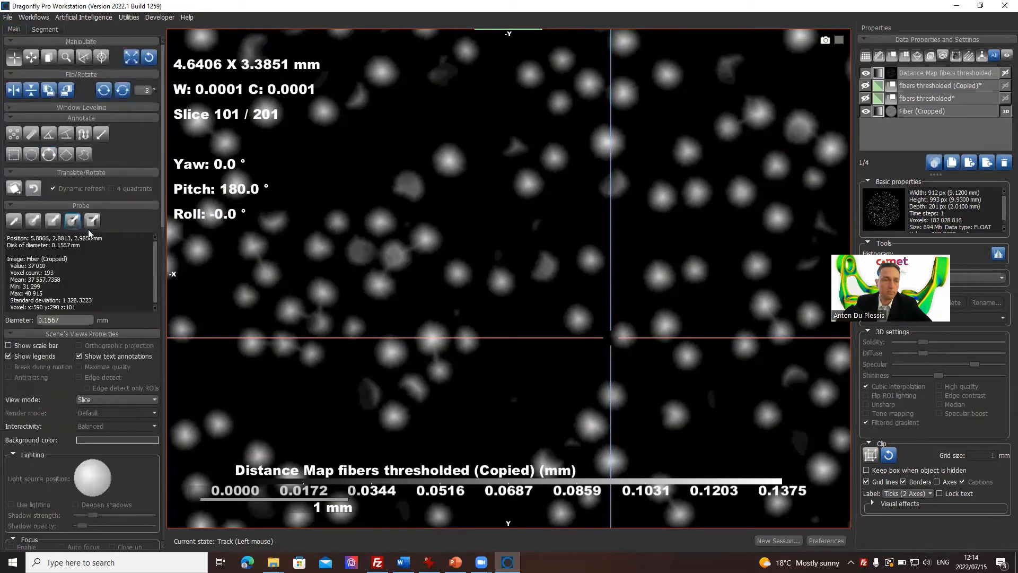
{"action": "left_click", "coordinate": [84, 135]}
{"action": "left_click", "coordinate": [100, 108]}
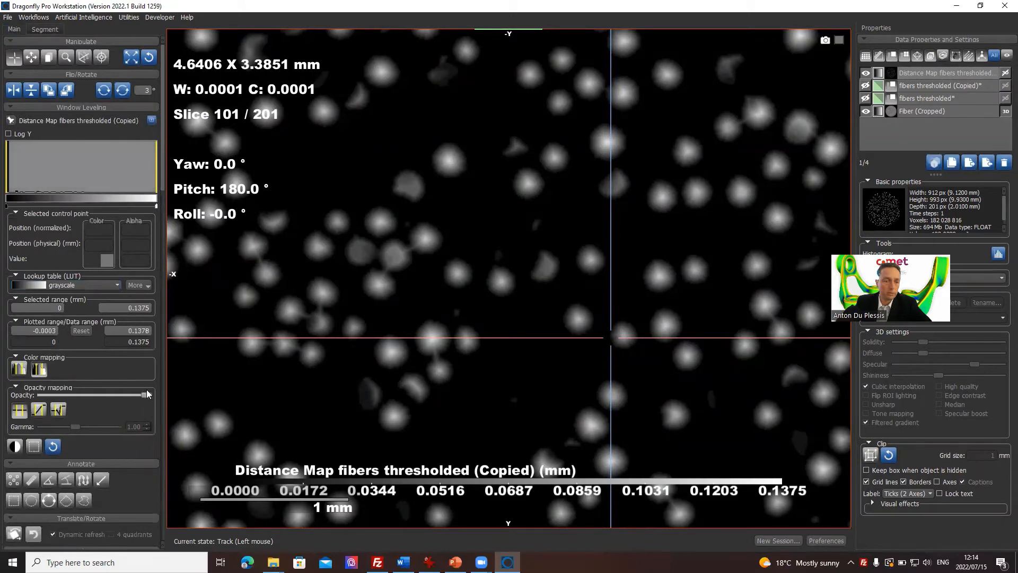
{"action": "left_click_drag", "start_coordinate": [146, 392], "coordinate": [101, 395]}
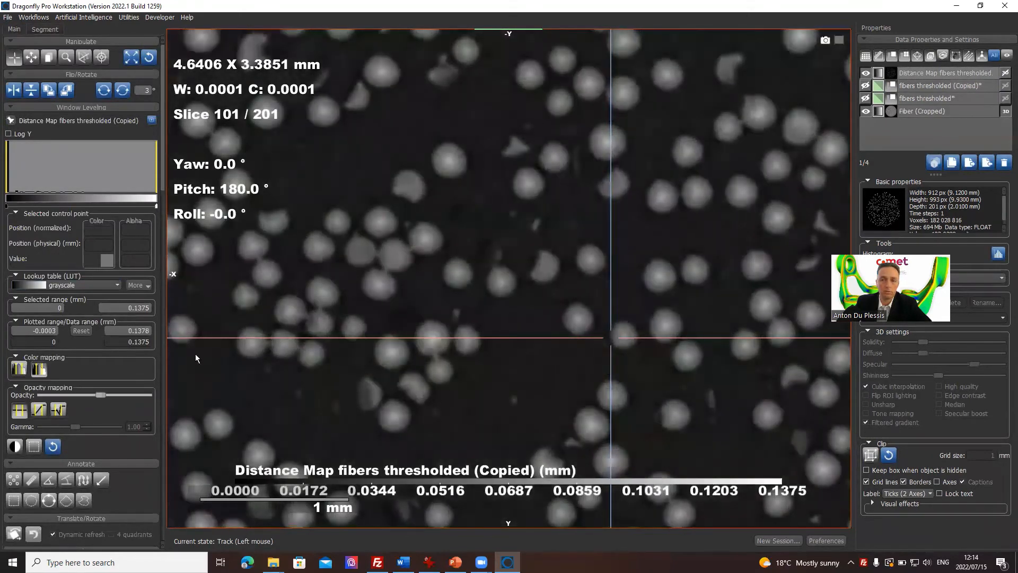
Step: Apply the Hot metal lookup table to the distance map
{"action": "left_click", "coordinate": [880, 74]}
{"action": "left_click", "coordinate": [512, 274]}
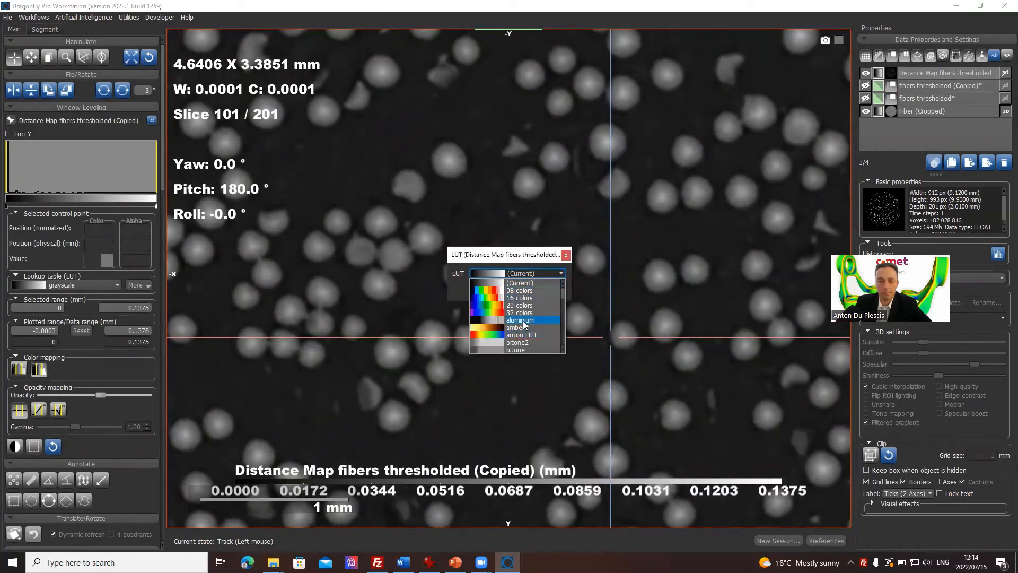
{"action": "scroll", "coordinate": [538, 317], "scroll_direction": "down", "scroll_amount": 8}
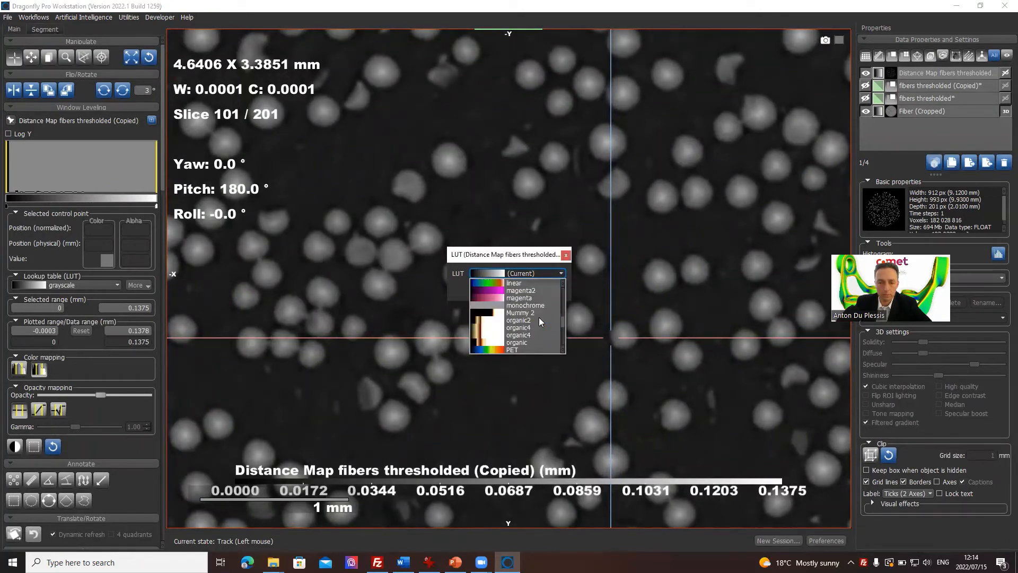
{"action": "scroll", "coordinate": [539, 317], "scroll_direction": "up", "scroll_amount": 2}
{"action": "left_click", "coordinate": [532, 297]}
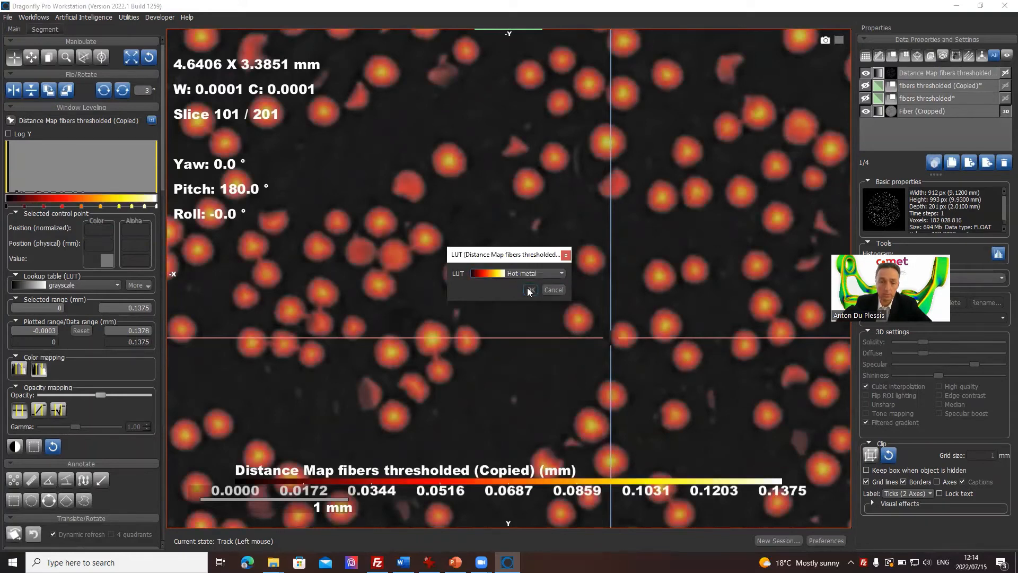
{"action": "left_click", "coordinate": [530, 289]}
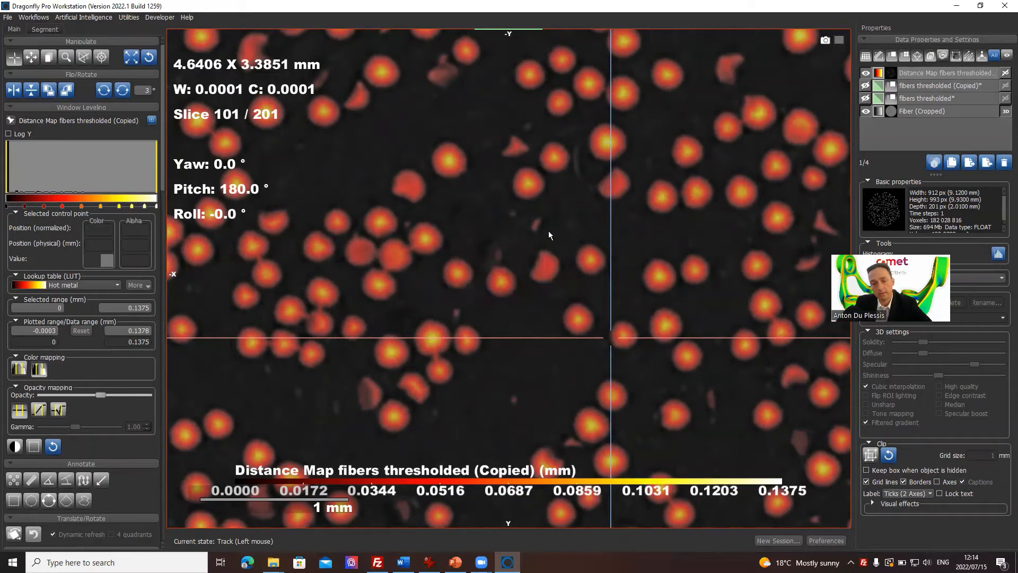
Step: Try the bitone2 and blue red lookup tables on the distance map, and set it back to grayscale
{"action": "left_click", "coordinate": [878, 73]}
{"action": "left_click", "coordinate": [535, 274]}
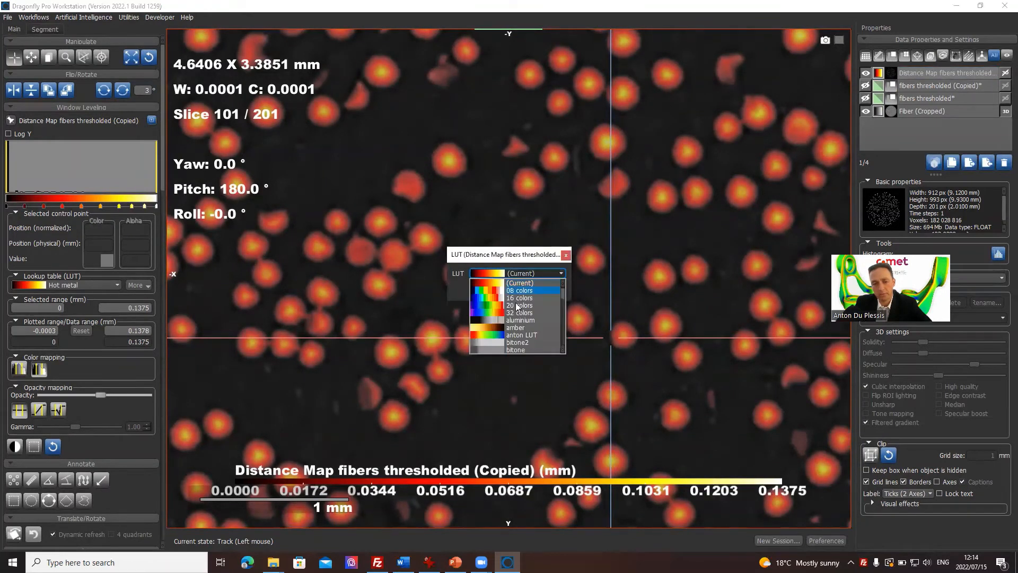
{"action": "left_click", "coordinate": [522, 342]}
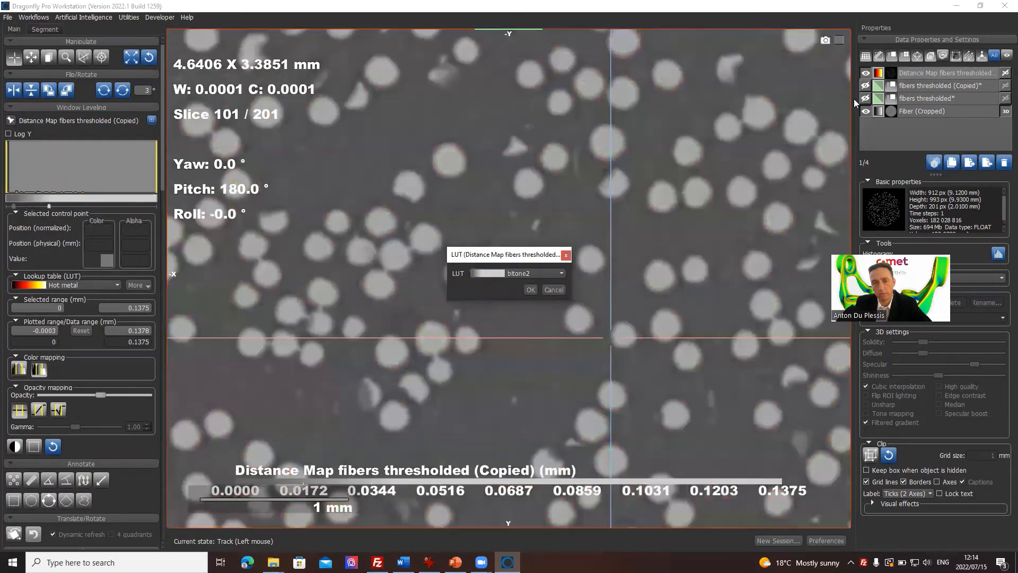
{"action": "left_click", "coordinate": [555, 273]}
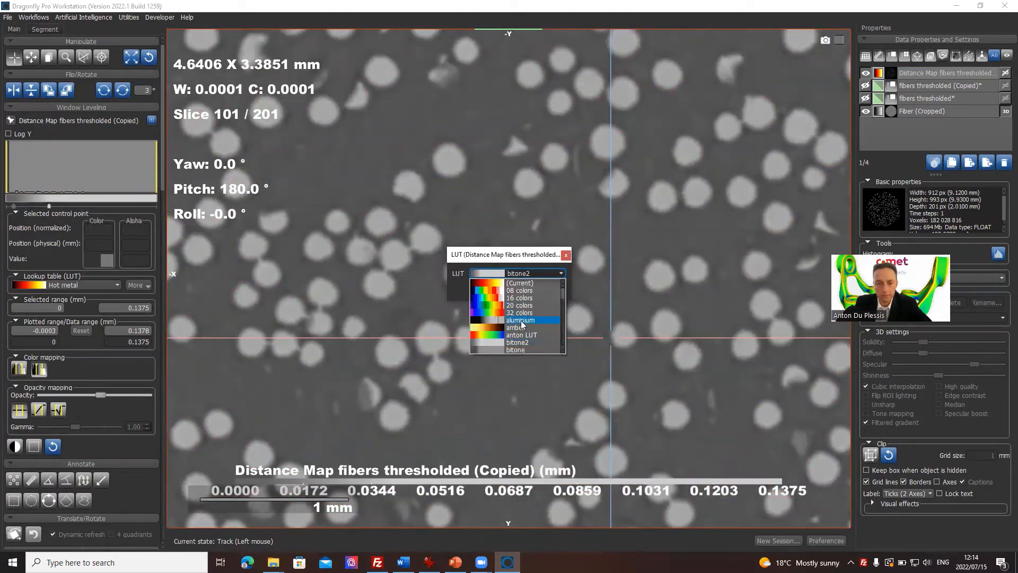
{"action": "scroll", "coordinate": [521, 322], "scroll_direction": "down", "scroll_amount": 2}
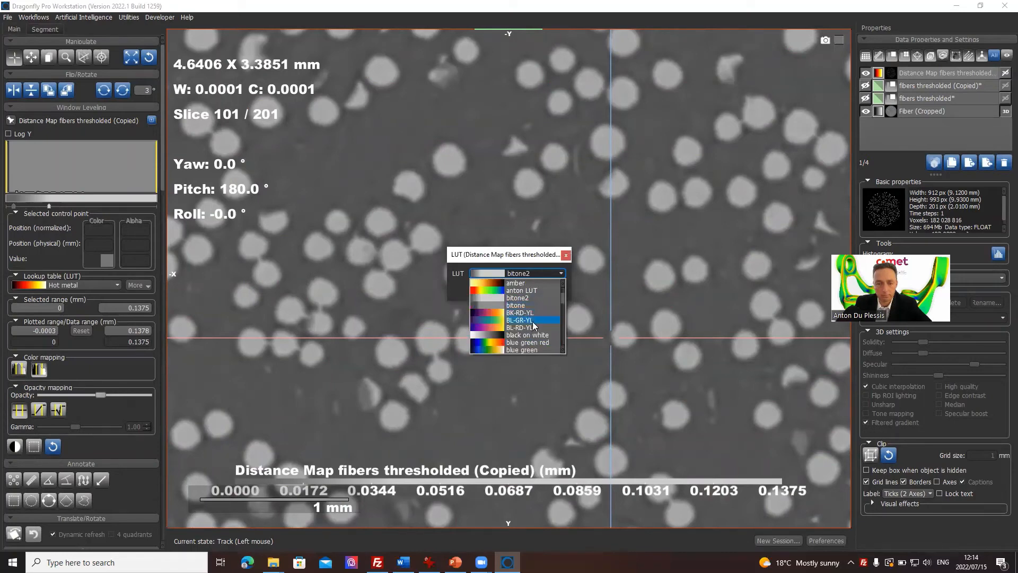
{"action": "scroll", "coordinate": [531, 323], "scroll_direction": "down", "scroll_amount": 2}
{"action": "left_click", "coordinate": [529, 326]}
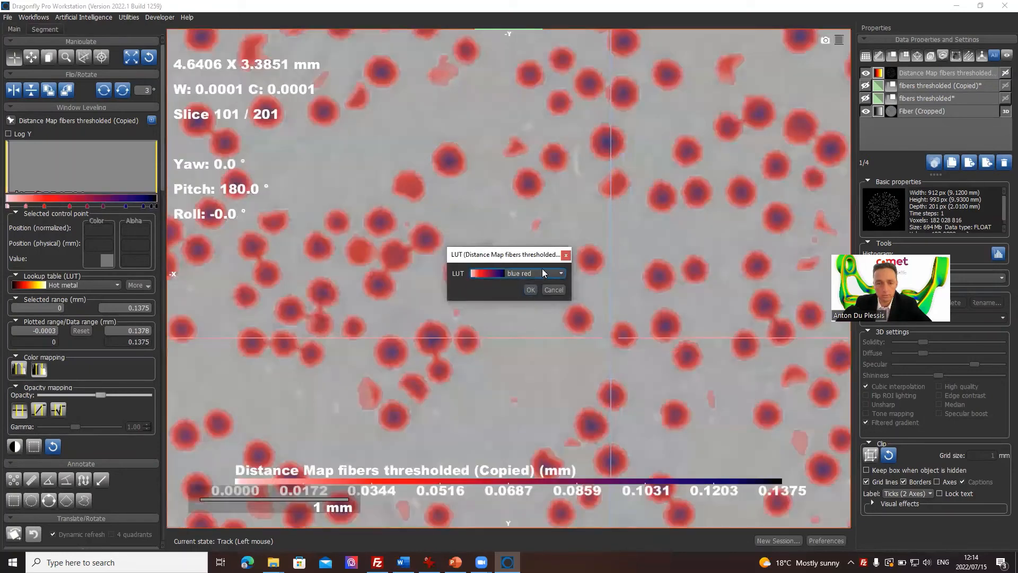
{"action": "left_click", "coordinate": [542, 270]}
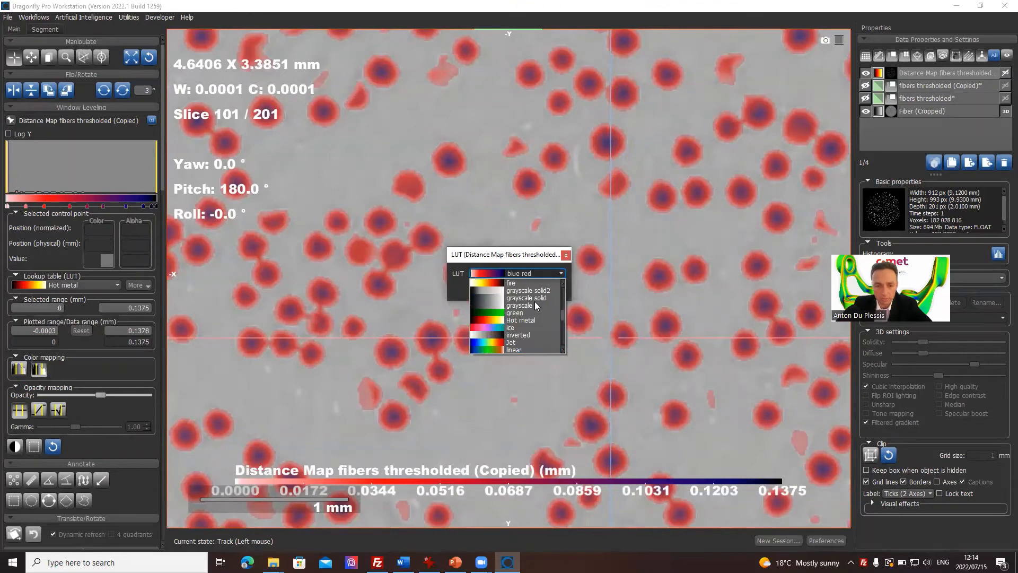
{"action": "left_click", "coordinate": [534, 303]}
{"action": "left_click", "coordinate": [532, 290]}
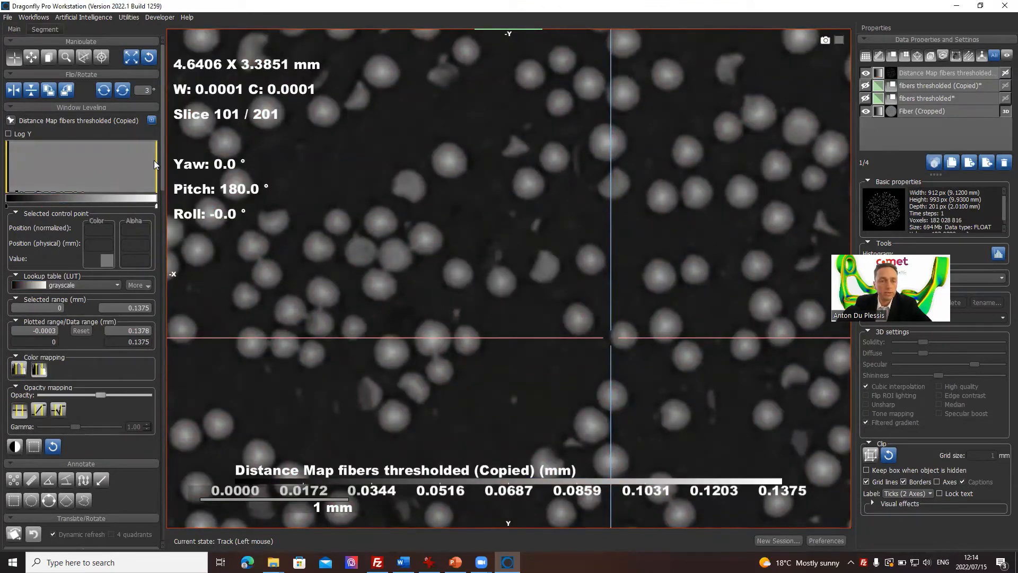
Step: Set the distance map's window leveling range to about 0.0533–0.1409 mm to emphasize the fiber centers
{"action": "left_click_drag", "start_coordinate": [155, 165], "coordinate": [2, 170]}
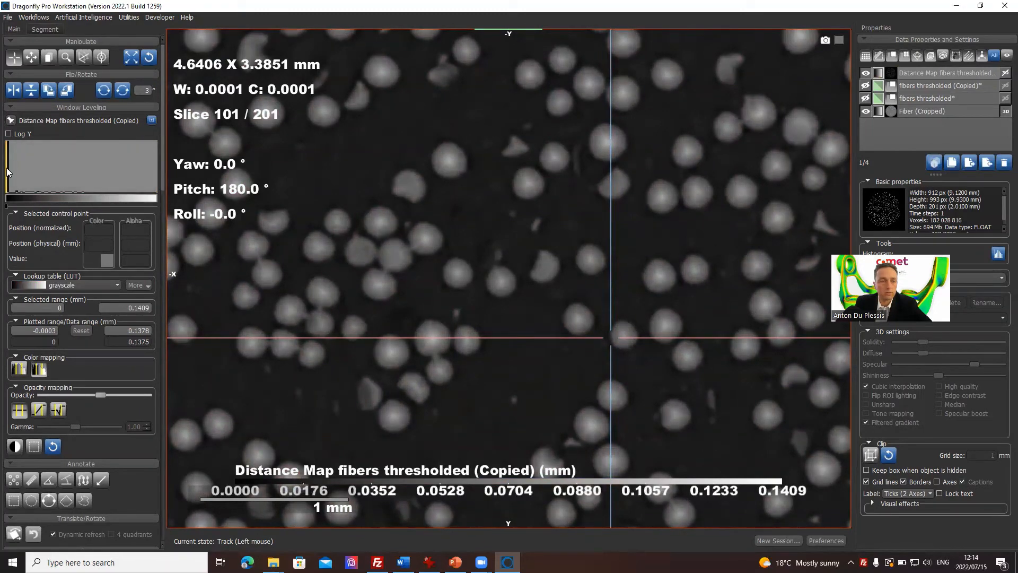
{"action": "left_click_drag", "start_coordinate": [7, 167], "coordinate": [66, 171]}
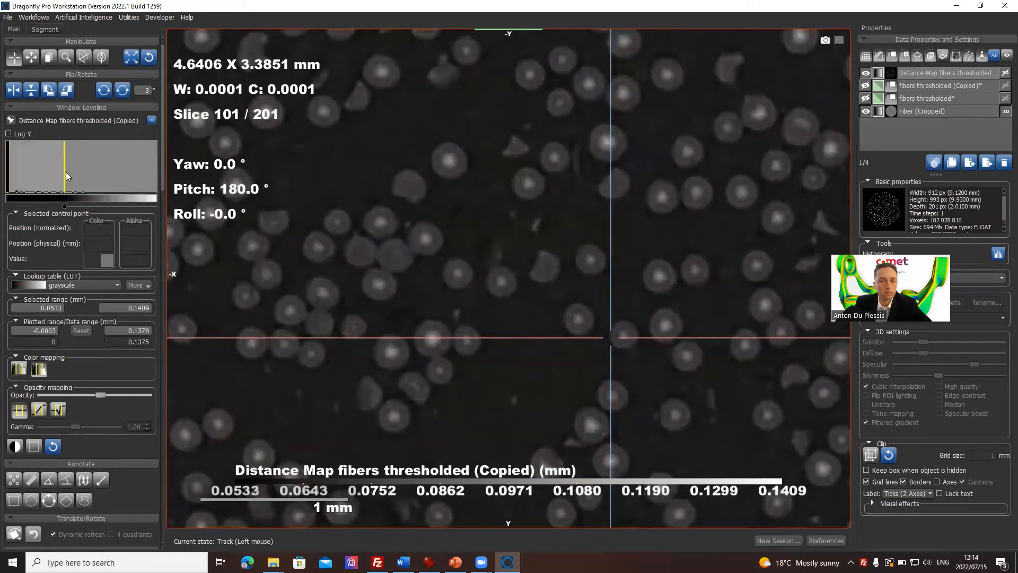
Step: Create a new ROI named fiber seeds using the geometry of Distance Map fibers thresholded (Copied)
{"action": "left_click", "coordinate": [948, 76]}
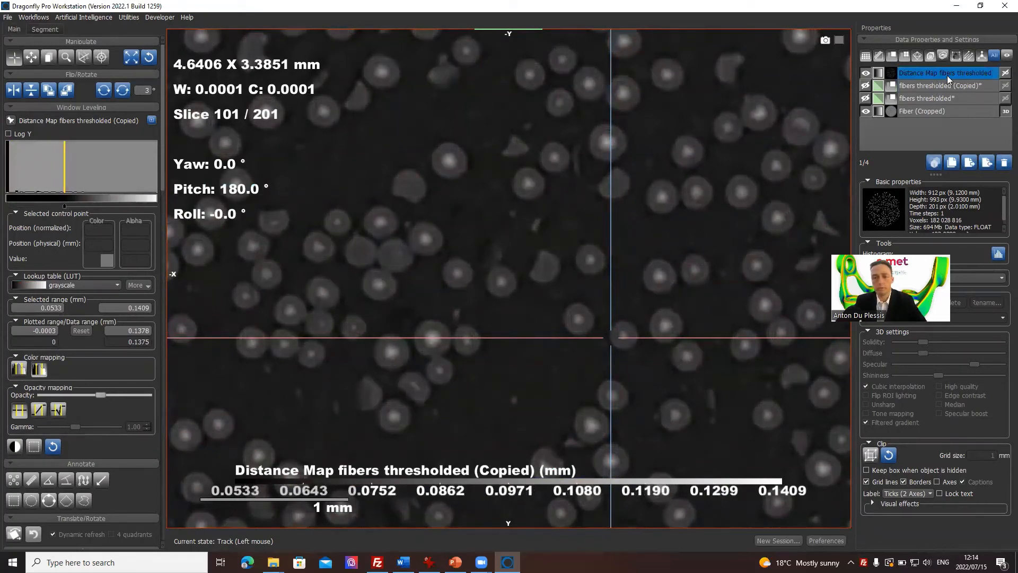
{"action": "left_click", "coordinate": [44, 30]}
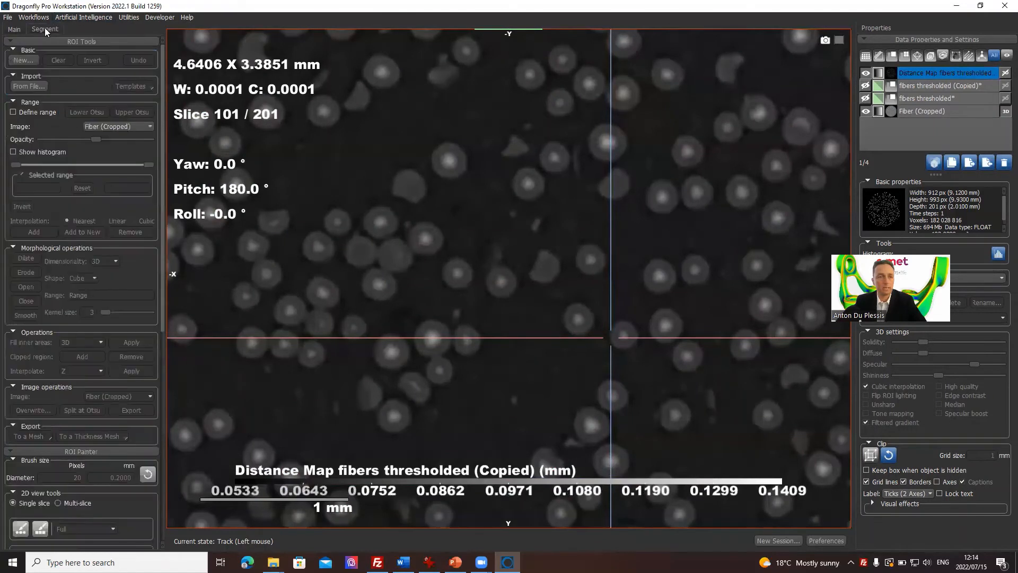
{"action": "left_click", "coordinate": [23, 60]}
{"action": "type", "text": "fi"}
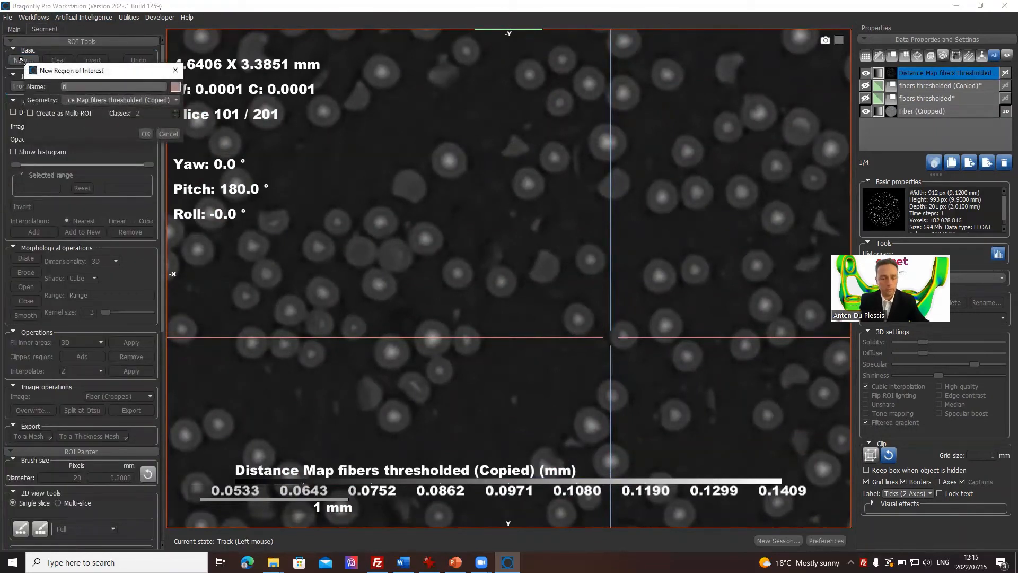
{"action": "type", "text": "ber seeds"}
{"action": "key", "text": "Return"}
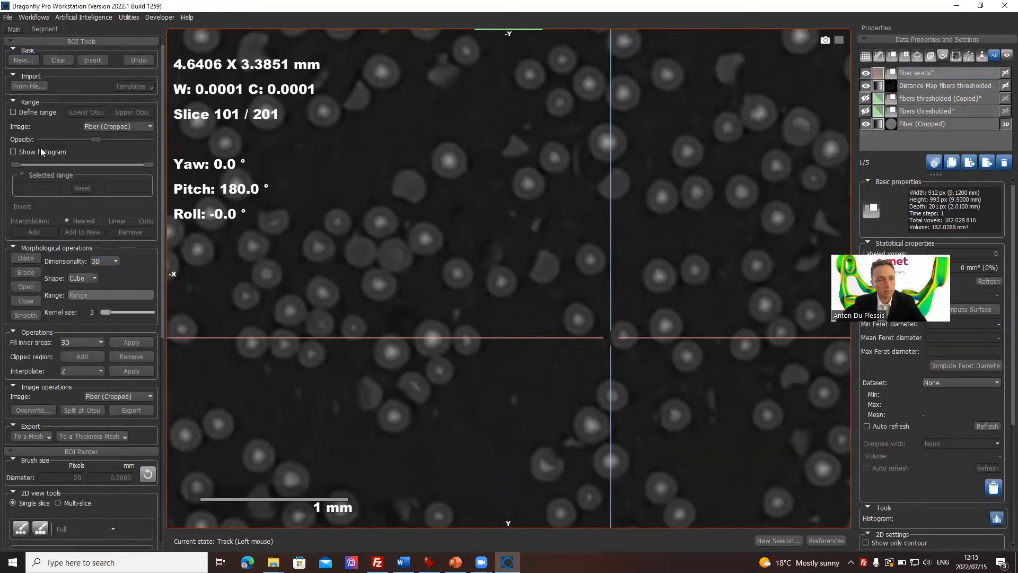
Step: Define a threshold range of about 0.0630–0.1375 mm on the Distance Map fibers thresholded (Copied) image, covering only the fiber centers
{"action": "left_click", "coordinate": [28, 113]}
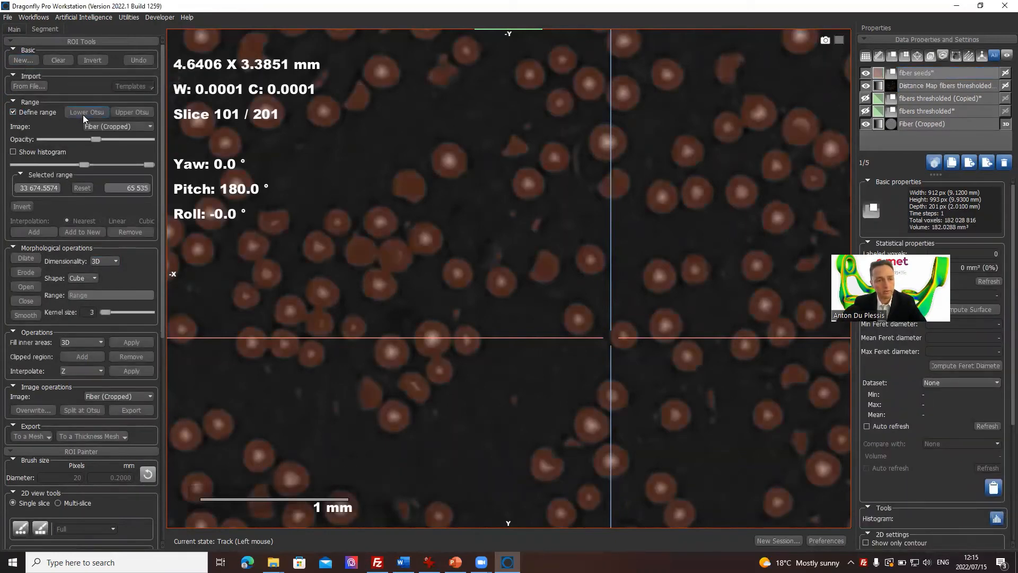
{"action": "left_click", "coordinate": [95, 128]}
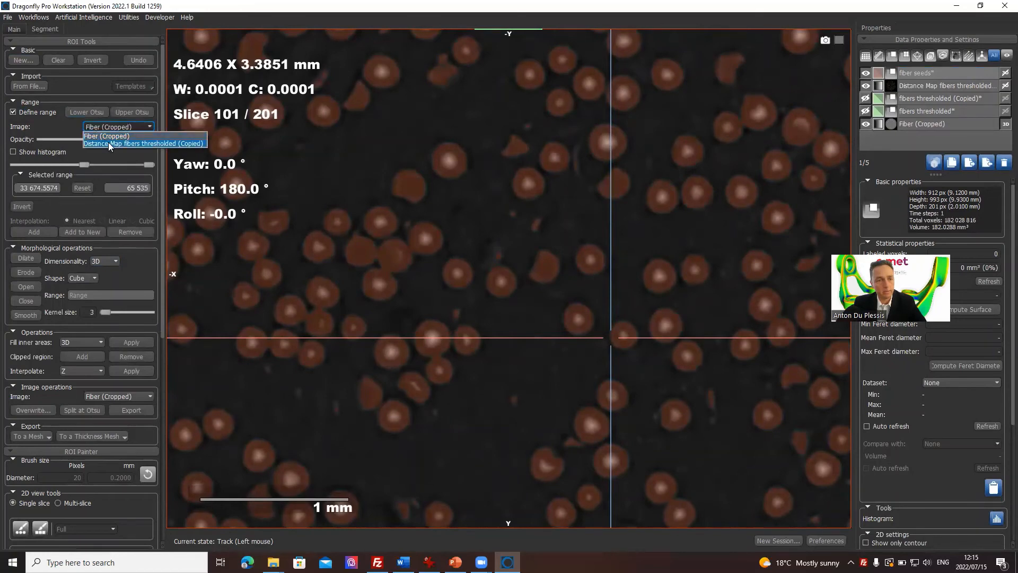
{"action": "left_click", "coordinate": [108, 142]}
{"action": "left_click", "coordinate": [146, 114]}
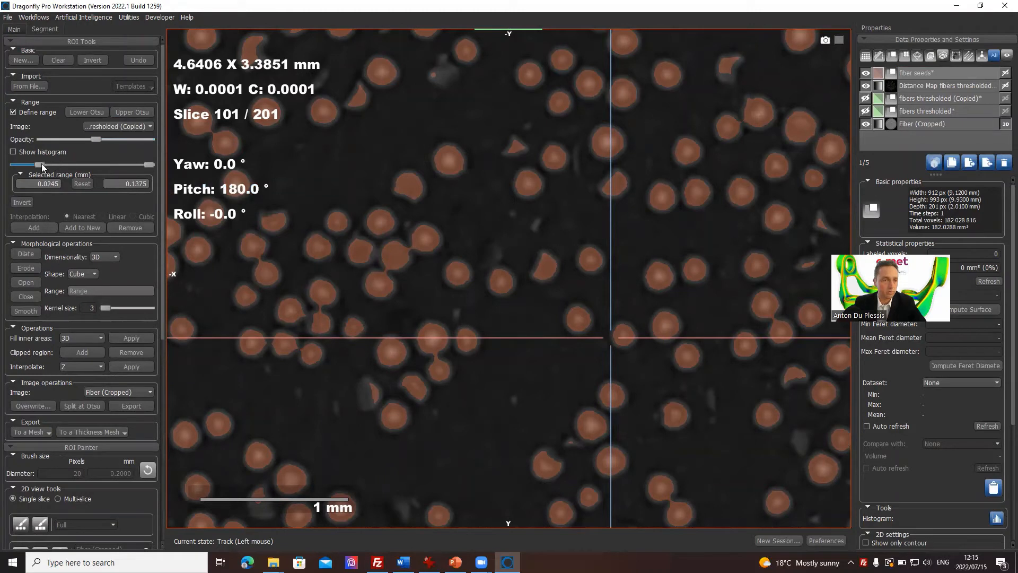
{"action": "left_click_drag", "start_coordinate": [41, 163], "coordinate": [77, 172]}
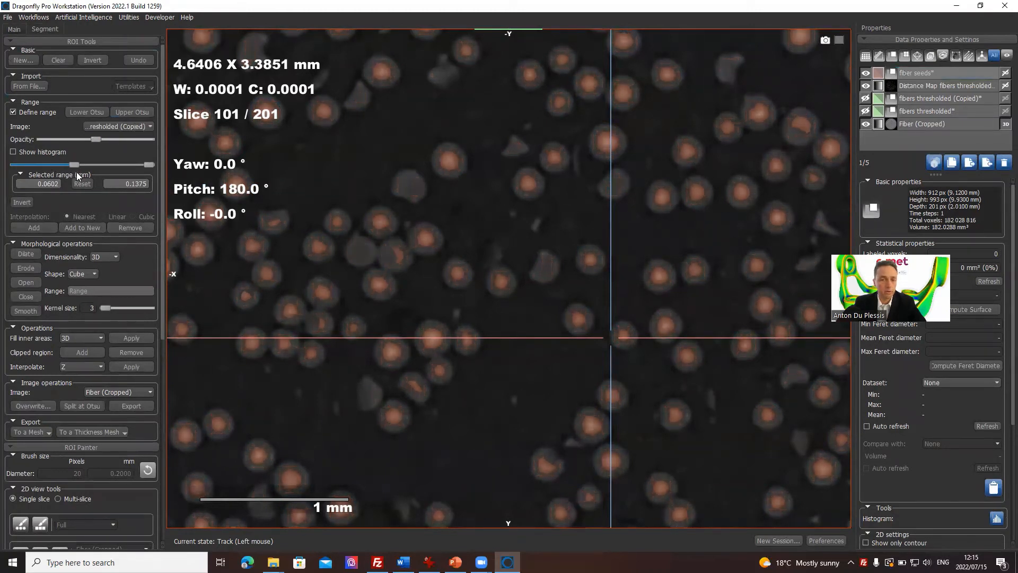
Step: Examine the previewed threshold range across neighboring slices to check that touching fibers have separate centers
{"action": "scroll", "coordinate": [381, 281], "scroll_direction": "down", "scroll_amount": 6}
{"action": "scroll", "coordinate": [380, 281], "scroll_direction": "up", "scroll_amount": 6}
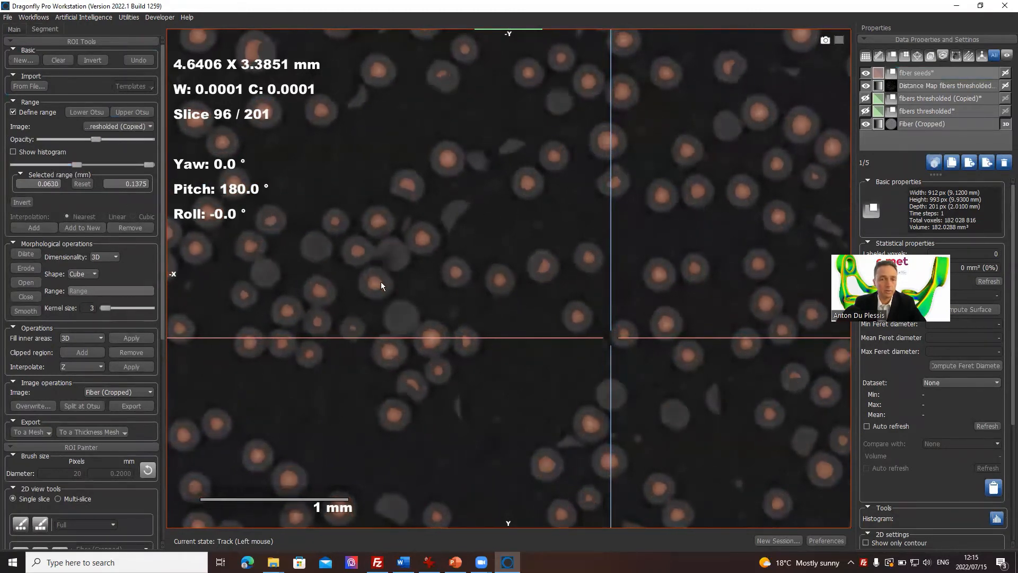
{"action": "scroll", "coordinate": [380, 282], "scroll_direction": "up", "scroll_amount": 18}
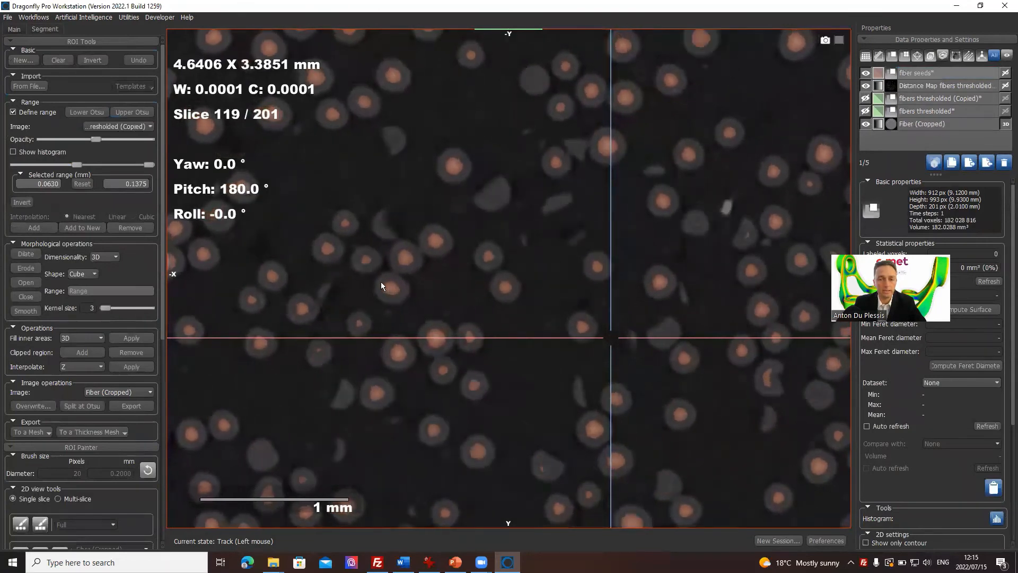
{"action": "scroll", "coordinate": [529, 186], "scroll_direction": "down", "scroll_amount": 9}
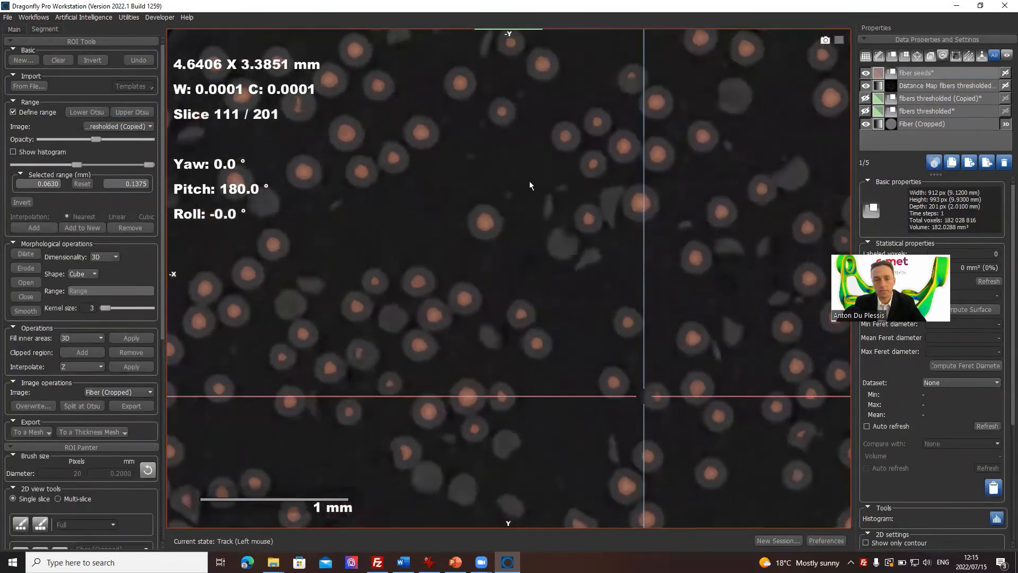
{"action": "right_click_drag", "start_coordinate": [575, 152], "coordinate": [493, 182]}
{"action": "scroll", "coordinate": [493, 183], "scroll_direction": "down", "scroll_amount": 10}
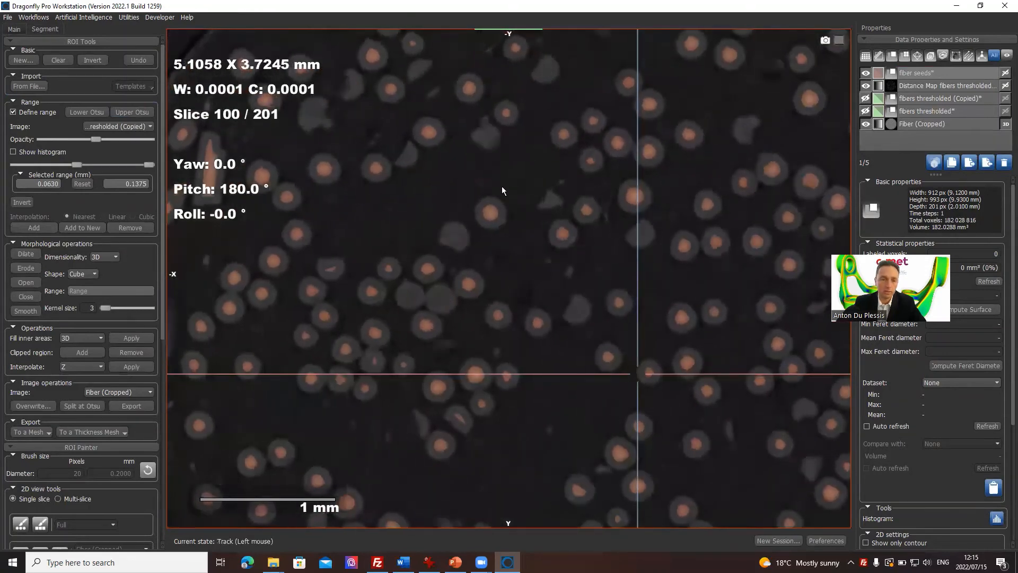
{"action": "scroll", "coordinate": [476, 213], "scroll_direction": "down", "scroll_amount": 17}
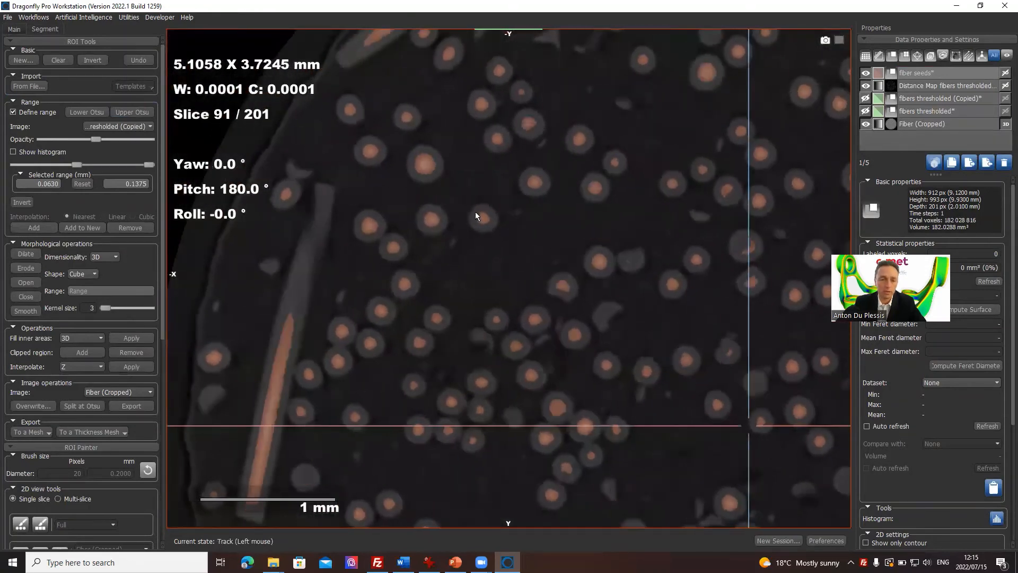
{"action": "scroll", "coordinate": [476, 214], "scroll_direction": "up", "scroll_amount": 5}
{"action": "scroll", "coordinate": [476, 214], "scroll_direction": "down", "scroll_amount": 2}
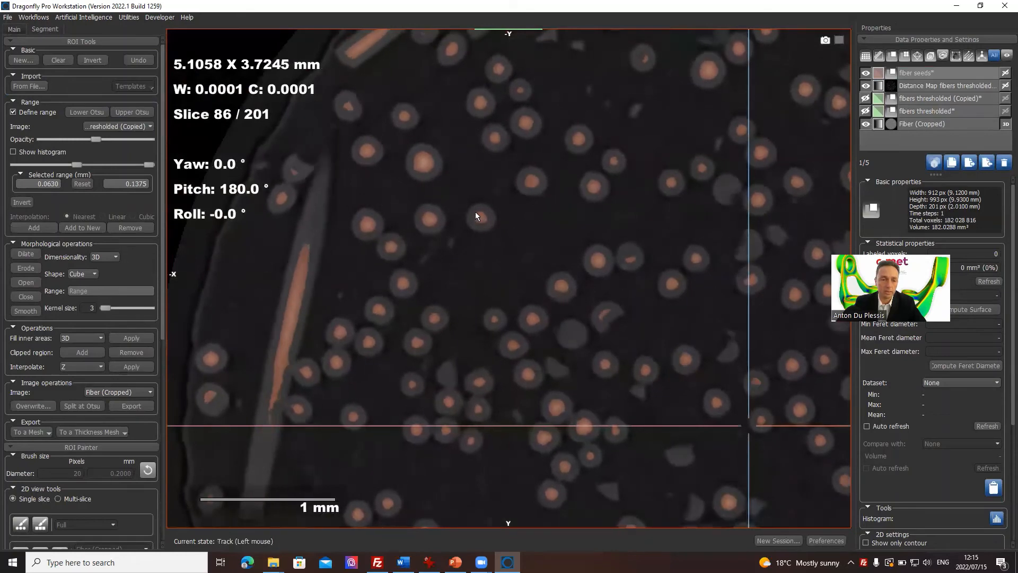
Step: Inspect the long lengthwise fiber near the sample edge and its touching neighbors up close for merged seed regions
{"action": "middle_click_drag", "start_coordinate": [281, 329], "coordinate": [371, 215]}
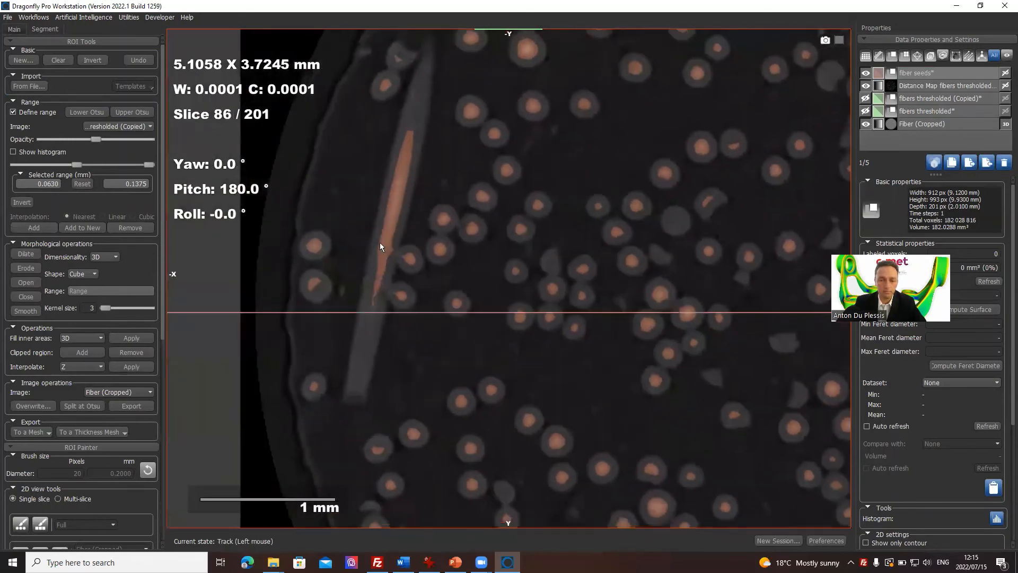
{"action": "right_click_drag", "start_coordinate": [352, 241], "coordinate": [392, 276]}
{"action": "scroll", "coordinate": [392, 277], "scroll_direction": "down", "scroll_amount": 1}
{"action": "scroll", "coordinate": [393, 276], "scroll_direction": "up", "scroll_amount": 3}
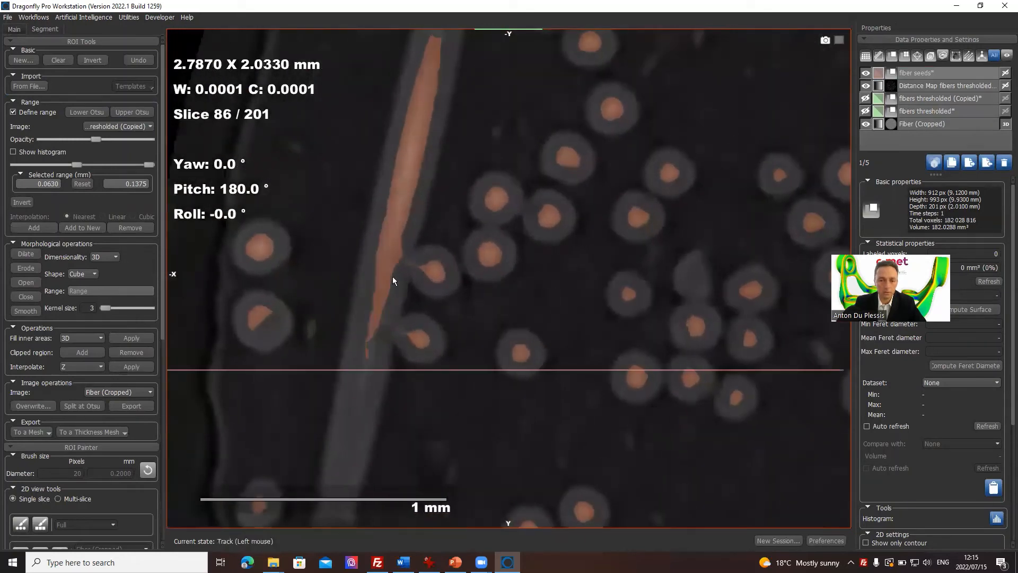
{"action": "scroll", "coordinate": [392, 277], "scroll_direction": "up", "scroll_amount": 1}
{"action": "scroll", "coordinate": [392, 277], "scroll_direction": "down", "scroll_amount": 1}
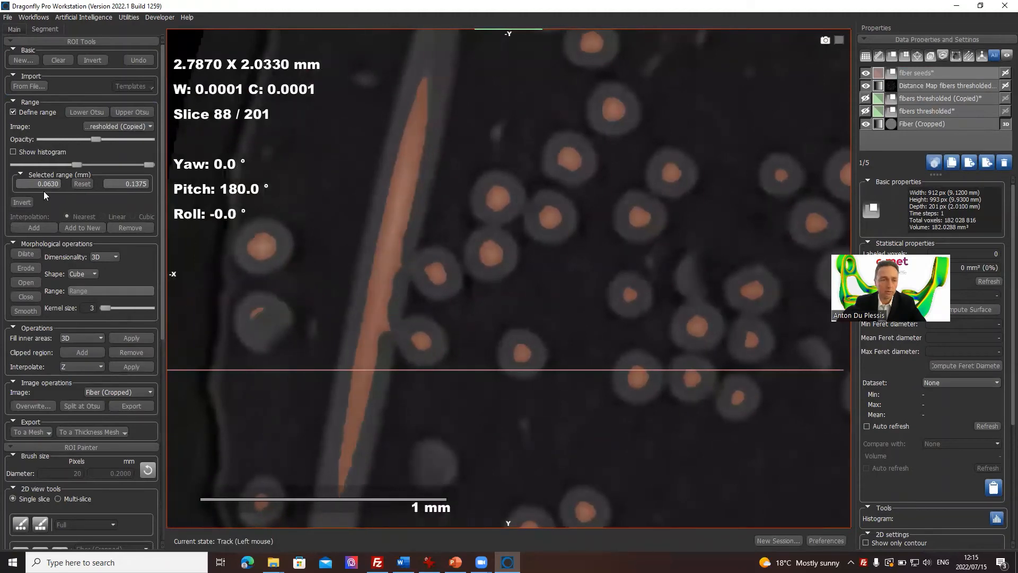
{"action": "middle_click_drag", "start_coordinate": [479, 270], "coordinate": [636, 434]}
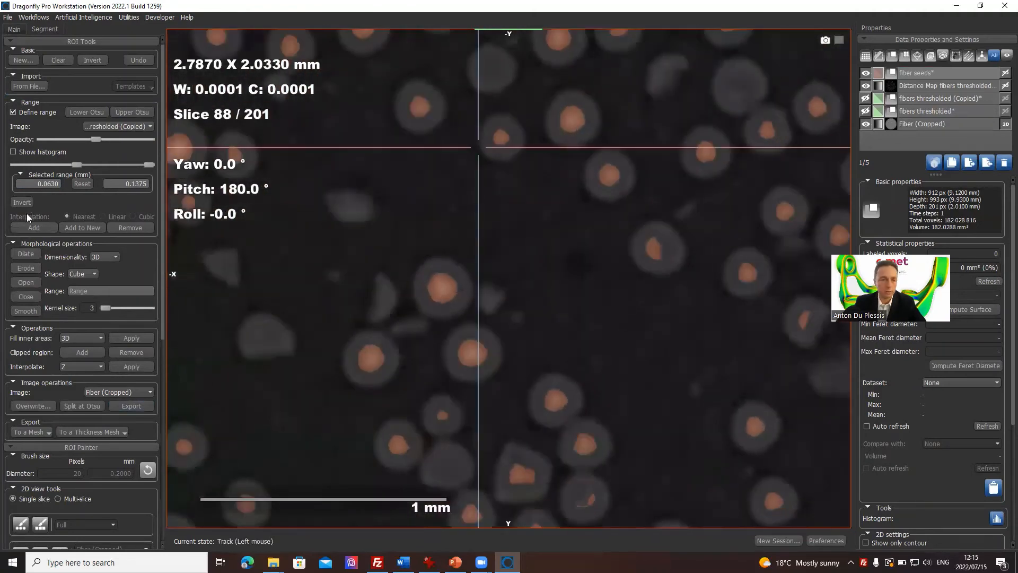
Step: Add the selected distance range to the fiber seeds ROI and turn off range definition
{"action": "left_click", "coordinate": [43, 228]}
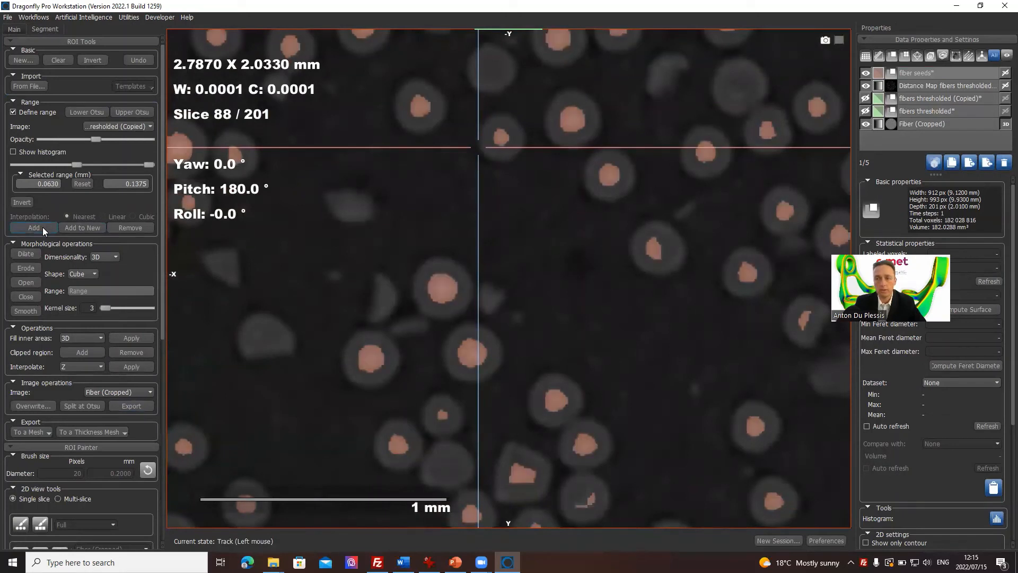
{"action": "left_click", "coordinate": [919, 74]}
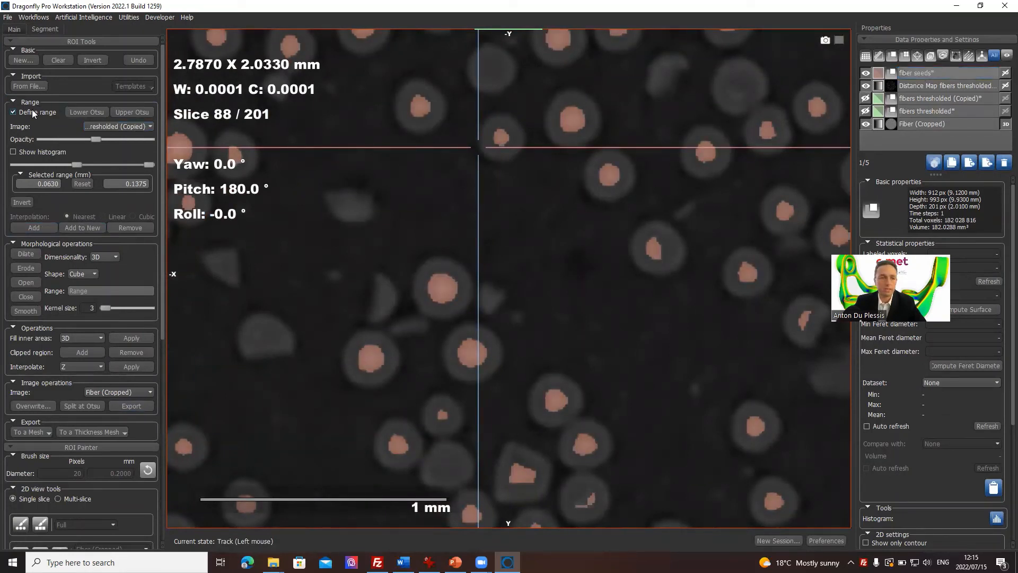
{"action": "left_click", "coordinate": [33, 112]}
{"action": "right_click_drag", "start_coordinate": [589, 275], "coordinate": [636, 149]}
Step: Invert the values of Distance Map fibers thresholded (Copied) into a new dataset
{"action": "left_click", "coordinate": [937, 85]}
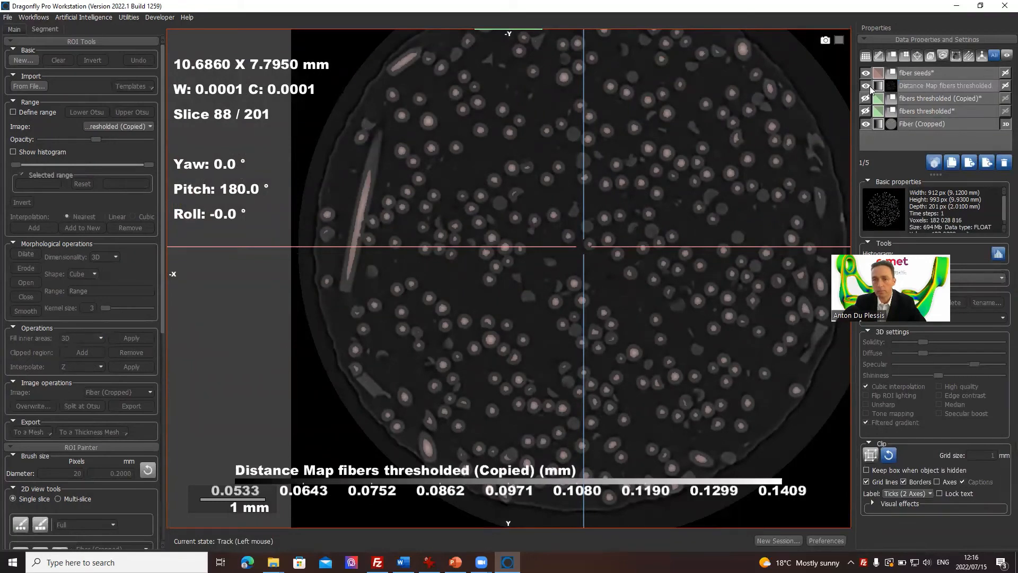
{"action": "left_click", "coordinate": [920, 90]}
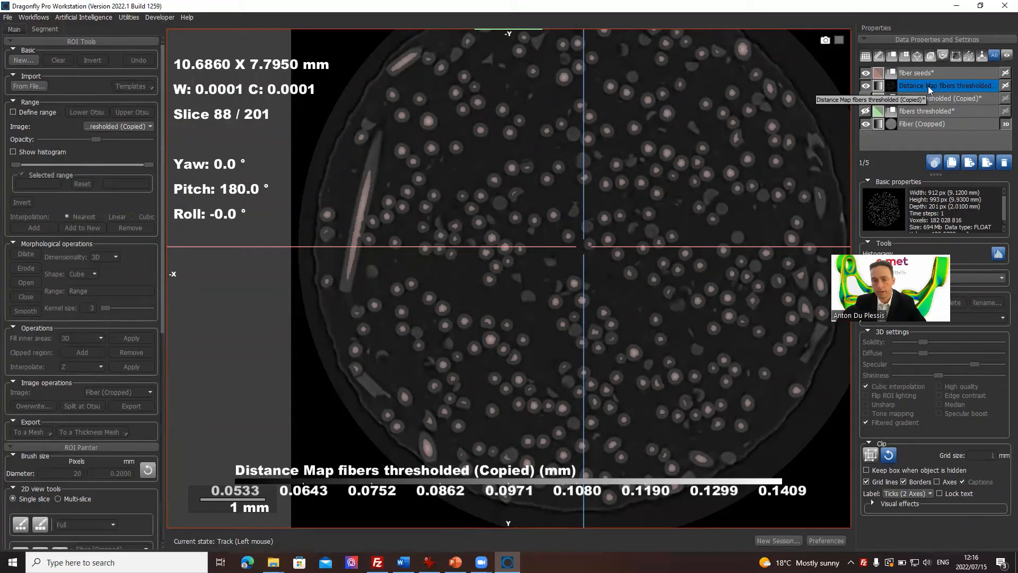
{"action": "right_click_drag", "start_coordinate": [697, 151], "coordinate": [677, 234]}
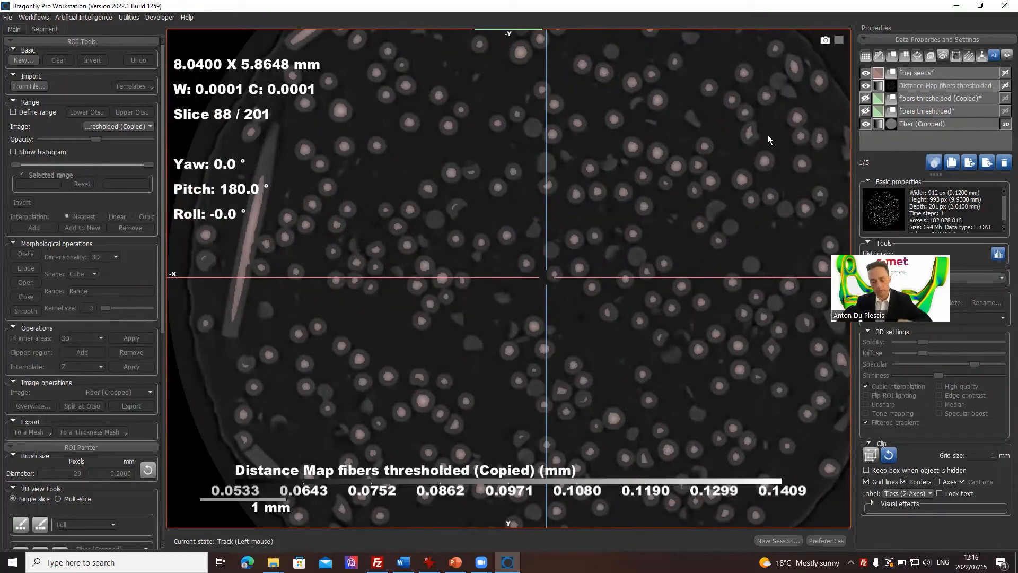
{"action": "left_click", "coordinate": [936, 85]}
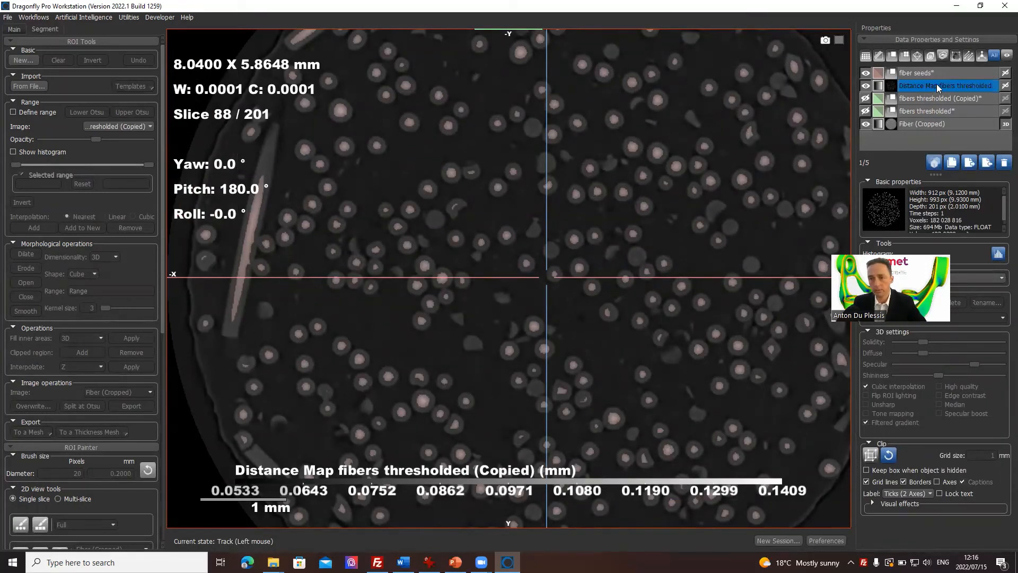
{"action": "right_click", "coordinate": [936, 84]}
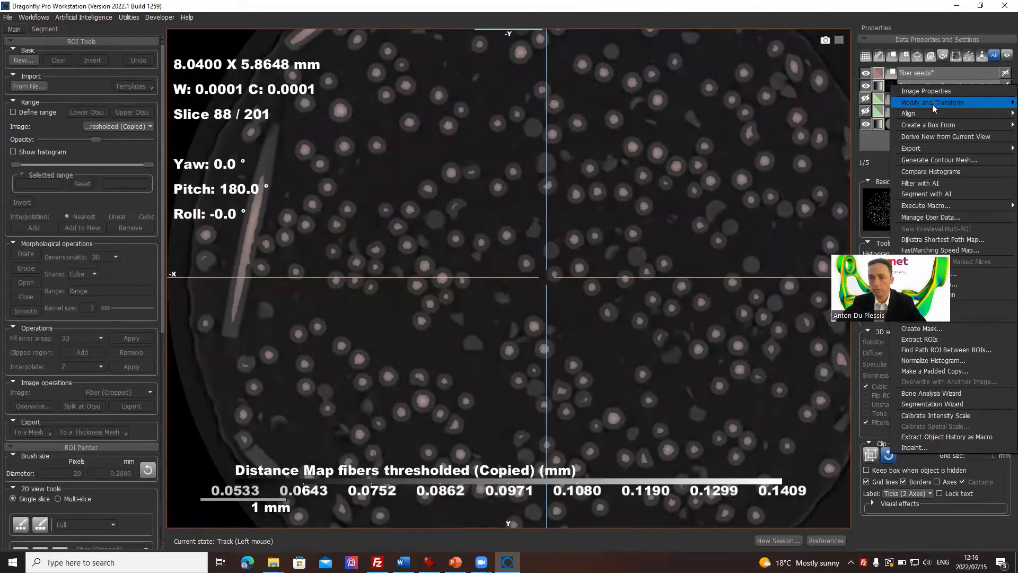
{"action": "mouse_move", "coordinate": [932, 104]}
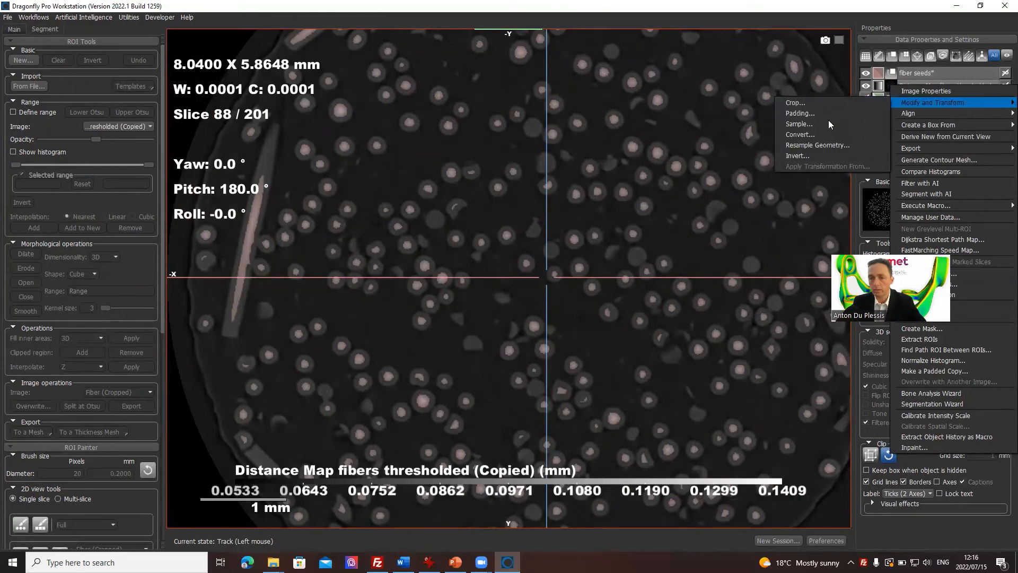
{"action": "left_click", "coordinate": [817, 156]}
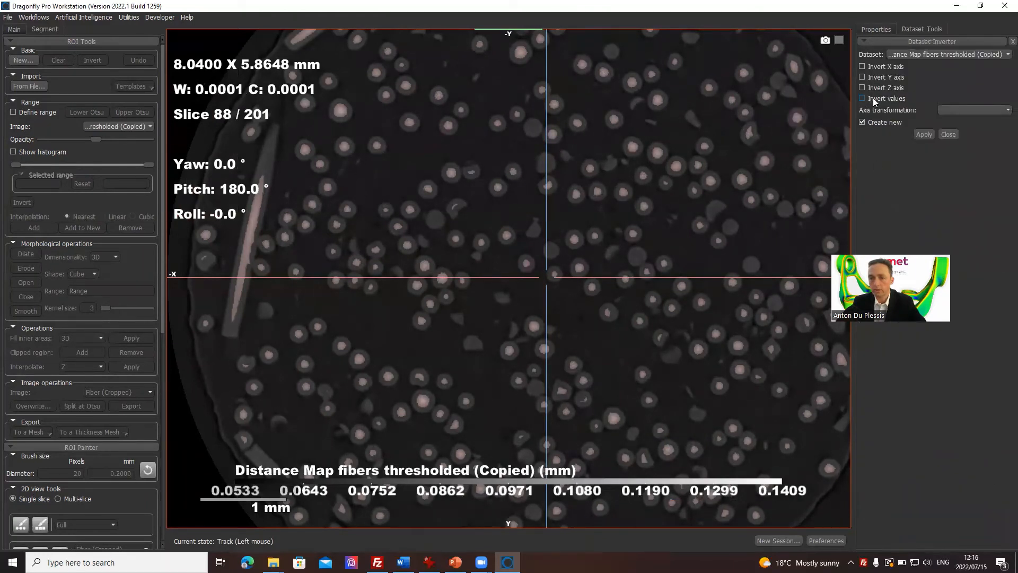
{"action": "left_click", "coordinate": [918, 134]}
Step: Display the inverted distance map in place of the original and set its window center to about -0.00002
{"action": "left_click", "coordinate": [878, 28]}
{"action": "left_click", "coordinate": [913, 87]}
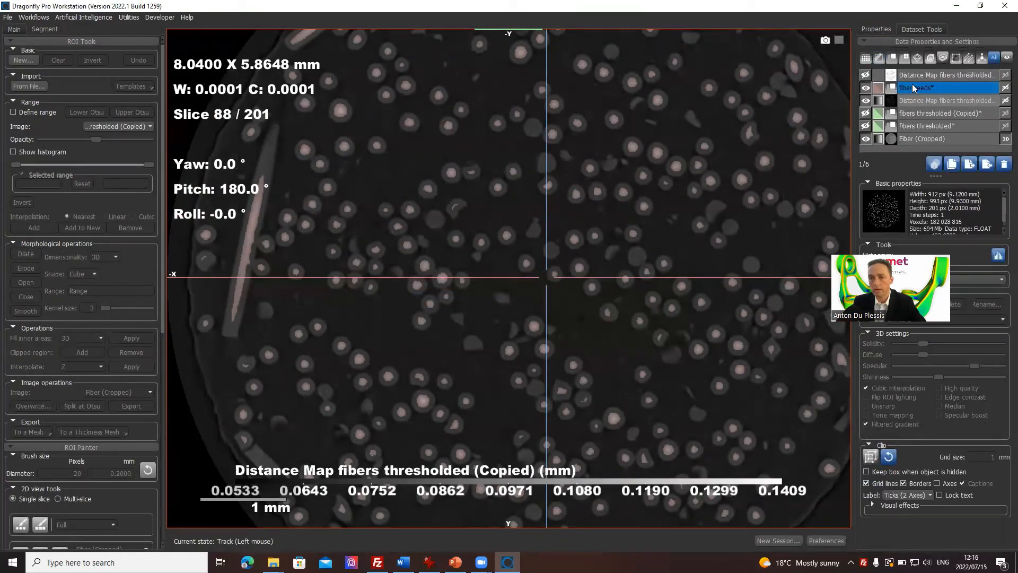
{"action": "left_click", "coordinate": [866, 74]}
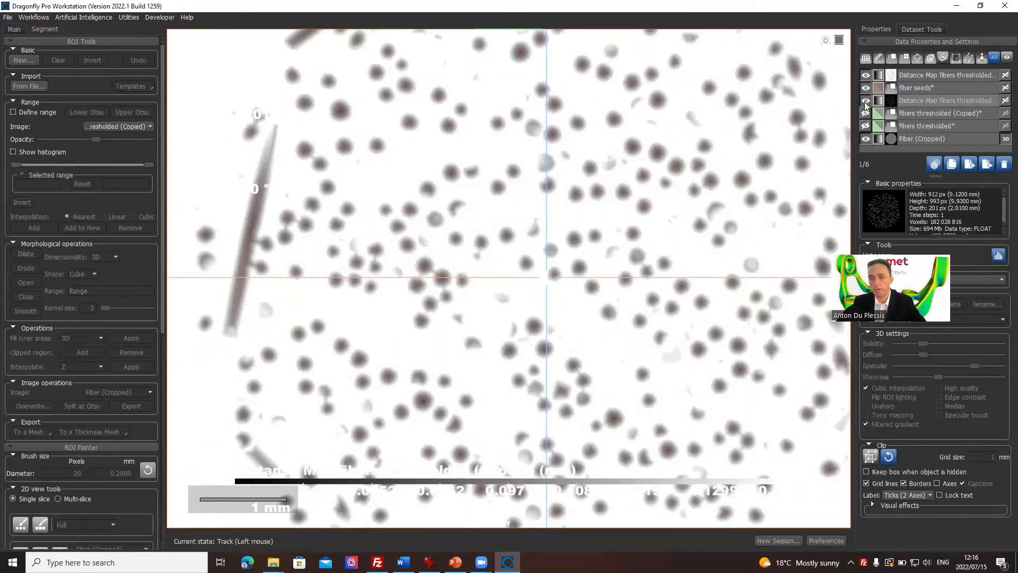
{"action": "left_click", "coordinate": [865, 103]}
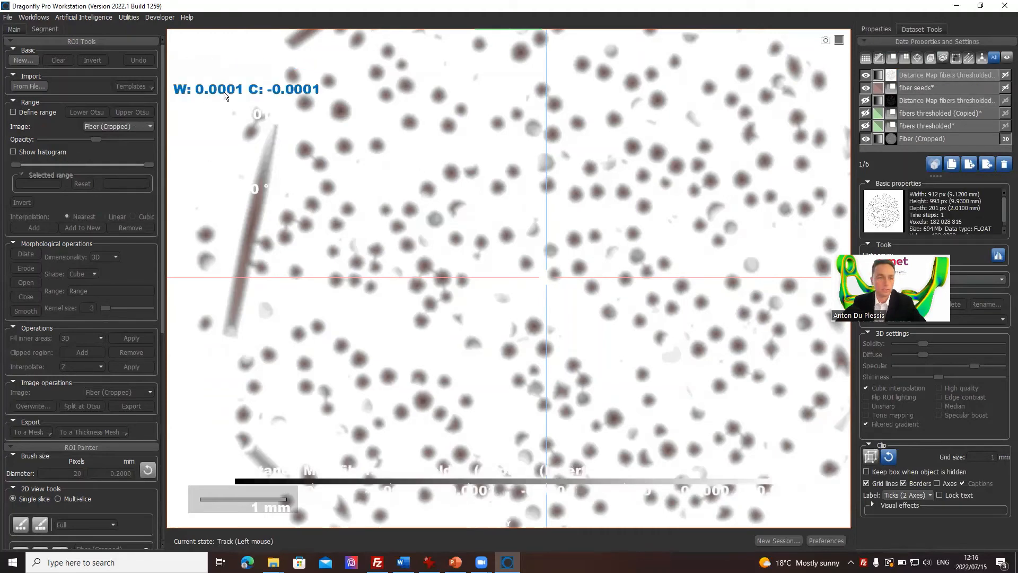
{"action": "left_click_drag", "start_coordinate": [225, 96], "coordinate": [213, 384]}
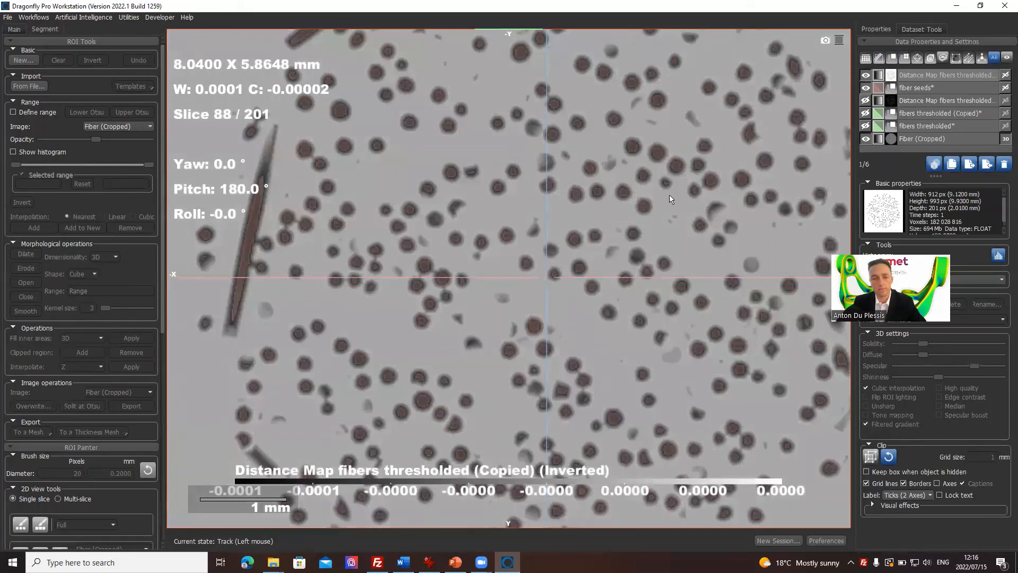
{"action": "scroll", "coordinate": [666, 221], "scroll_direction": "up", "scroll_amount": 3}
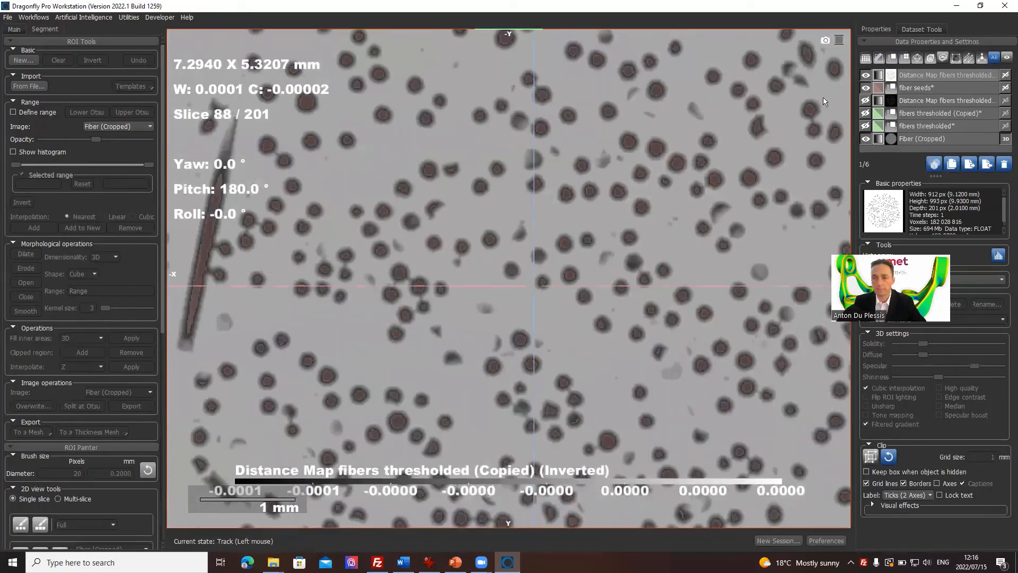
Step: Create a 26-connected Multi-ROI from the connected components of the fiber seeds ROI and show it in the slice view
{"action": "left_click", "coordinate": [933, 89]}
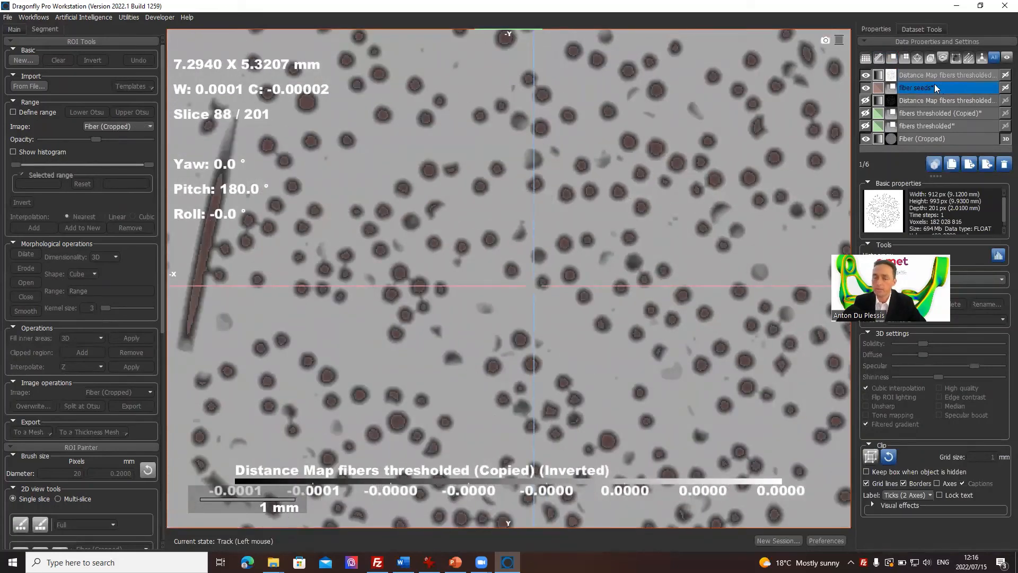
{"action": "left_click", "coordinate": [953, 74]}
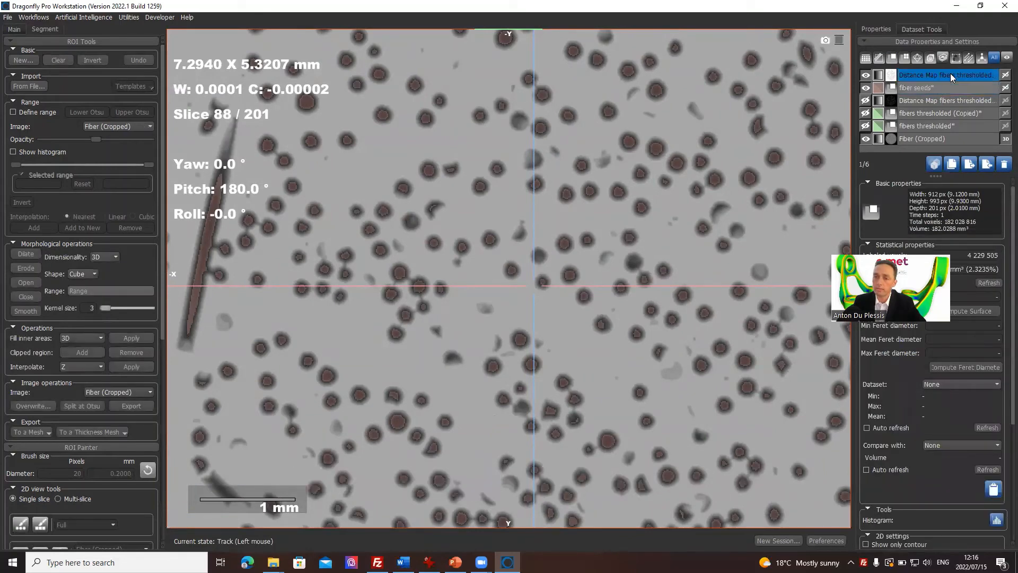
{"action": "left_click", "coordinate": [946, 87]}
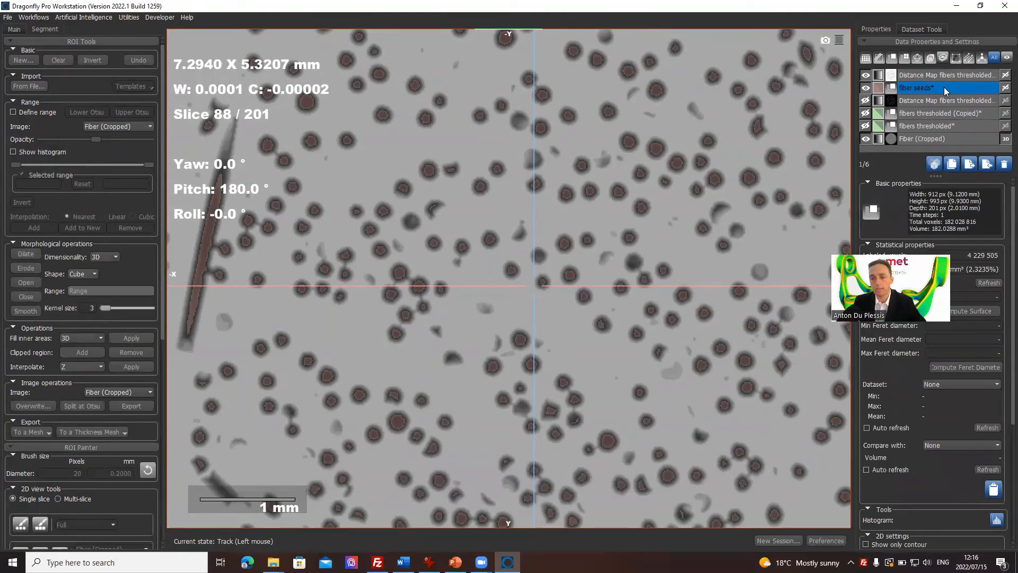
{"action": "right_click", "coordinate": [943, 87]}
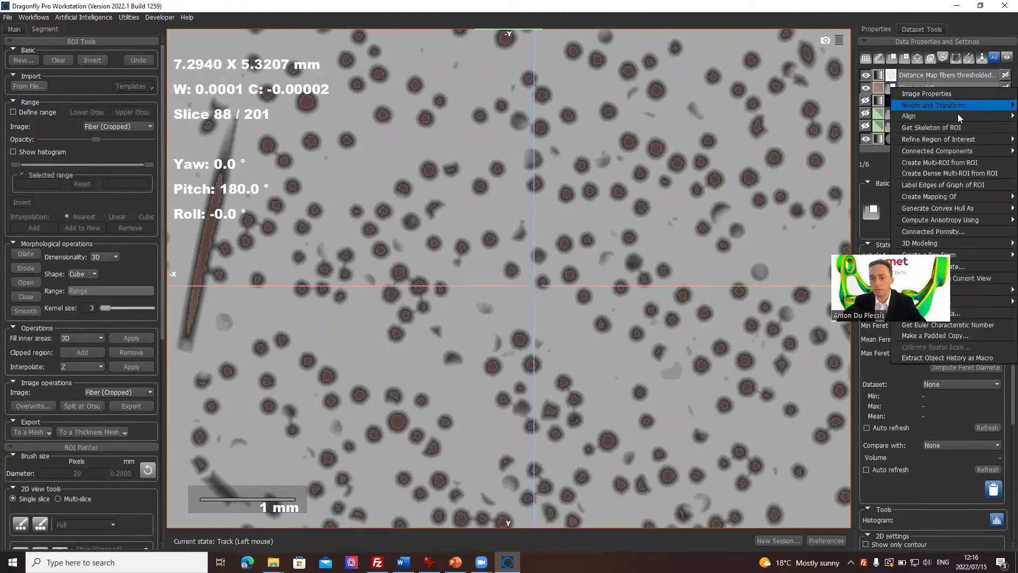
{"action": "mouse_move", "coordinate": [954, 152]}
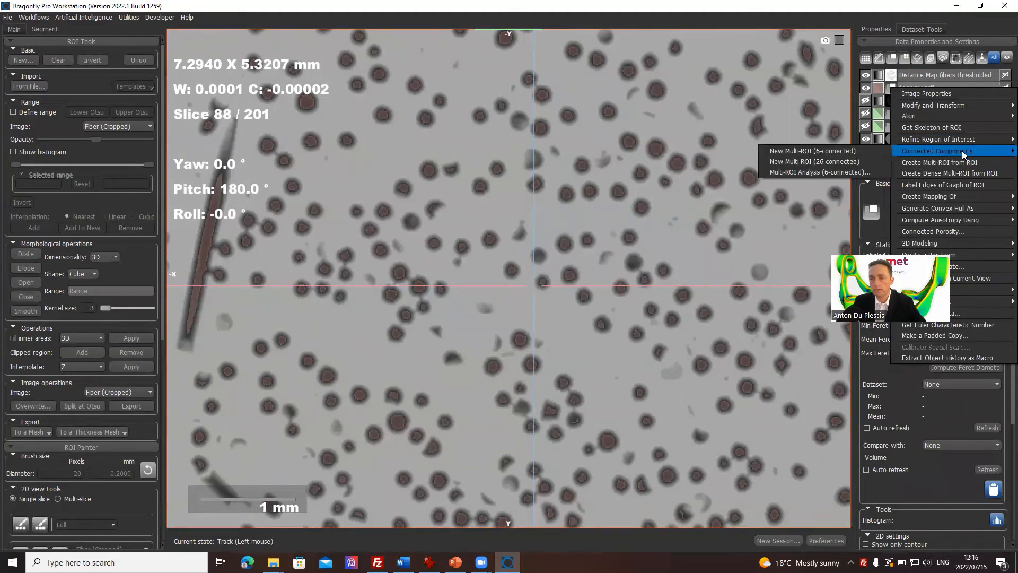
{"action": "left_click", "coordinate": [831, 160]}
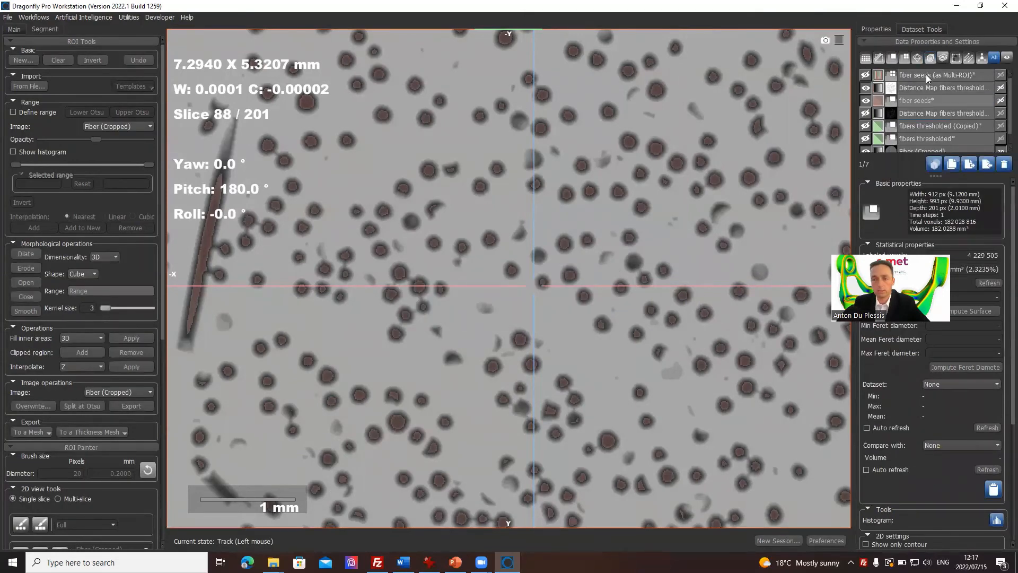
{"action": "left_click", "coordinate": [925, 75]}
{"action": "left_click", "coordinate": [866, 75]}
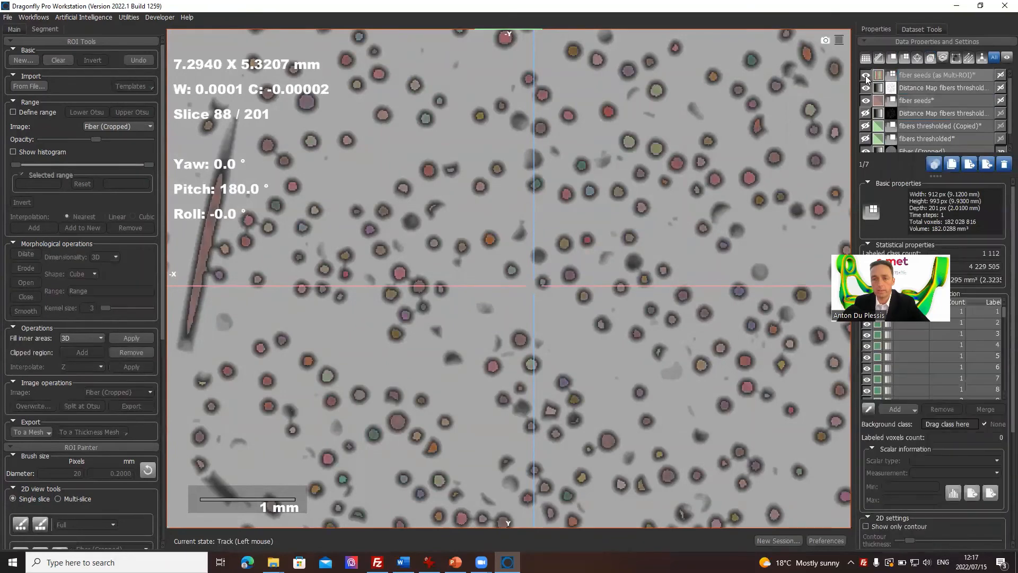
Step: Hide the original fiber seeds ROI so that its Multi-ROI version shows over the inverted distance map
{"action": "left_click", "coordinate": [865, 101]}
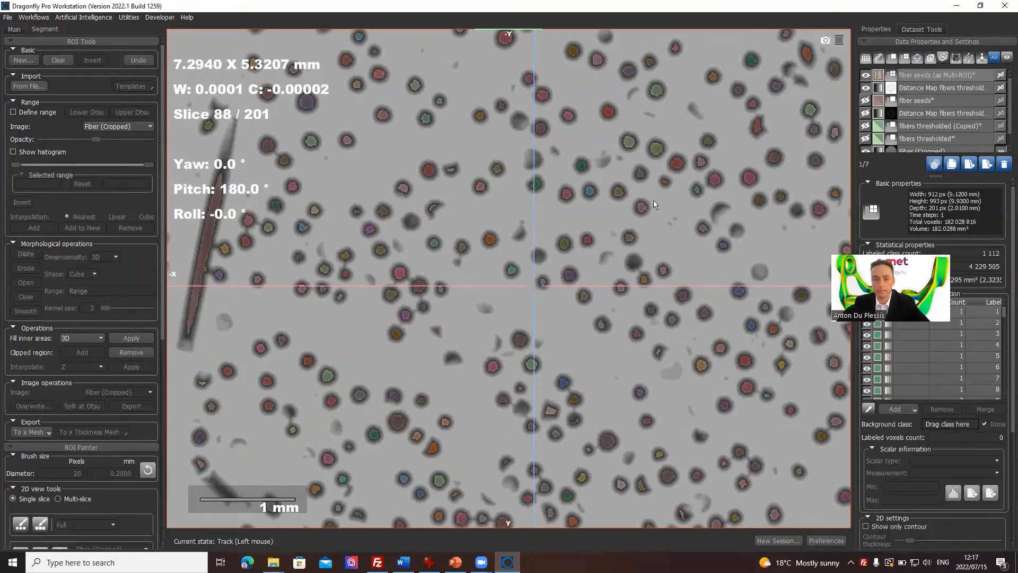
{"action": "middle_click_drag", "start_coordinate": [653, 205], "coordinate": [571, 209]}
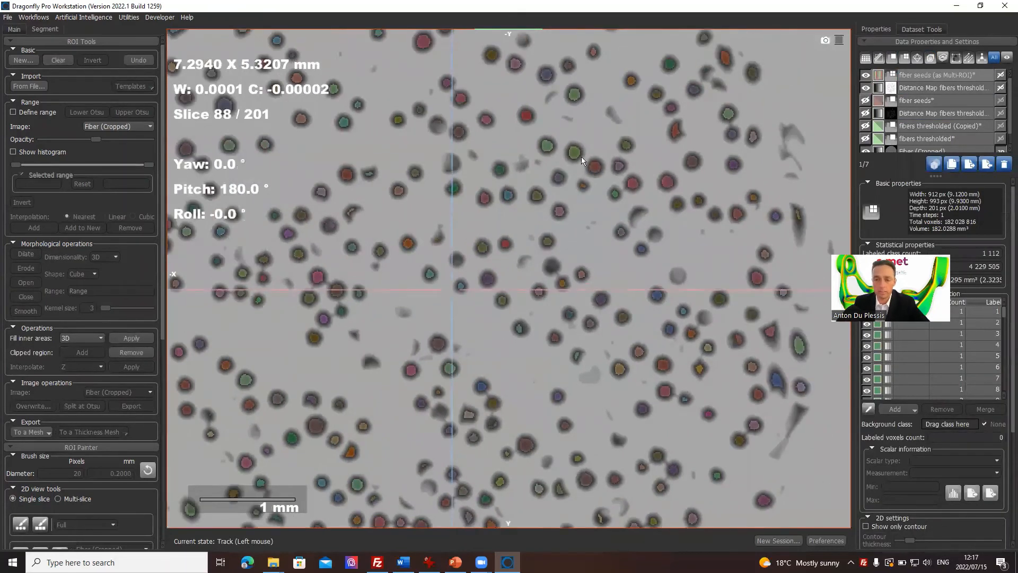
{"action": "left_click", "coordinate": [958, 78]}
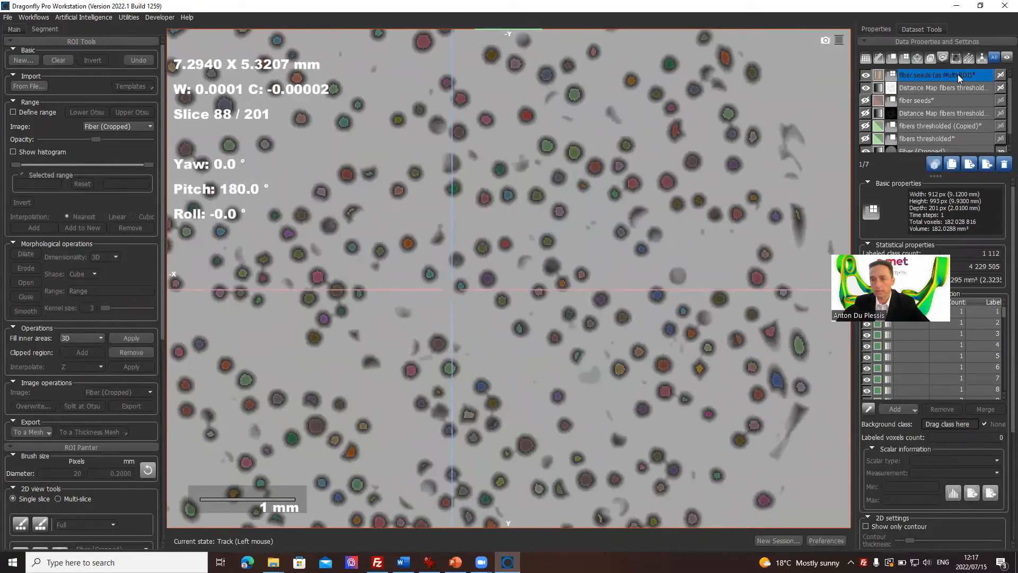
{"action": "right_click", "coordinate": [958, 78]}
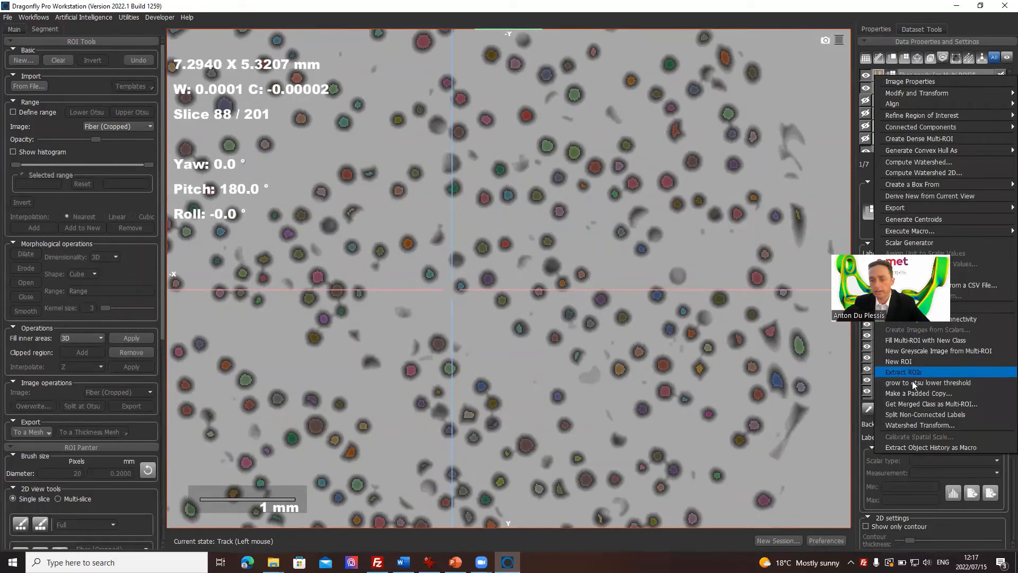
{"action": "left_click", "coordinate": [926, 427]}
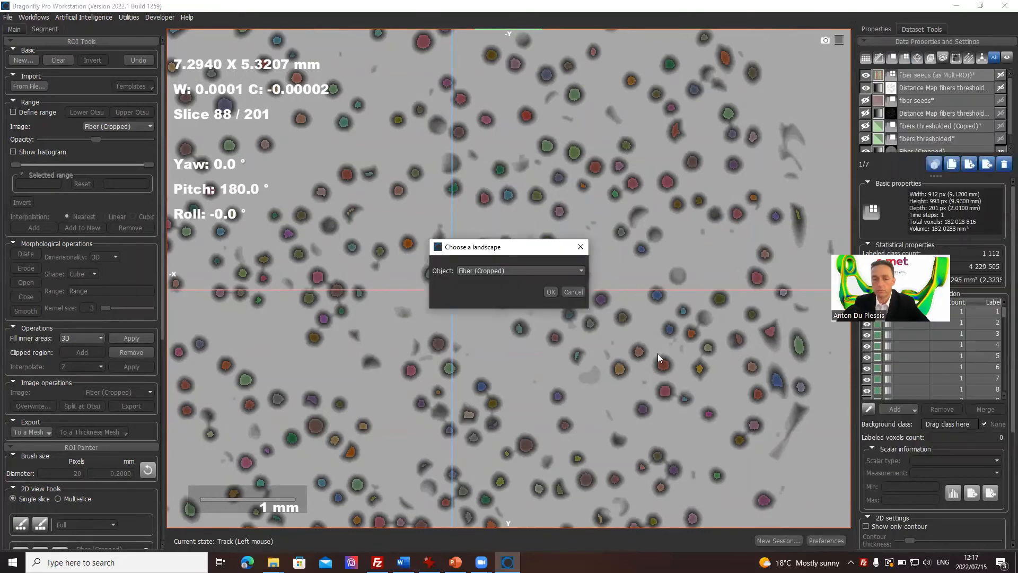
{"action": "left_click", "coordinate": [504, 270]}
{"action": "left_click", "coordinate": [504, 270]}
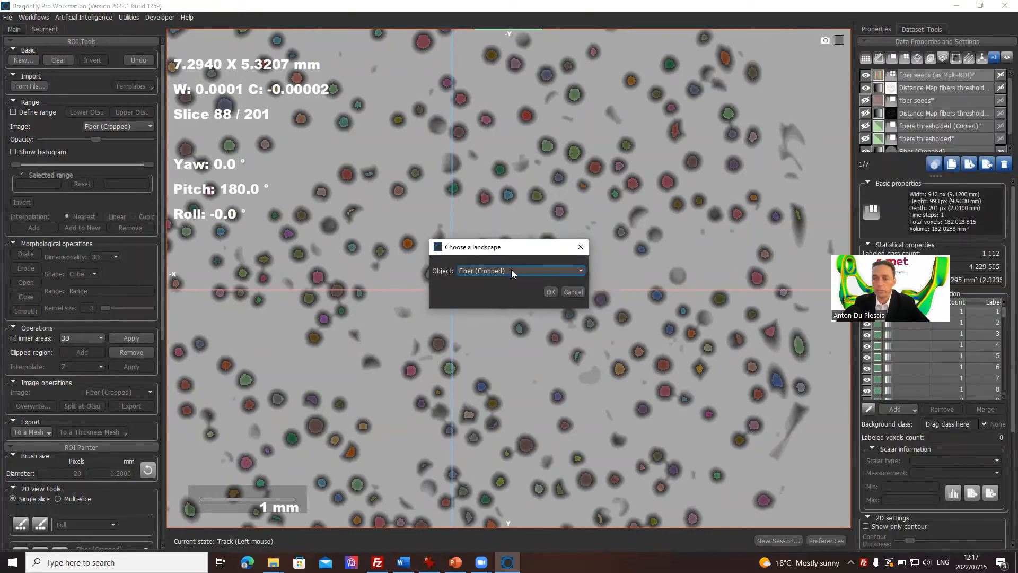
{"action": "left_click", "coordinate": [510, 270]}
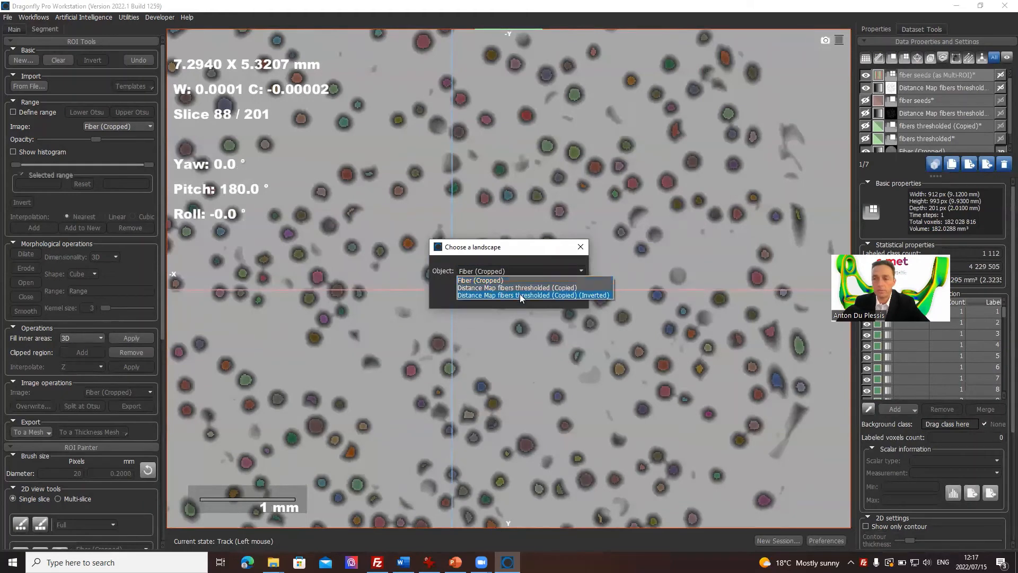
{"action": "left_click", "coordinate": [582, 248]}
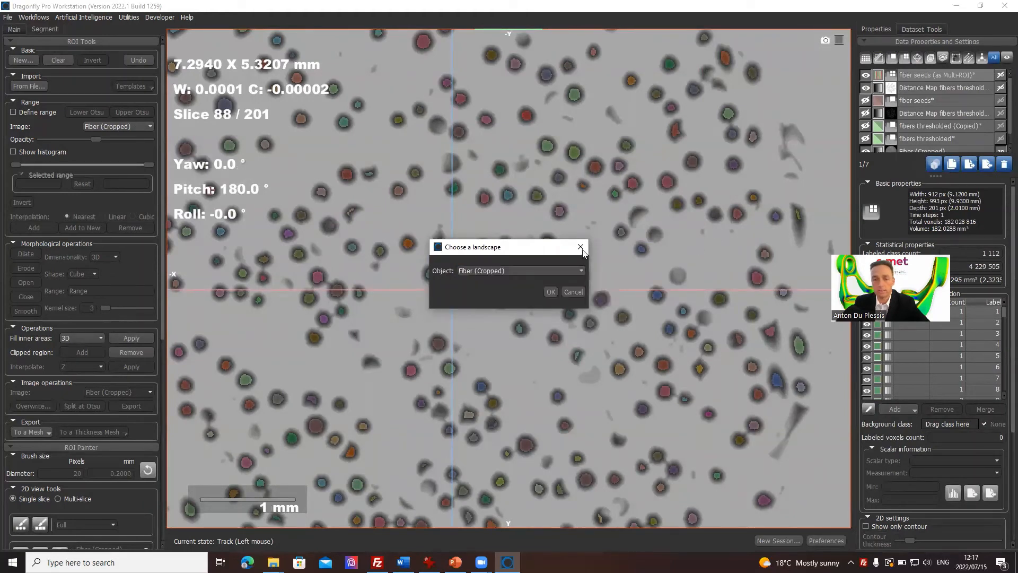
{"action": "left_click", "coordinate": [581, 248]}
Step: Rename the inverted distance map dataset as landscape
{"action": "left_click", "coordinate": [948, 89]}
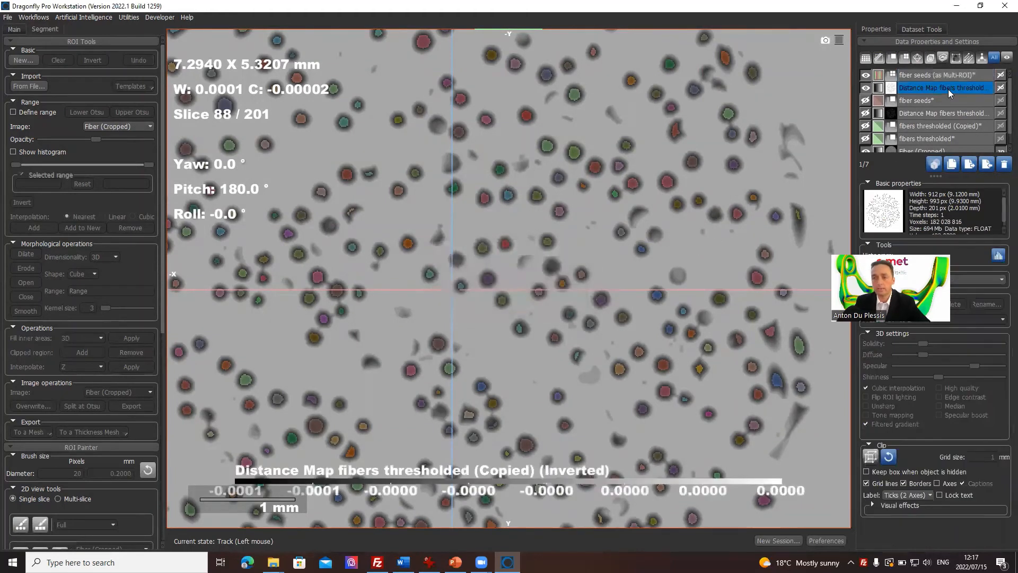
{"action": "left_click", "coordinate": [948, 90]}
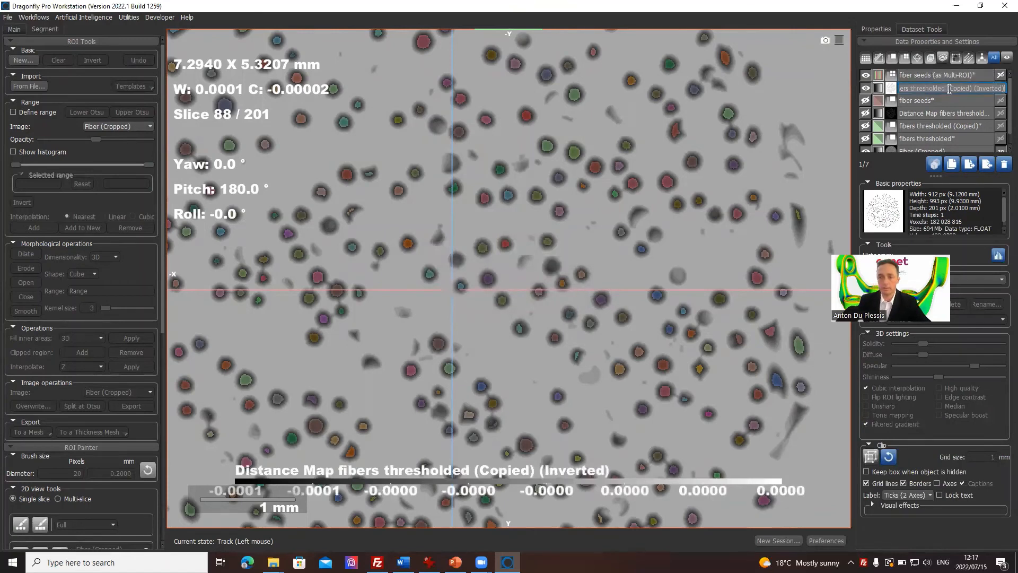
{"action": "type", "text": "landscape"}
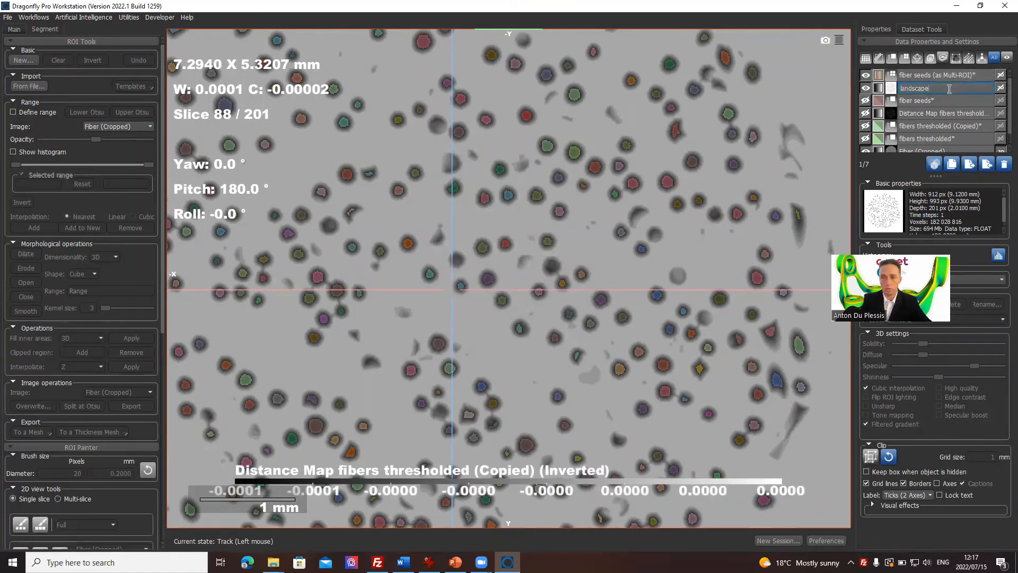
{"action": "key", "text": "Return"}
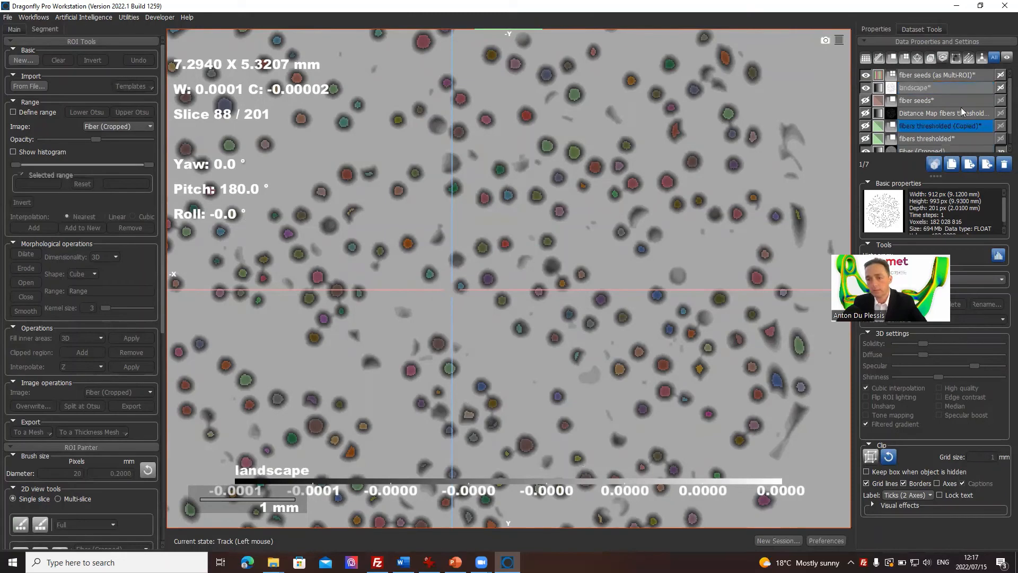
{"action": "left_click", "coordinate": [964, 75]}
{"action": "right_click", "coordinate": [966, 79]}
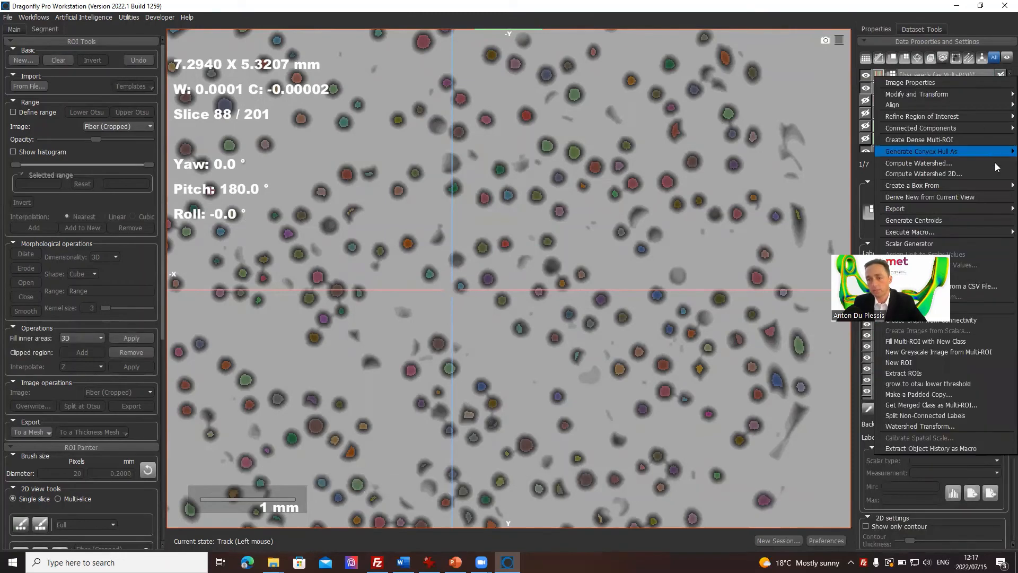
{"action": "left_click", "coordinate": [975, 71]}
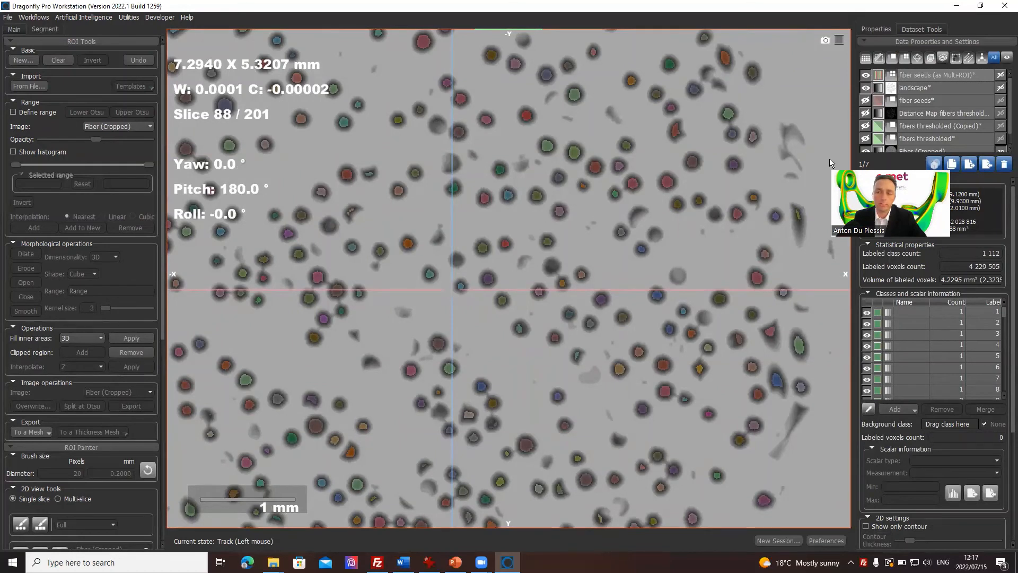
Step: Run a Watershed Transform on the fiber seeds Multi-ROI, using landscape as the landscape and fibers thresholded as the mask
{"action": "left_click", "coordinate": [930, 84]}
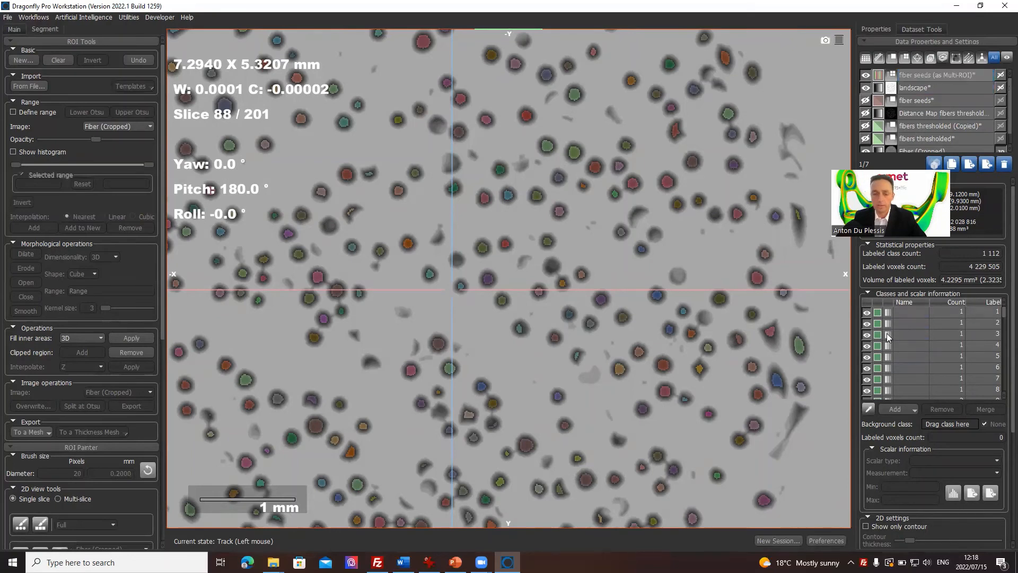
{"action": "right_click", "coordinate": [961, 76]}
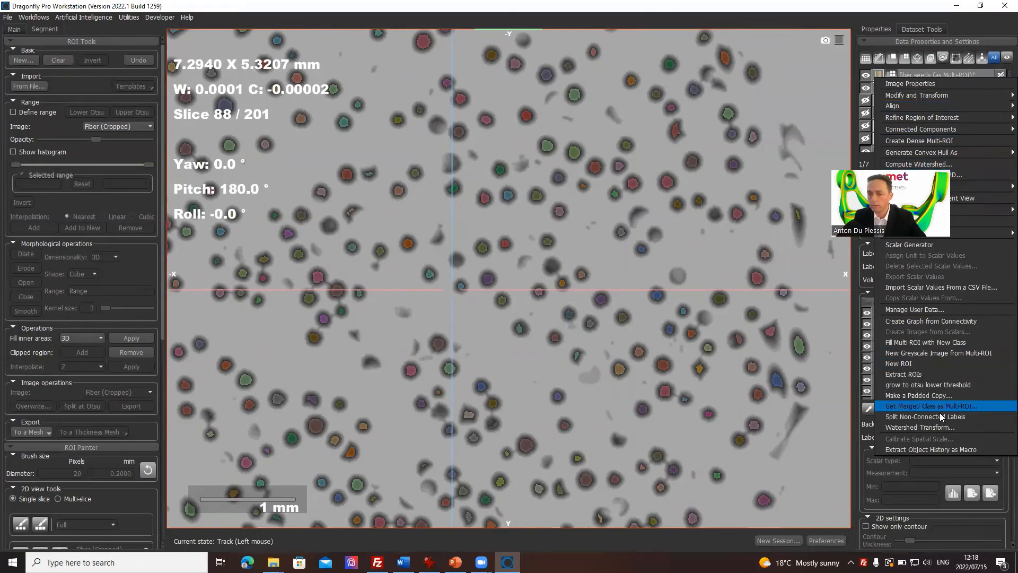
{"action": "left_click", "coordinate": [933, 426]}
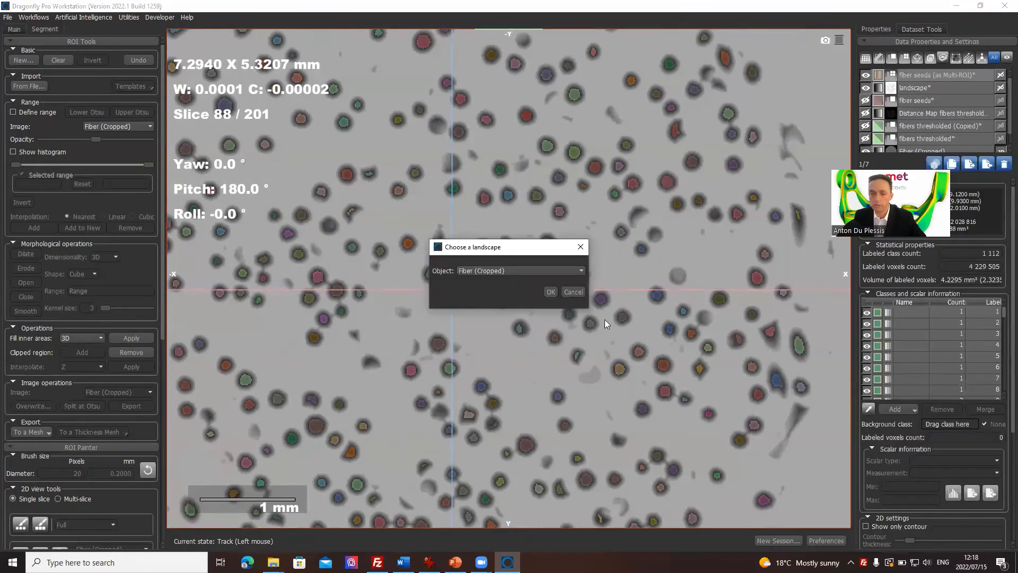
{"action": "left_click", "coordinate": [540, 275]}
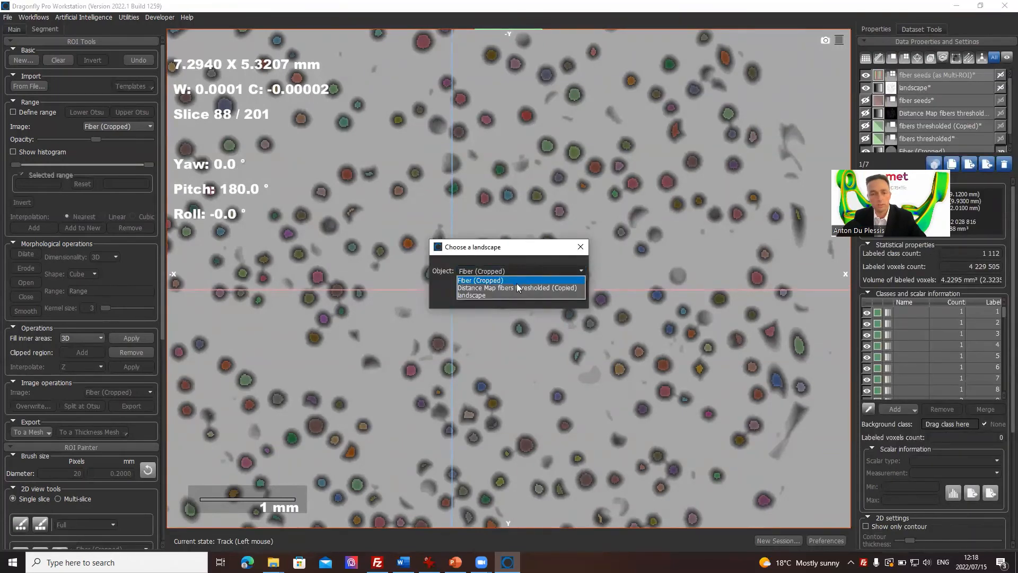
{"action": "left_click", "coordinate": [505, 295]}
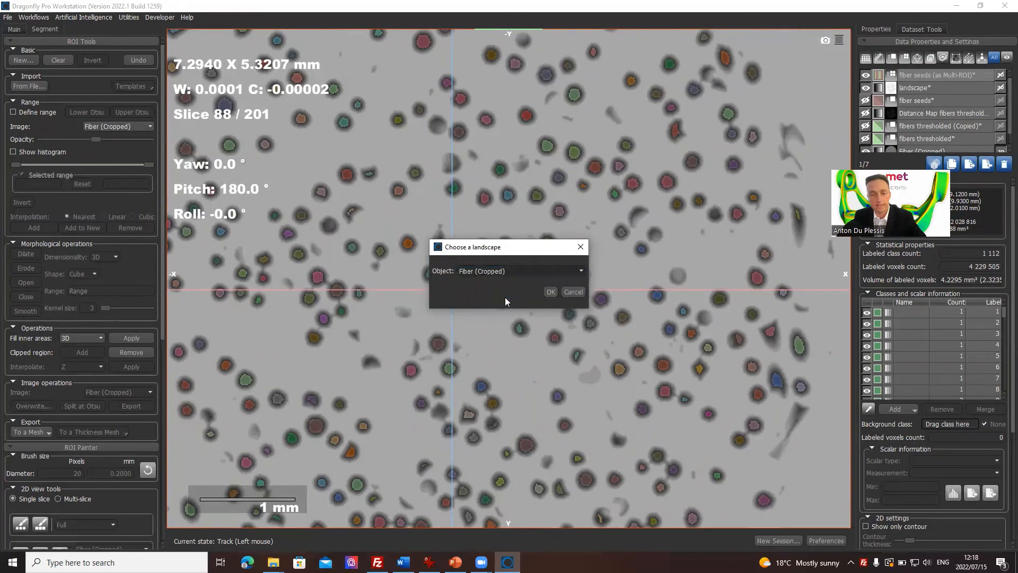
{"action": "left_click", "coordinate": [552, 292]}
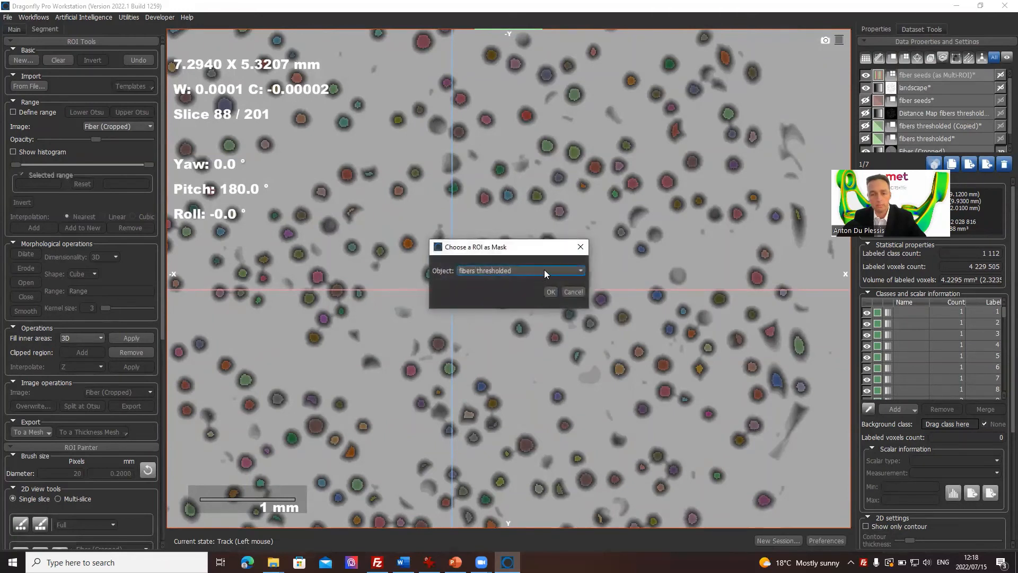
{"action": "left_click", "coordinate": [545, 273]}
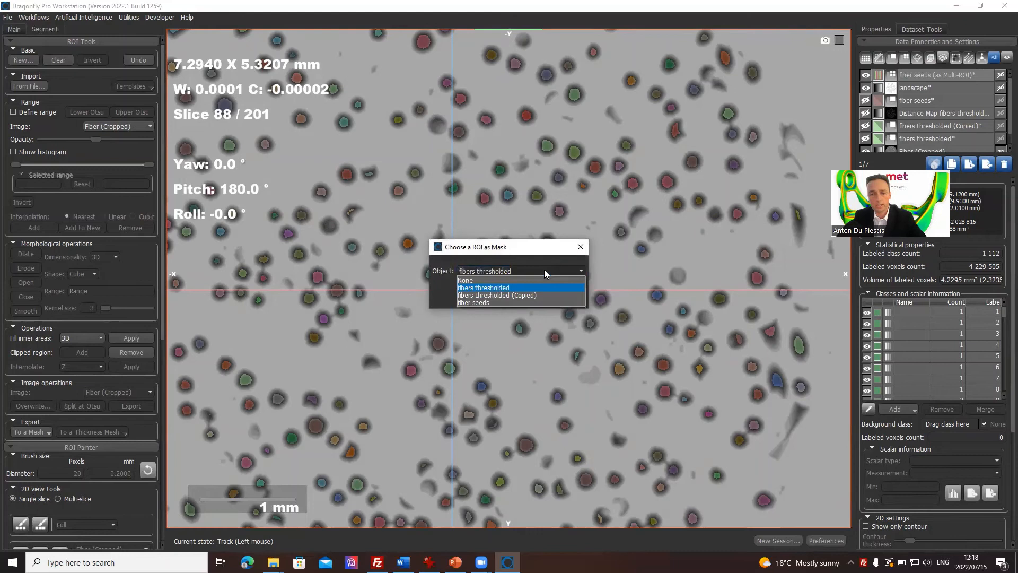
{"action": "left_click", "coordinate": [520, 288]}
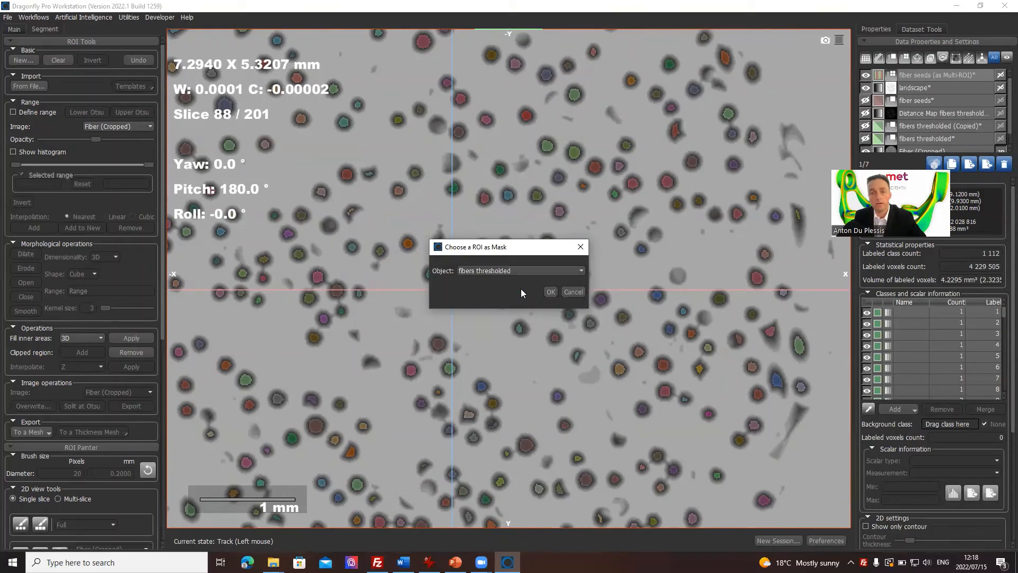
{"action": "left_click", "coordinate": [552, 293]}
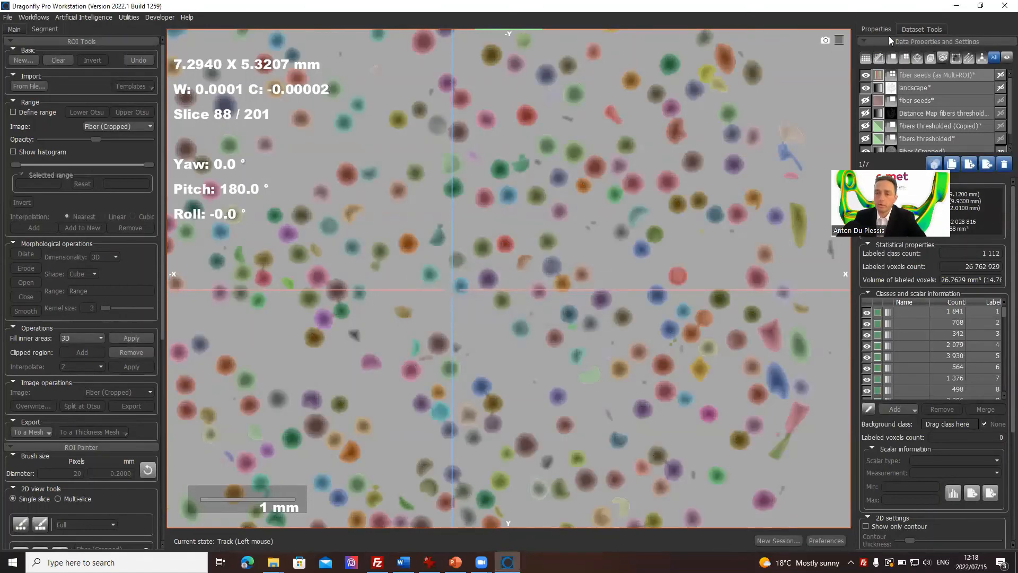
Step: Hide the landscape dataset so that the fiber labels overlay the Fiber (Cropped) CT slice
{"action": "left_click", "coordinate": [910, 102]}
{"action": "scroll", "coordinate": [881, 139], "scroll_direction": "down", "scroll_amount": 1}
{"action": "scroll", "coordinate": [873, 112], "scroll_direction": "up", "scroll_amount": 1}
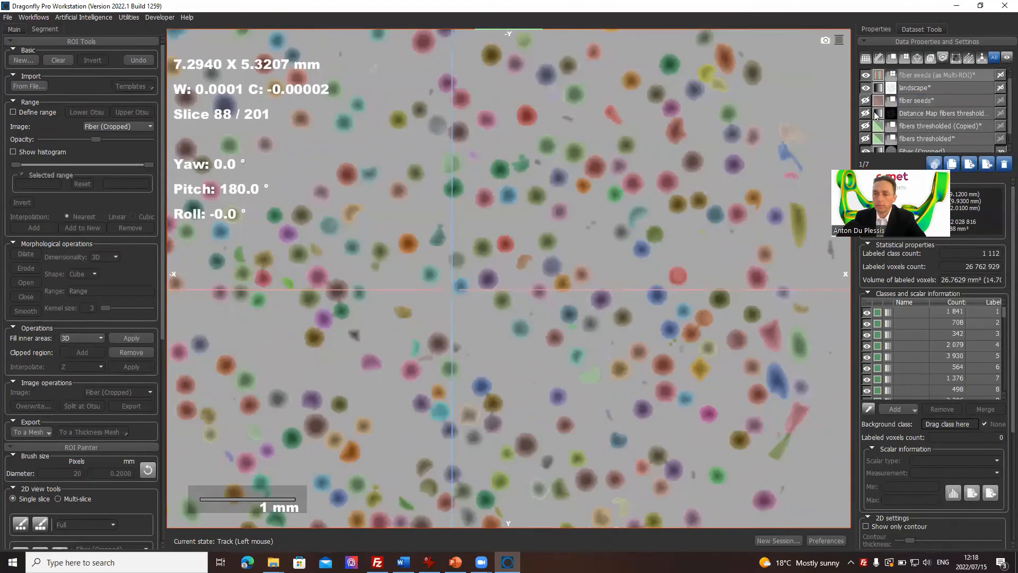
{"action": "left_click", "coordinate": [869, 90]}
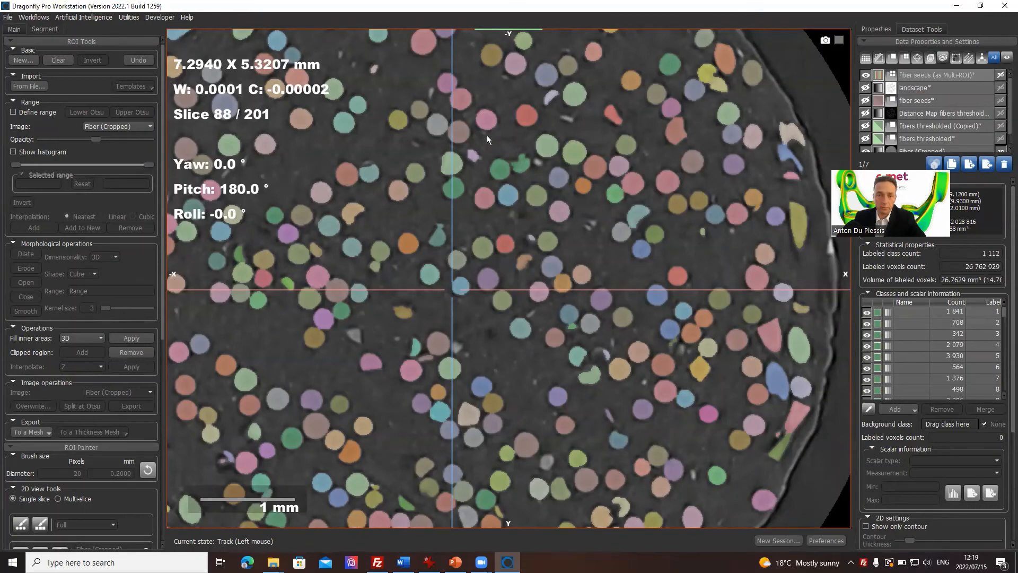
Step: Examine the separation of touching fibers up close, toggling the Multi-ROI labels off and on over the CT slice
{"action": "middle_click_drag", "start_coordinate": [475, 103], "coordinate": [574, 143]}
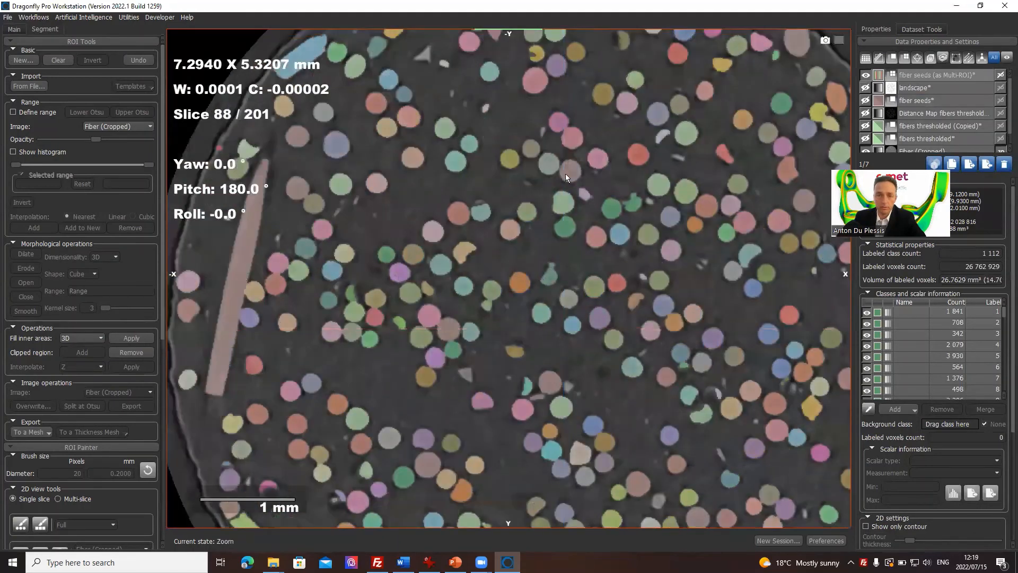
{"action": "right_click_drag", "start_coordinate": [566, 176], "coordinate": [529, 141]}
{"action": "left_click", "coordinate": [526, 131]}
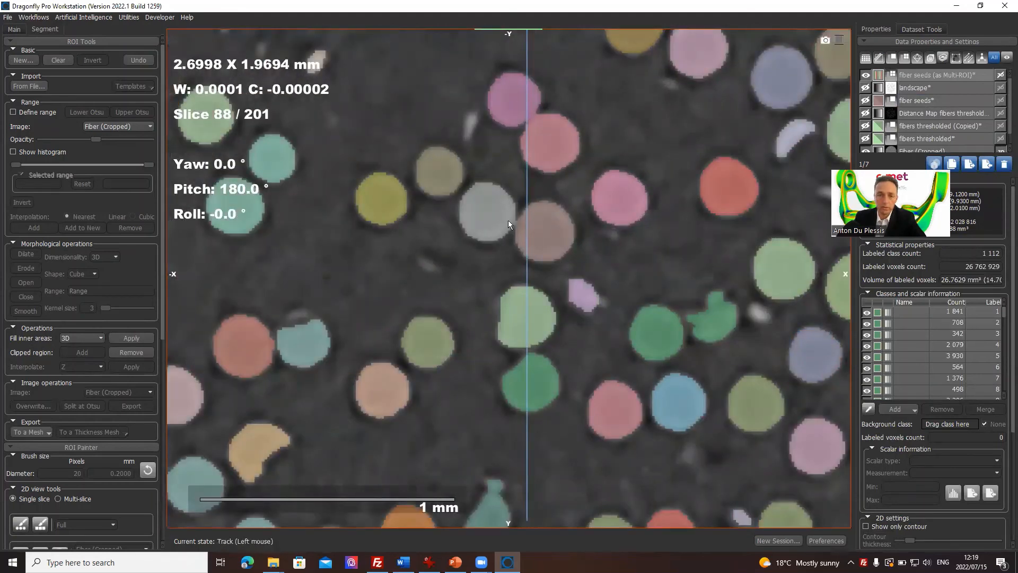
{"action": "left_click", "coordinate": [865, 73]}
{"action": "left_click", "coordinate": [866, 74]}
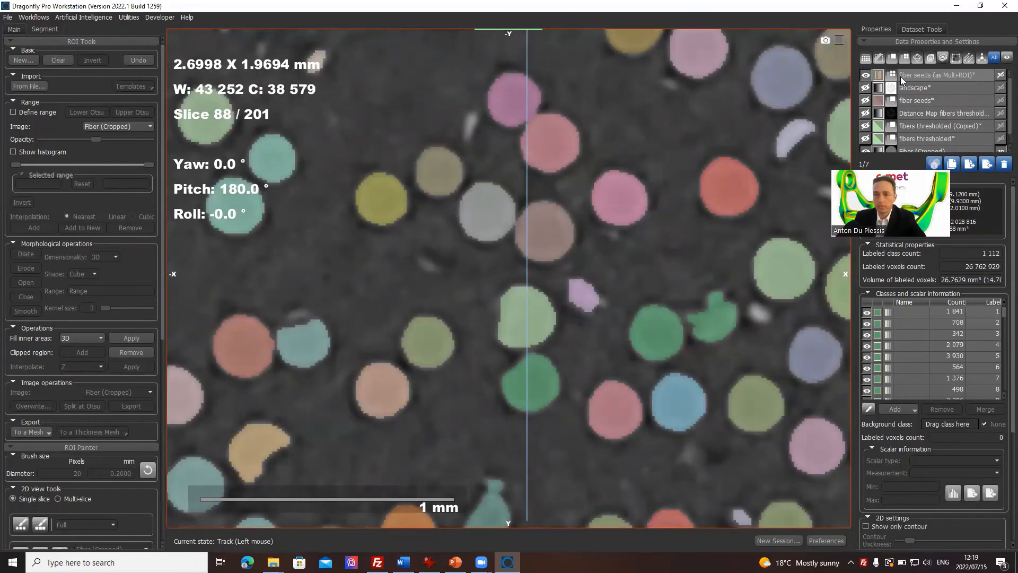
Step: Display the fiber seeds Multi-ROI in the 3D view and enlarge that view to fill the workspace
{"action": "double_click", "coordinate": [663, 191]}
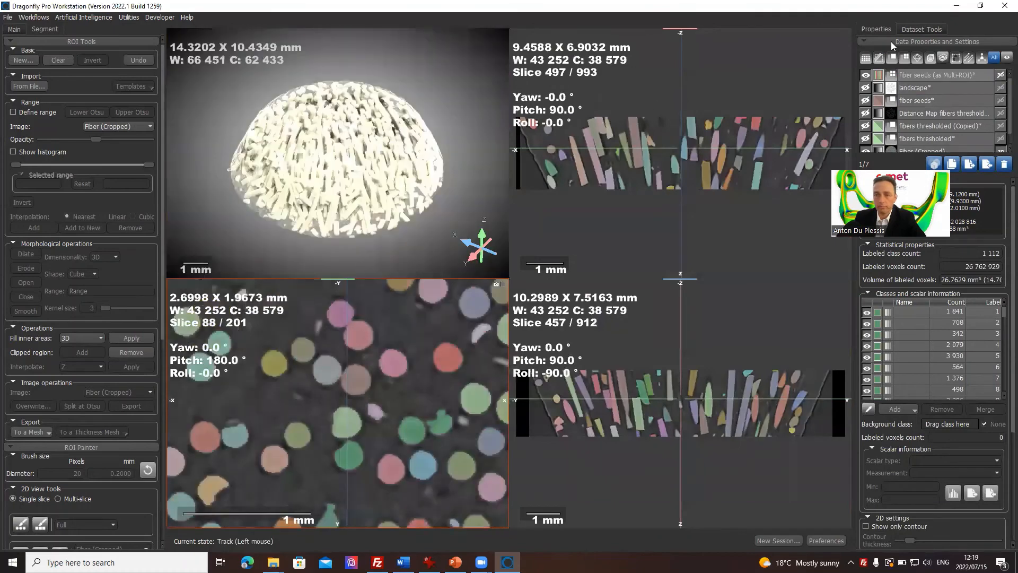
{"action": "left_click_drag", "start_coordinate": [933, 75], "coordinate": [363, 140]}
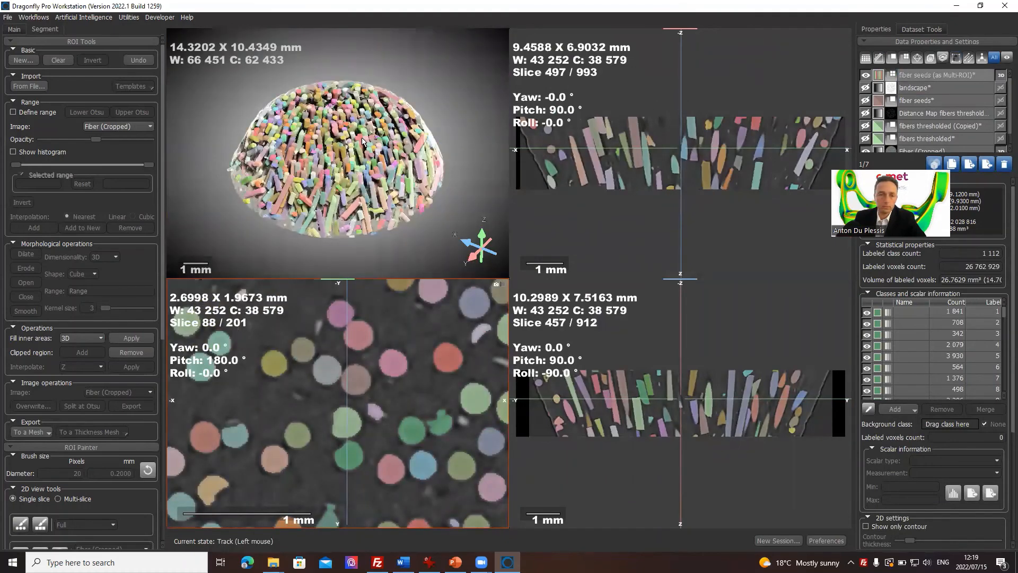
{"action": "left_click_drag", "start_coordinate": [364, 177], "coordinate": [359, 172]}
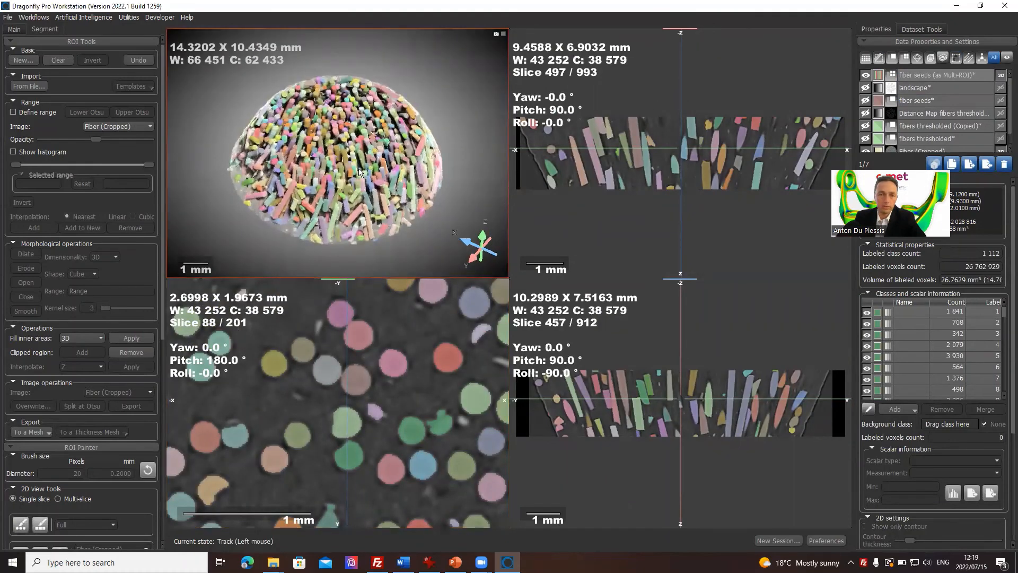
{"action": "double_click", "coordinate": [359, 171]}
{"action": "scroll", "coordinate": [513, 315], "scroll_direction": "up", "scroll_amount": 4}
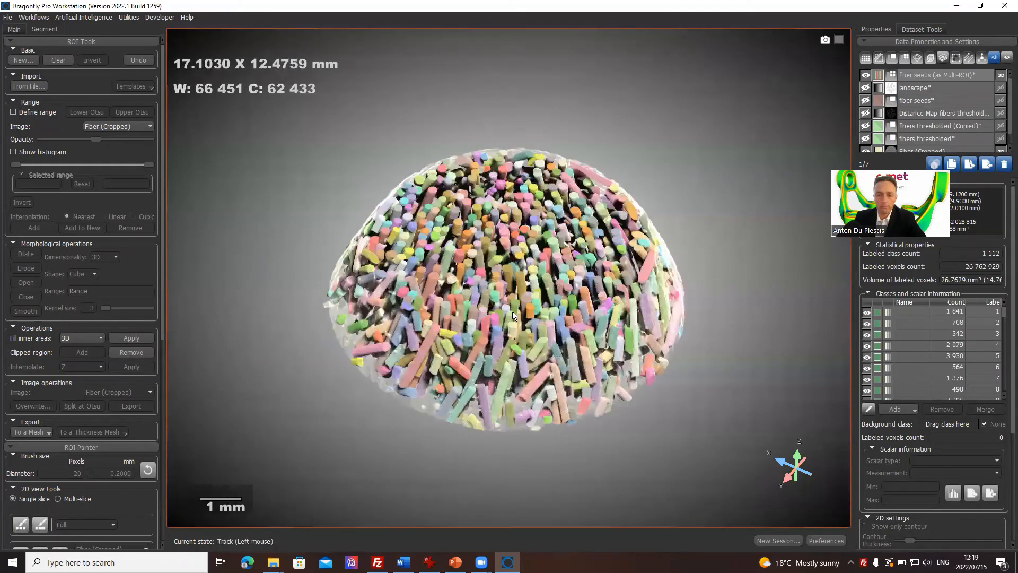
Step: Select the fiber seeds (as Multi-ROI) object among the datasets
{"action": "left_click", "coordinate": [938, 77]}
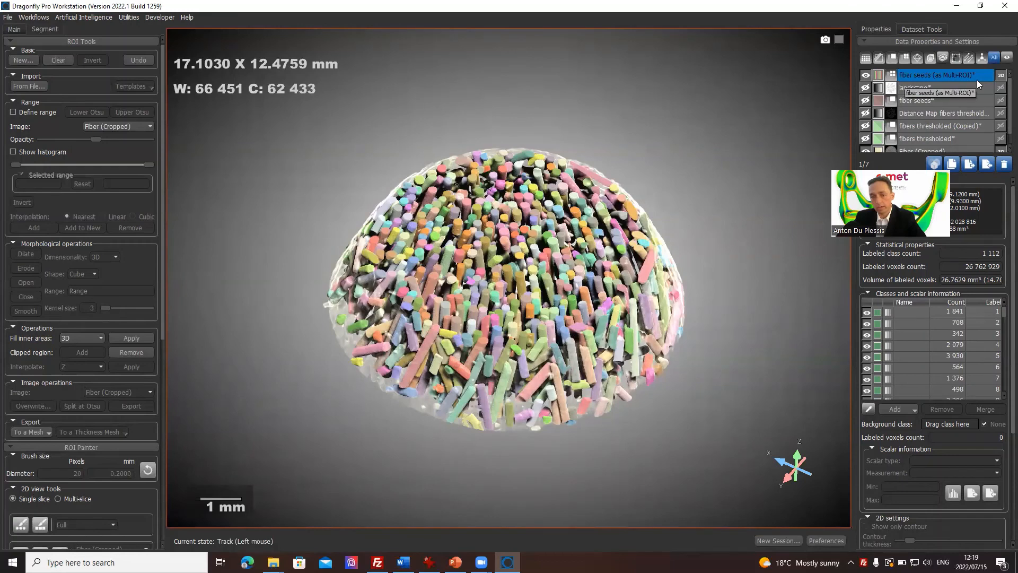
{"action": "left_click", "coordinate": [903, 89]}
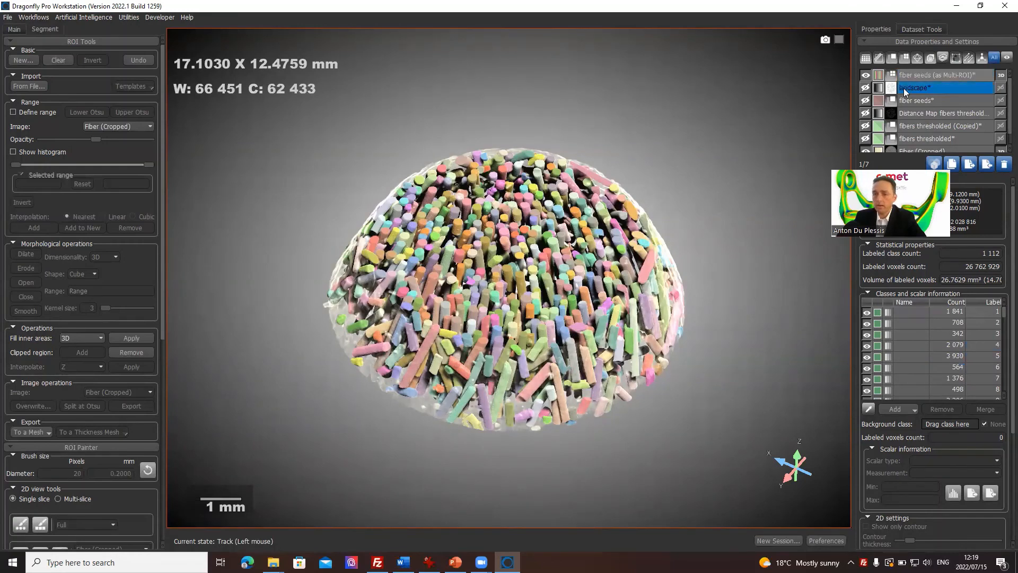
{"action": "left_click", "coordinate": [934, 76]}
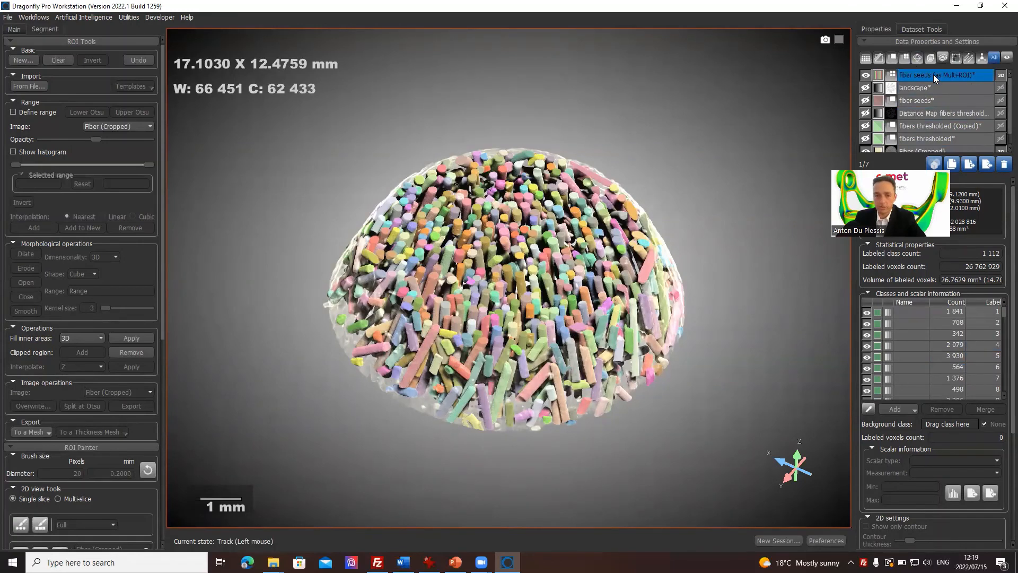
Step: Sort the fiber classes of the Multi-ROI by voxel count, largest first
{"action": "left_click_drag", "start_coordinate": [525, 259], "coordinate": [506, 364]}
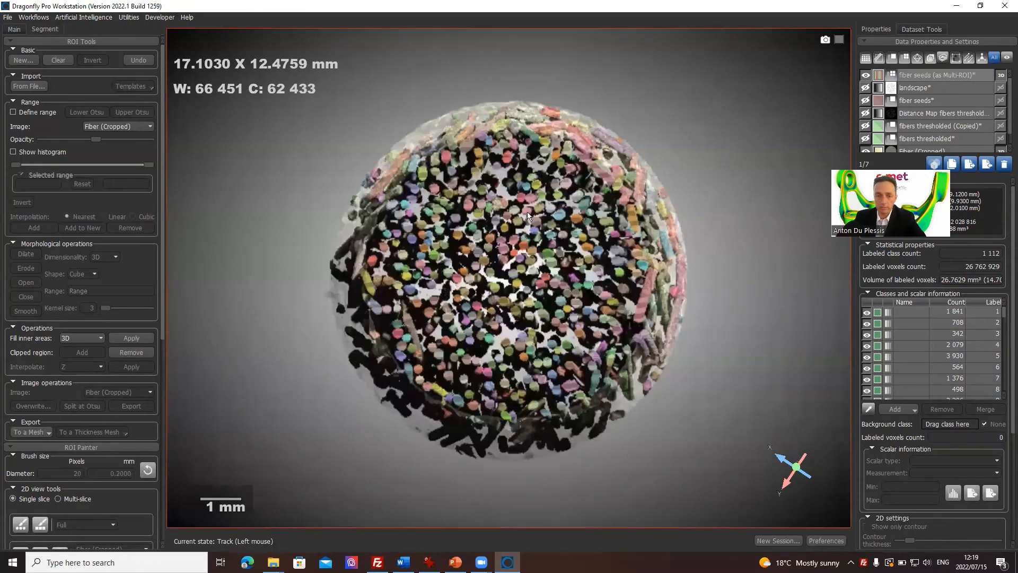
{"action": "left_click_drag", "start_coordinate": [527, 212], "coordinate": [528, 206]}
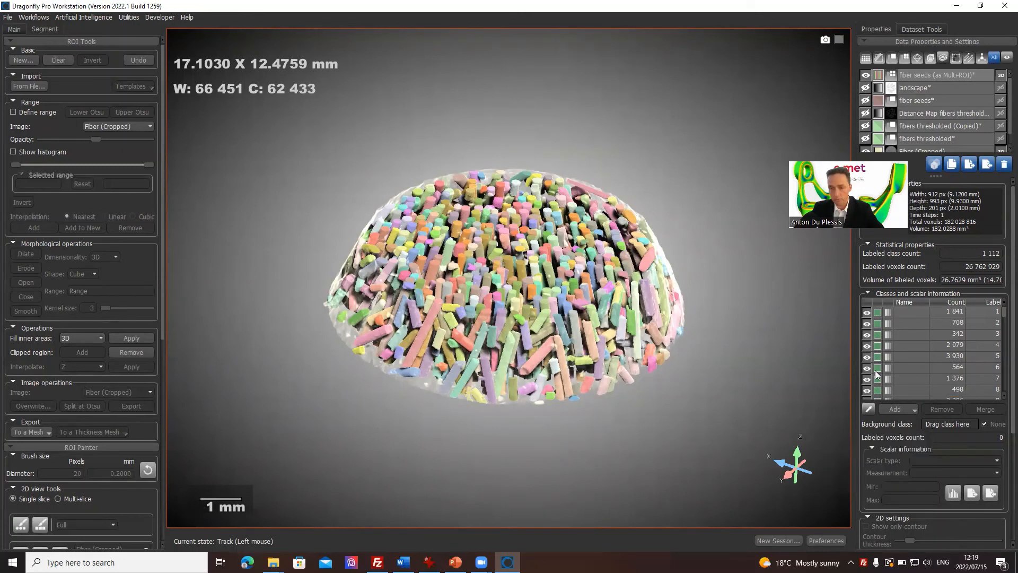
{"action": "left_click", "coordinate": [915, 323]}
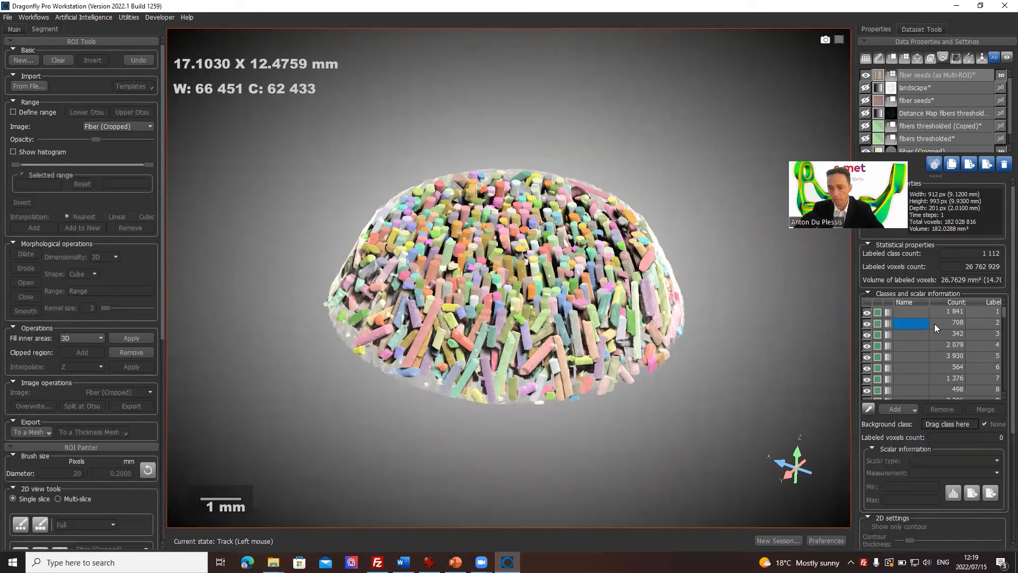
{"action": "left_click", "coordinate": [956, 303]}
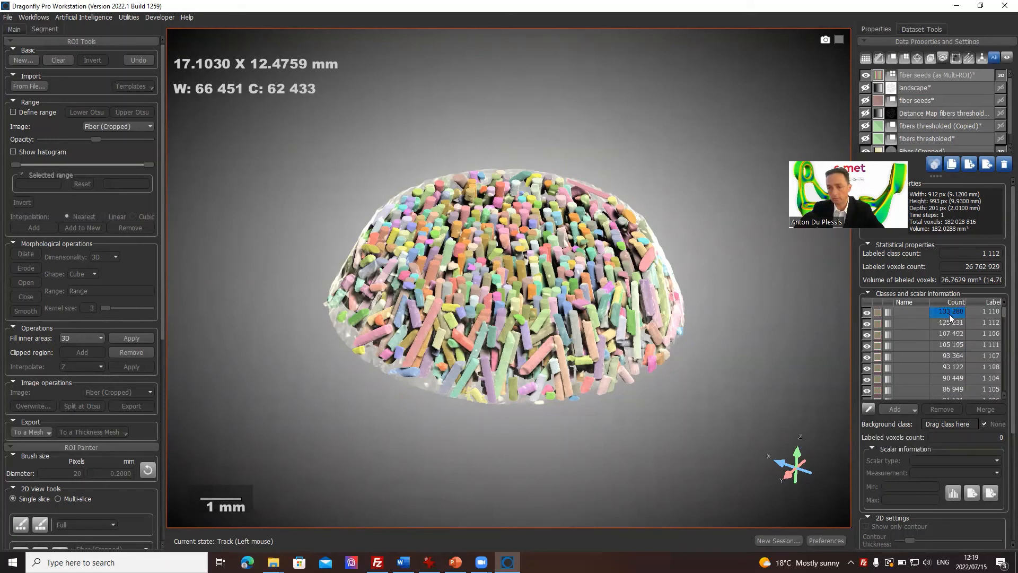
Step: Center the views on the center of mass of the fiber class with the highest voxel count
{"action": "left_click", "coordinate": [949, 314]}
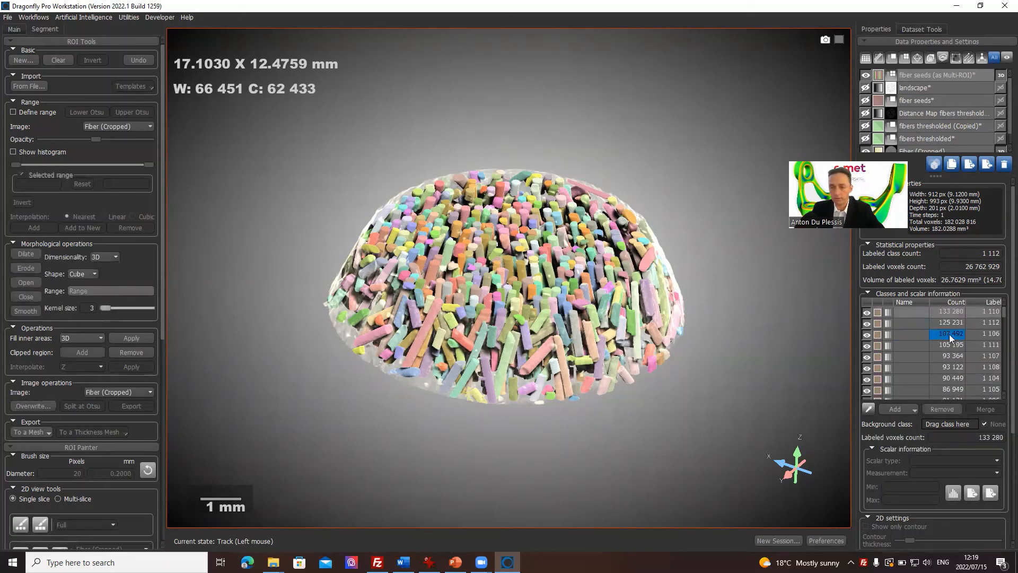
{"action": "right_click", "coordinate": [950, 312]}
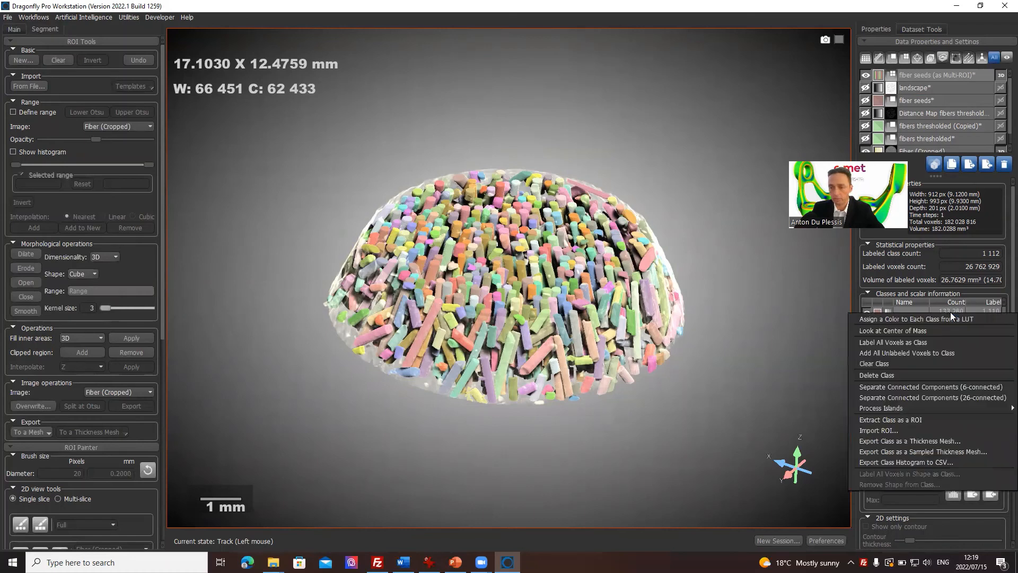
{"action": "left_click", "coordinate": [921, 328]}
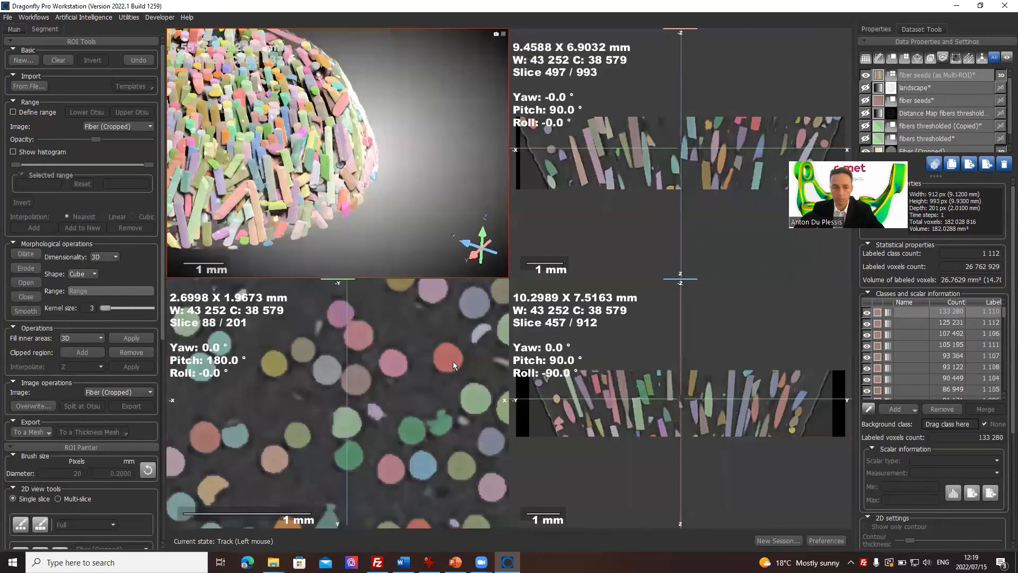
{"action": "scroll", "coordinate": [401, 381], "scroll_direction": "down", "scroll_amount": 5}
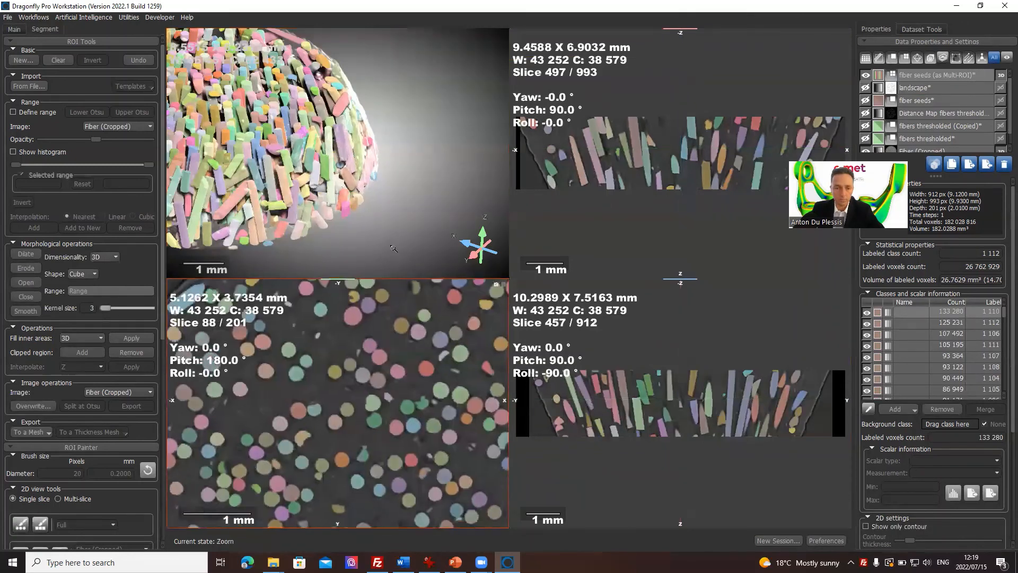
Step: Center the views on the center of mass of the second-largest fiber class
{"action": "left_click", "coordinate": [956, 323]}
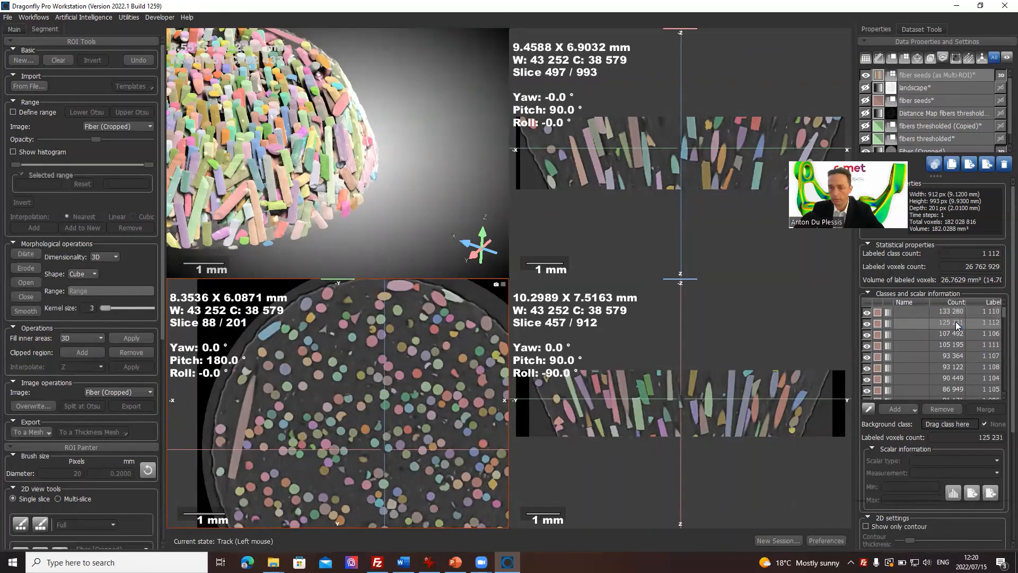
{"action": "right_click", "coordinate": [955, 321]}
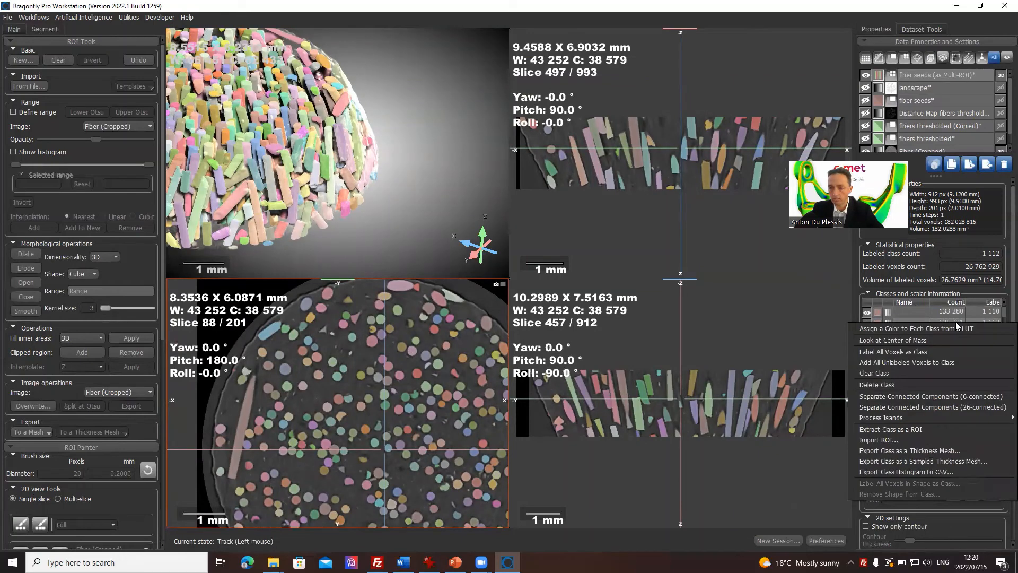
{"action": "left_click", "coordinate": [927, 343]}
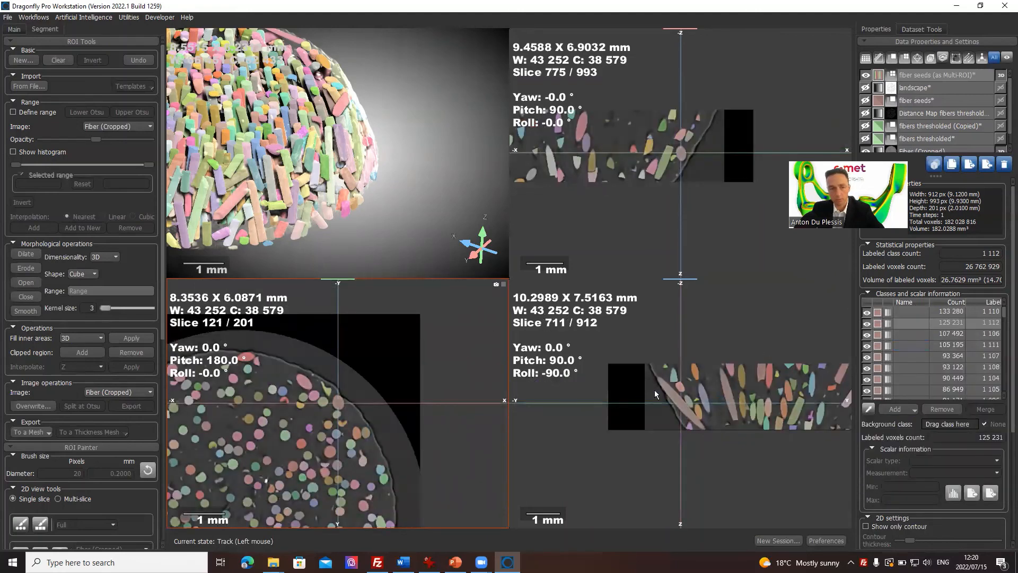
Step: Raise the opacity of the second-largest fiber class to its maximum
{"action": "left_click", "coordinate": [903, 324]}
{"action": "left_click", "coordinate": [933, 324]}
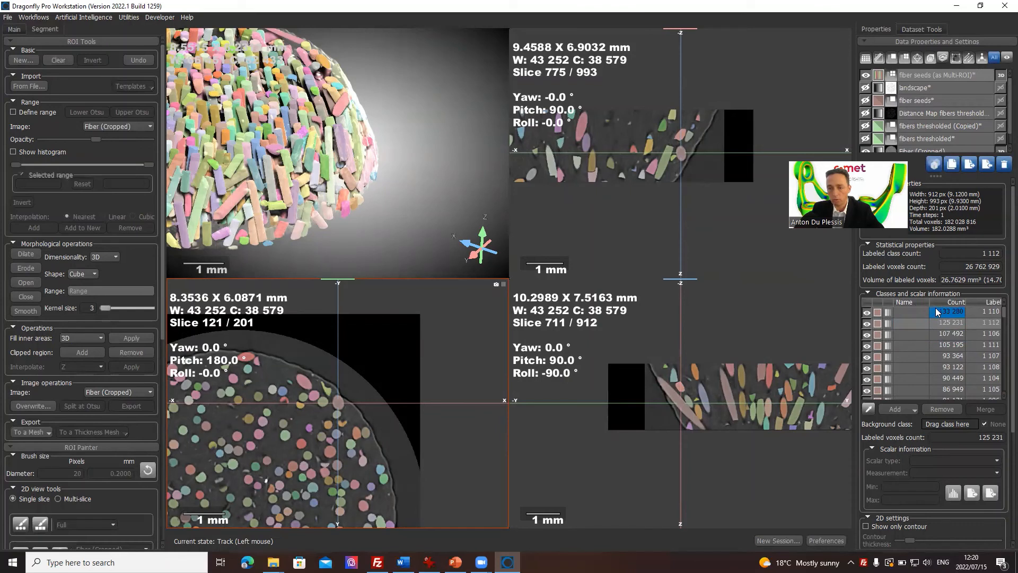
{"action": "left_click", "coordinate": [936, 326]}
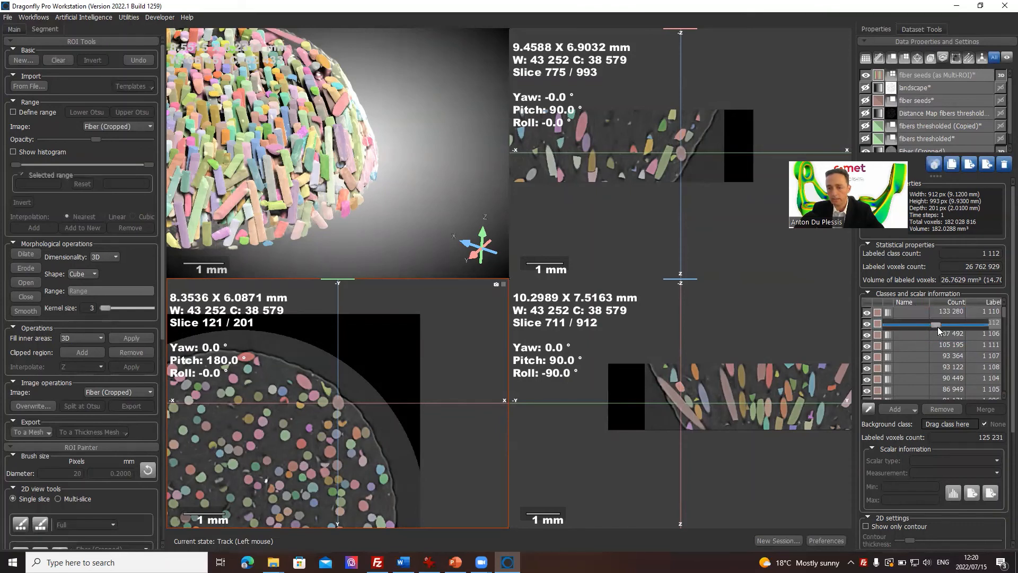
{"action": "left_click_drag", "start_coordinate": [937, 327], "coordinate": [1003, 329]}
Step: Examine the second-largest fiber up close in a side slice, toggling its class label off and on
{"action": "right_click_drag", "start_coordinate": [703, 391], "coordinate": [663, 448]}
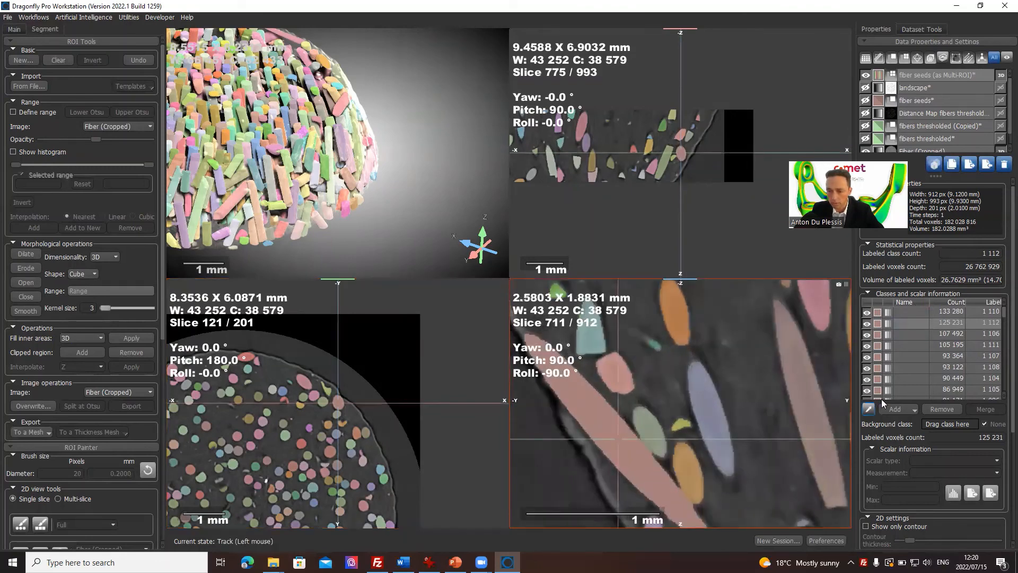
{"action": "left_click", "coordinate": [865, 324]}
{"action": "left_click", "coordinate": [865, 323]}
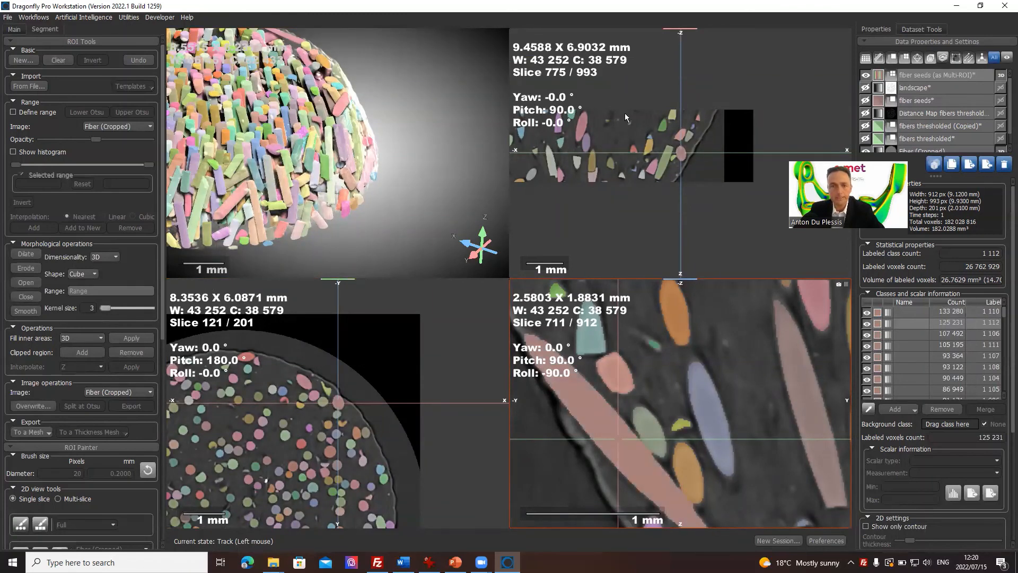
{"action": "left_click", "coordinate": [903, 334]}
{"action": "left_click", "coordinate": [906, 390]}
{"action": "scroll", "coordinate": [732, 379], "scroll_direction": "down", "scroll_amount": 4}
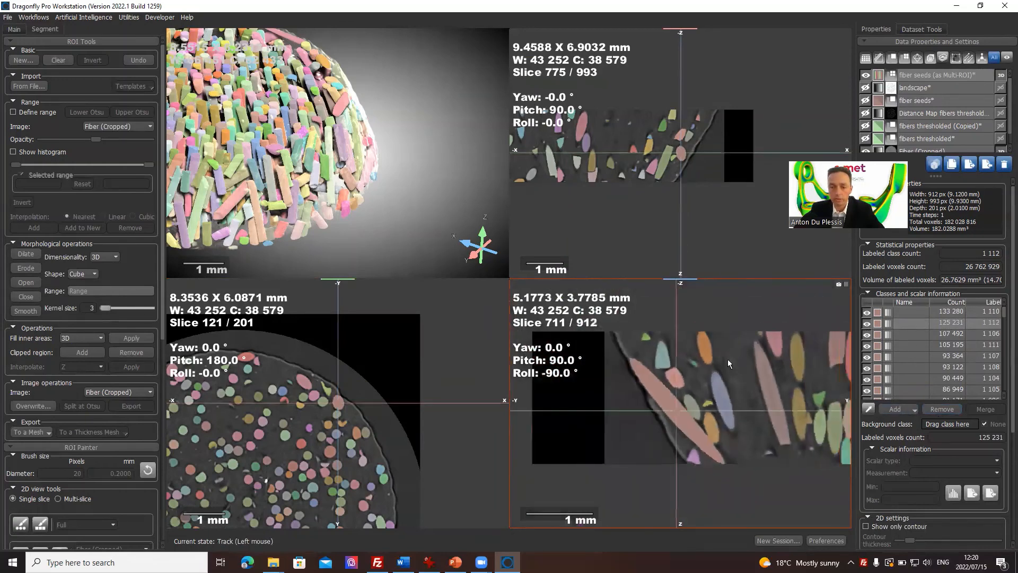
{"action": "middle_click_drag", "start_coordinate": [728, 358], "coordinate": [682, 364]}
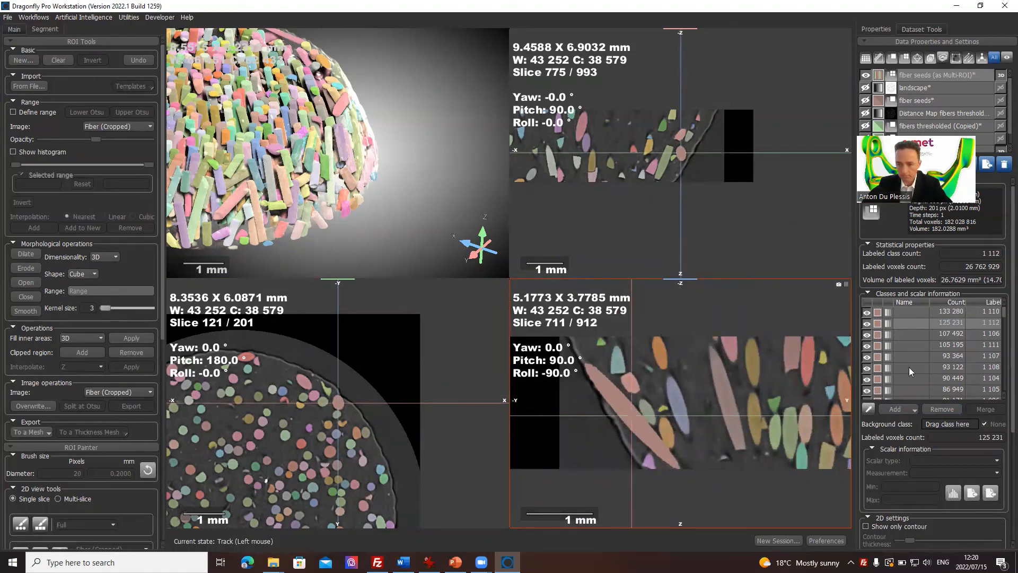
Step: Open the Scalar Generator for the fiber seeds (as Multi-ROI) object and expand its Basic Measurements
{"action": "left_click", "coordinate": [944, 75]}
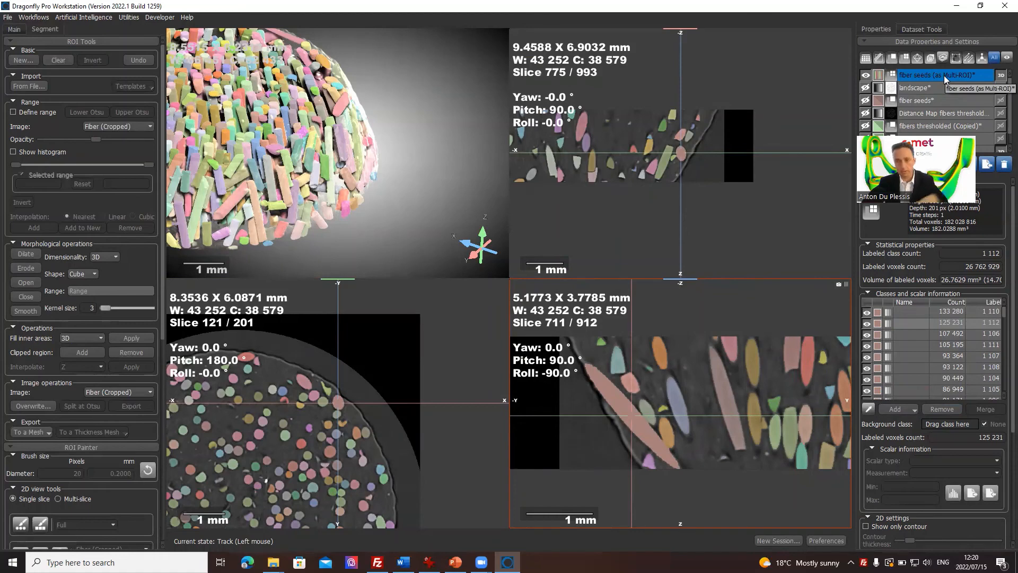
{"action": "right_click", "coordinate": [944, 75]}
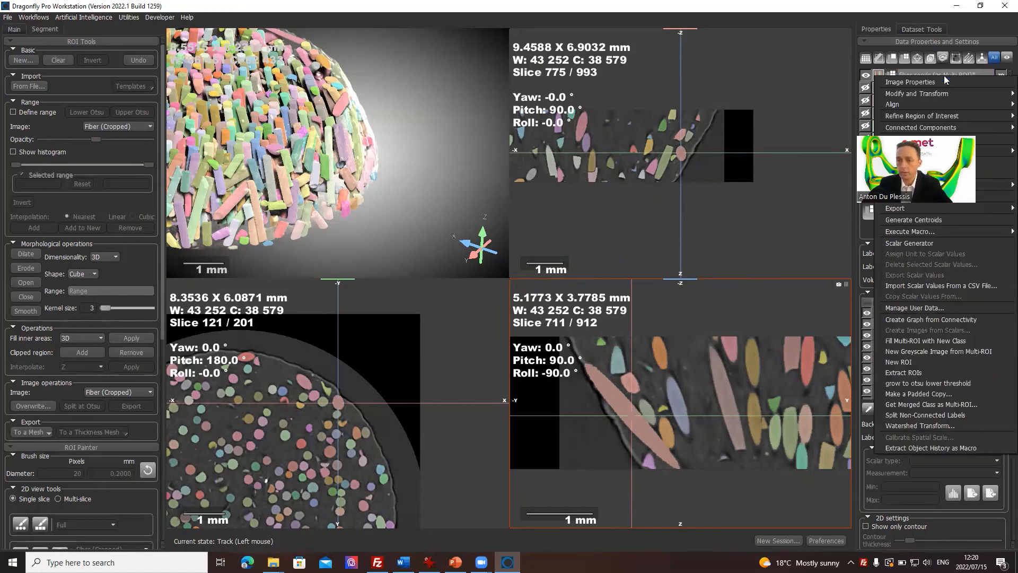
{"action": "left_click", "coordinate": [916, 242]}
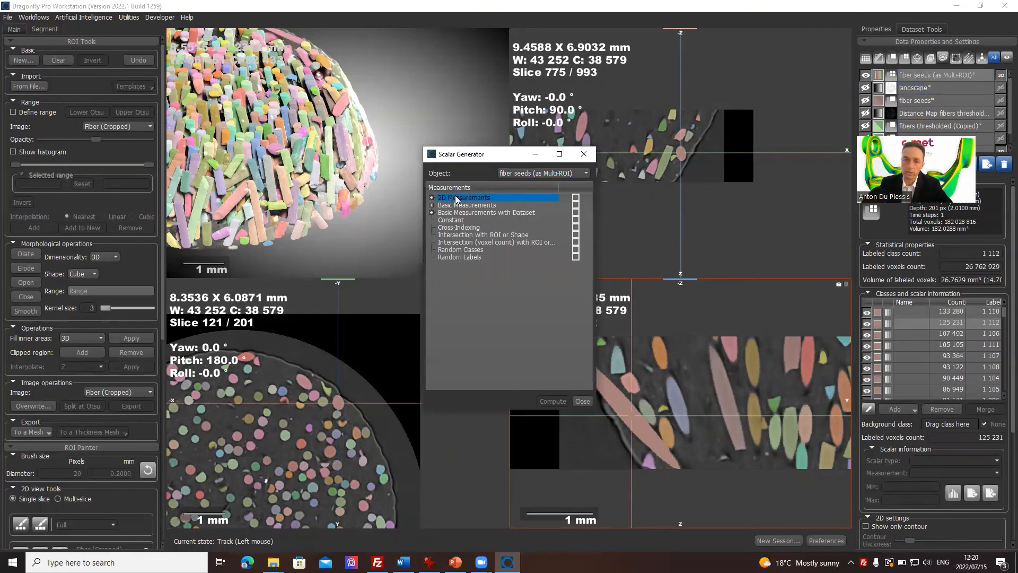
{"action": "left_click", "coordinate": [431, 205]}
Step: Compute the Volume, Phi and Theta scalars for every fiber and close the Scalar Generator
{"action": "left_click", "coordinate": [476, 213]}
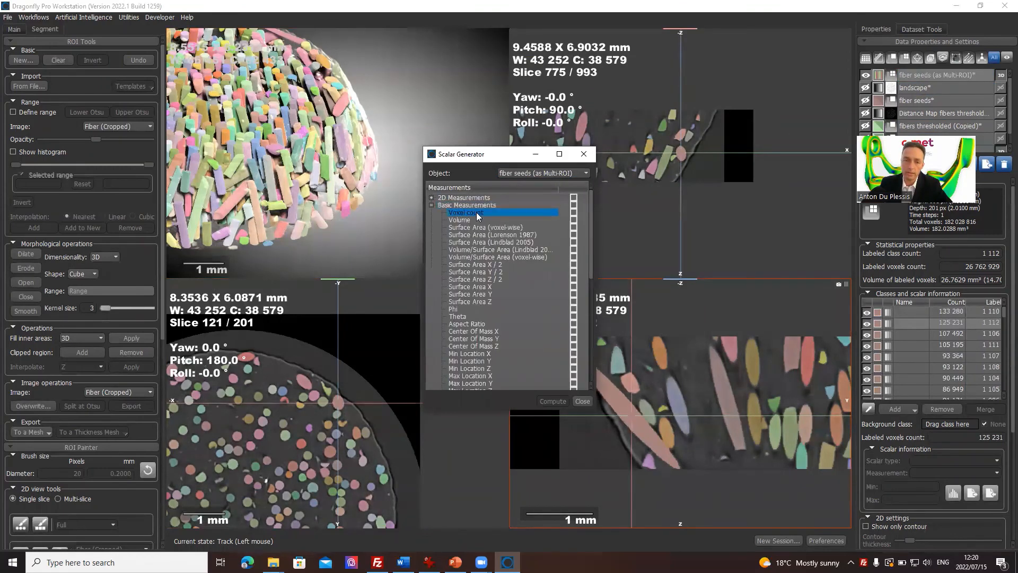
{"action": "left_click", "coordinate": [525, 220]}
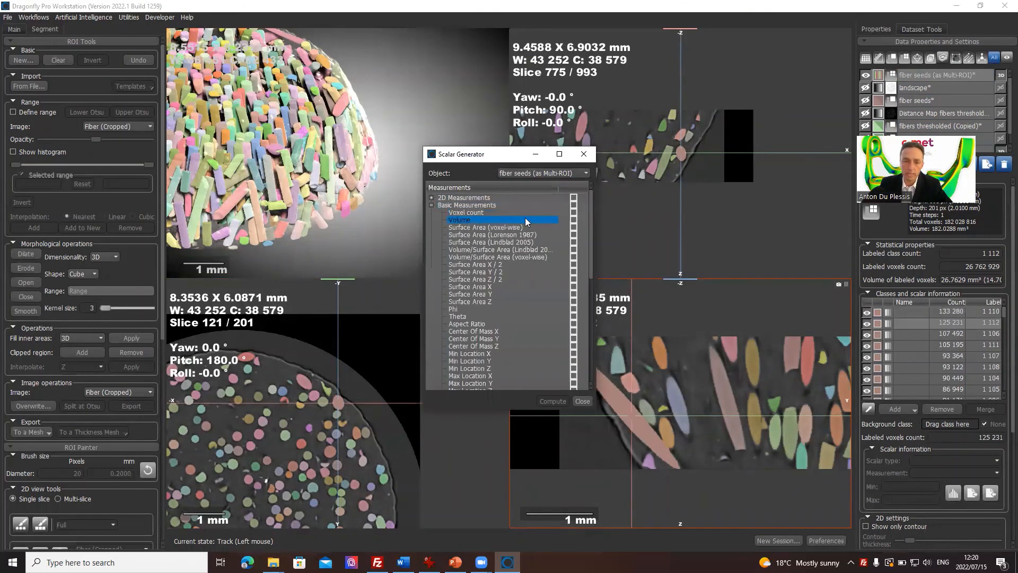
{"action": "left_click", "coordinate": [573, 219]}
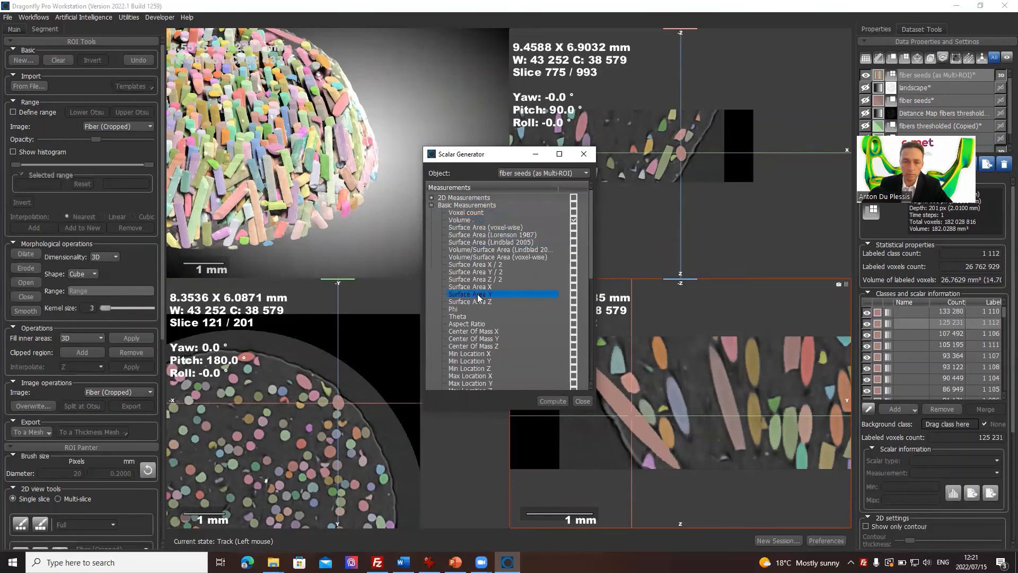
{"action": "left_click", "coordinate": [574, 316]}
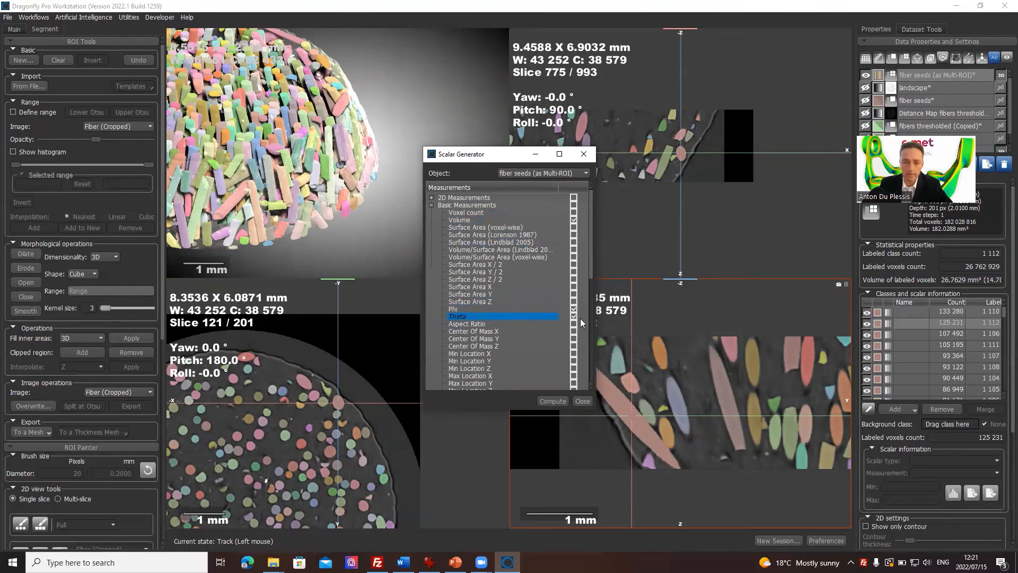
{"action": "left_click", "coordinate": [553, 401]}
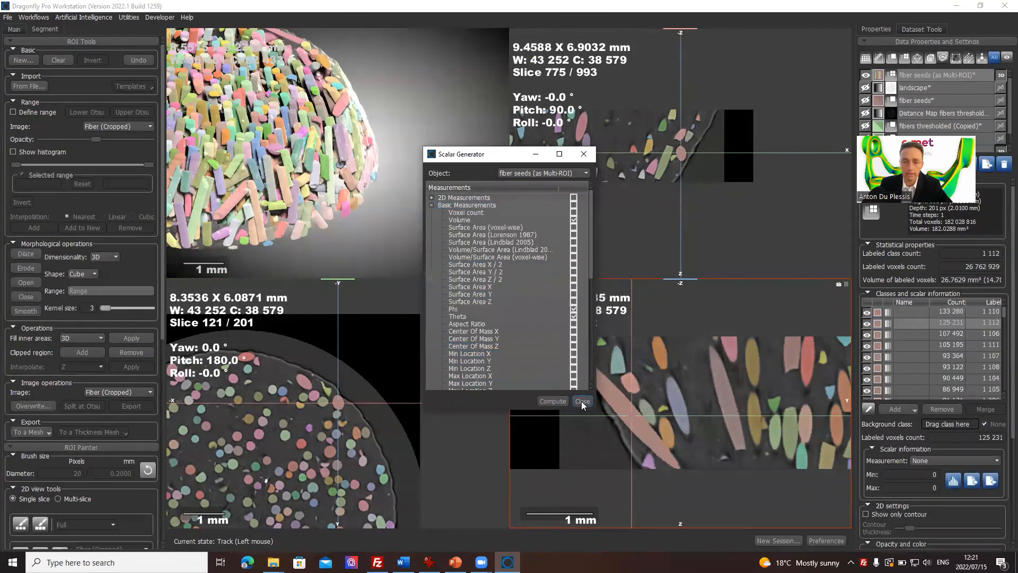
{"action": "left_click", "coordinate": [582, 401]}
Step: Color the fibers by the Volume measurement and sort the classes by volume, largest first
{"action": "left_click", "coordinate": [996, 461]}
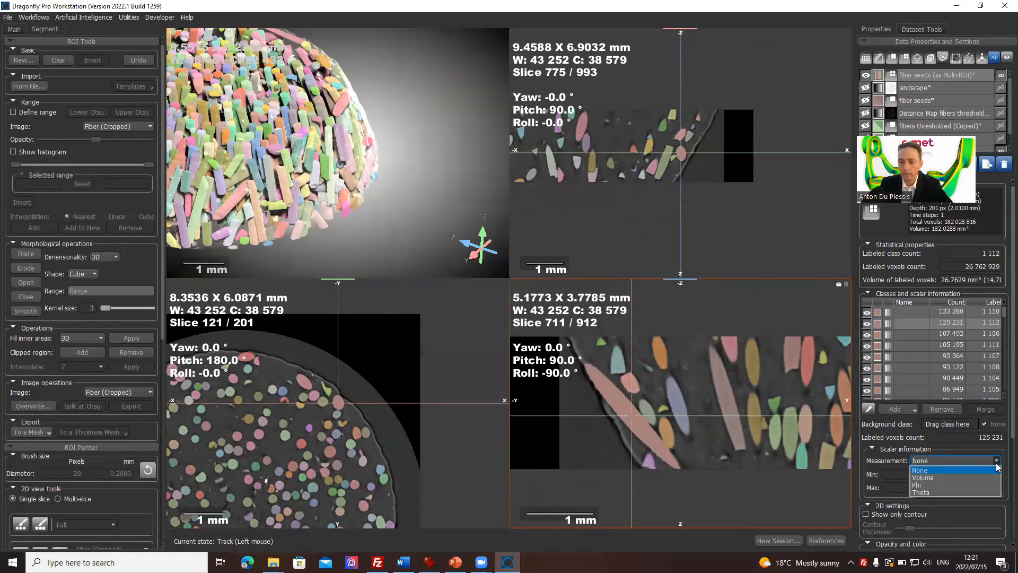
{"action": "left_click", "coordinate": [958, 477]}
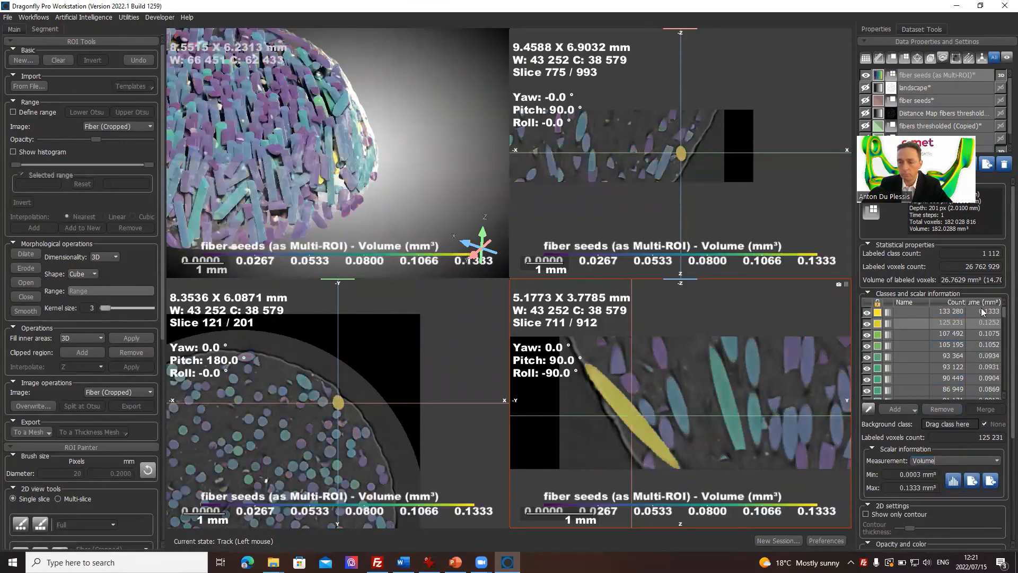
{"action": "left_click", "coordinate": [993, 306]}
{"action": "left_click", "coordinate": [994, 306]}
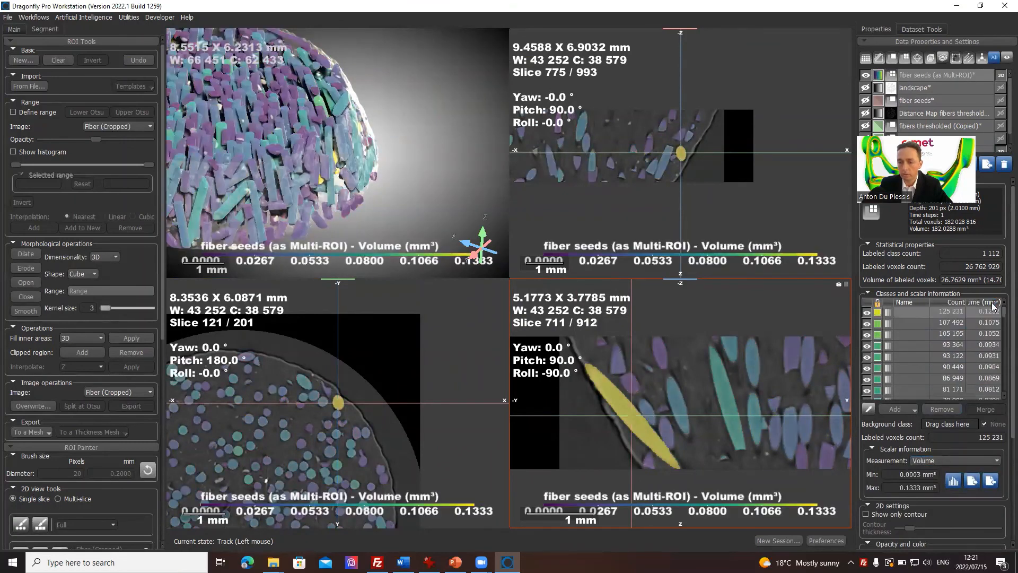
{"action": "left_click", "coordinate": [959, 345]}
{"action": "left_click", "coordinate": [960, 321]}
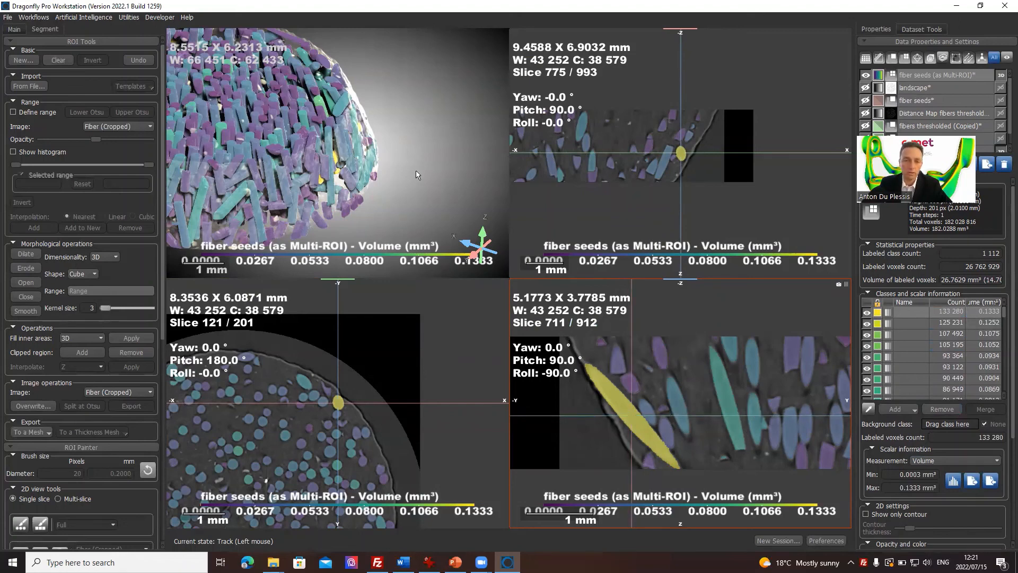
Step: Enlarge the 3D view to fill the workspace and examine the volume-colored fibers from several angles
{"action": "double_click", "coordinate": [484, 177]}
{"action": "middle_click_drag", "start_coordinate": [375, 318], "coordinate": [544, 313]}
{"action": "left_click_drag", "start_coordinate": [544, 313], "coordinate": [544, 371]}
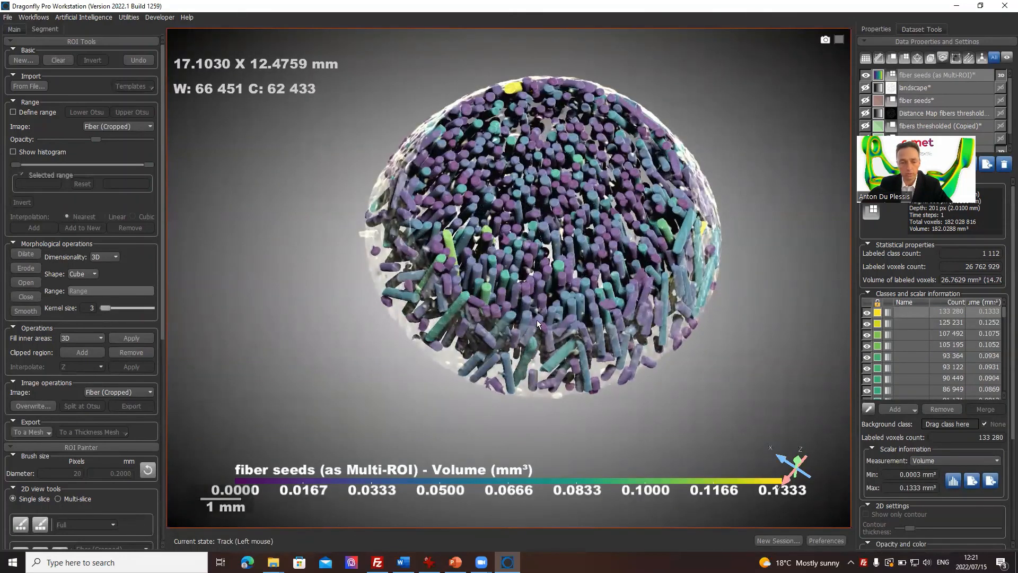
{"action": "left_click_drag", "start_coordinate": [537, 306], "coordinate": [601, 384]}
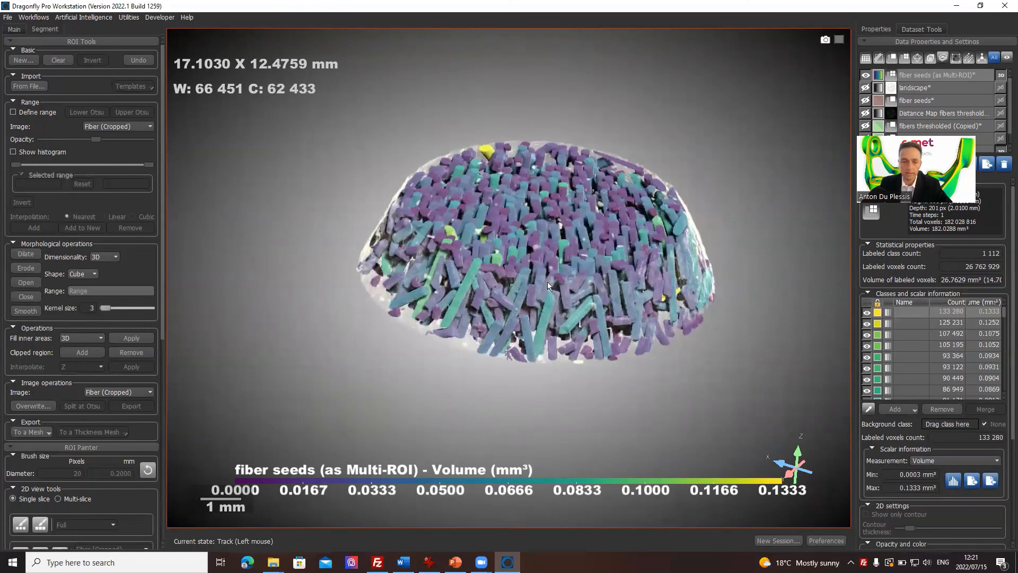
{"action": "left_click_drag", "start_coordinate": [564, 281], "coordinate": [534, 349]}
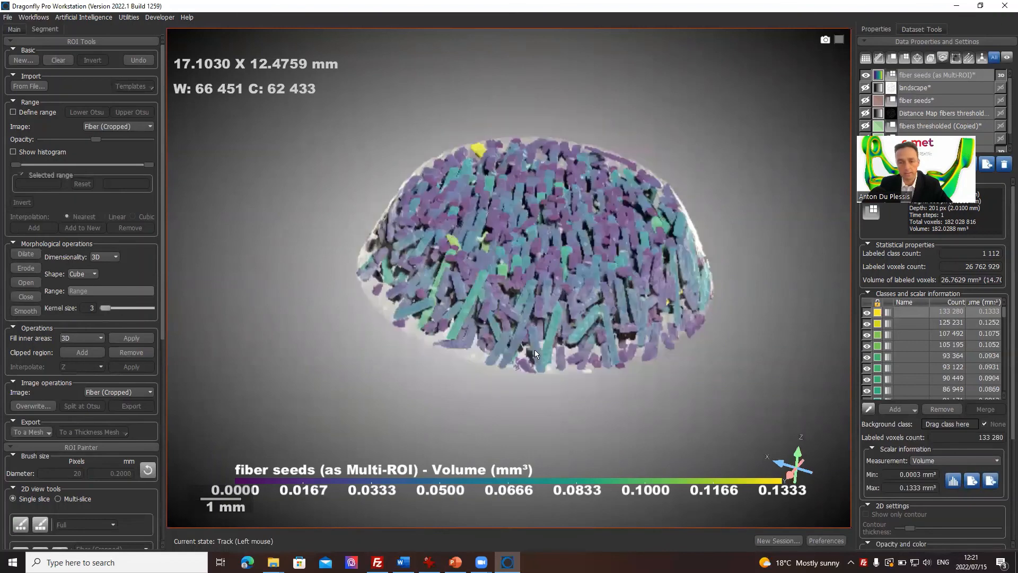
{"action": "left_click", "coordinate": [924, 323]}
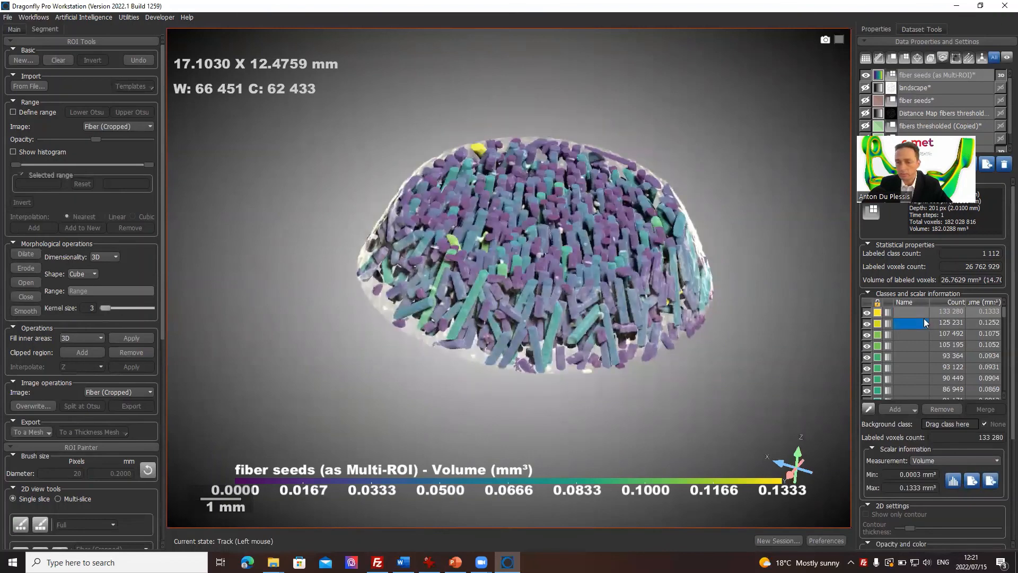
{"action": "left_click_drag", "start_coordinate": [507, 278], "coordinate": [560, 344]}
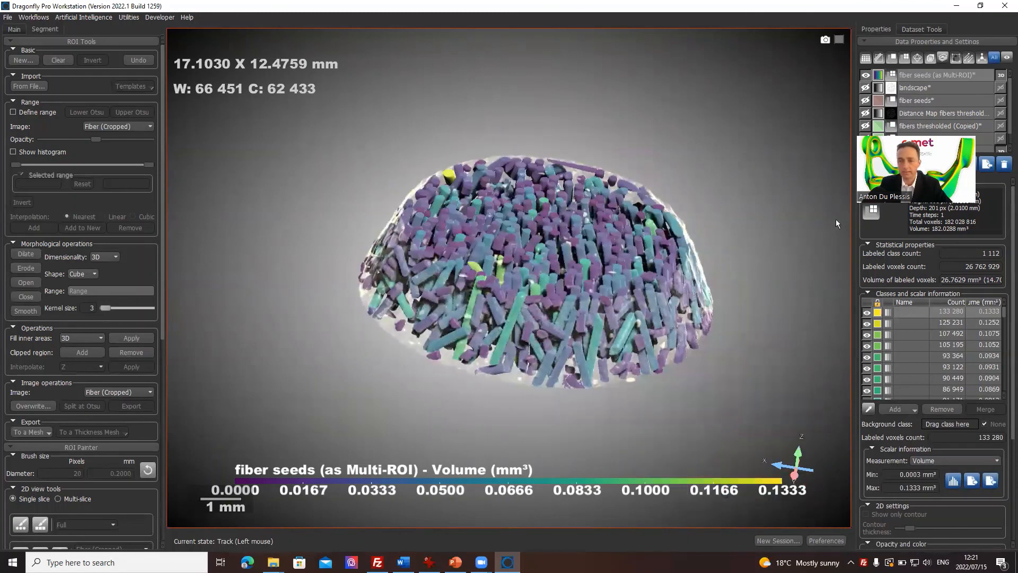
Step: Color the fibers by the Phi measurement and inspect their orientation in 3D
{"action": "left_click", "coordinate": [996, 461]}
{"action": "left_click", "coordinate": [958, 484]}
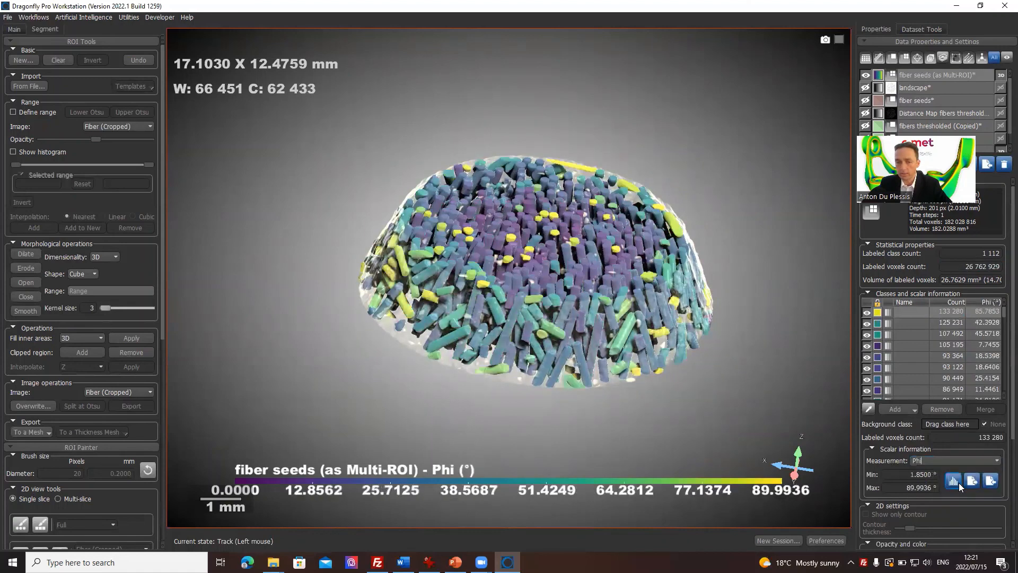
{"action": "left_click_drag", "start_coordinate": [550, 304], "coordinate": [604, 265]}
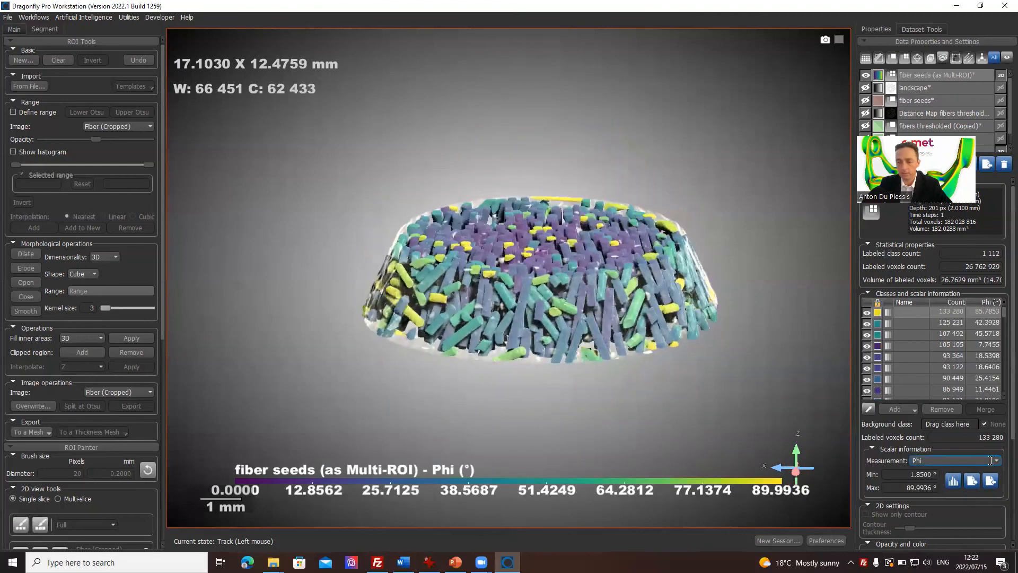
Step: Color the fibers by the Theta measurement for comparison, then return to Phi and inspect the result in 3D
{"action": "left_click", "coordinate": [997, 460]}
{"action": "left_click", "coordinate": [970, 486]}
{"action": "left_click", "coordinate": [964, 461]}
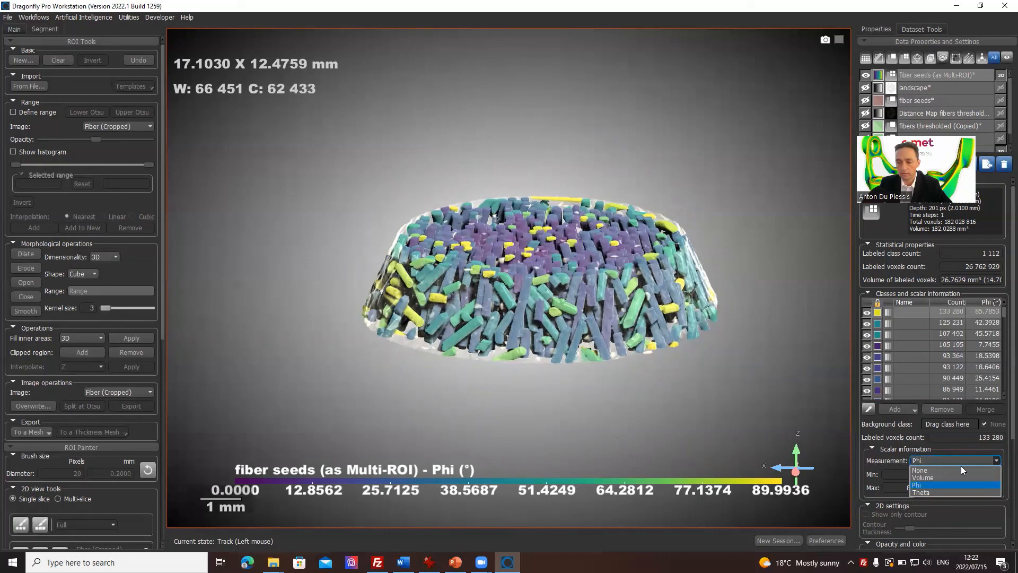
{"action": "left_click", "coordinate": [938, 492]}
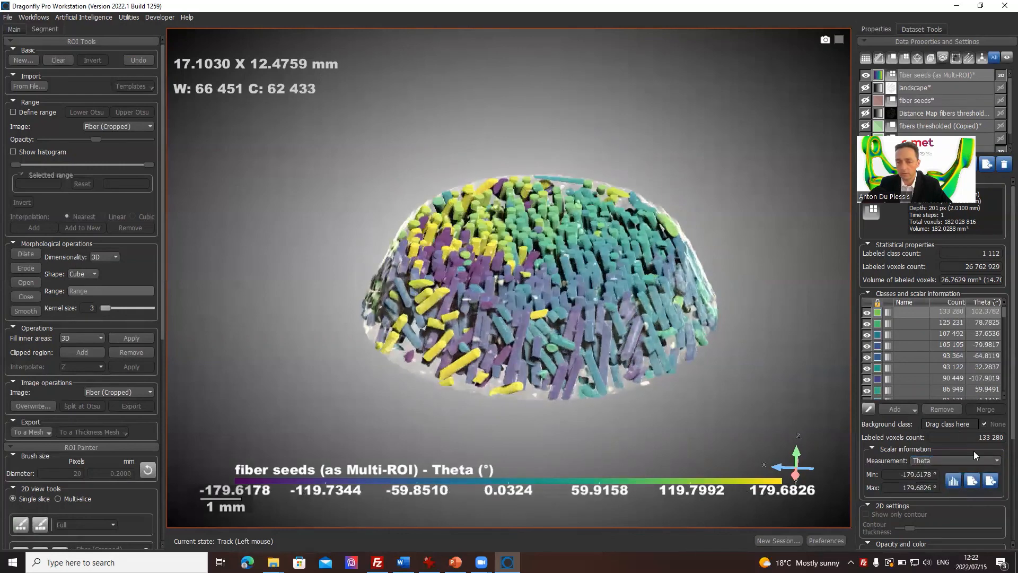
{"action": "left_click", "coordinate": [956, 461]}
{"action": "left_click", "coordinate": [940, 484]}
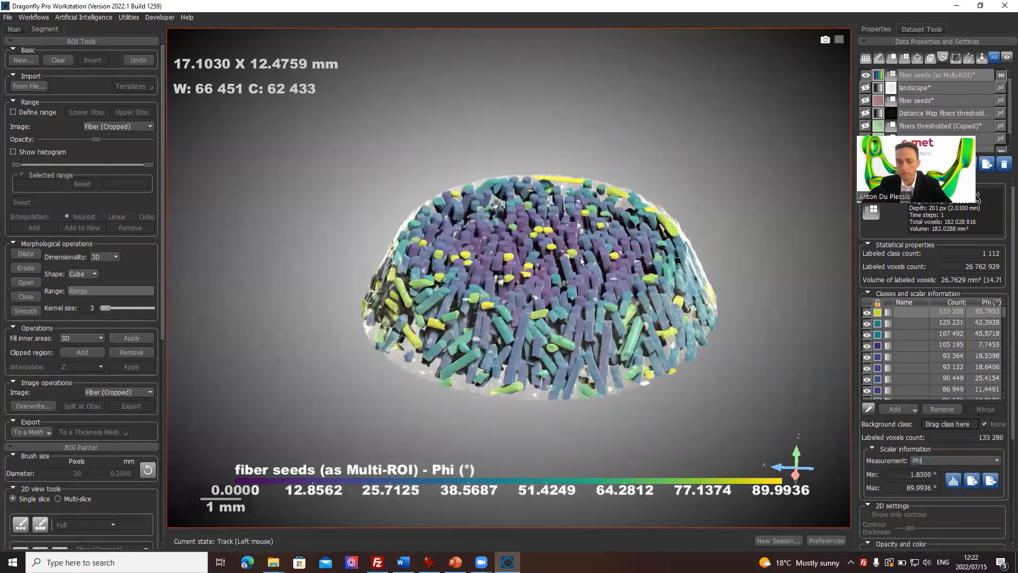
{"action": "left_click_drag", "start_coordinate": [580, 257], "coordinate": [663, 249]}
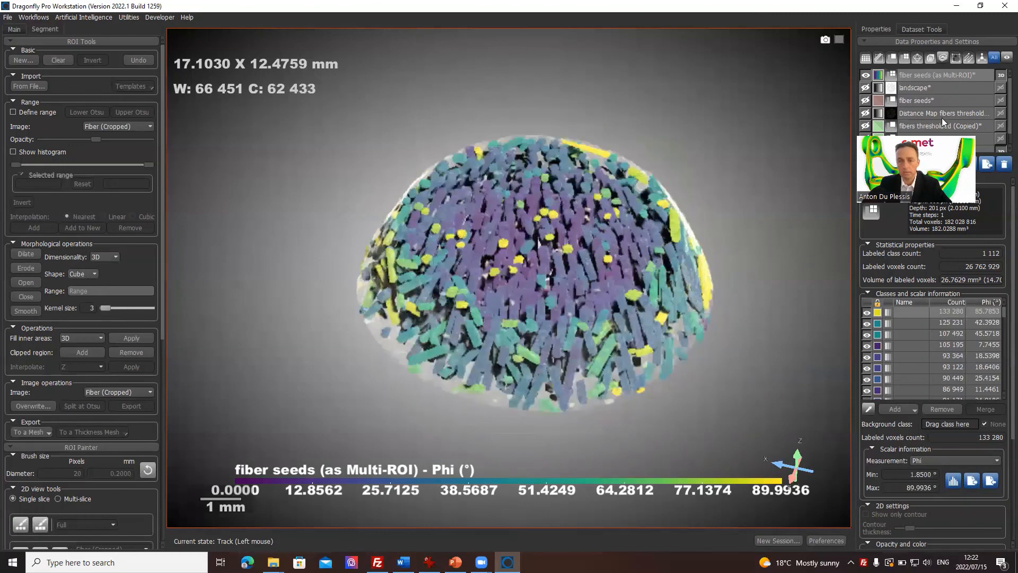
Step: Apply the temperature color table to the fiber seeds Multi-ROI and inspect the recolored fibers from several angles
{"action": "left_click", "coordinate": [878, 75]}
{"action": "left_click", "coordinate": [551, 273]}
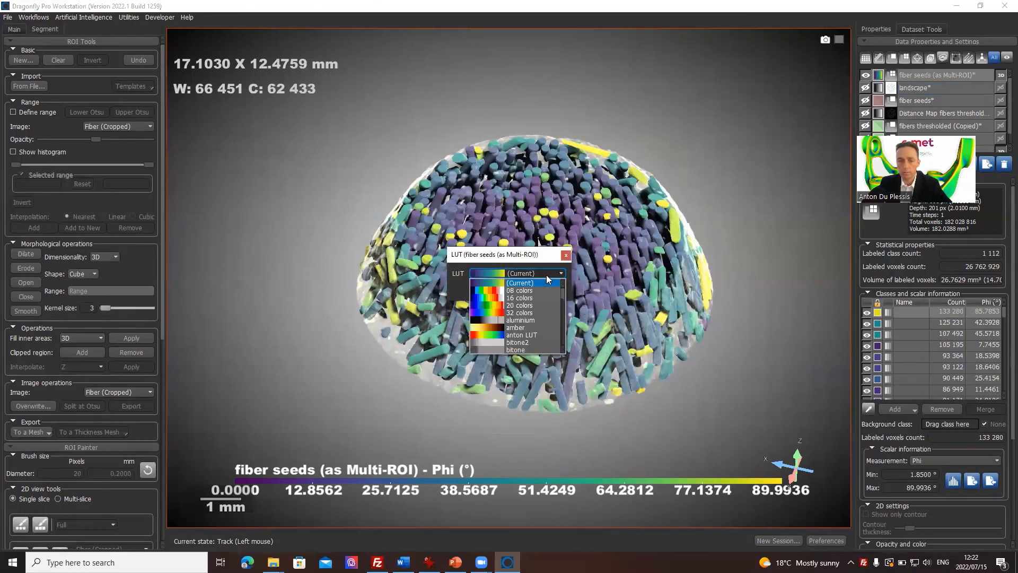
{"action": "scroll", "coordinate": [531, 317], "scroll_direction": "down", "scroll_amount": 5}
{"action": "scroll", "coordinate": [531, 316], "scroll_direction": "down", "scroll_amount": 1}
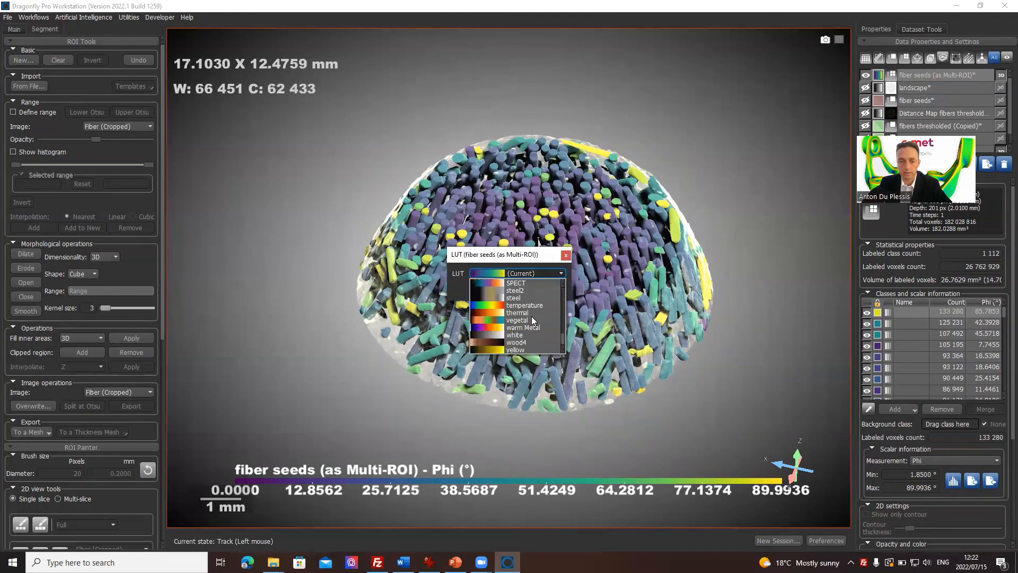
{"action": "left_click", "coordinate": [541, 305]}
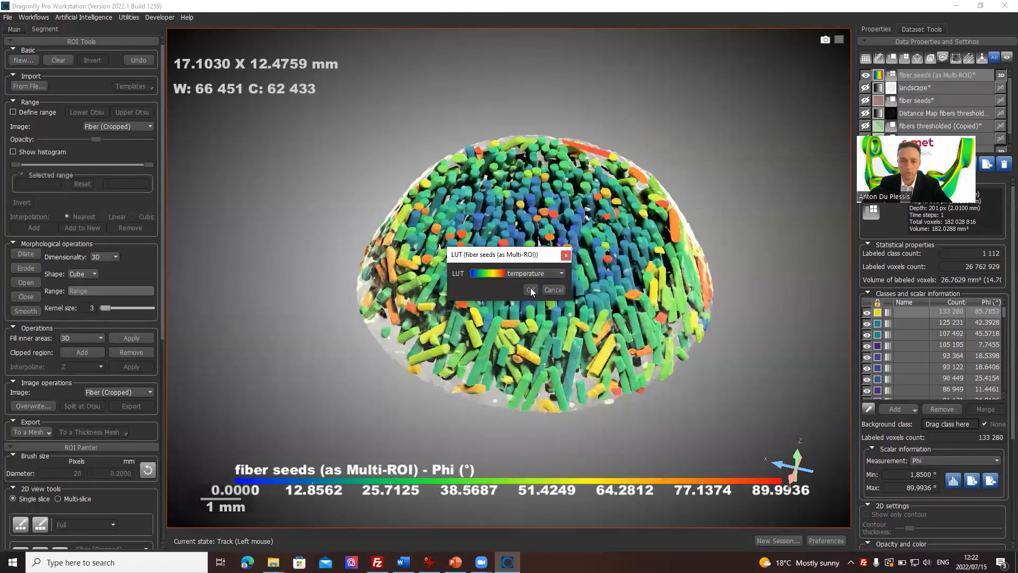
{"action": "left_click", "coordinate": [531, 290]}
{"action": "left_click_drag", "start_coordinate": [566, 247], "coordinate": [496, 342]}
{"action": "left_click_drag", "start_coordinate": [497, 230], "coordinate": [515, 358]}
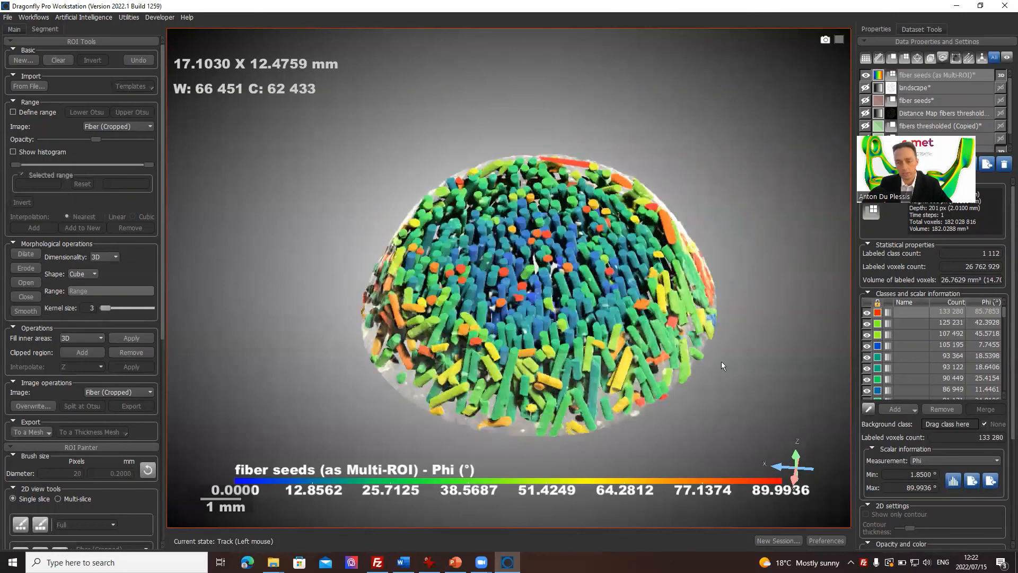
Step: Examine the fibers' Phi histogram in a widened window with the bin count set to 200, and close it
{"action": "left_click", "coordinate": [956, 482]}
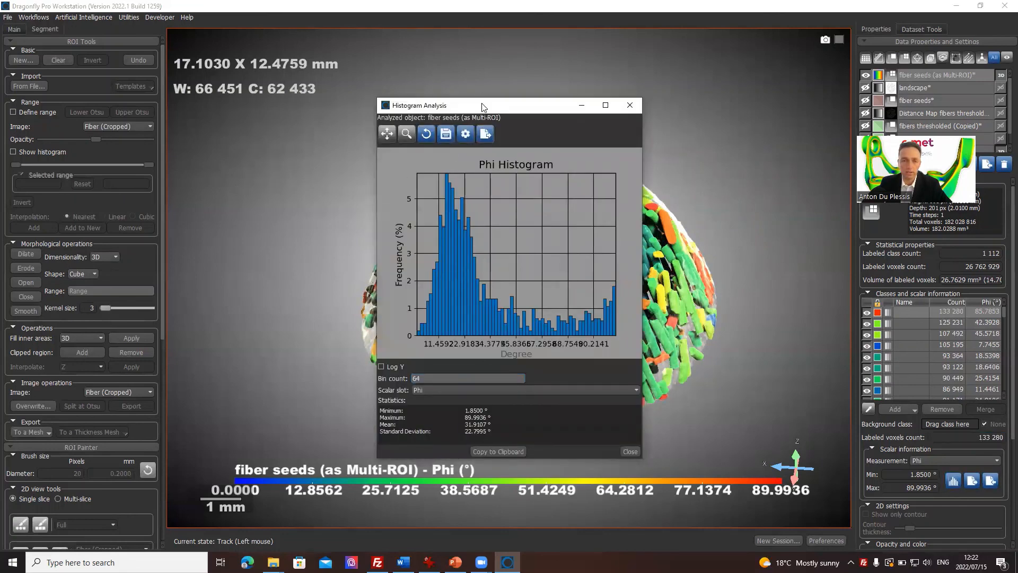
{"action": "left_click_drag", "start_coordinate": [482, 105], "coordinate": [371, 37]}
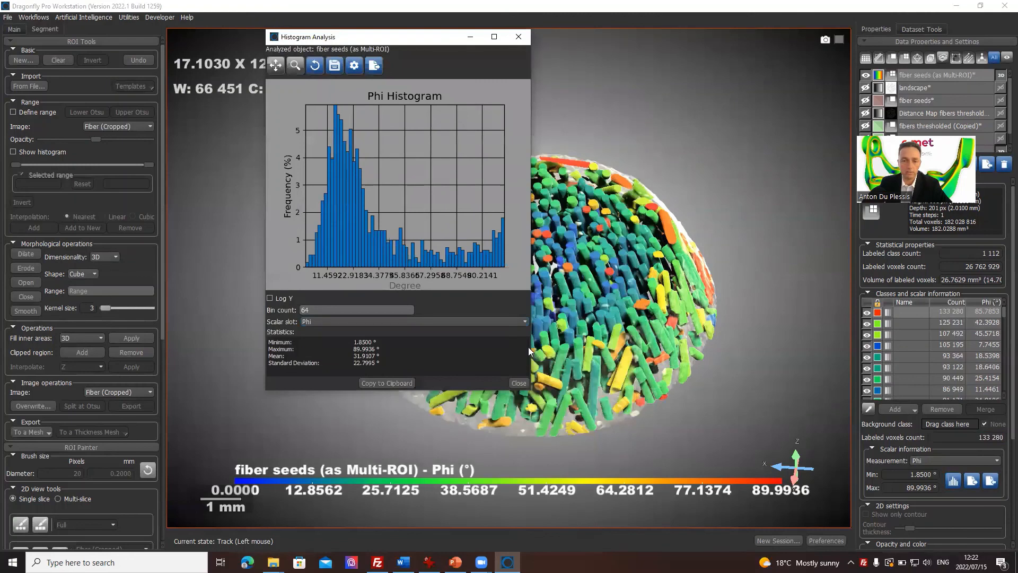
{"action": "left_click_drag", "start_coordinate": [531, 354], "coordinate": [685, 363]}
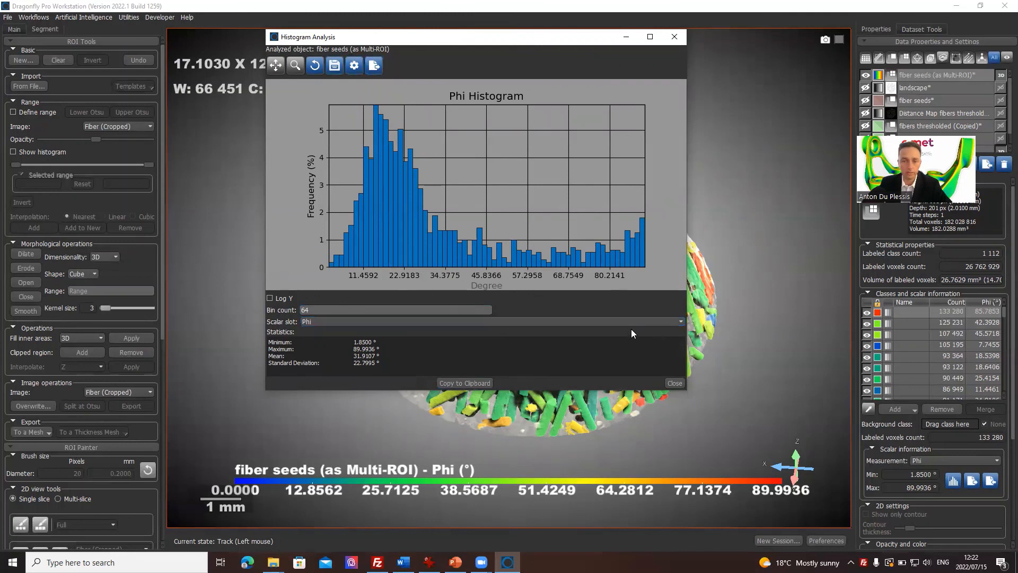
{"action": "left_click_drag", "start_coordinate": [333, 311], "coordinate": [264, 308]}
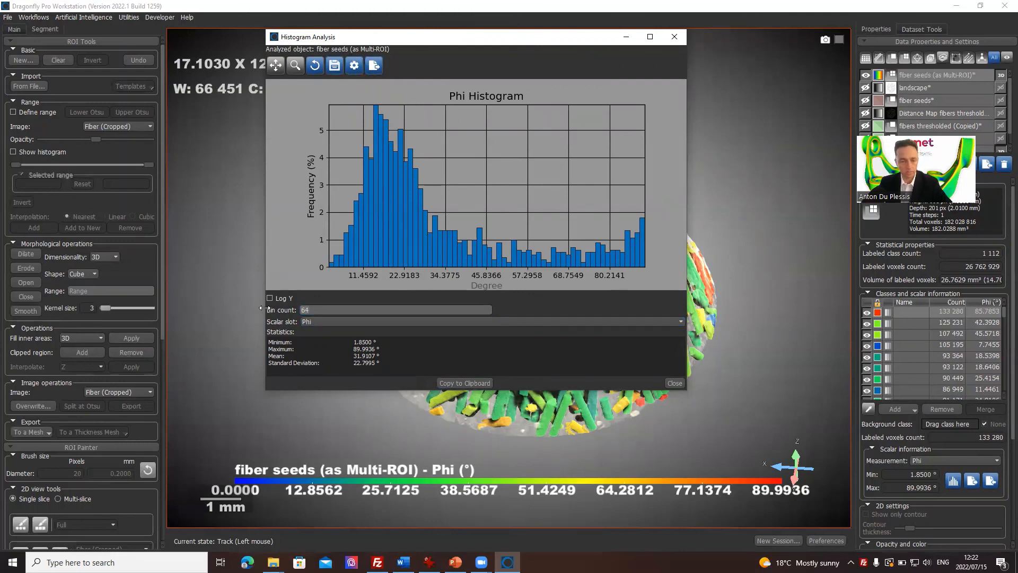
{"action": "type", "text": "200"}
{"action": "key", "text": "Return"}
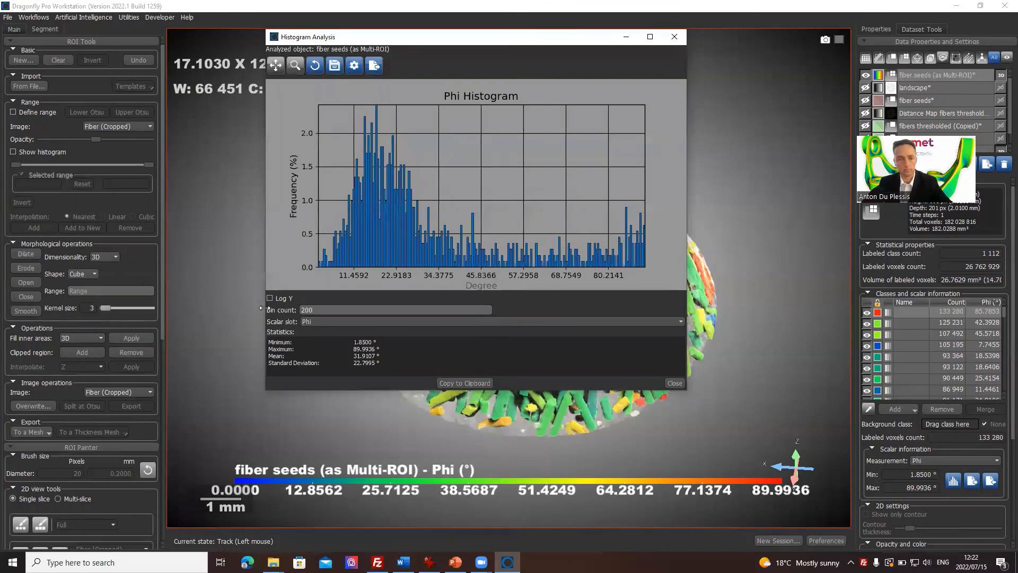
{"action": "left_click", "coordinate": [674, 383]}
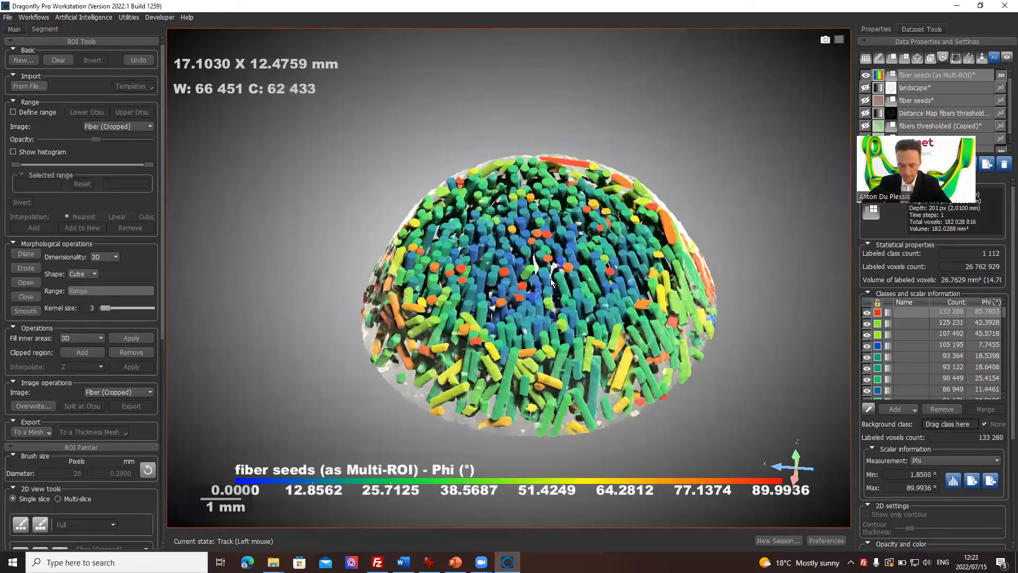
Step: Tilt the Phi-colored fibers in 3D and restore the four-view layout with the slice views
{"action": "left_click_drag", "start_coordinate": [534, 254], "coordinate": [554, 313]}
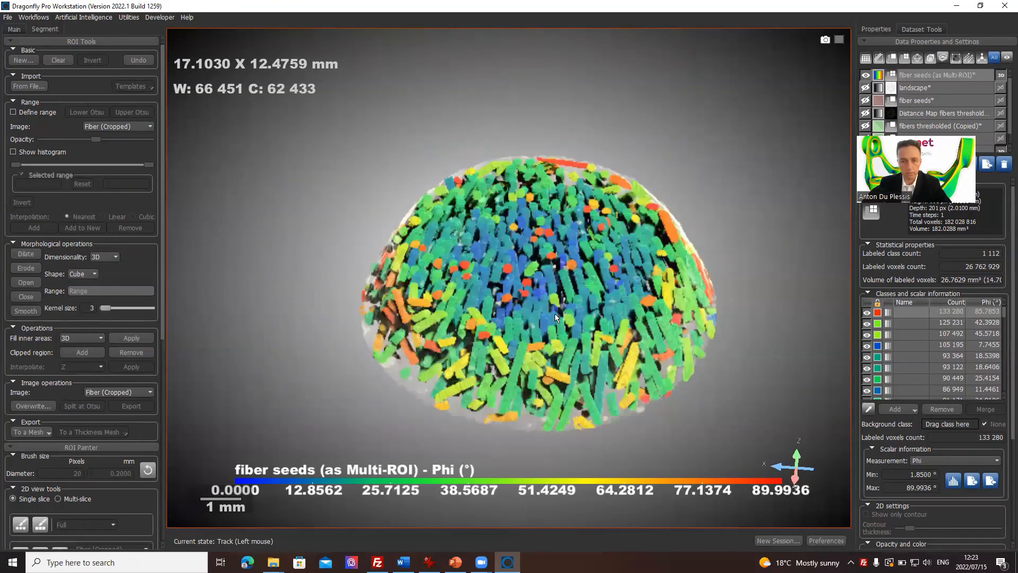
{"action": "double_click", "coordinate": [554, 313]}
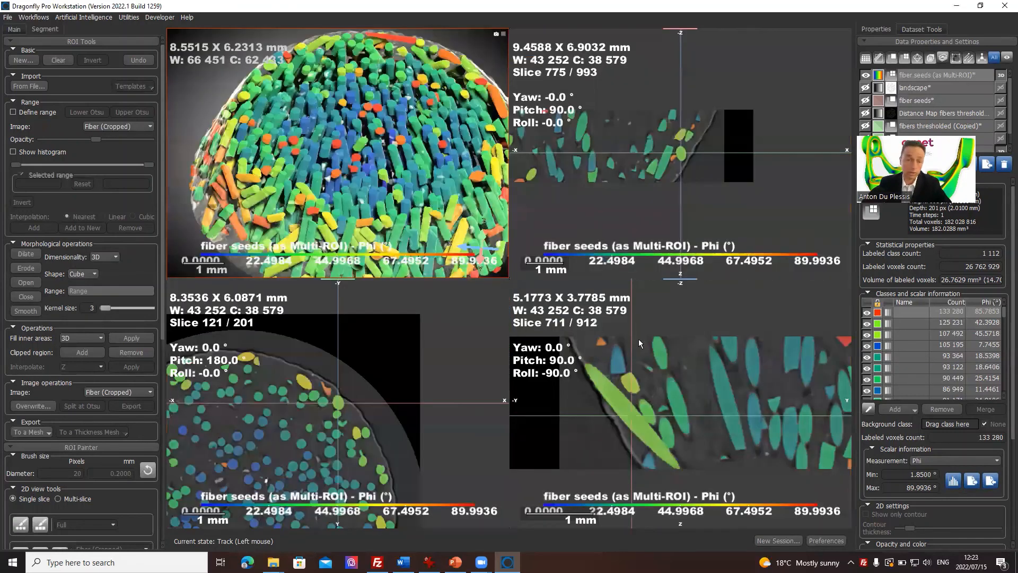